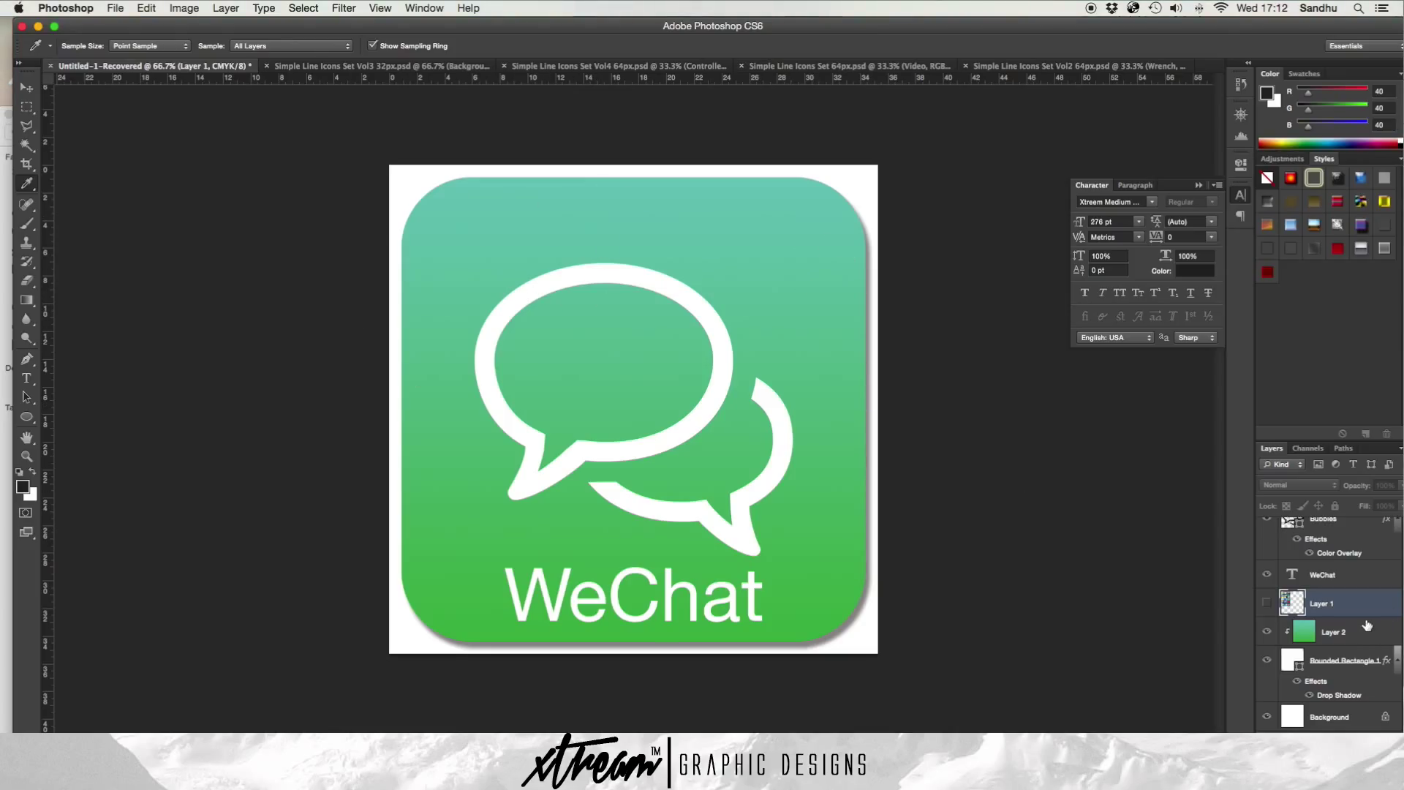
- Switch to Safari, look through the open design reference tabs and the Onewox Designer resources page, and return to Photoshop
scroll(1365, 622, up, 1)
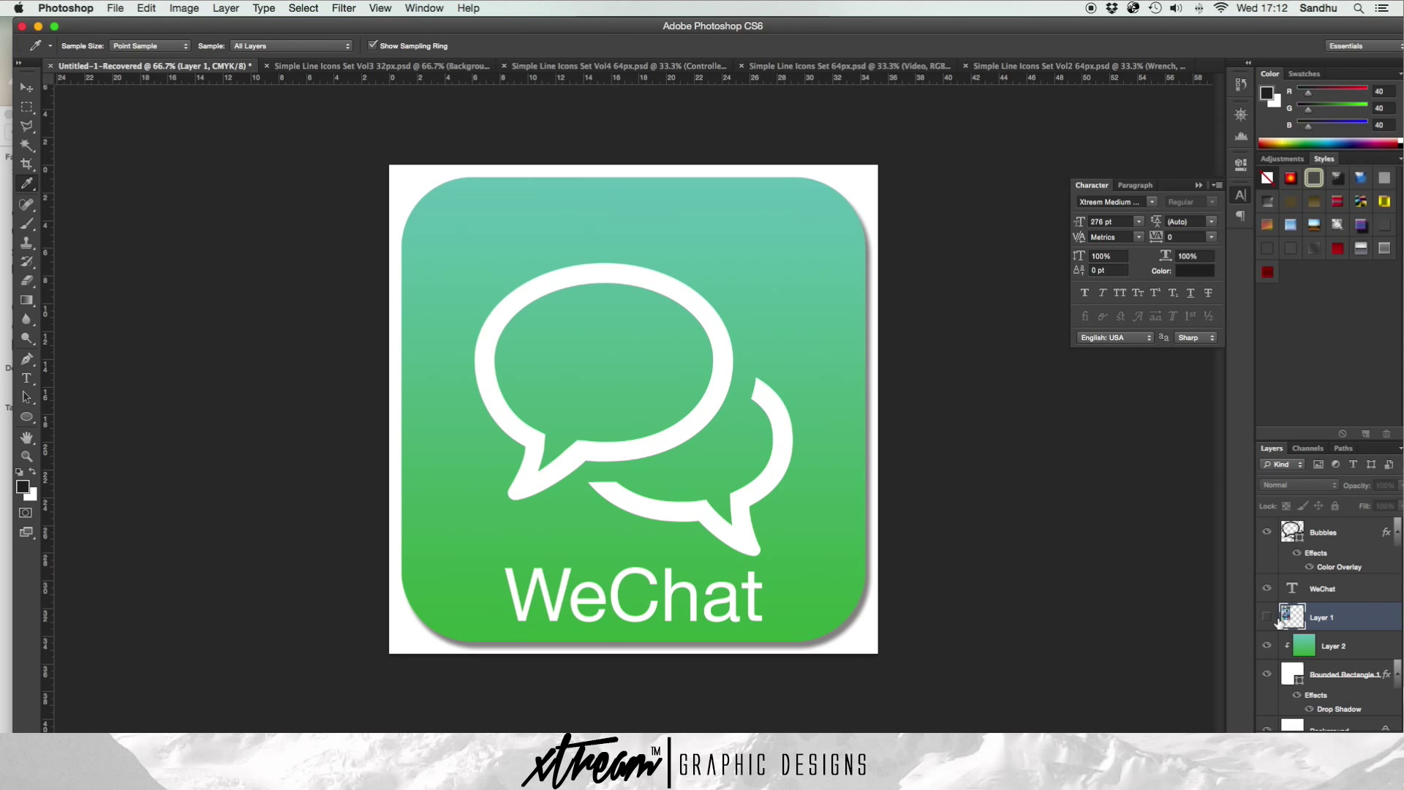
click(463, 728)
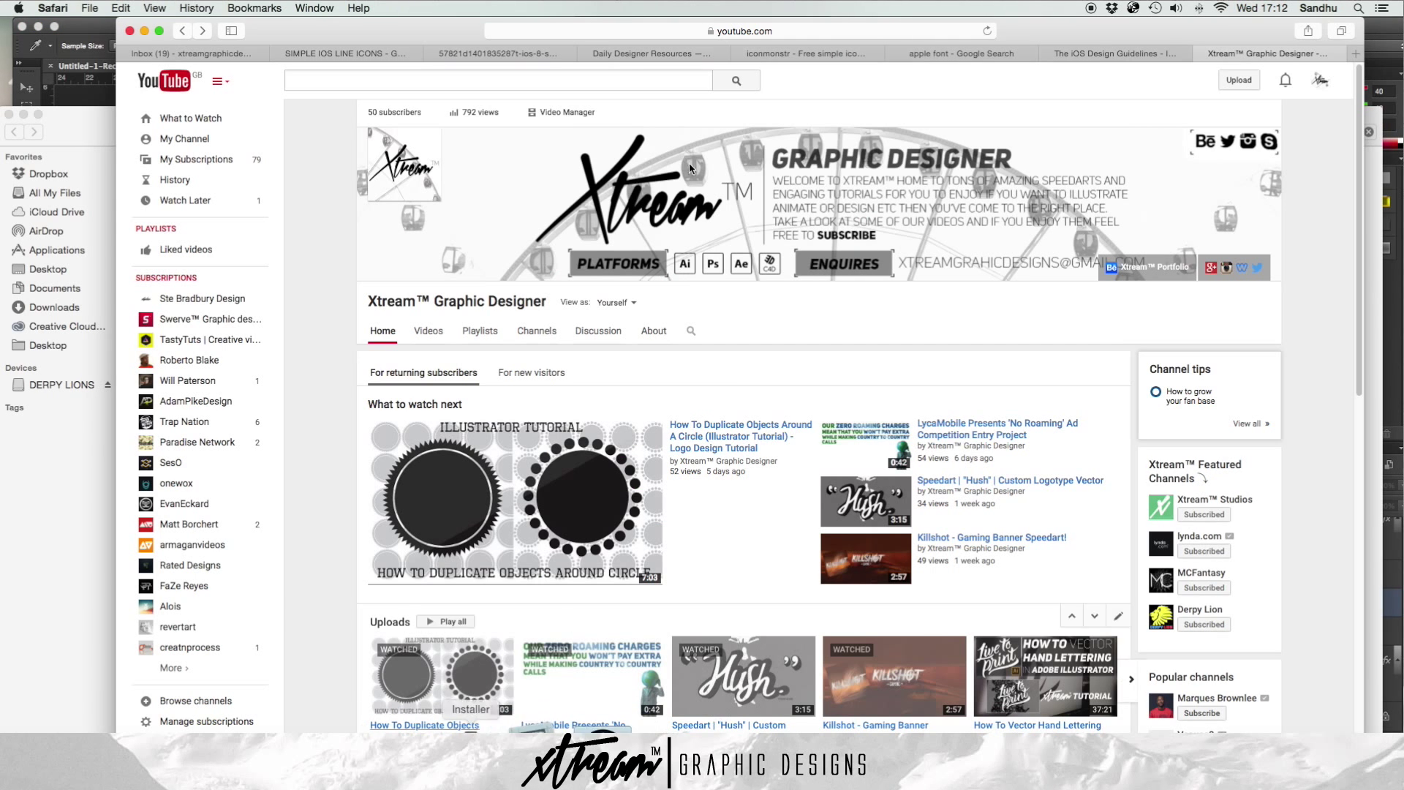
click(1141, 52)
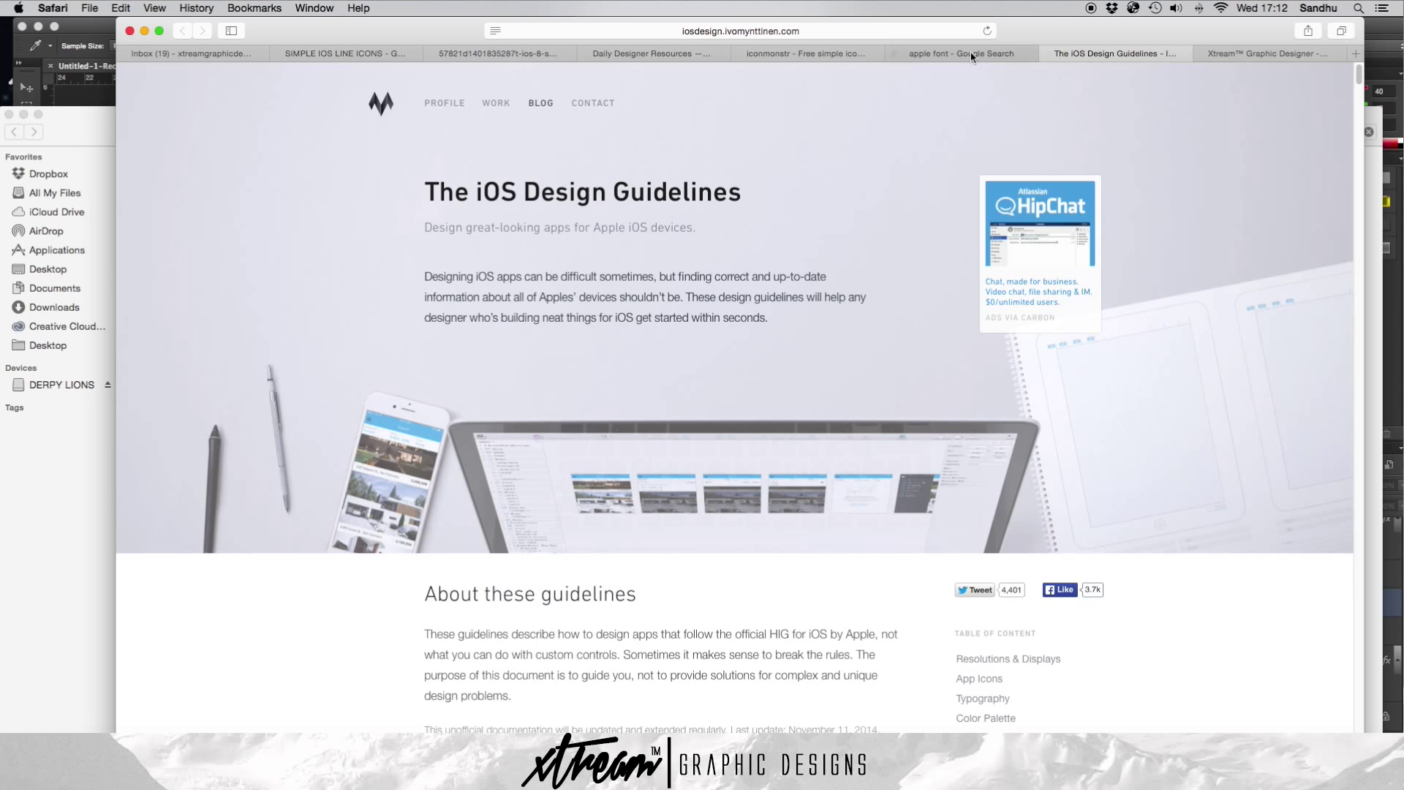
click(971, 57)
click(828, 57)
click(679, 57)
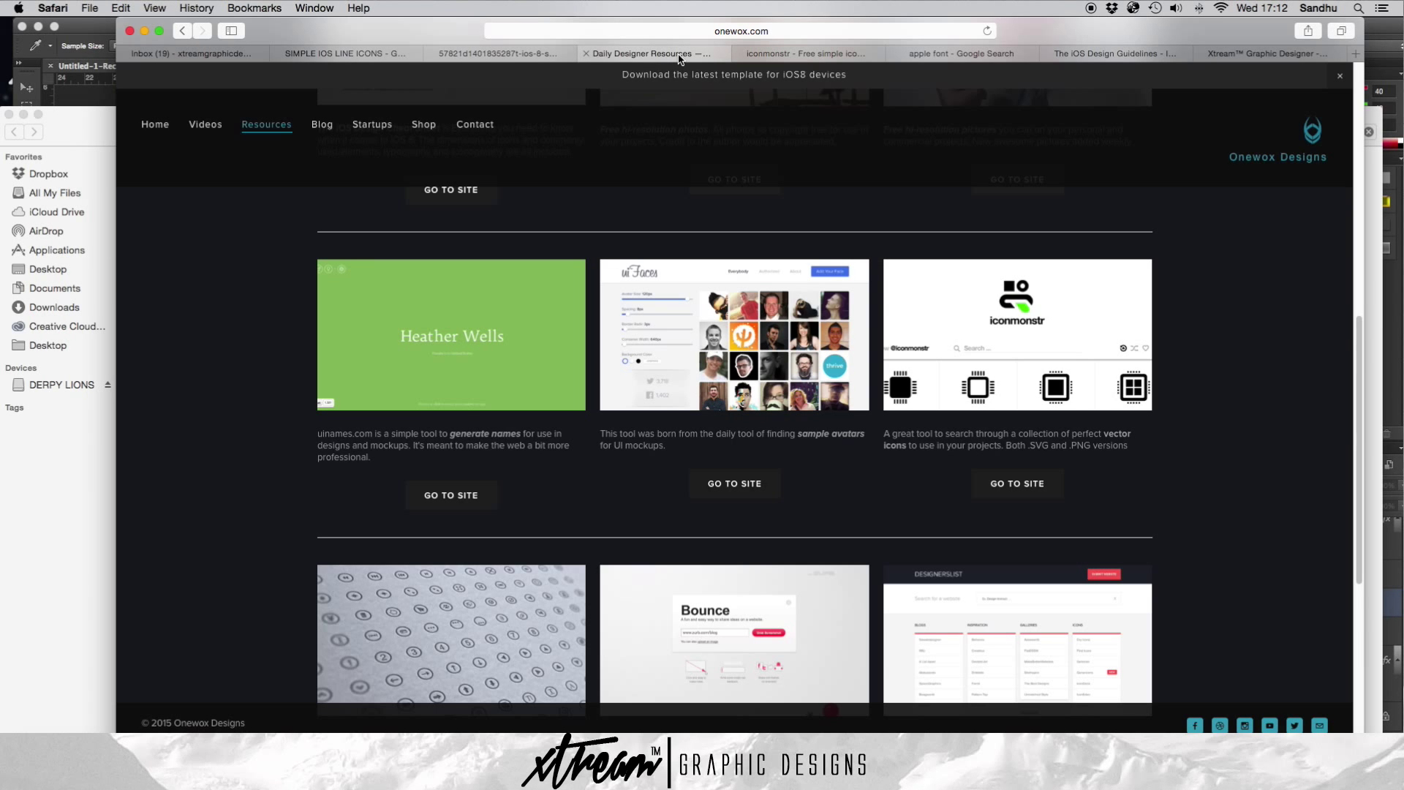
click(556, 55)
click(669, 58)
scroll(966, 492, up, 2)
scroll(967, 484, up, 10)
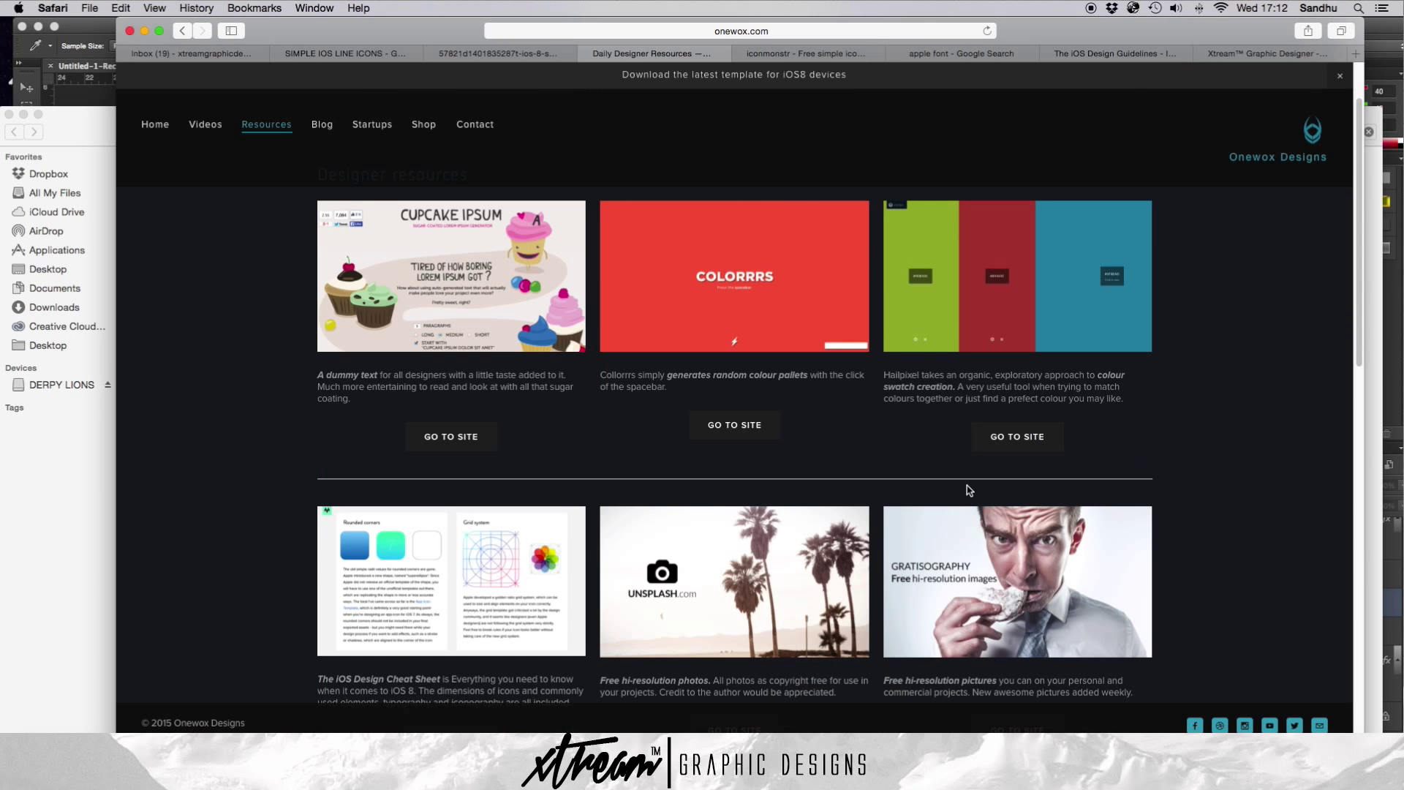
click(93, 37)
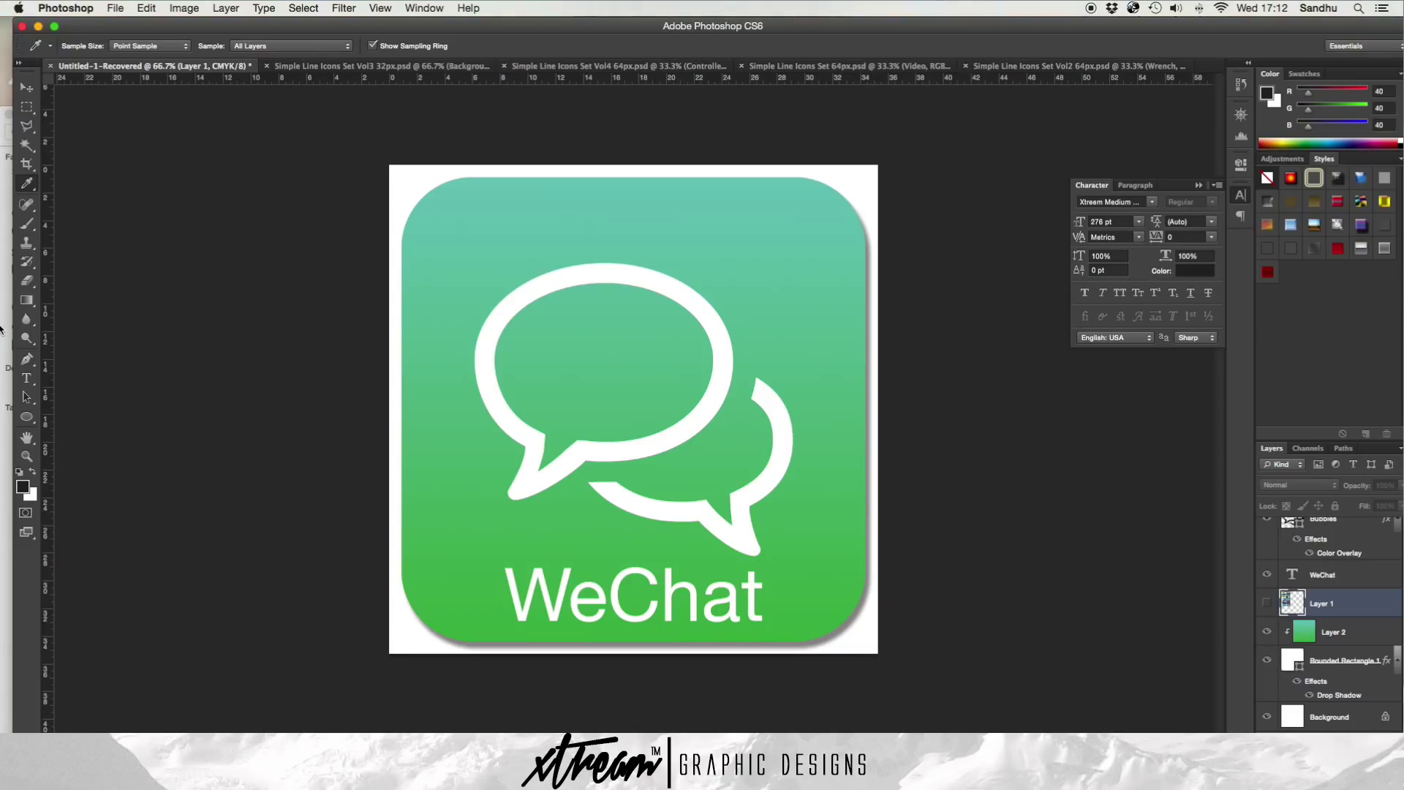
- Open the iOS Design Cheat Sheet site from the Onewox resources page in Safari and go to its Color Palette section
click(502, 724)
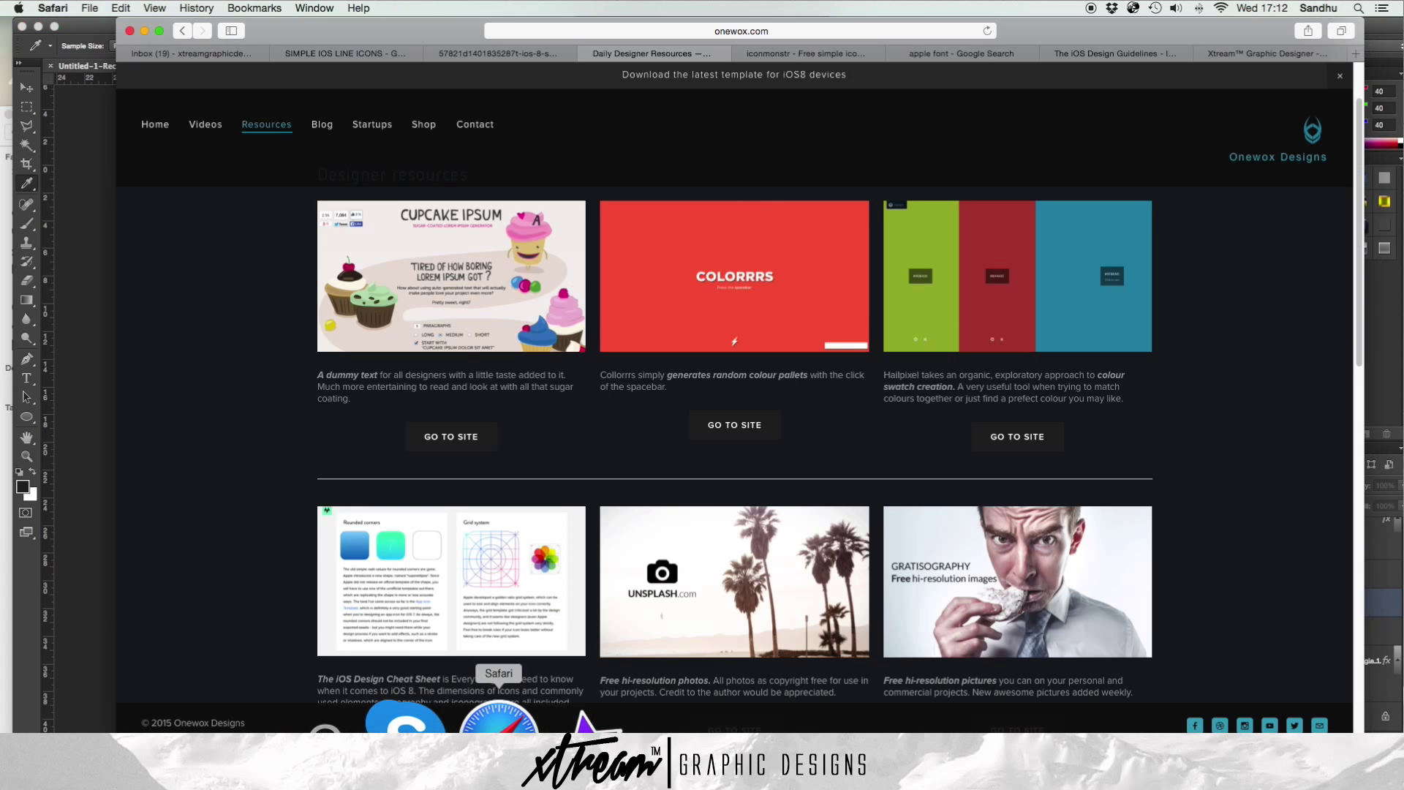
scroll(448, 681, down, 5)
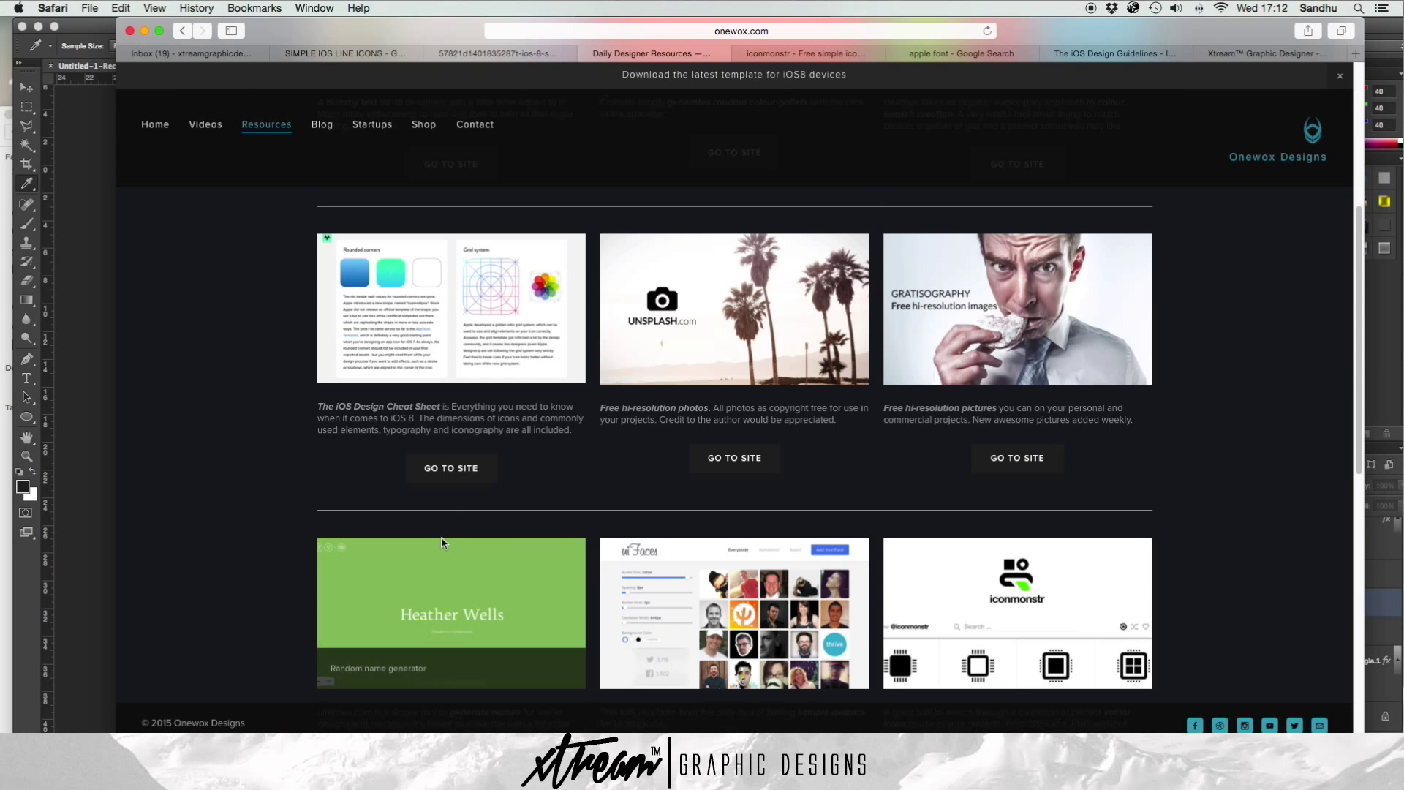
click(455, 468)
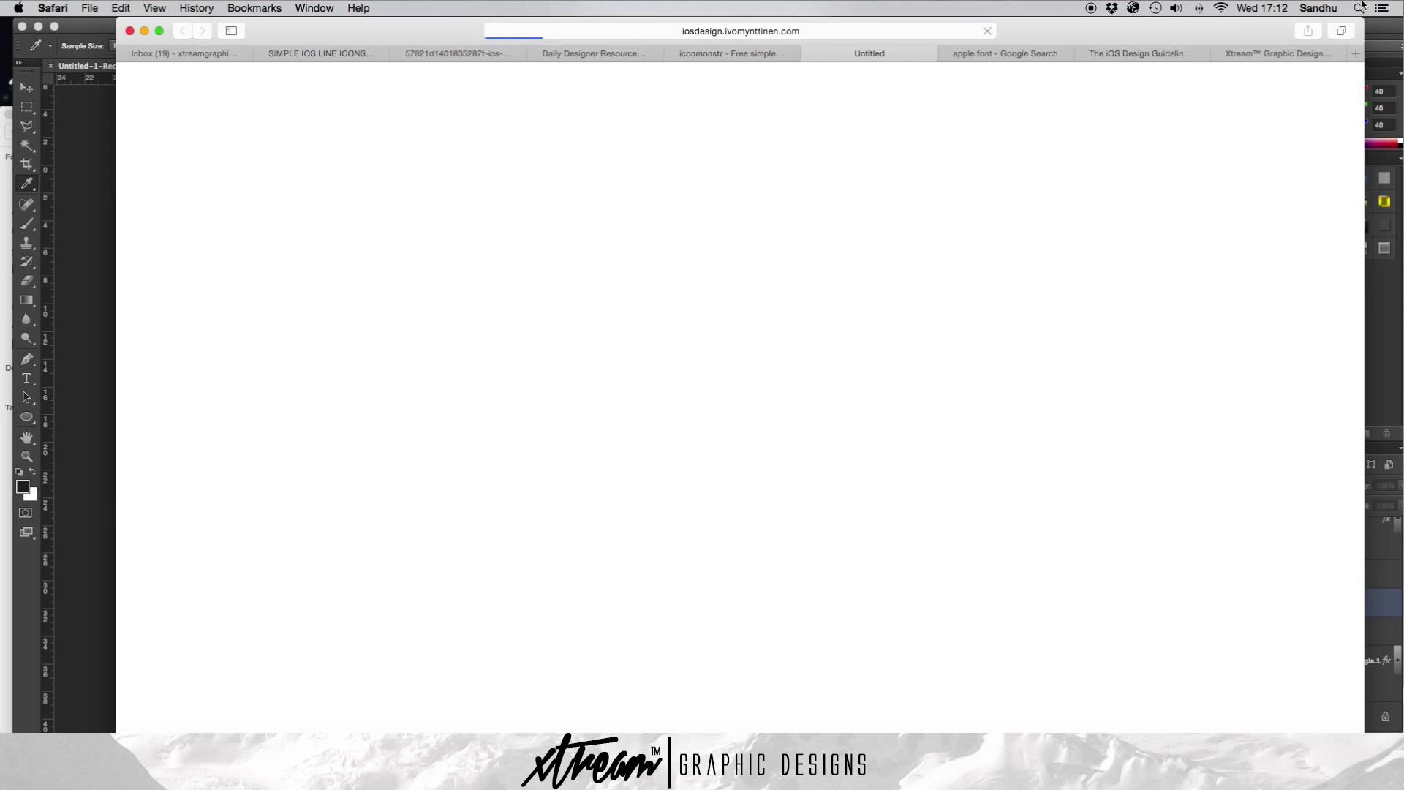
scroll(764, 240, down, 5)
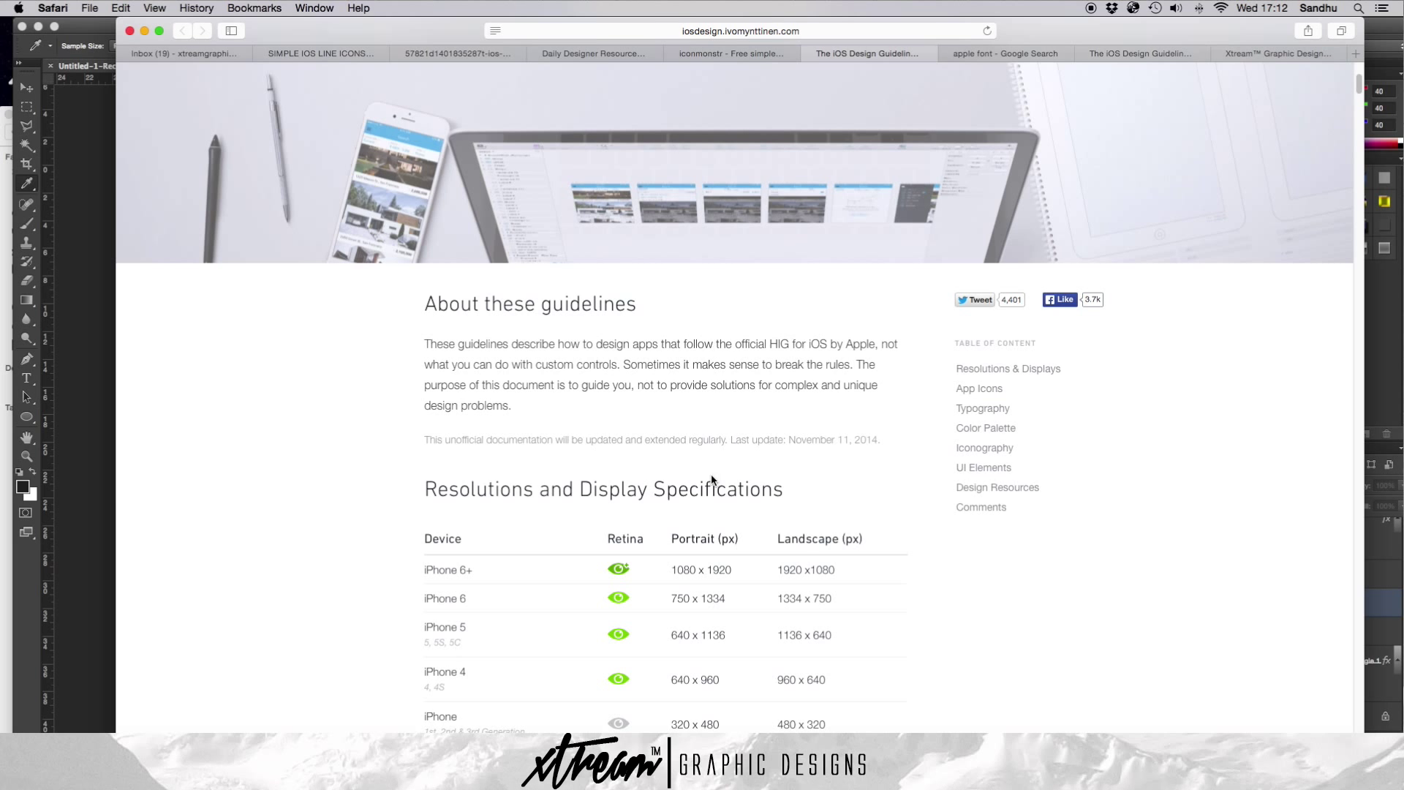
scroll(711, 479, down, 15)
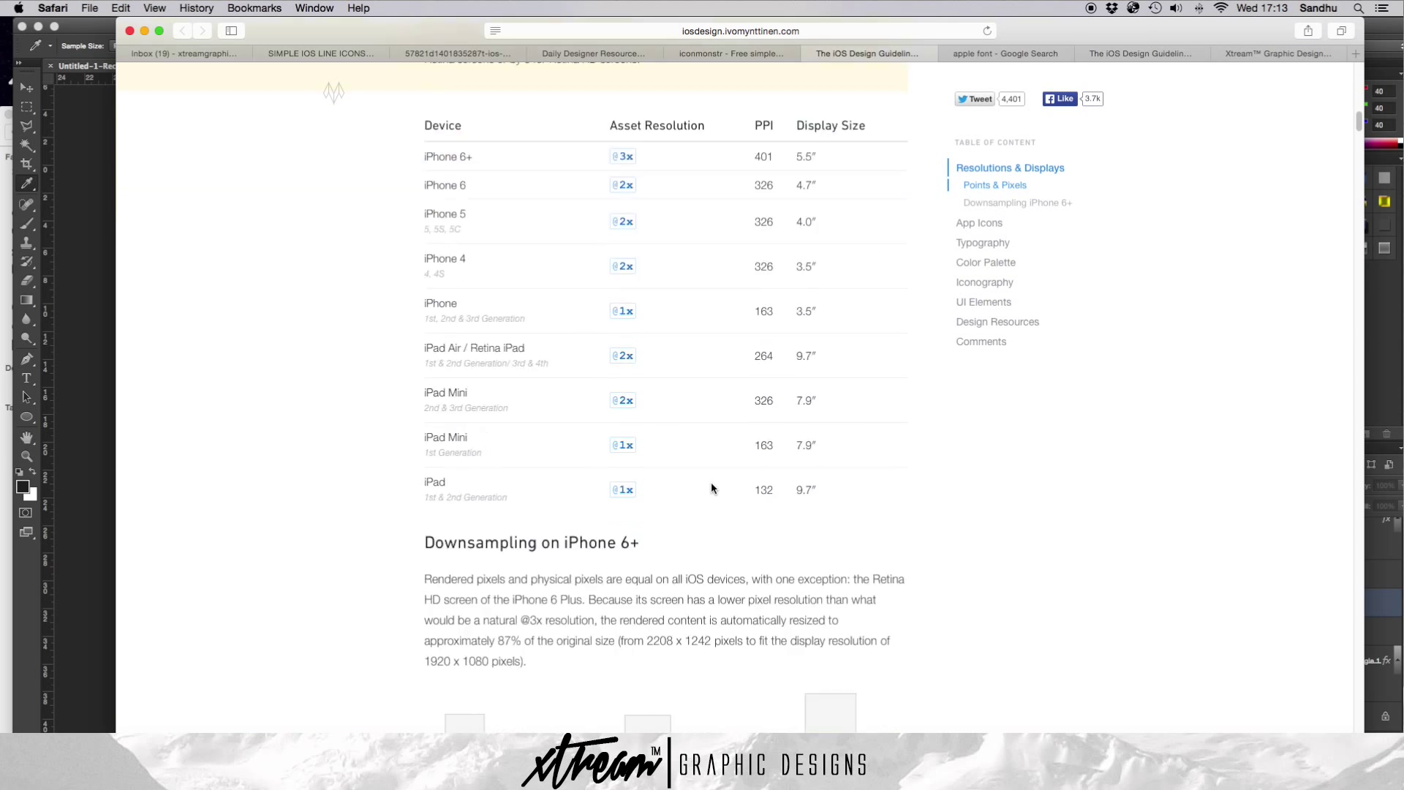
scroll(711, 488, down, 20)
scroll(711, 484, down, 10)
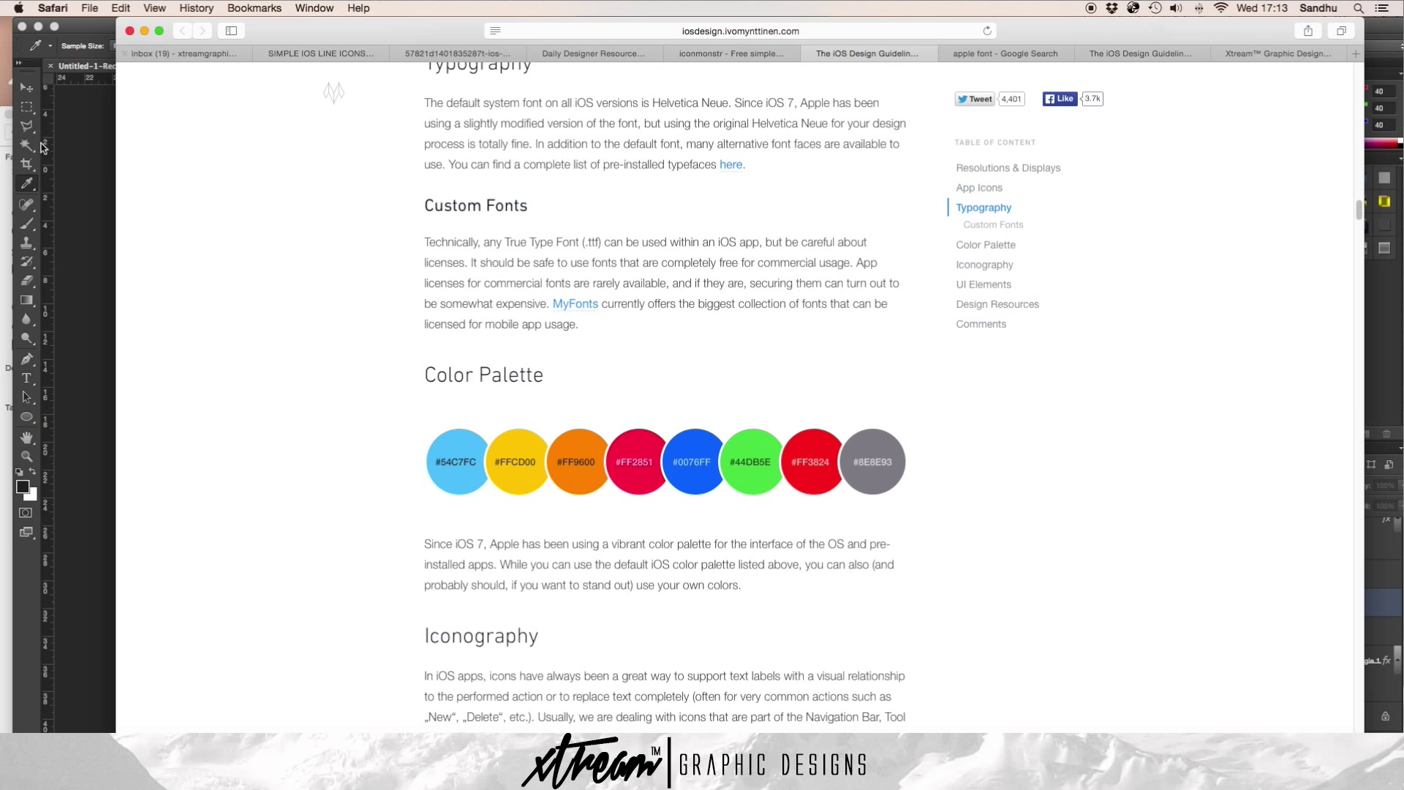
- Capture the Color Palette swatch row, paste it into the WeChat icon document in Photoshop, and move it over the WeChat text
drag(305, 24, 848, 24)
drag(926, 477, 423, 508)
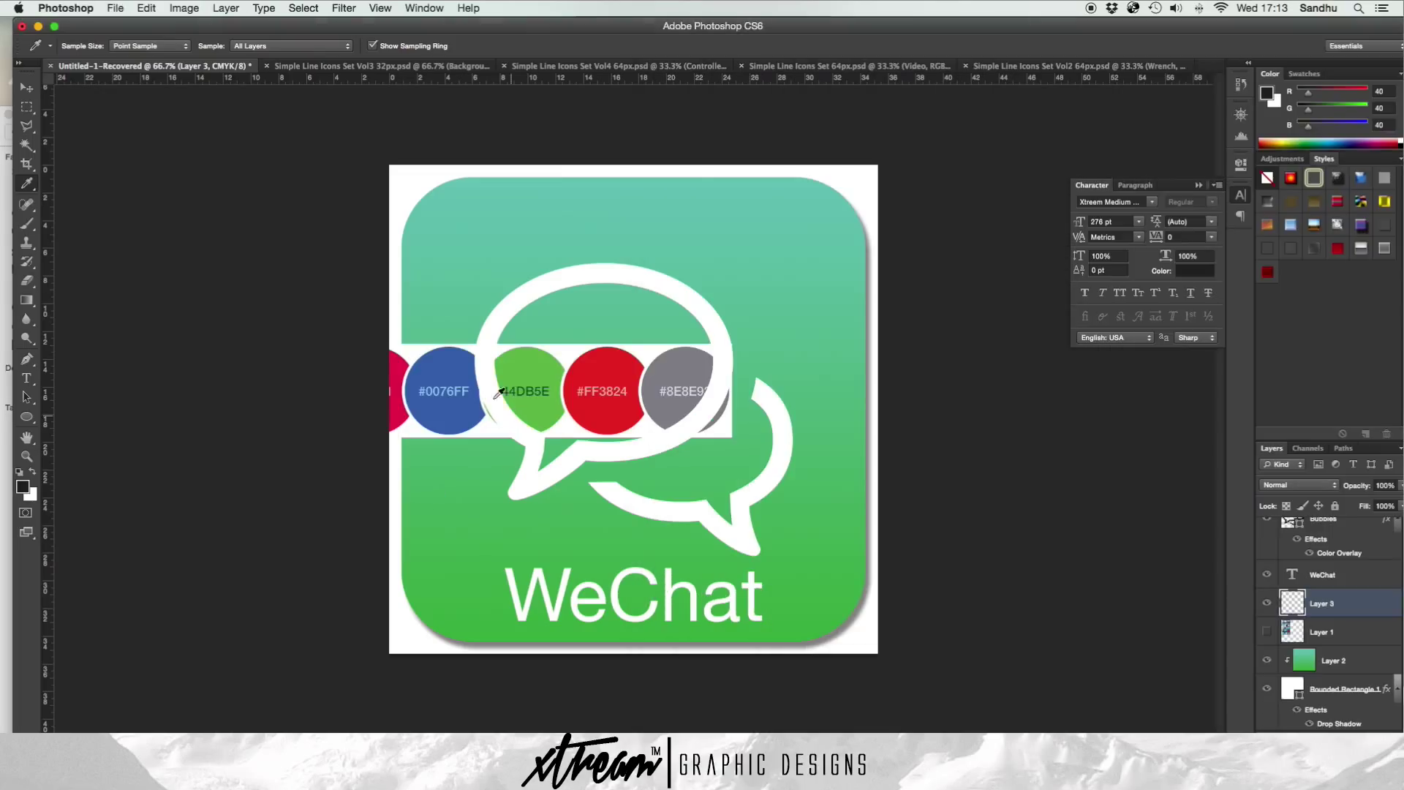
click(26, 87)
drag(627, 384, 853, 591)
- Scale the pasted palette to about 76% so it spans the canvas's bottom edge, and move its layer above Bubbles
key(super+t)
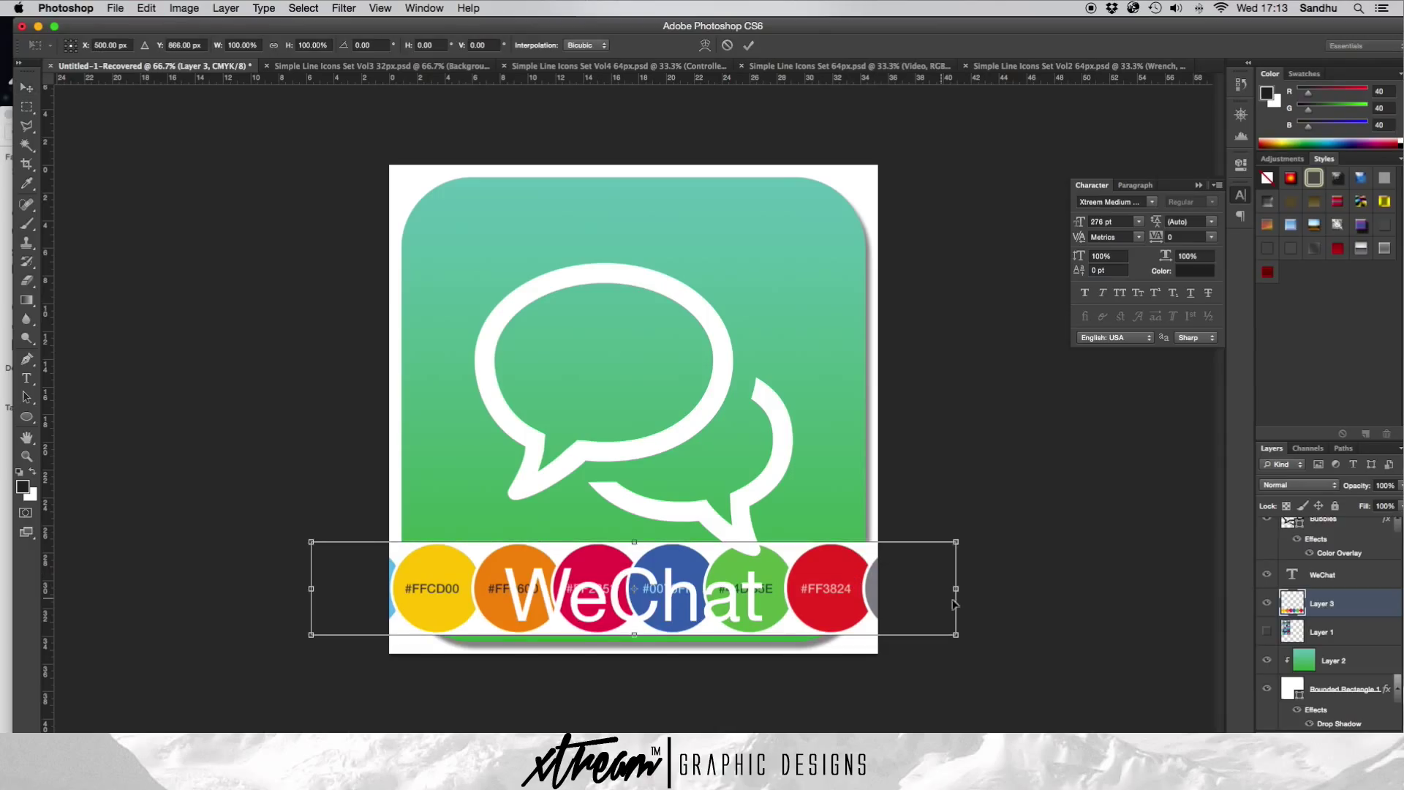
drag(960, 639, 798, 609)
drag(704, 586, 786, 629)
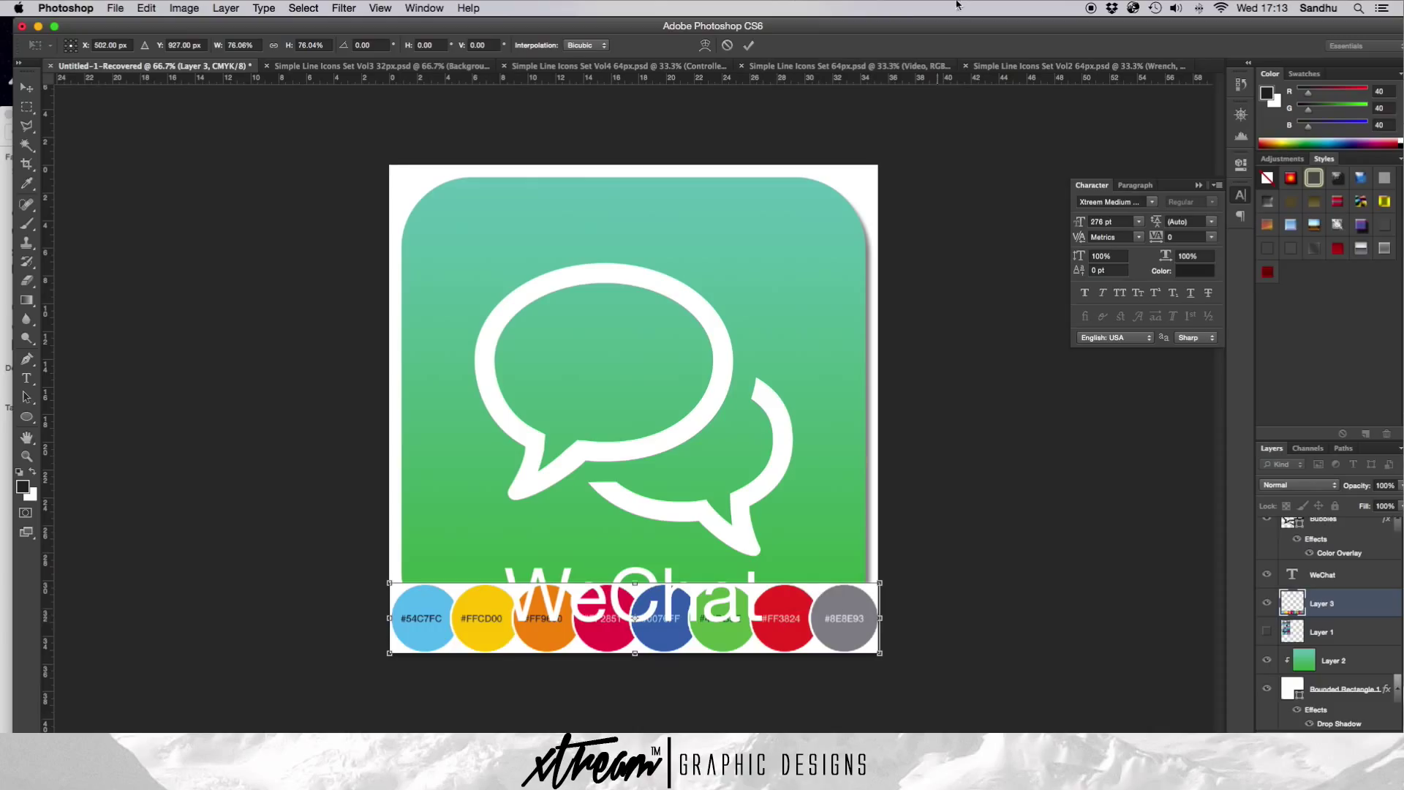
click(749, 46)
drag(1346, 604, 1336, 514)
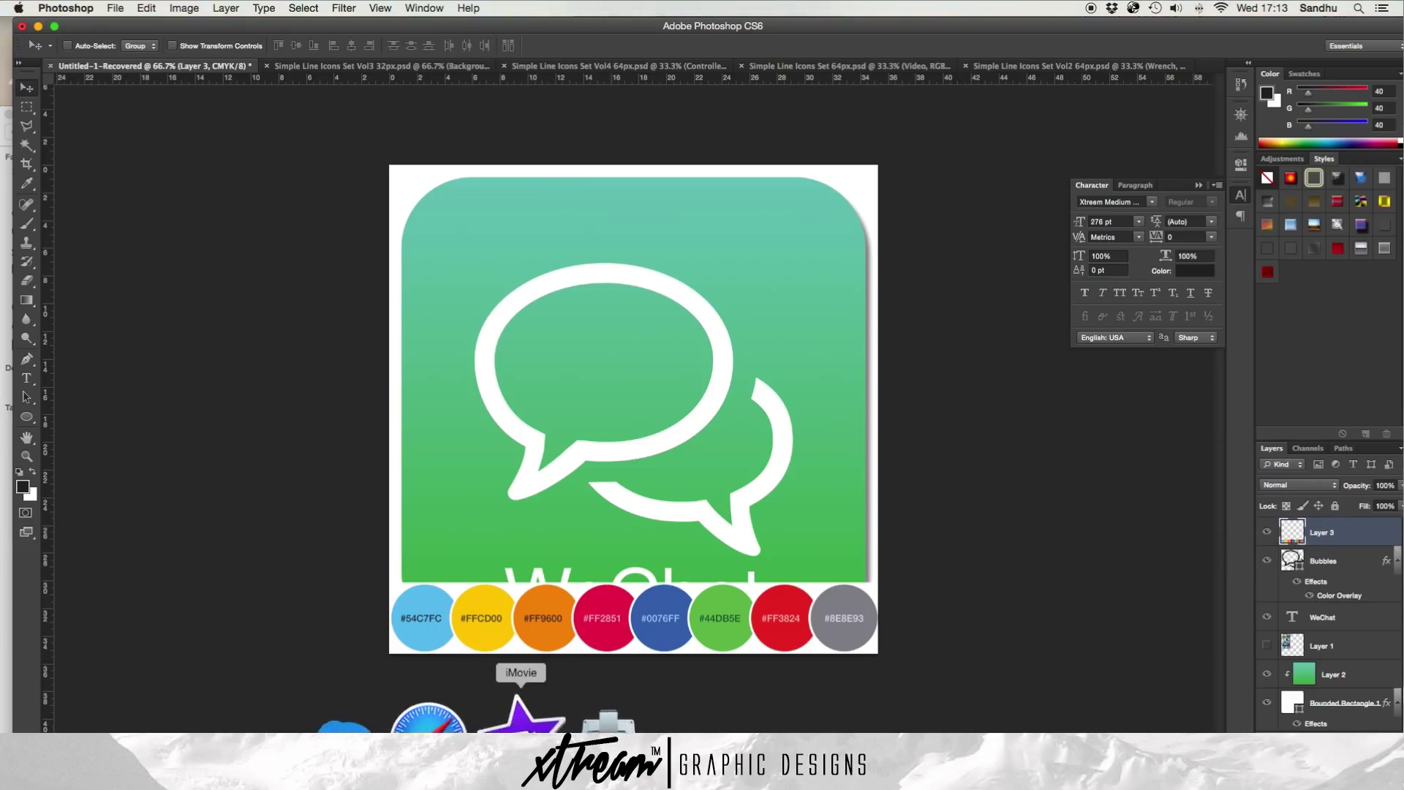
- Switch to Safari and look through the iconmonstr and iOS Design Guidelines reference tabs
click(474, 750)
drag(902, 33, 345, 6)
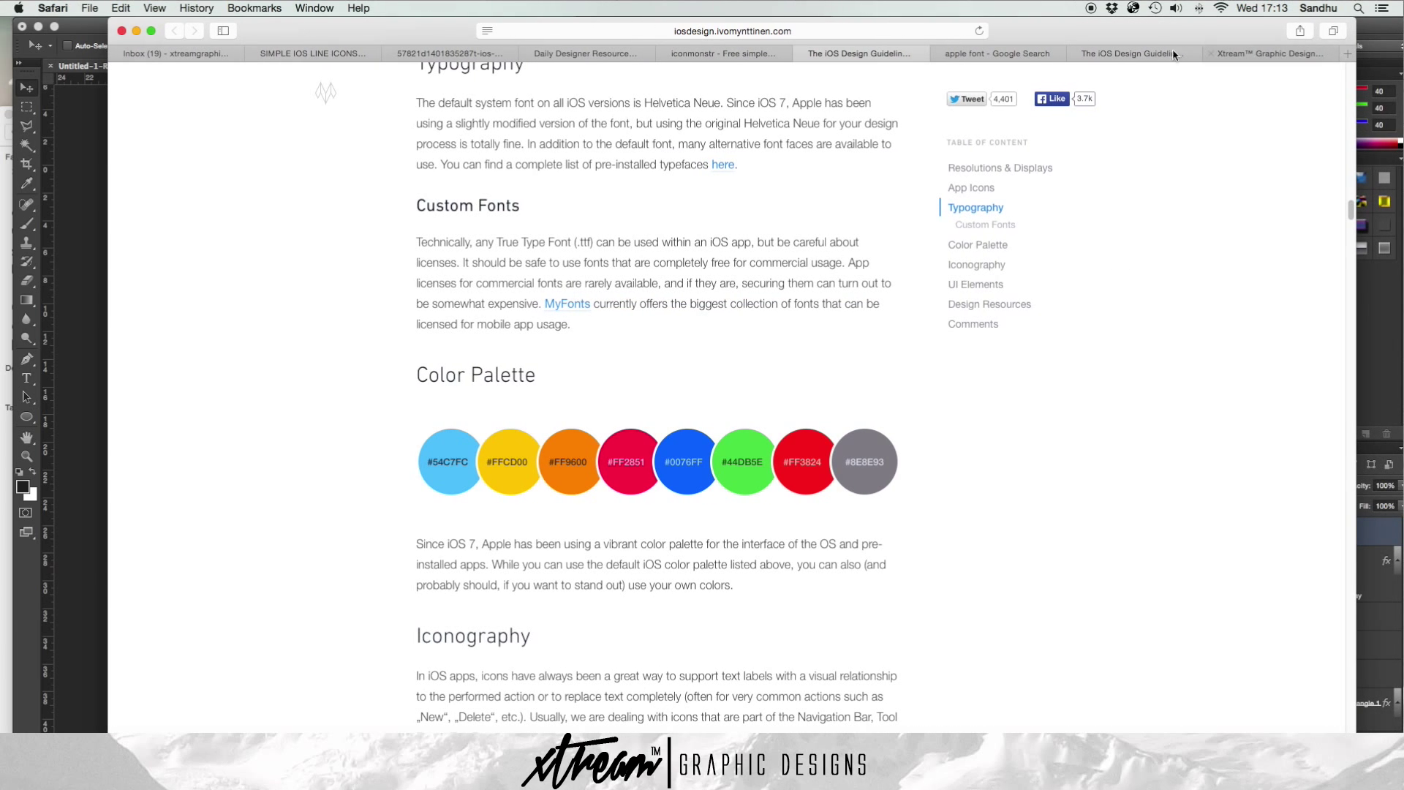
click(709, 53)
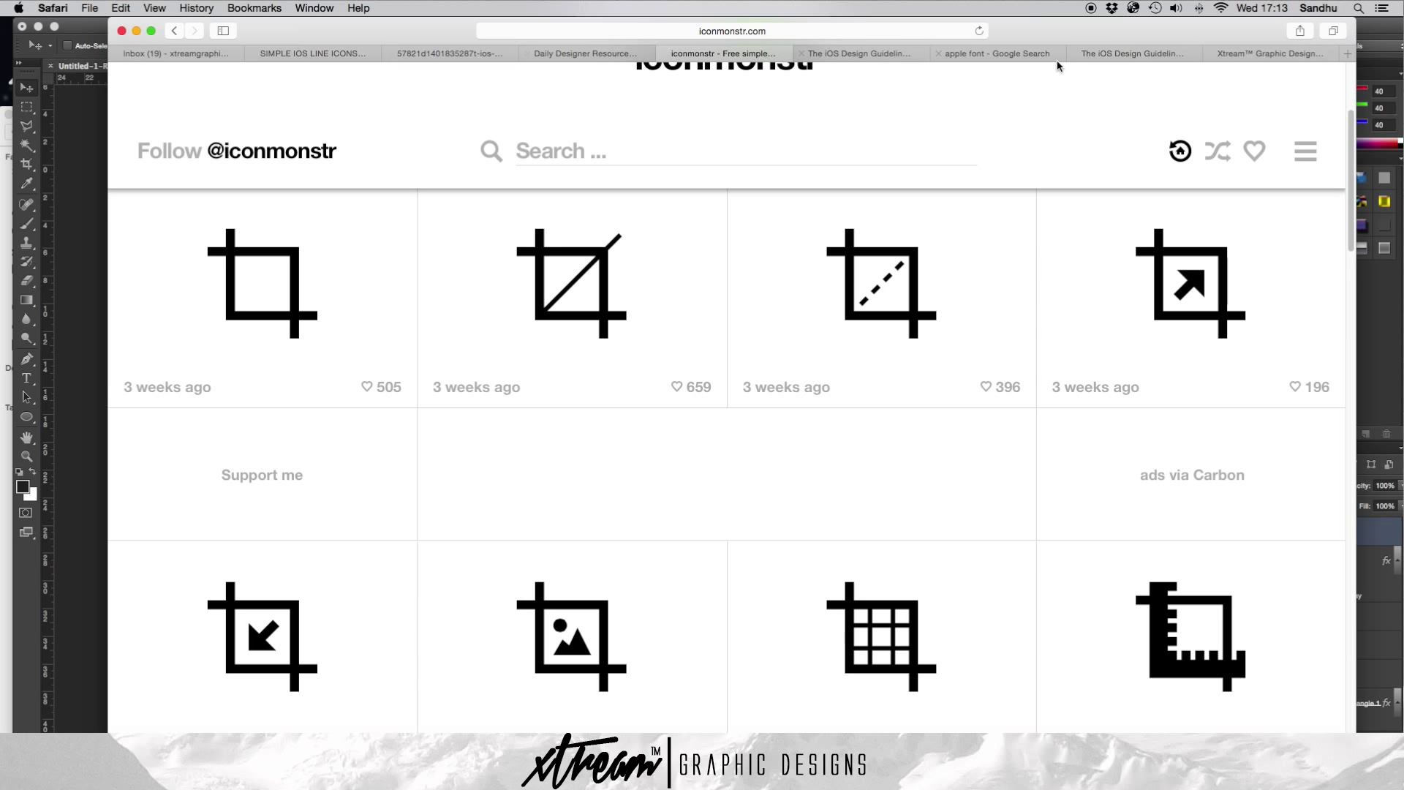
key(ctrl+Tab)
key(ctrl+Tab)
key(ctrl+Tab)
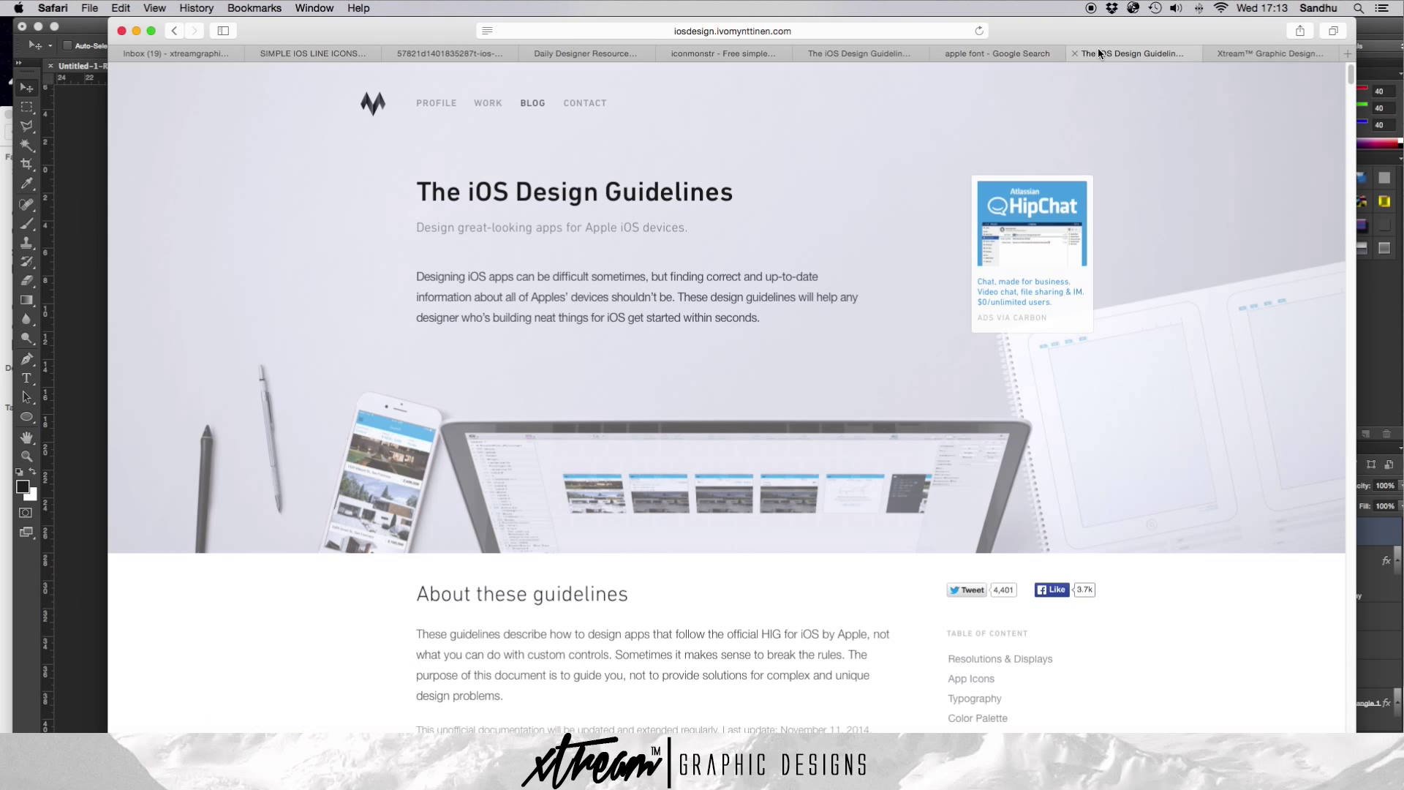
click(719, 49)
- Examine the free tools and icon sites listed on the Onewox Designer resources page
click(585, 52)
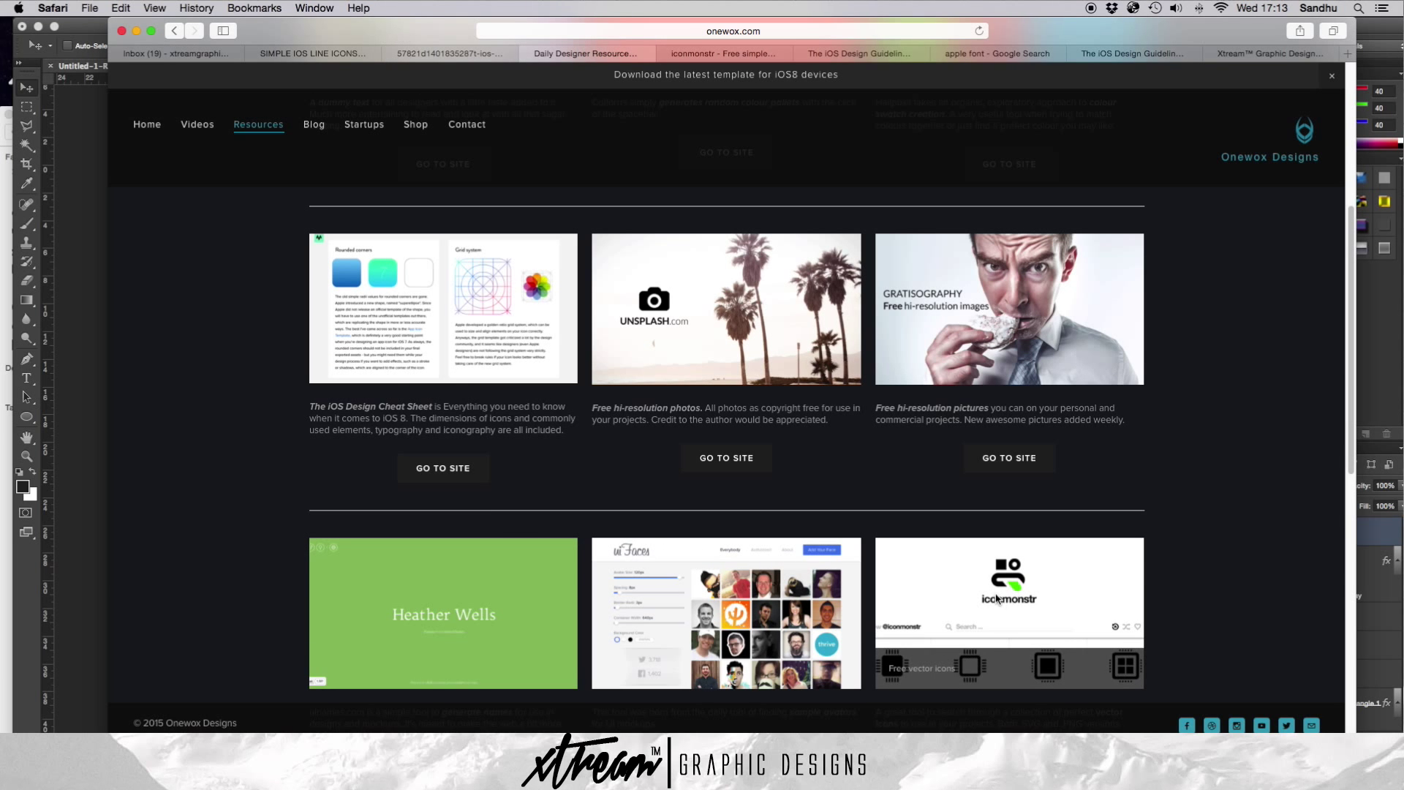
scroll(996, 597, down, 3)
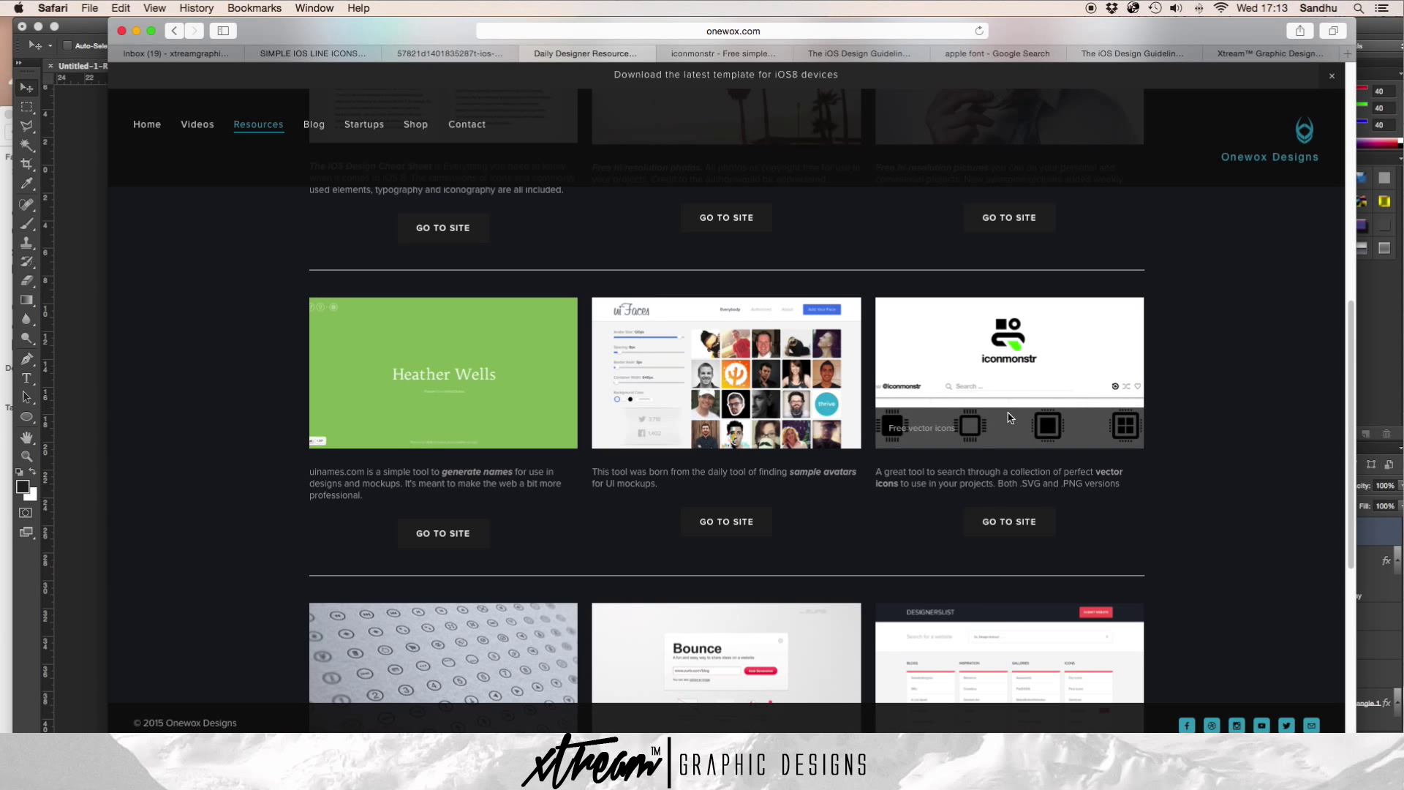
scroll(1035, 516, down, 5)
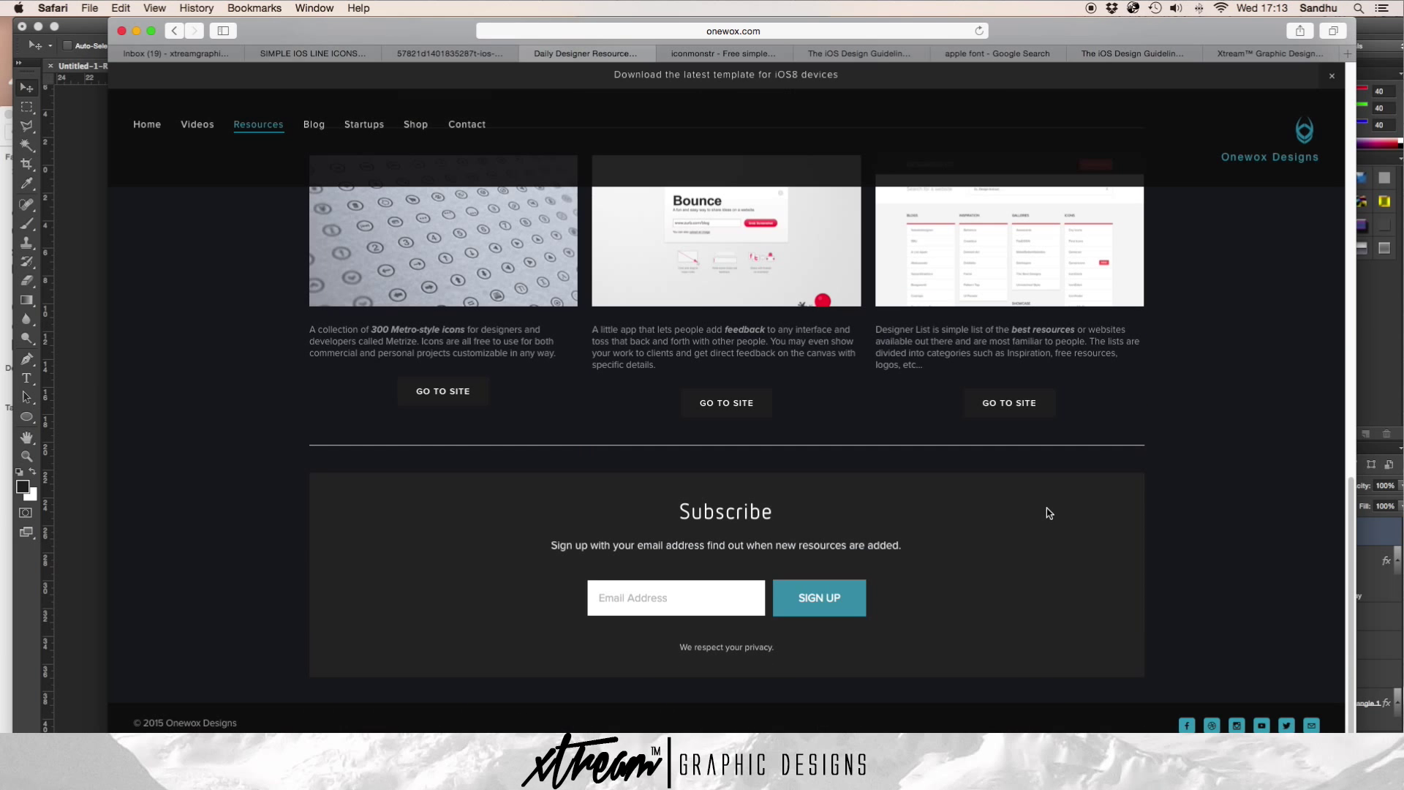
scroll(1051, 505, up, 8)
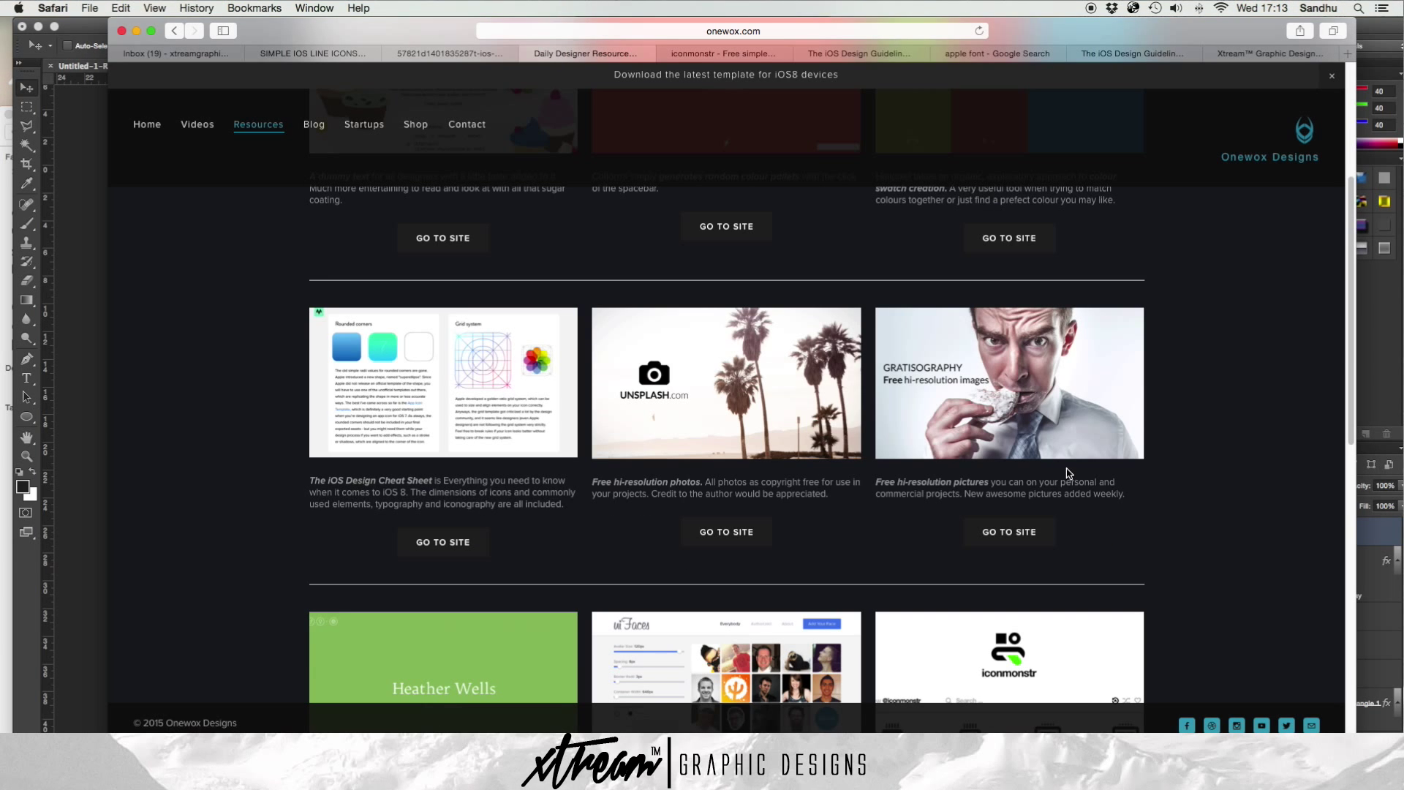
scroll(966, 194, up, 4)
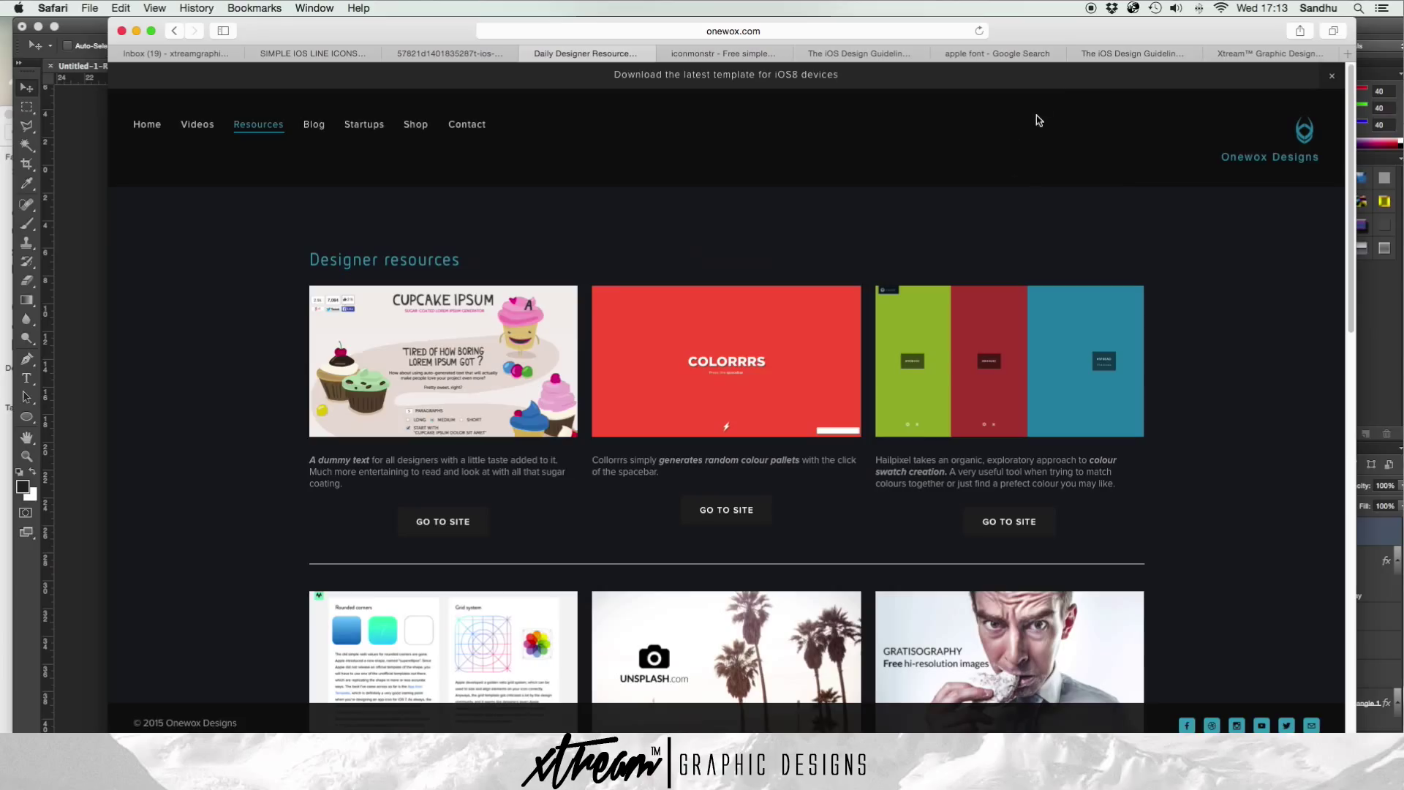
- Read the Google result for "apple font", highlighting the Lucida Grande and Neue Helvetica typeface names in the summary
click(989, 55)
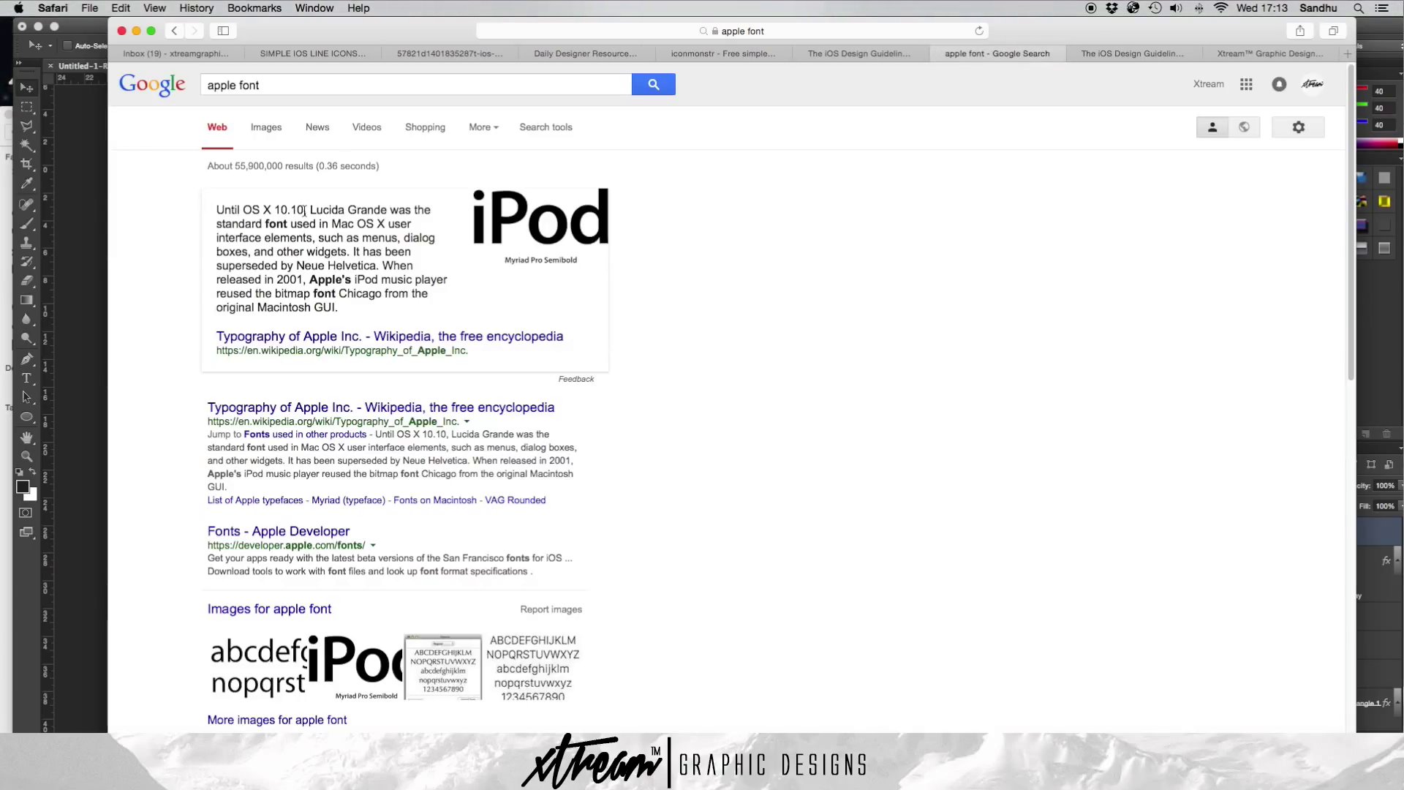
drag(310, 210, 388, 210)
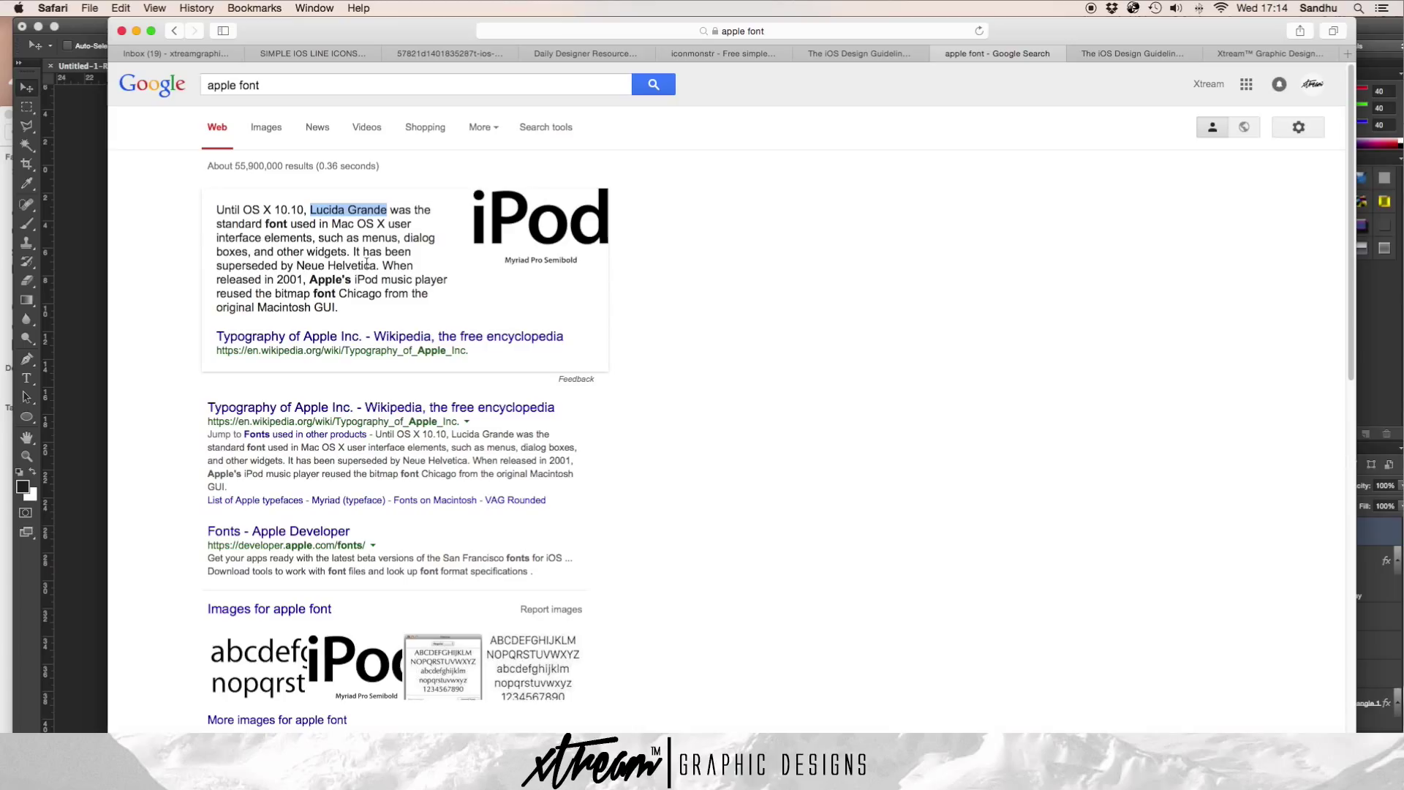
double_click(332, 266)
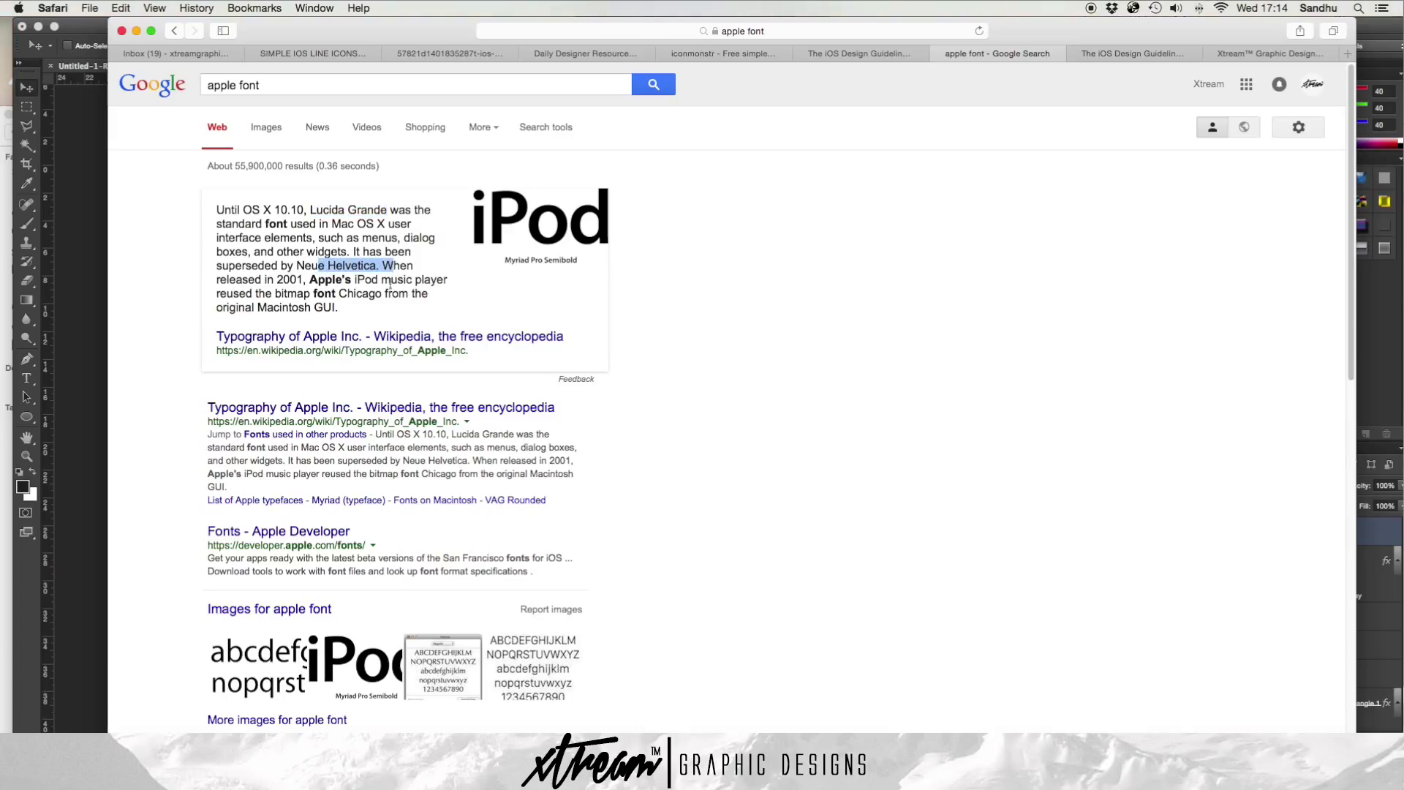
click(387, 293)
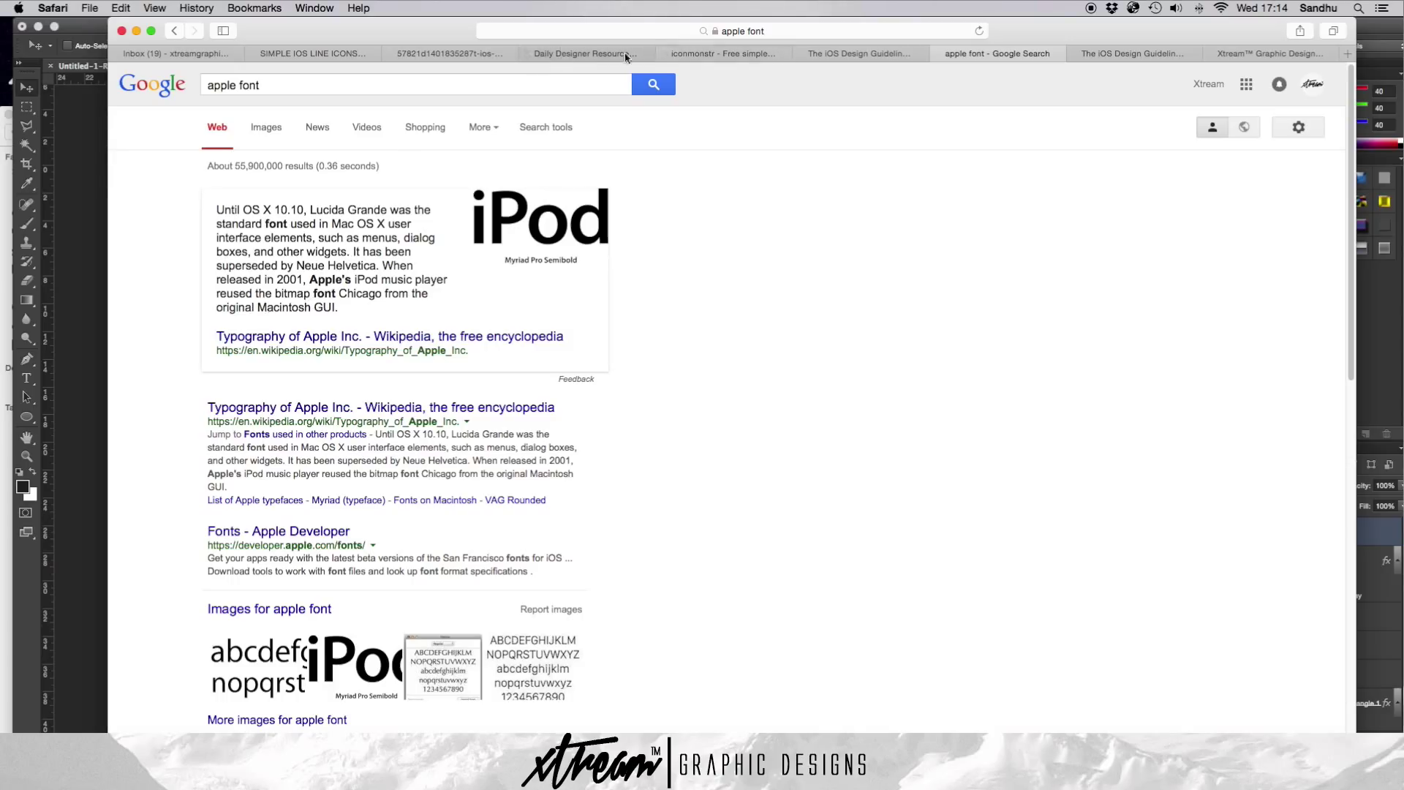
- Examine the Resolutions and Display Specifications table in the iOS Design Guidelines
click(1112, 54)
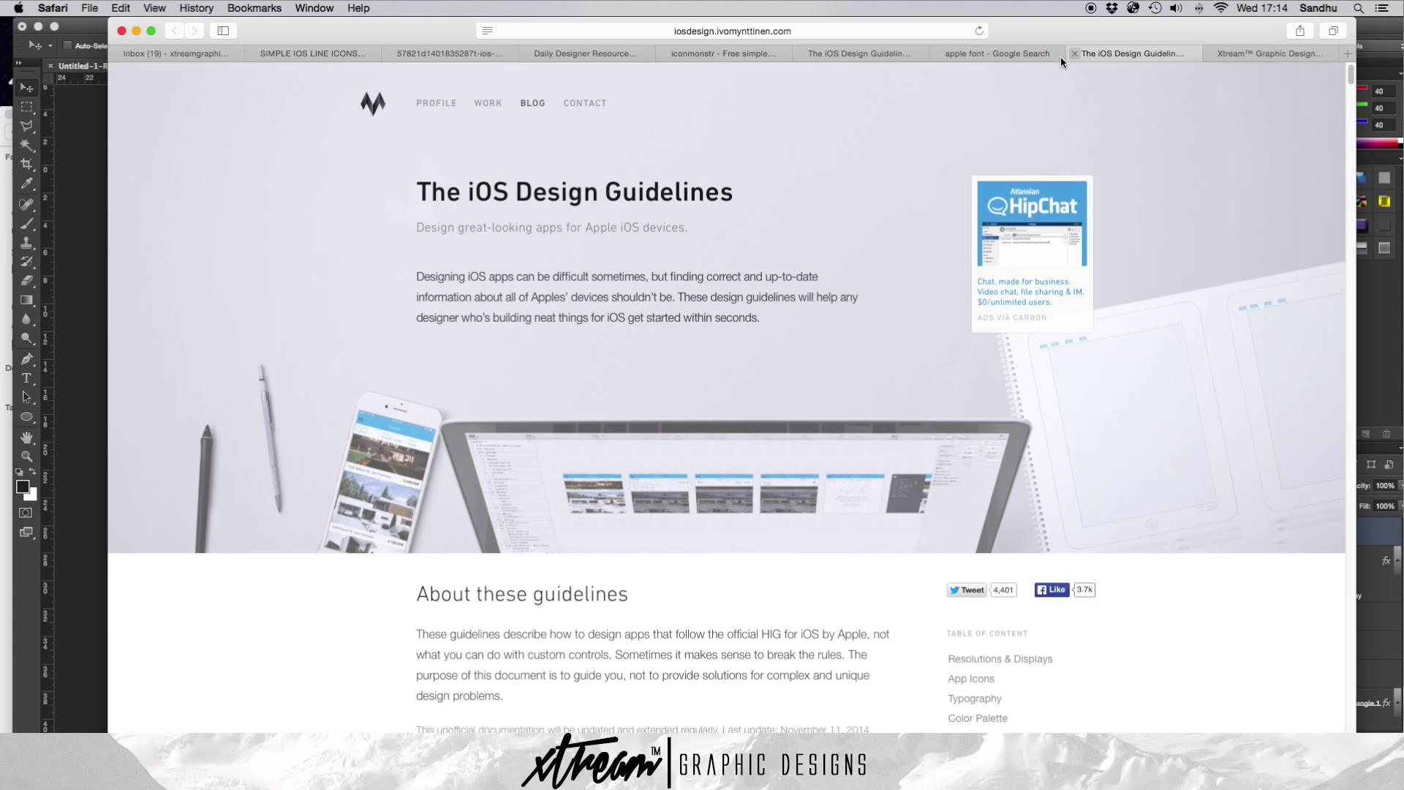
scroll(951, 228, down, 10)
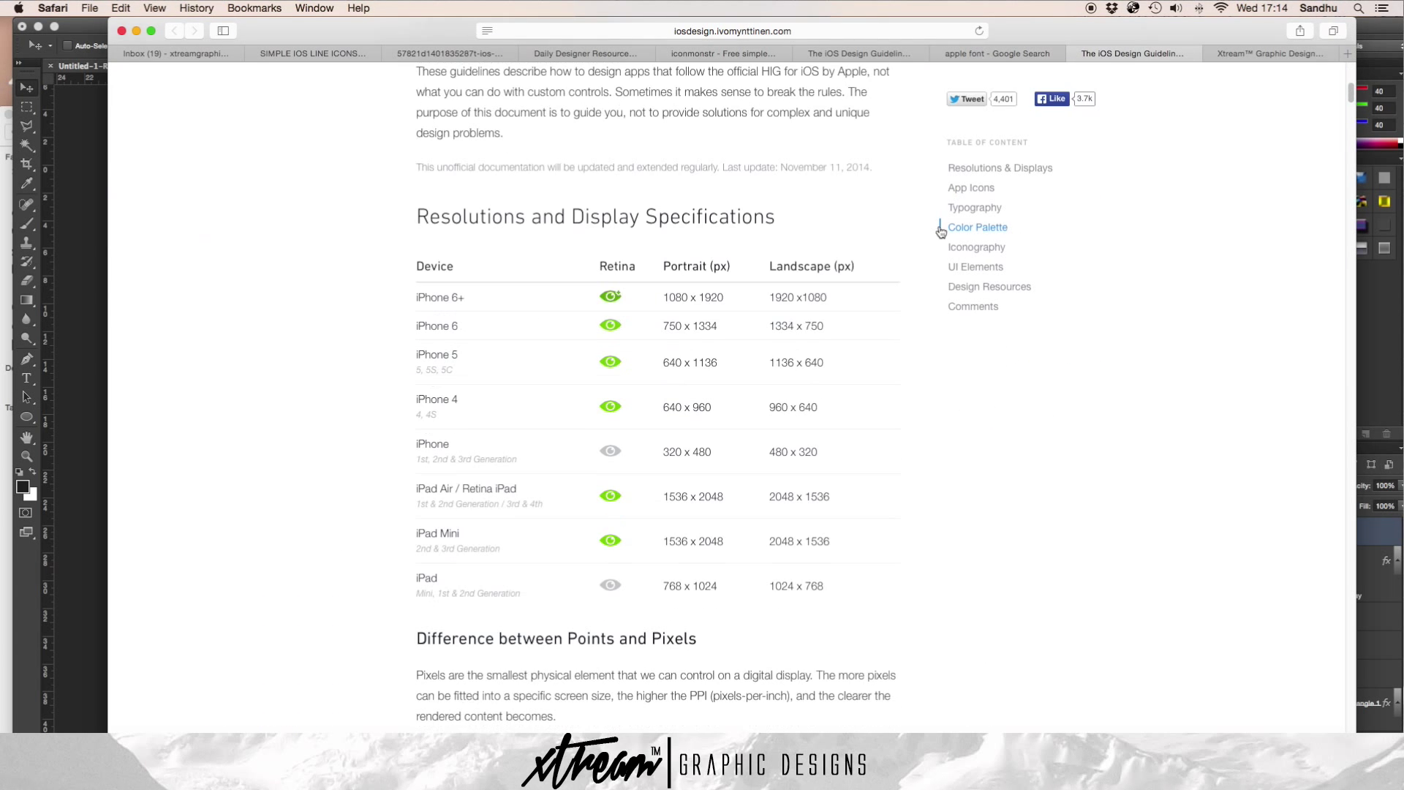
drag(603, 266, 731, 269)
click(907, 320)
scroll(904, 323, down, 4)
scroll(904, 322, up, 8)
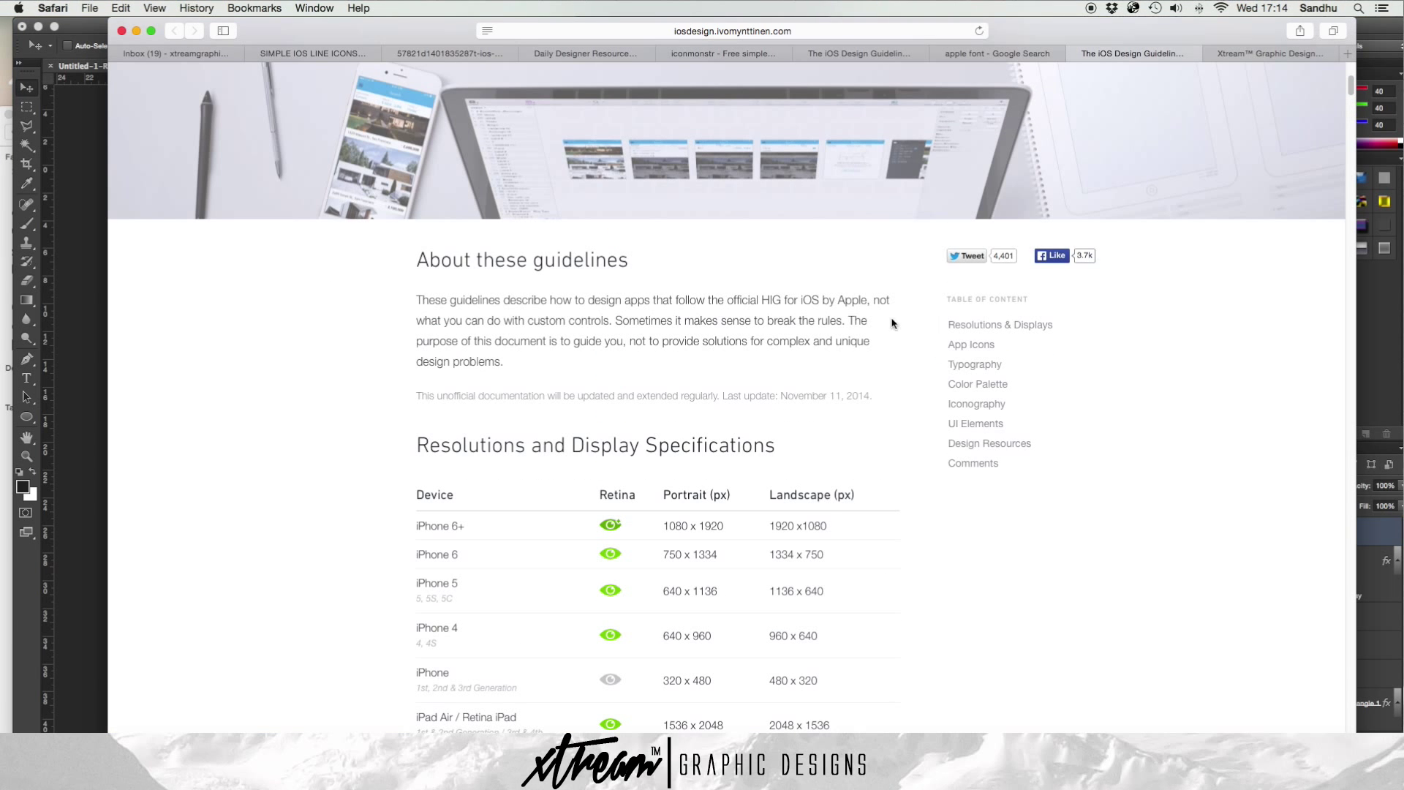
drag(403, 450, 953, 581)
click(953, 572)
- Read on through the points-and-pixels and iPhone 6+ downsampling sections to the App Icons size table
scroll(954, 571, down, 4)
scroll(953, 572, down, 3)
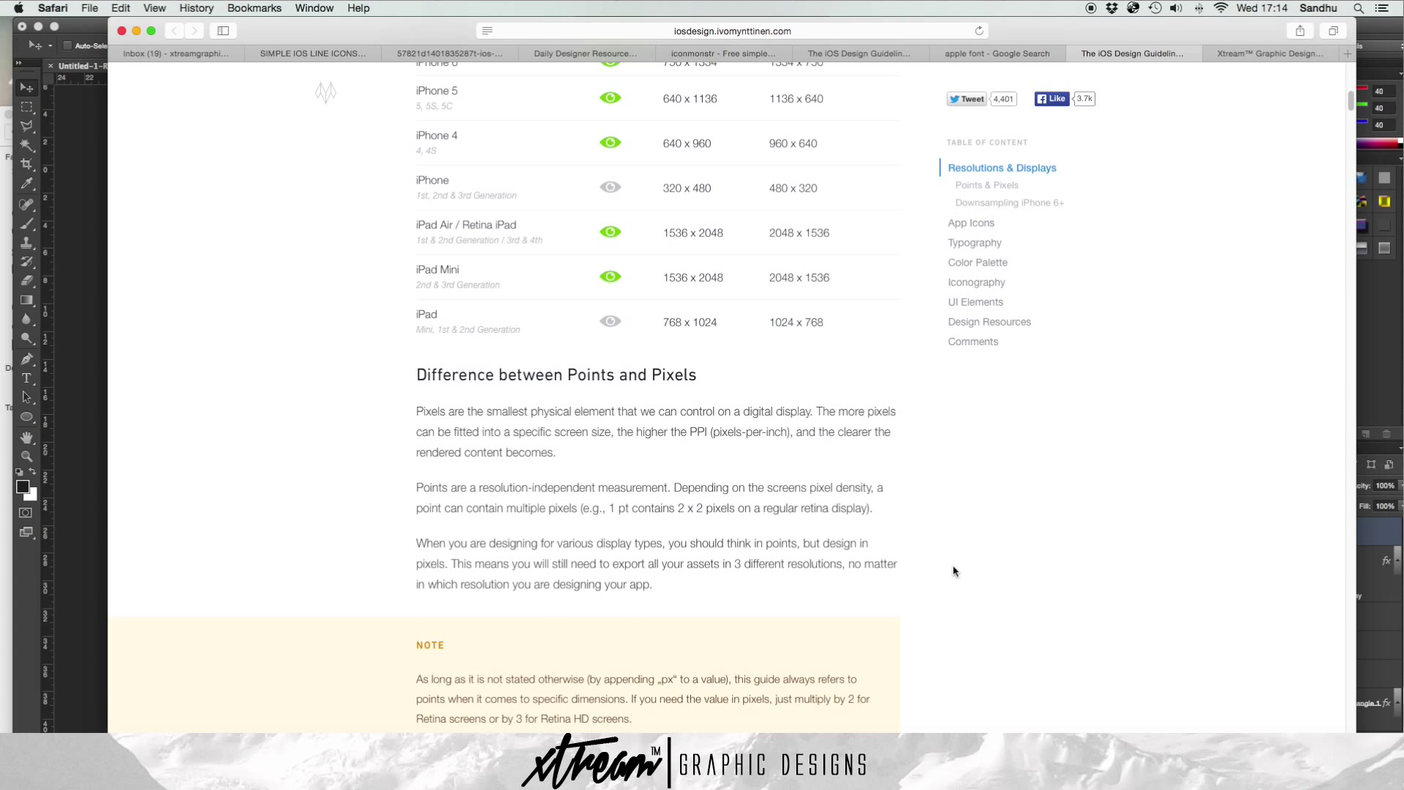
scroll(954, 545, down, 5)
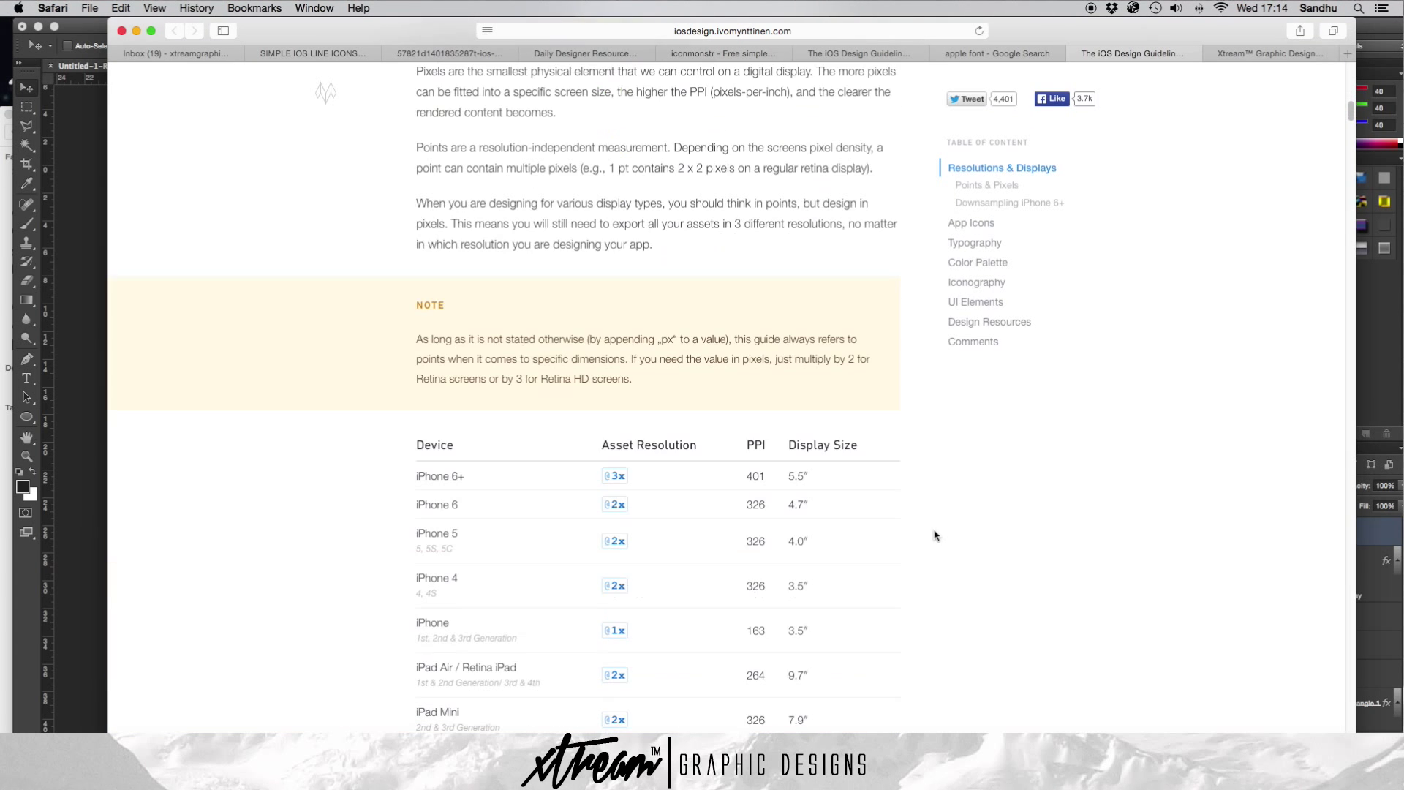
scroll(721, 542, down, 13)
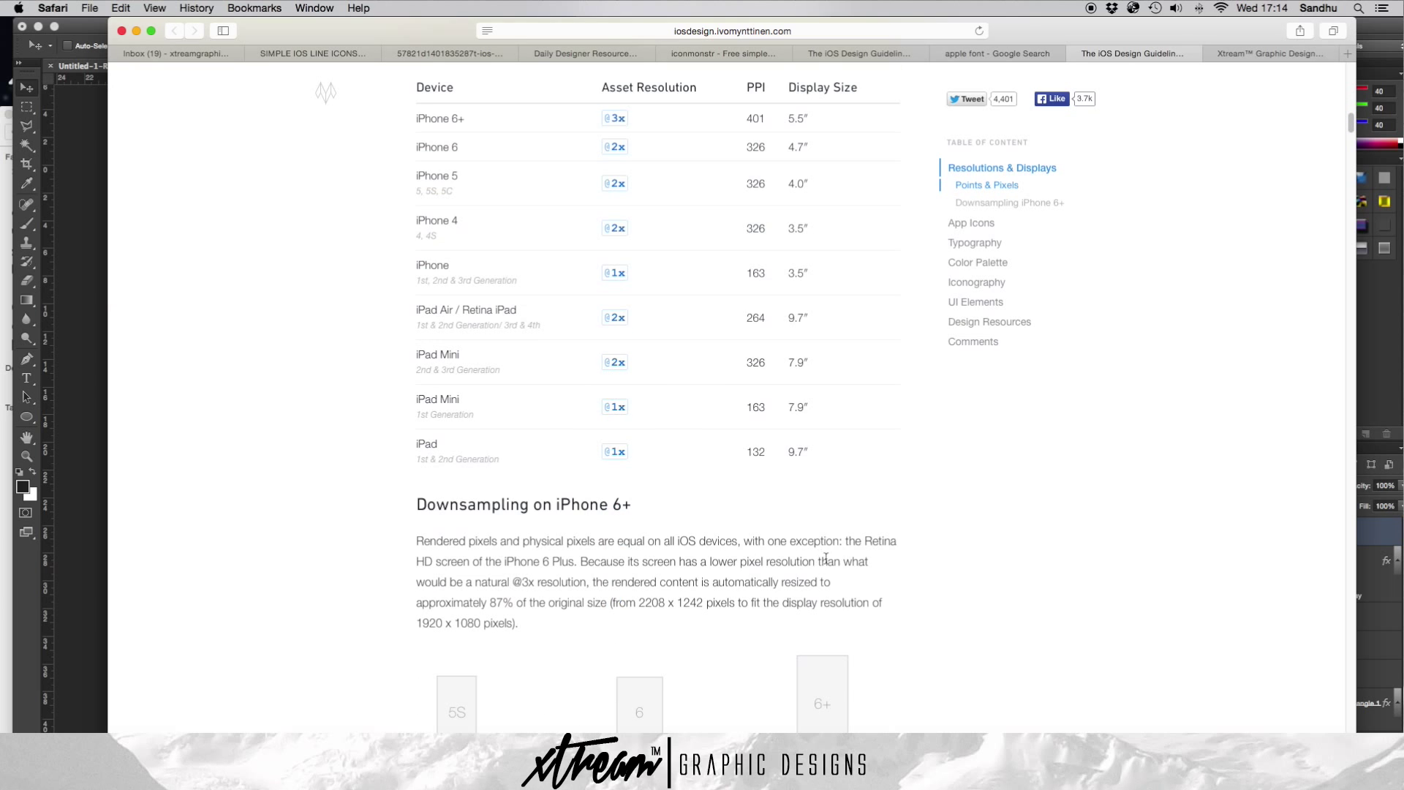
scroll(819, 551, down, 7)
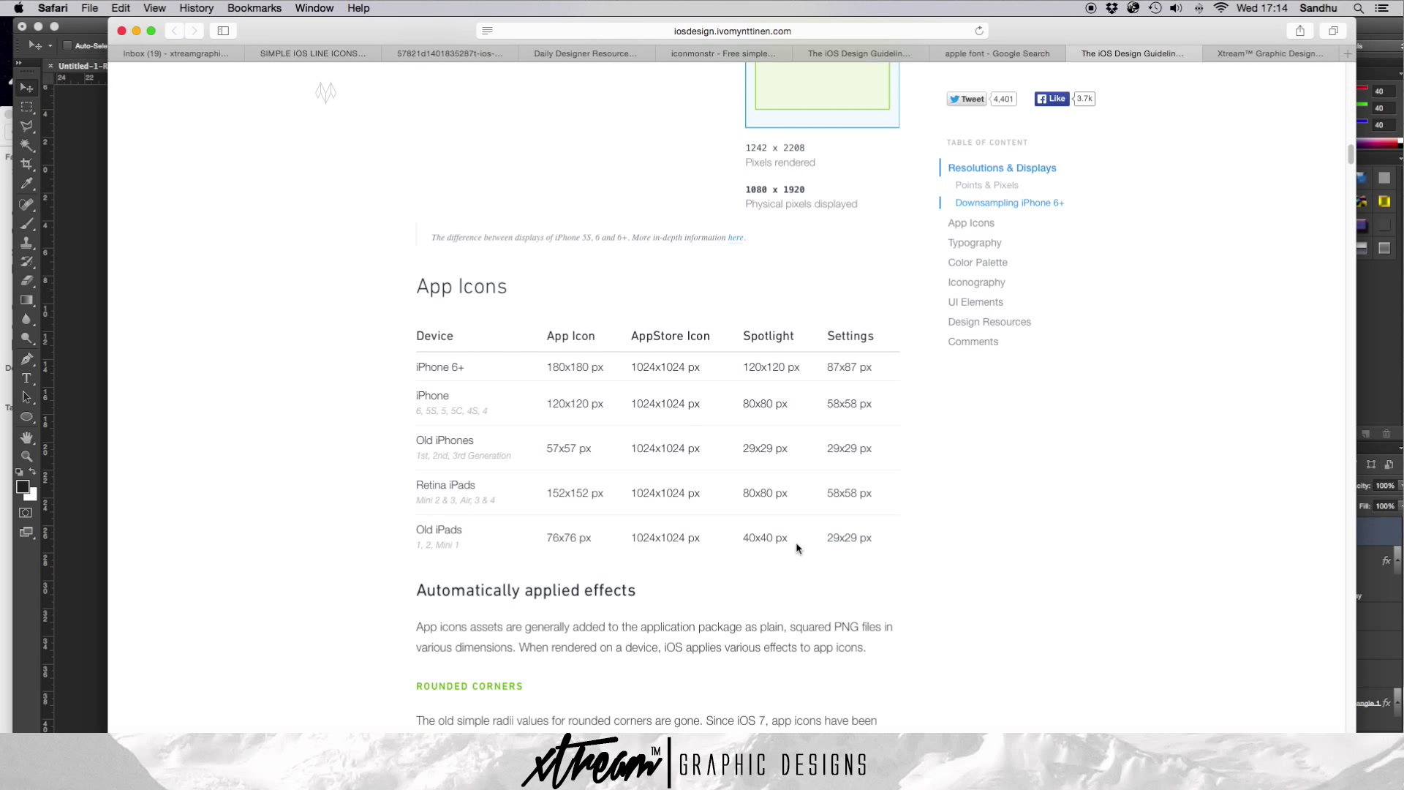
- Read the iOS Design Guidelines from automatically applied icon effects through to bar button icons, and reopen the apple font search
scroll(775, 516, down, 7)
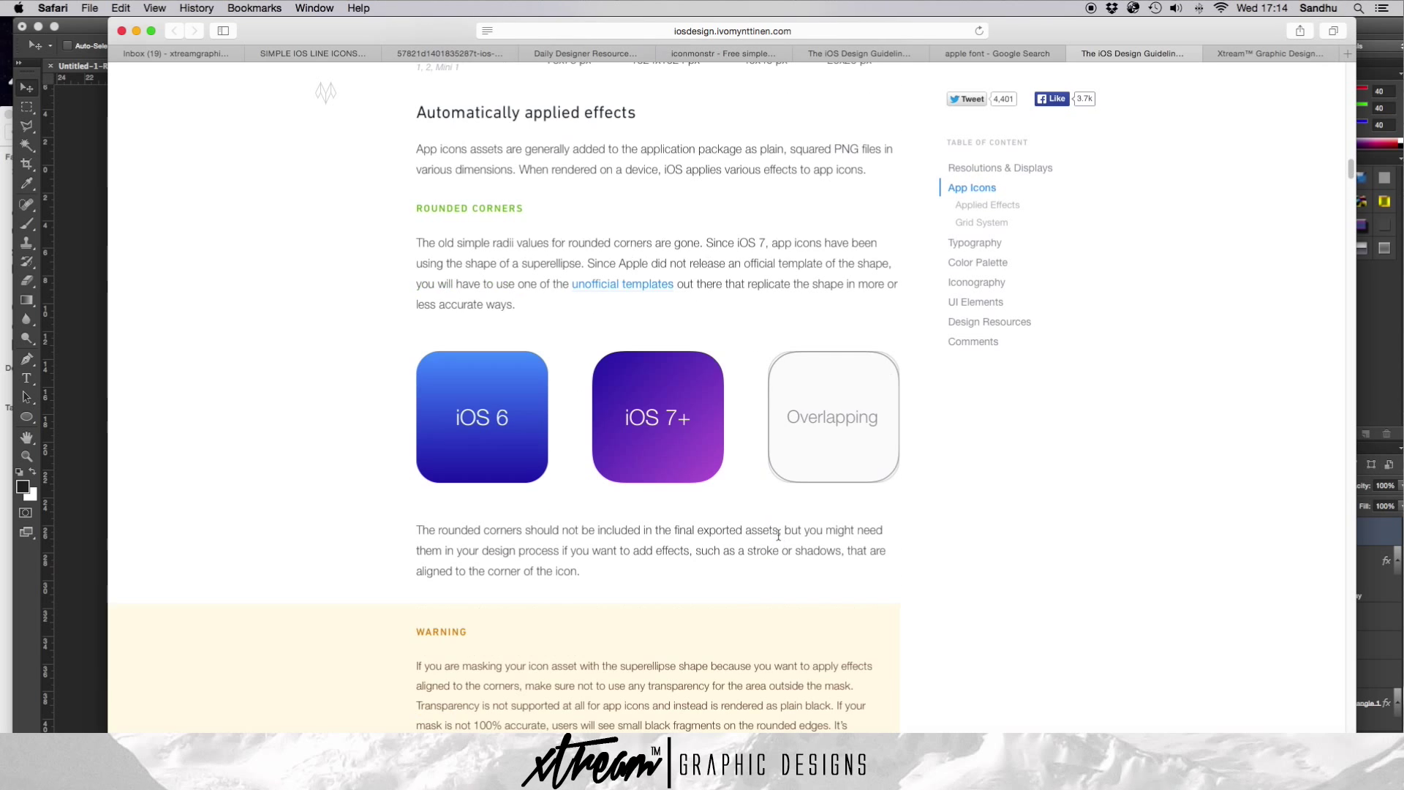
scroll(778, 535, down, 12)
scroll(776, 536, down, 7)
scroll(775, 535, down, 20)
scroll(774, 536, down, 17)
scroll(834, 537, up, 20)
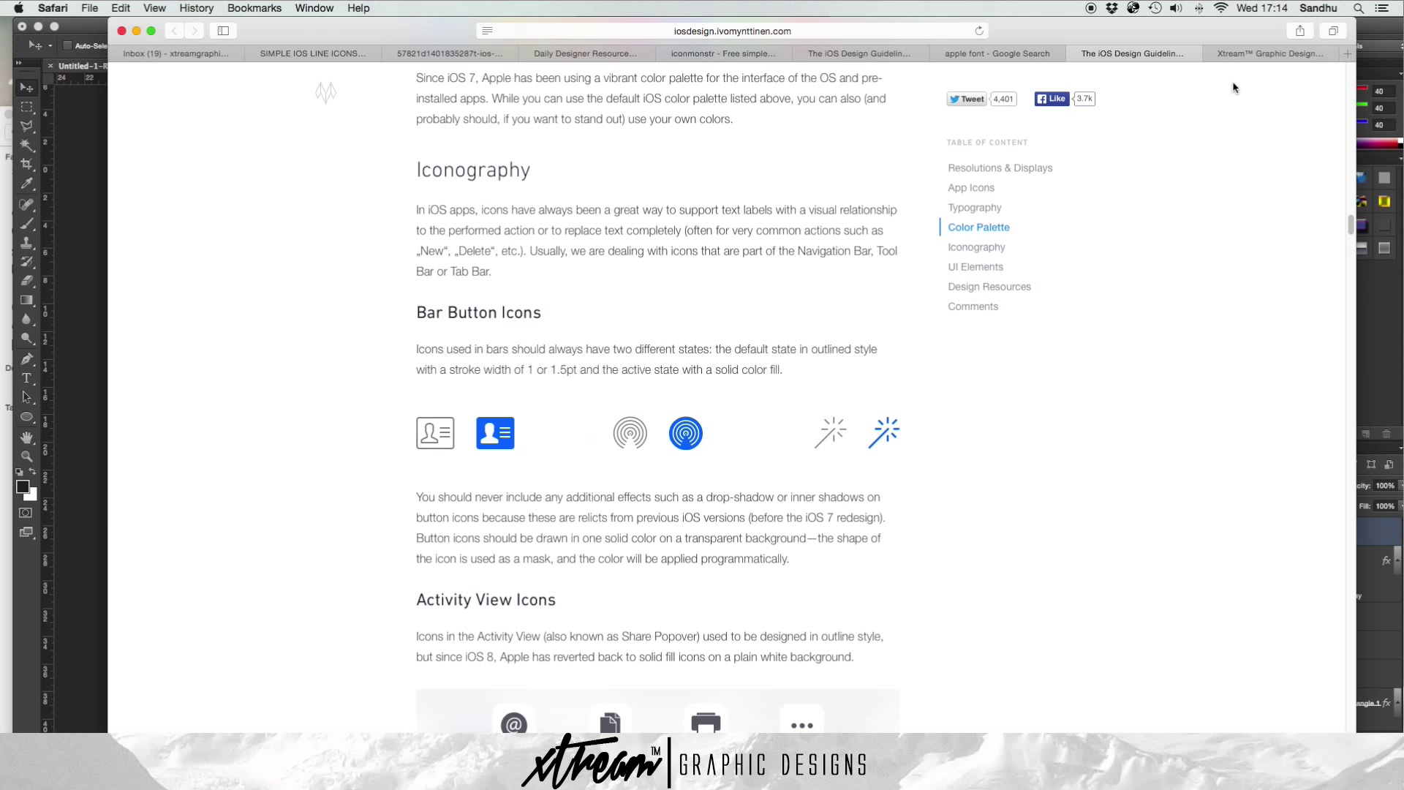
click(1021, 54)
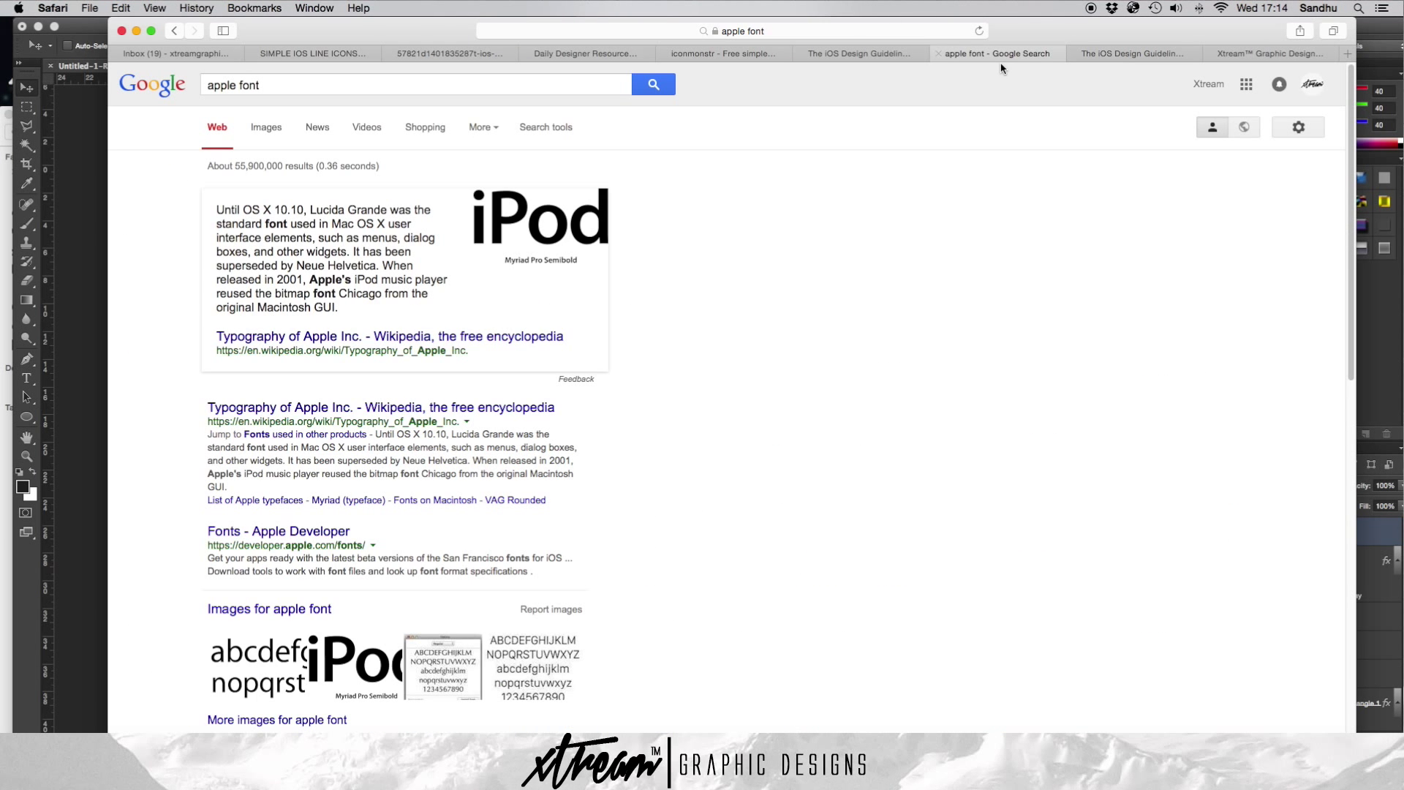
- In Photoshop, create a 1000 x 1000 pixel, 72 ppi CMYK document with a white background and convert its Background to Layer 0
click(76, 235)
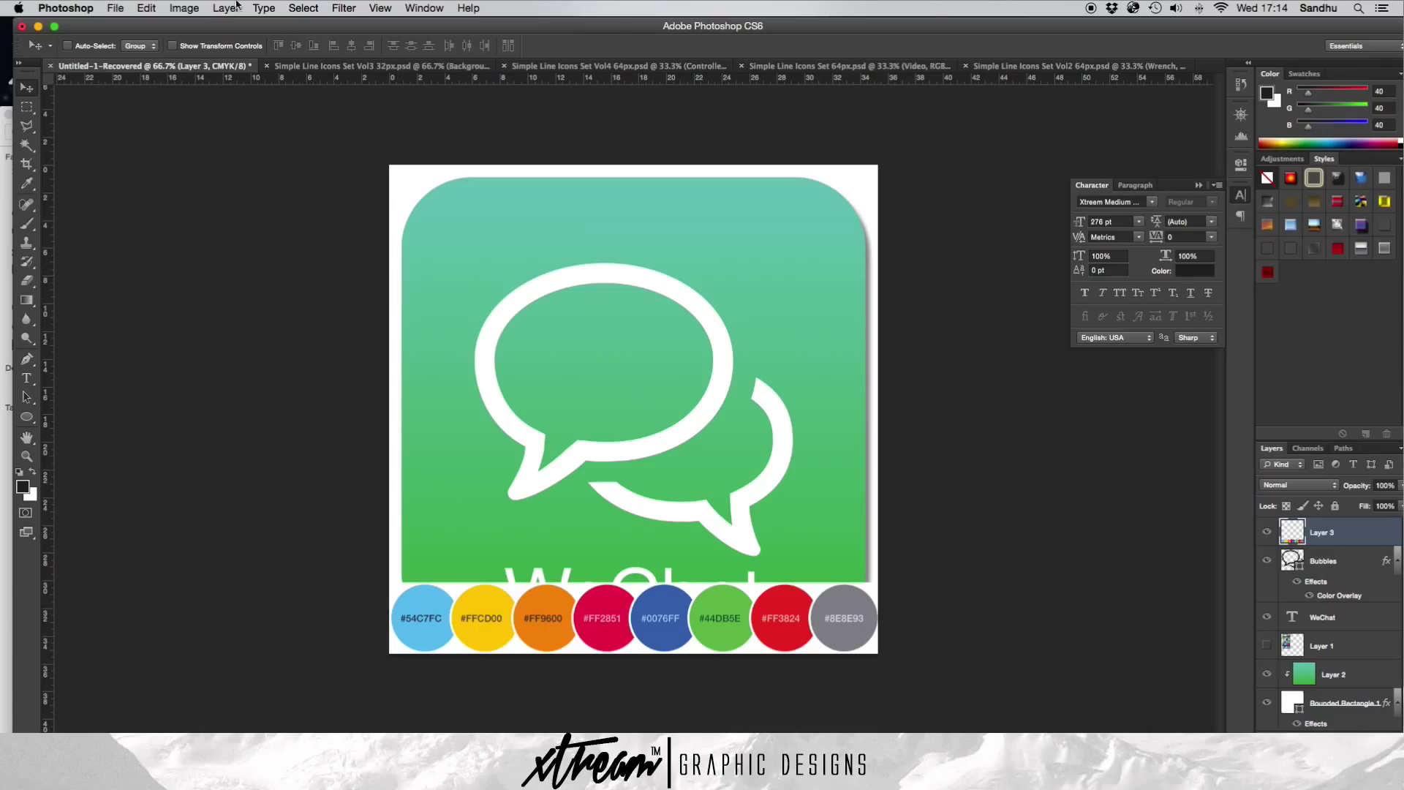
click(116, 8)
click(127, 25)
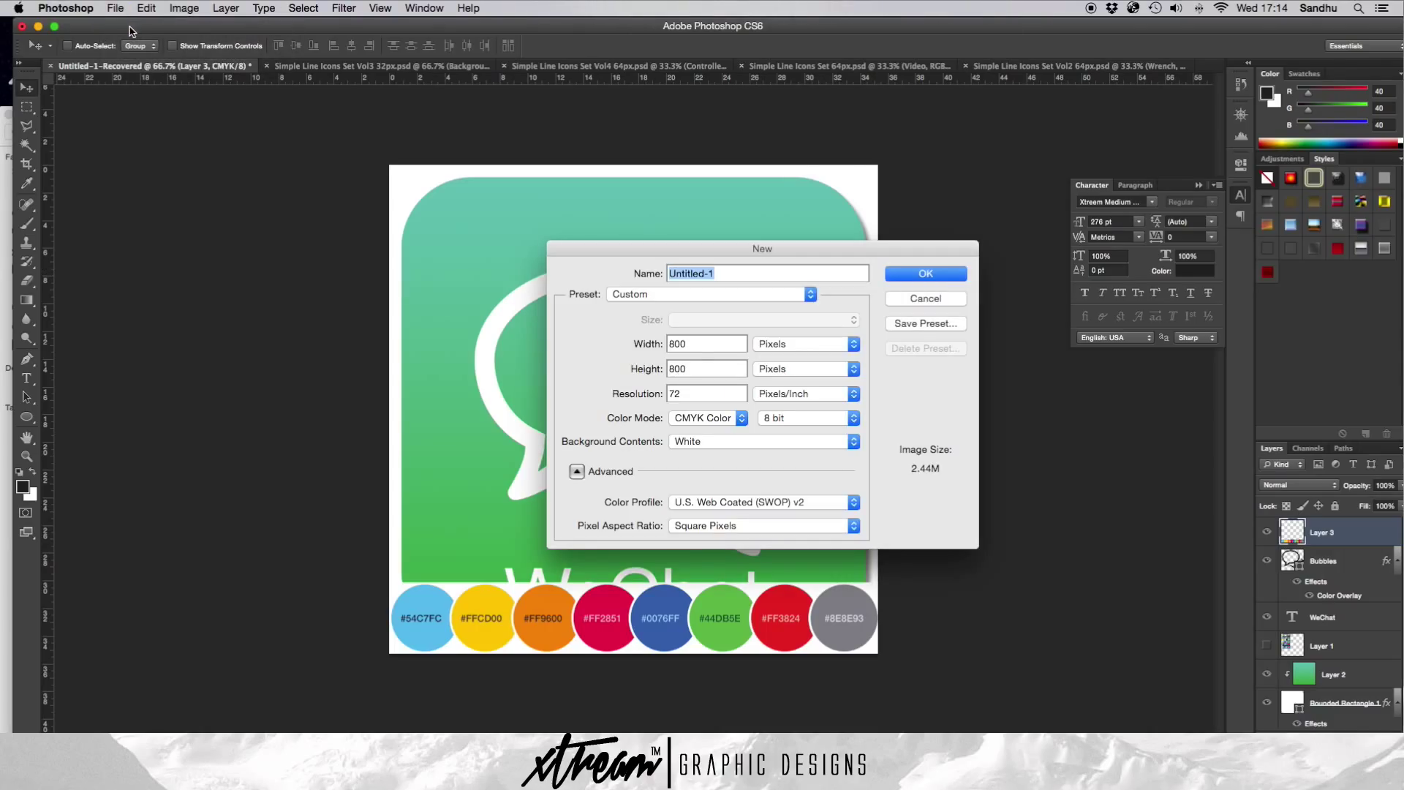
click(725, 344)
text(1000)
key(Tab)
text(1000)
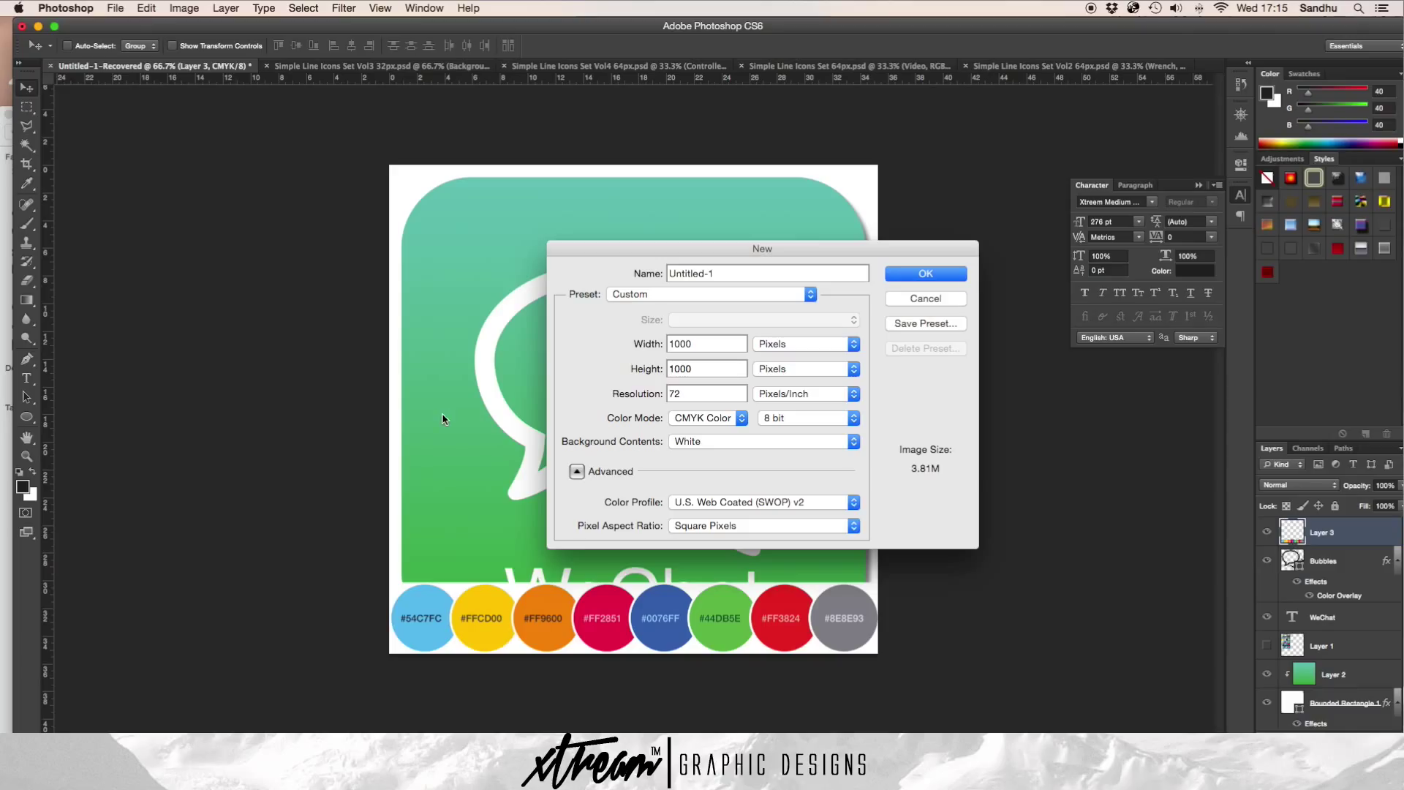
click(744, 446)
click(745, 441)
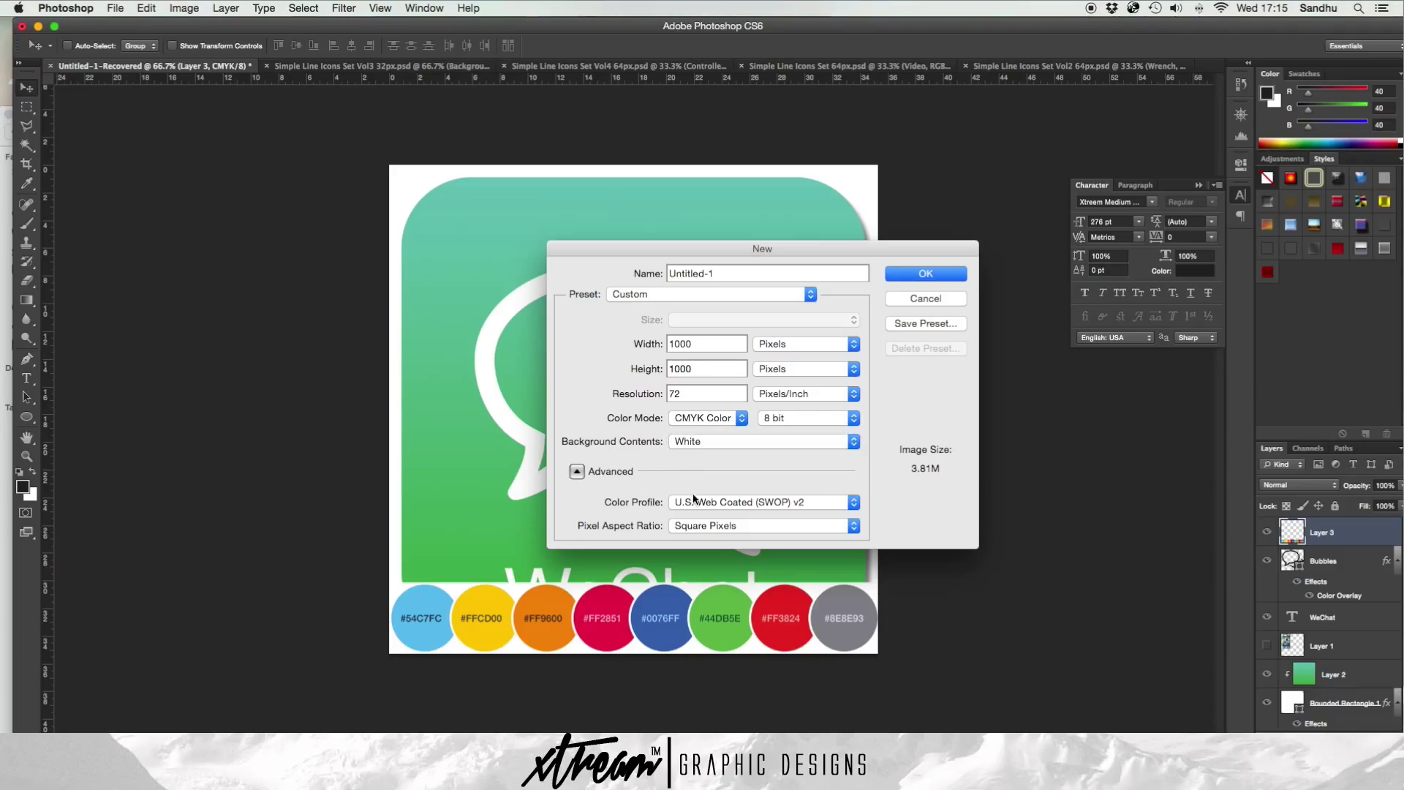
click(943, 275)
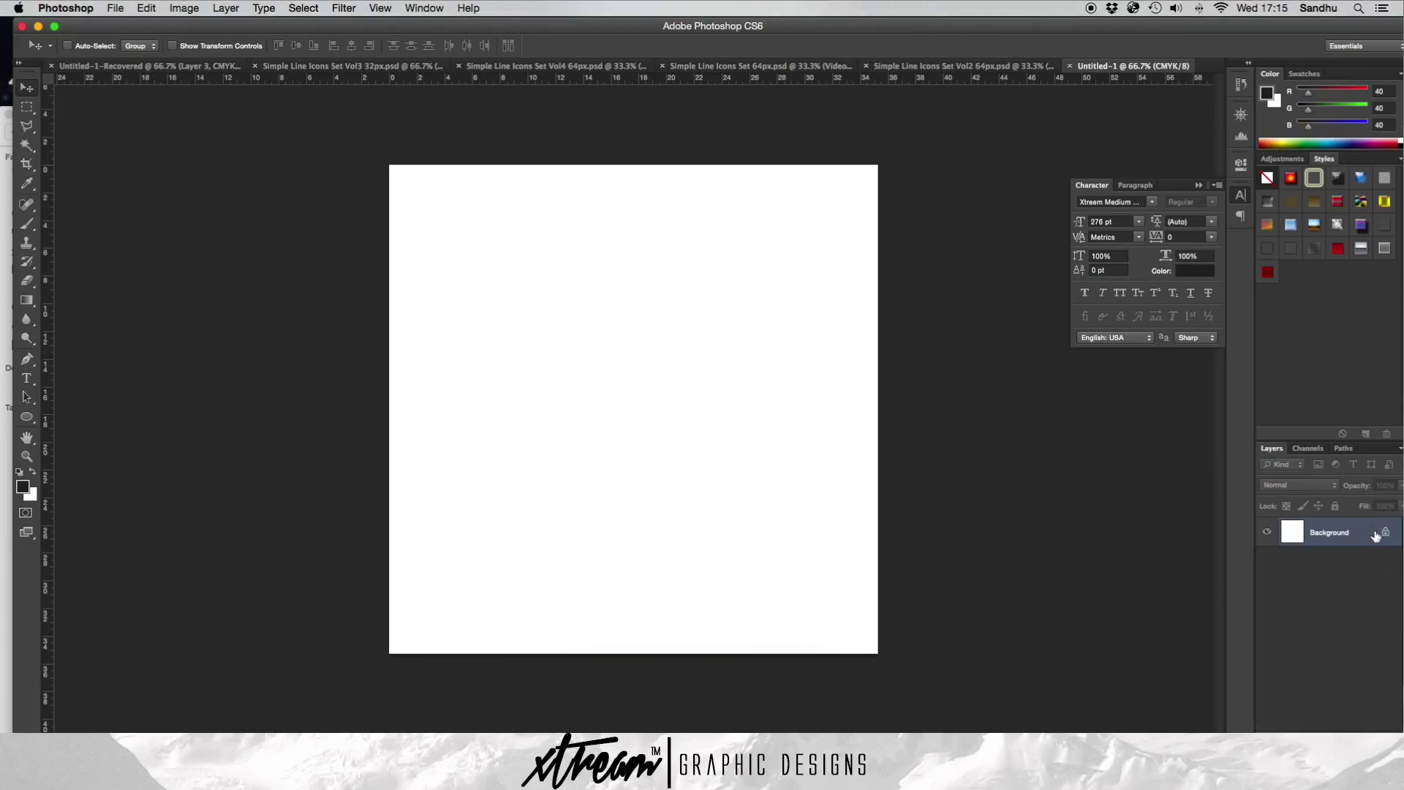
double_click(1386, 534)
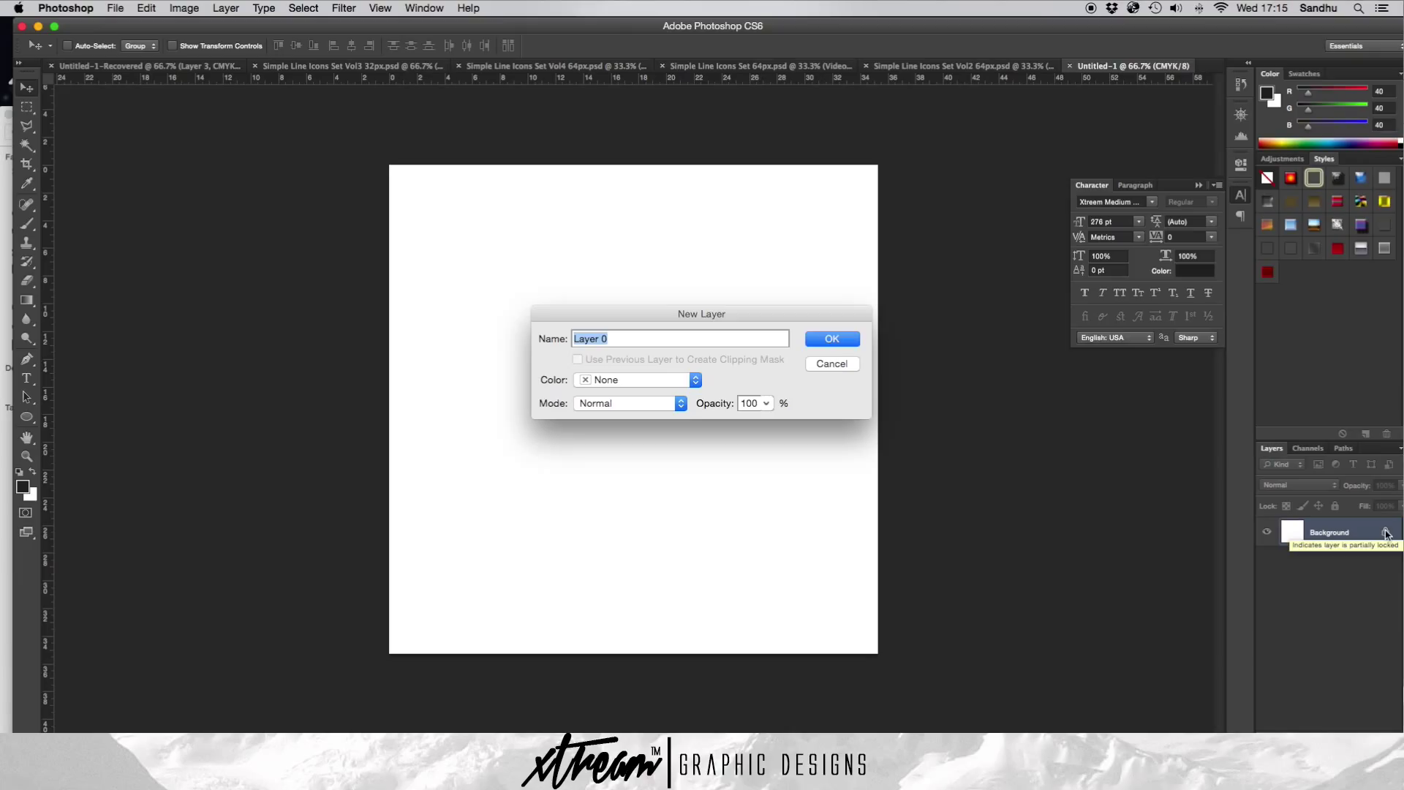
click(829, 340)
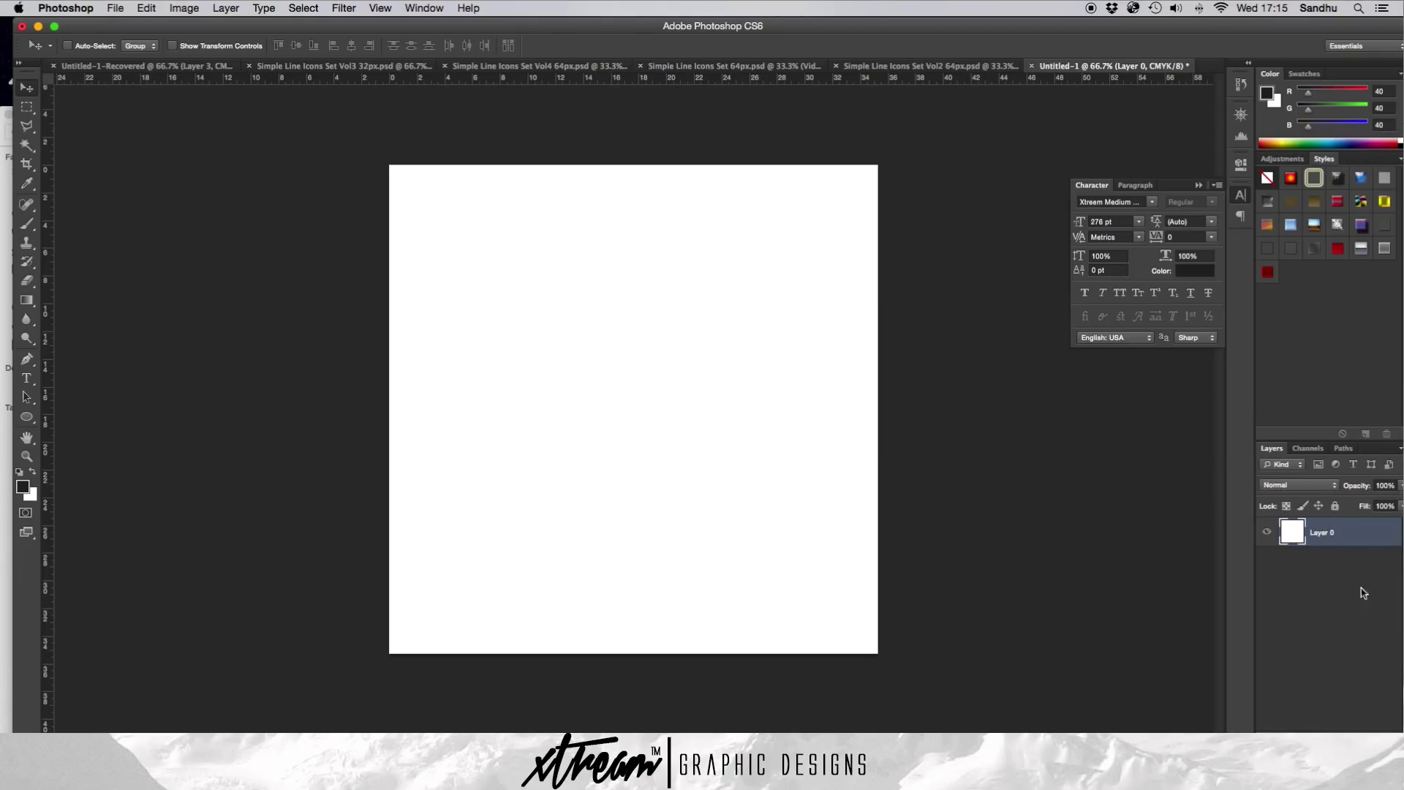
- Revisit the SIMPLE IOS LINE ICONS image results in Safari, and review the downloaded Simple Line Icons sets in Finder
click(502, 717)
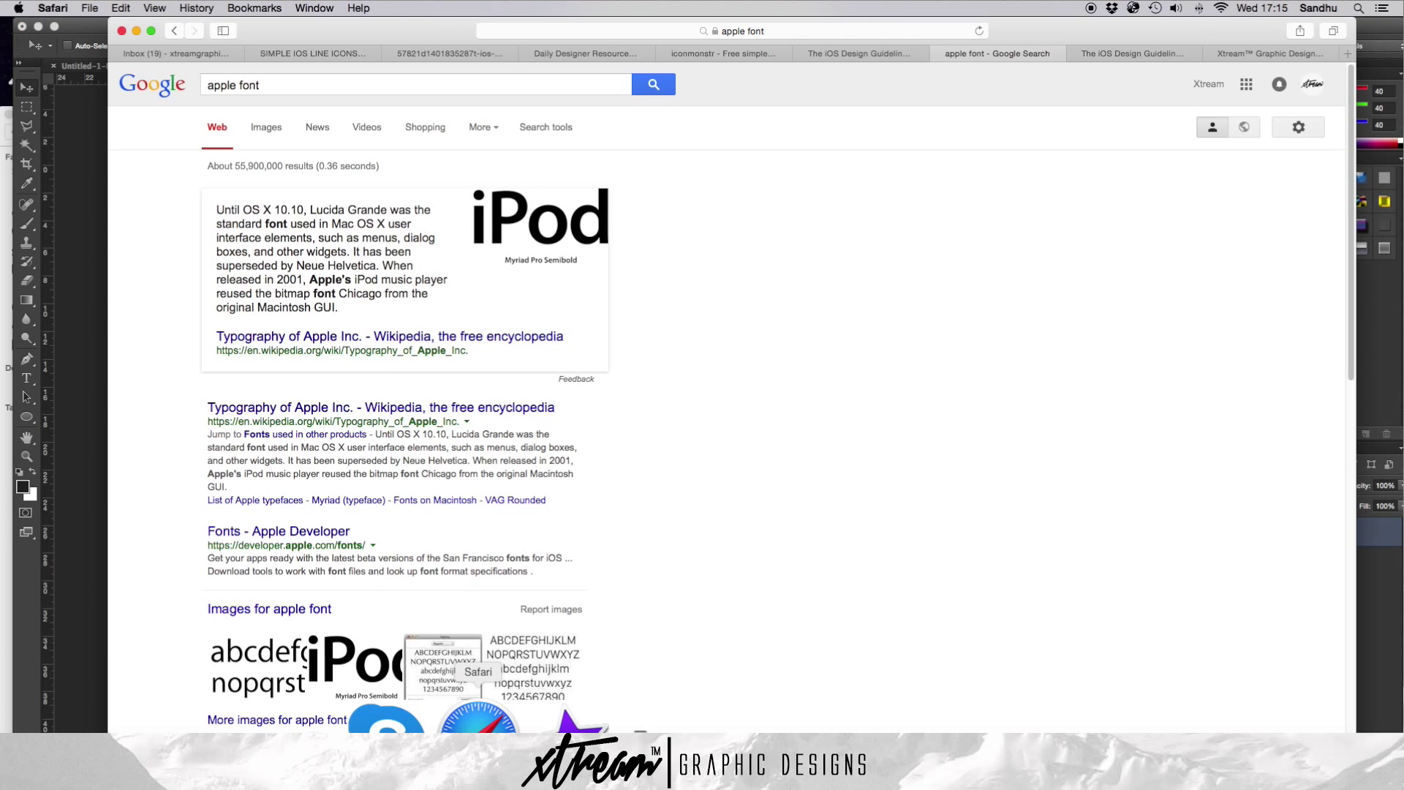
click(856, 53)
click(343, 53)
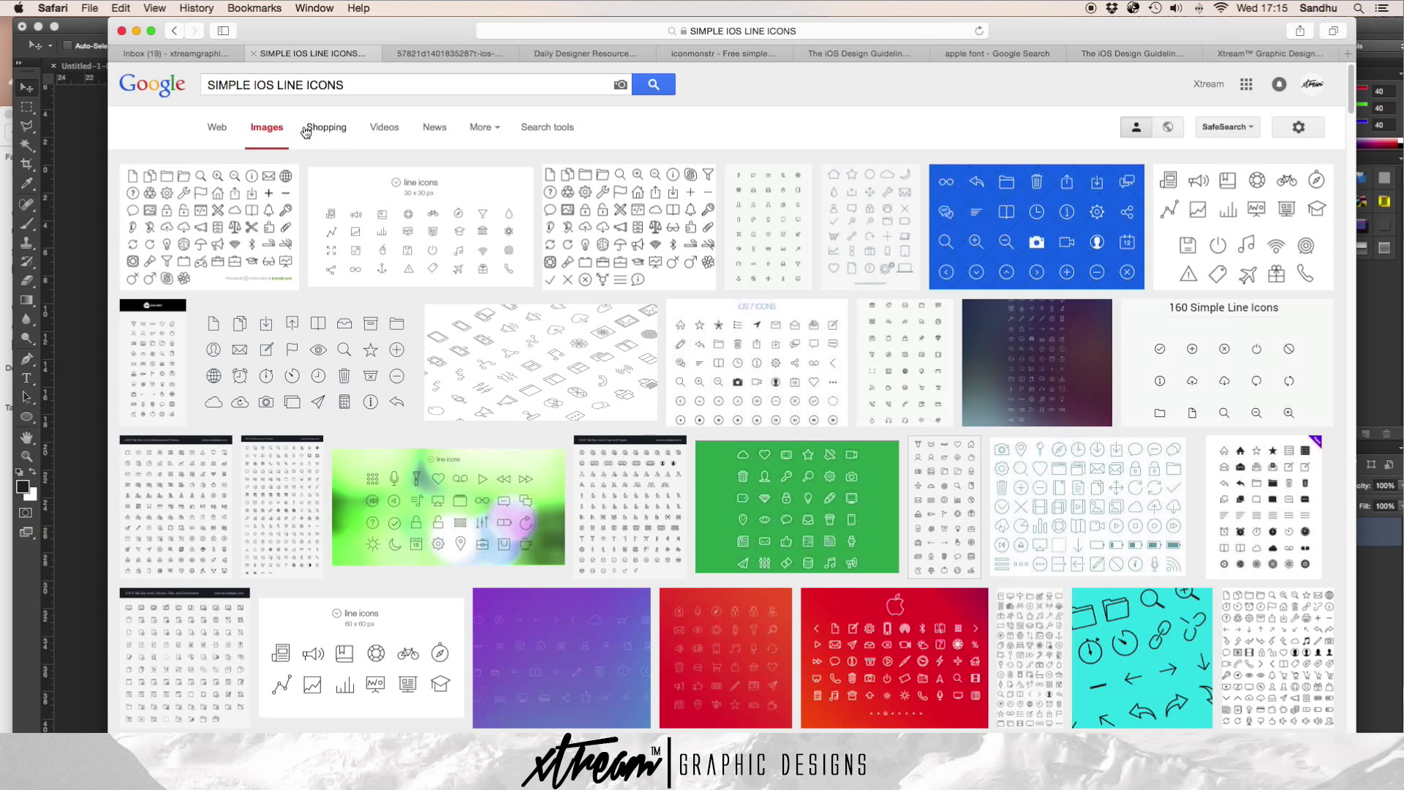
click(47, 706)
click(383, 331)
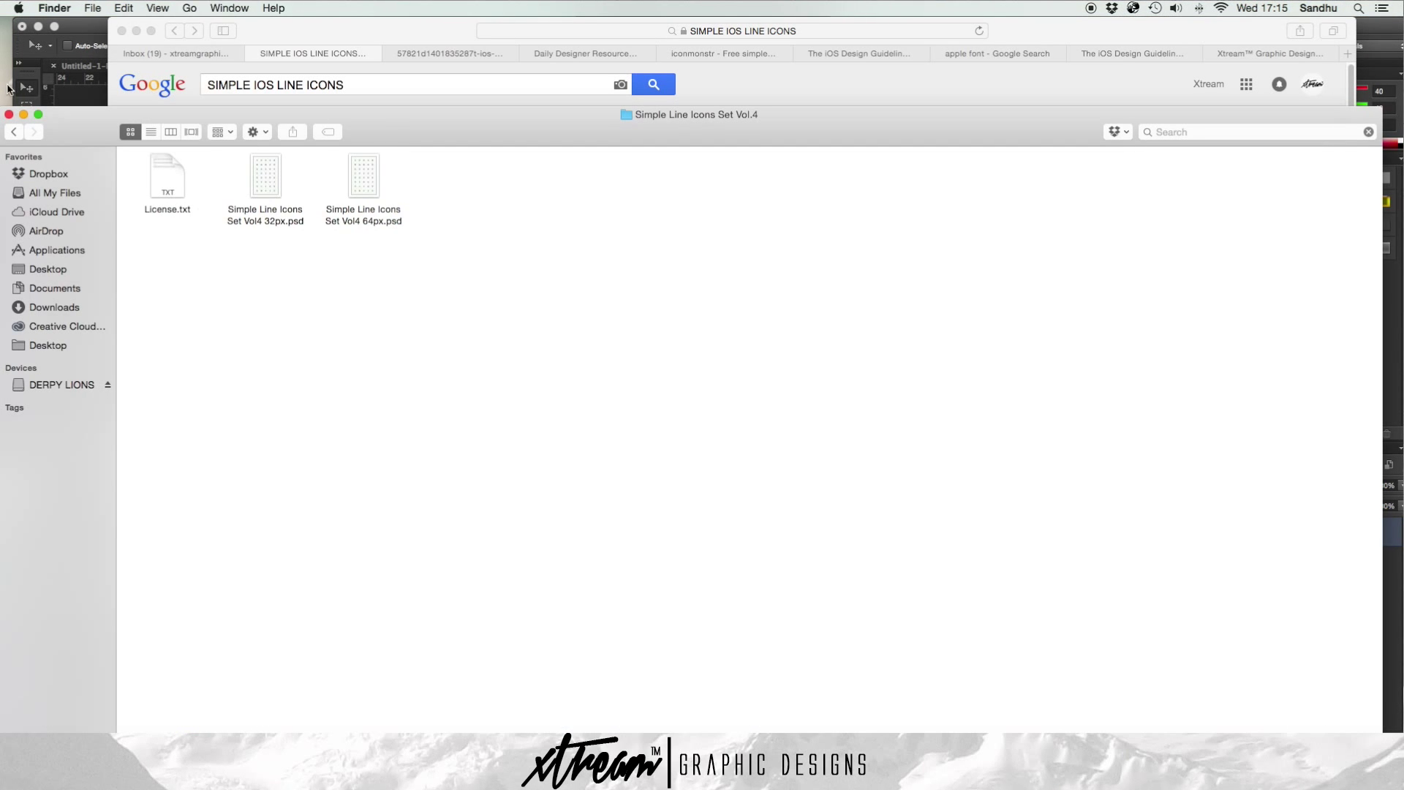
click(12, 133)
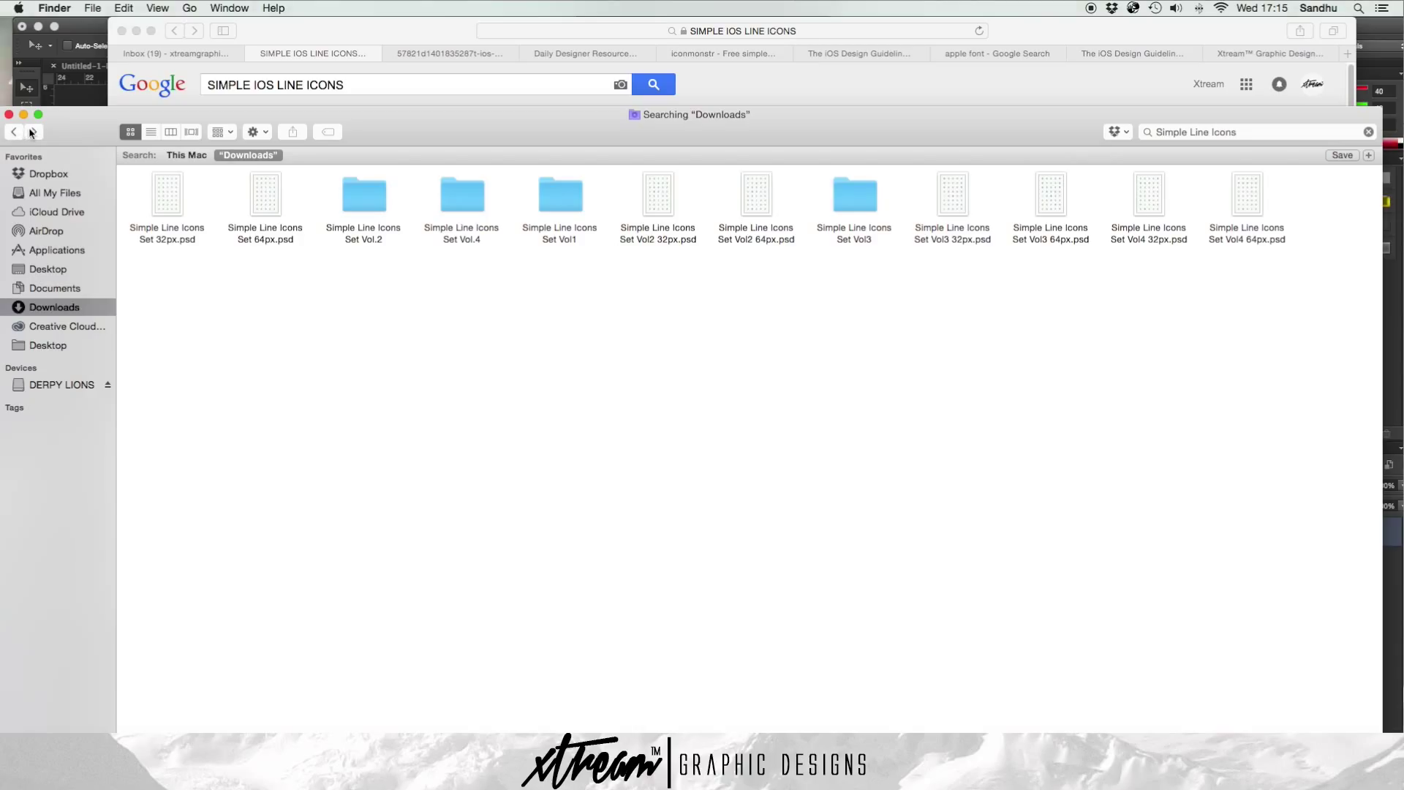
drag(591, 375, 561, 199)
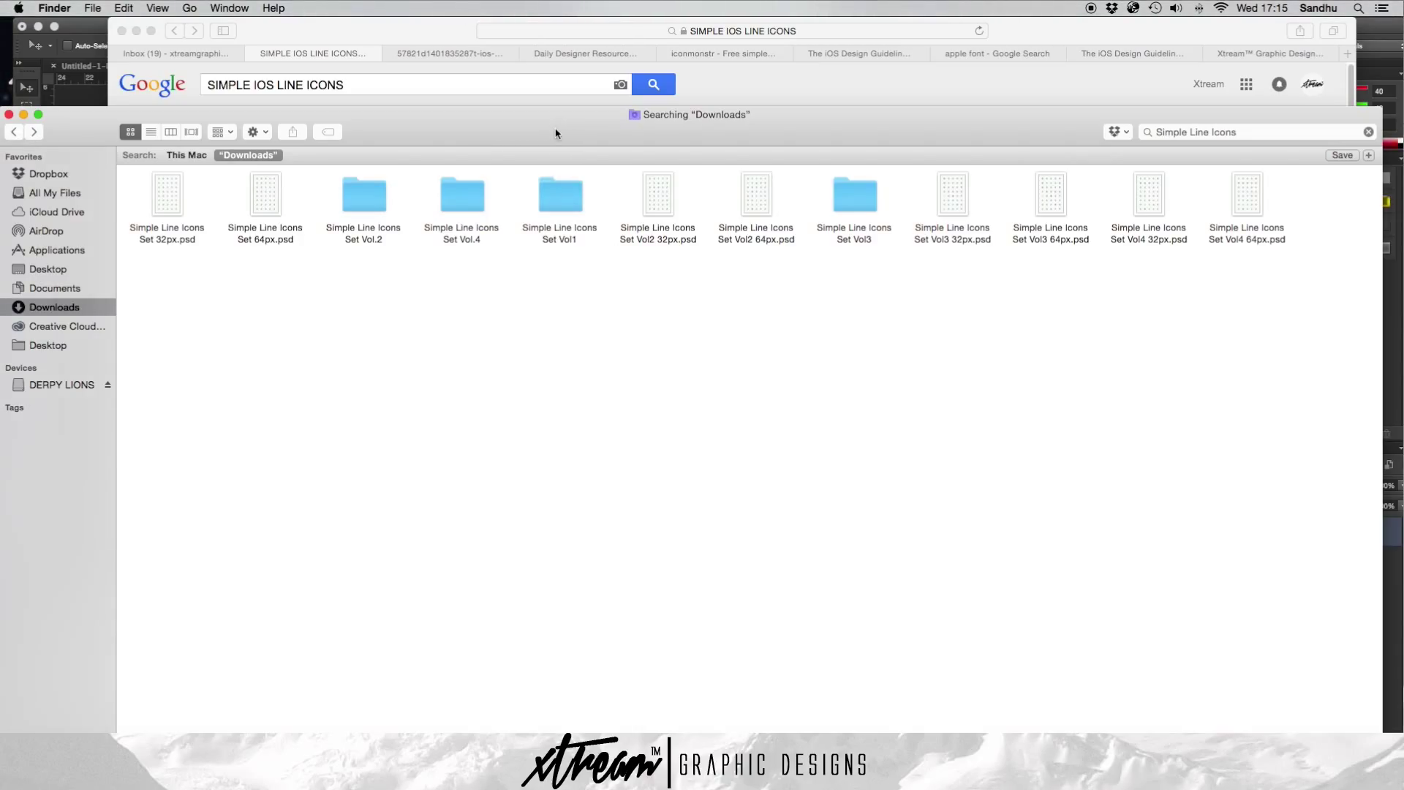
- Browse the line icon image results in Safari and preview the 160 Simple Line Icons image
click(813, 79)
scroll(941, 494, down, 5)
scroll(941, 495, up, 5)
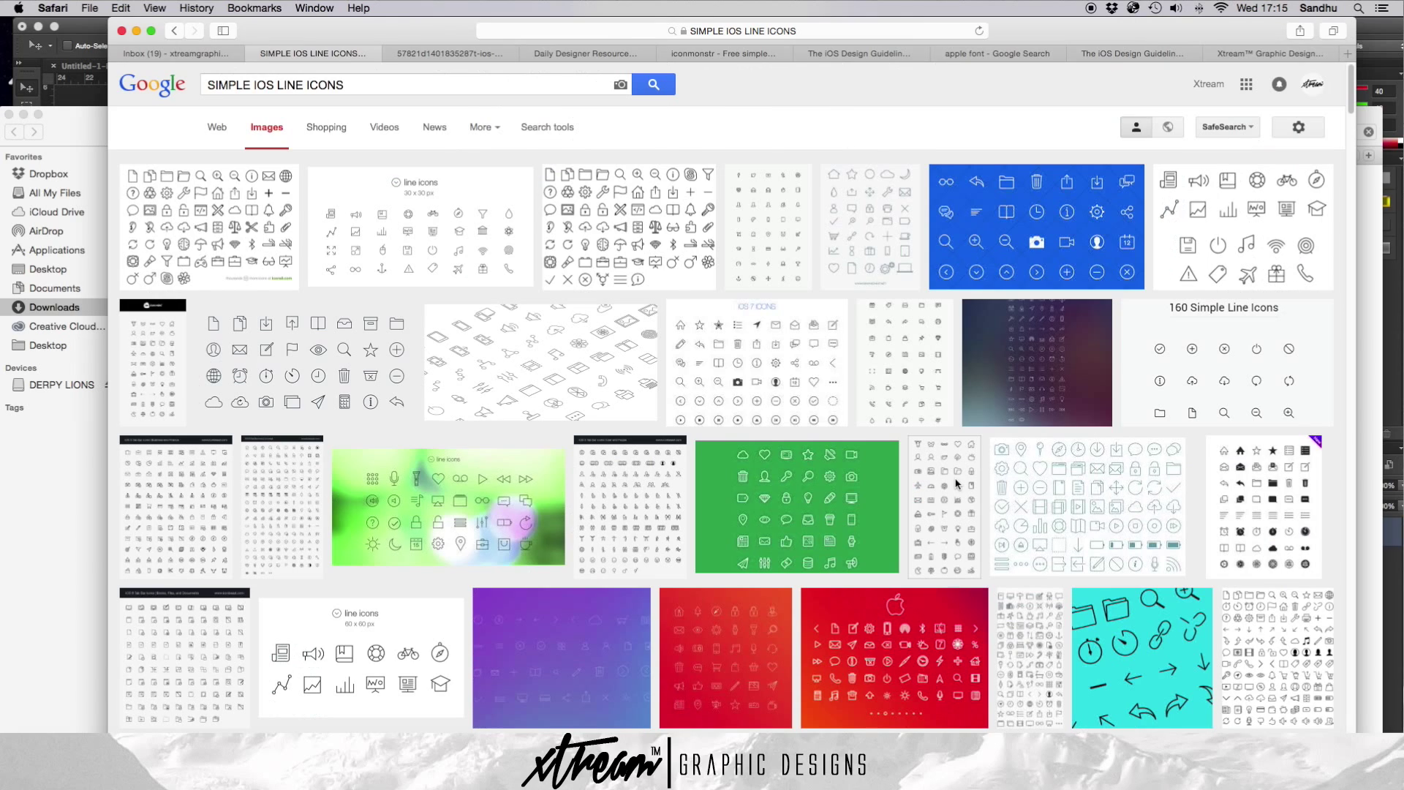
click(1227, 378)
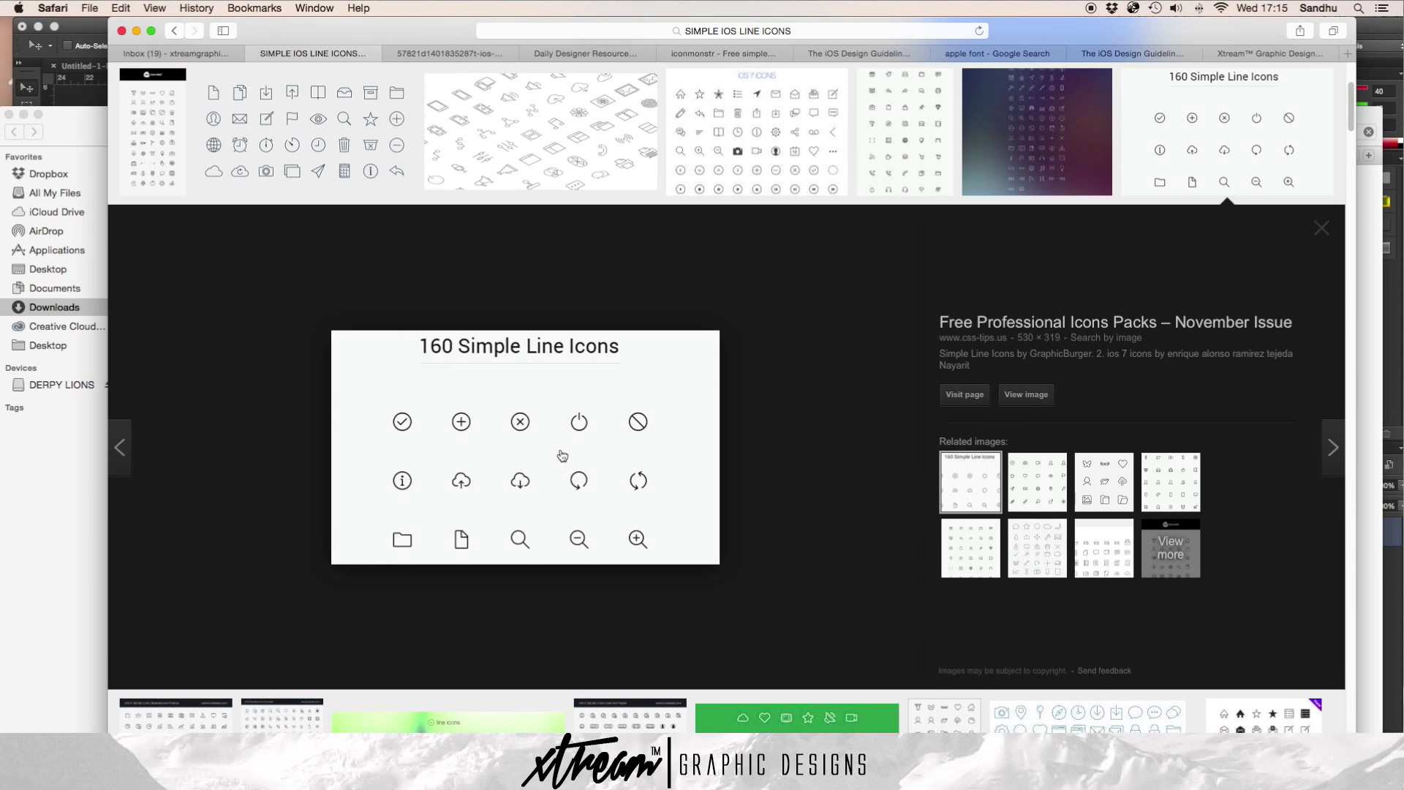
click(1329, 235)
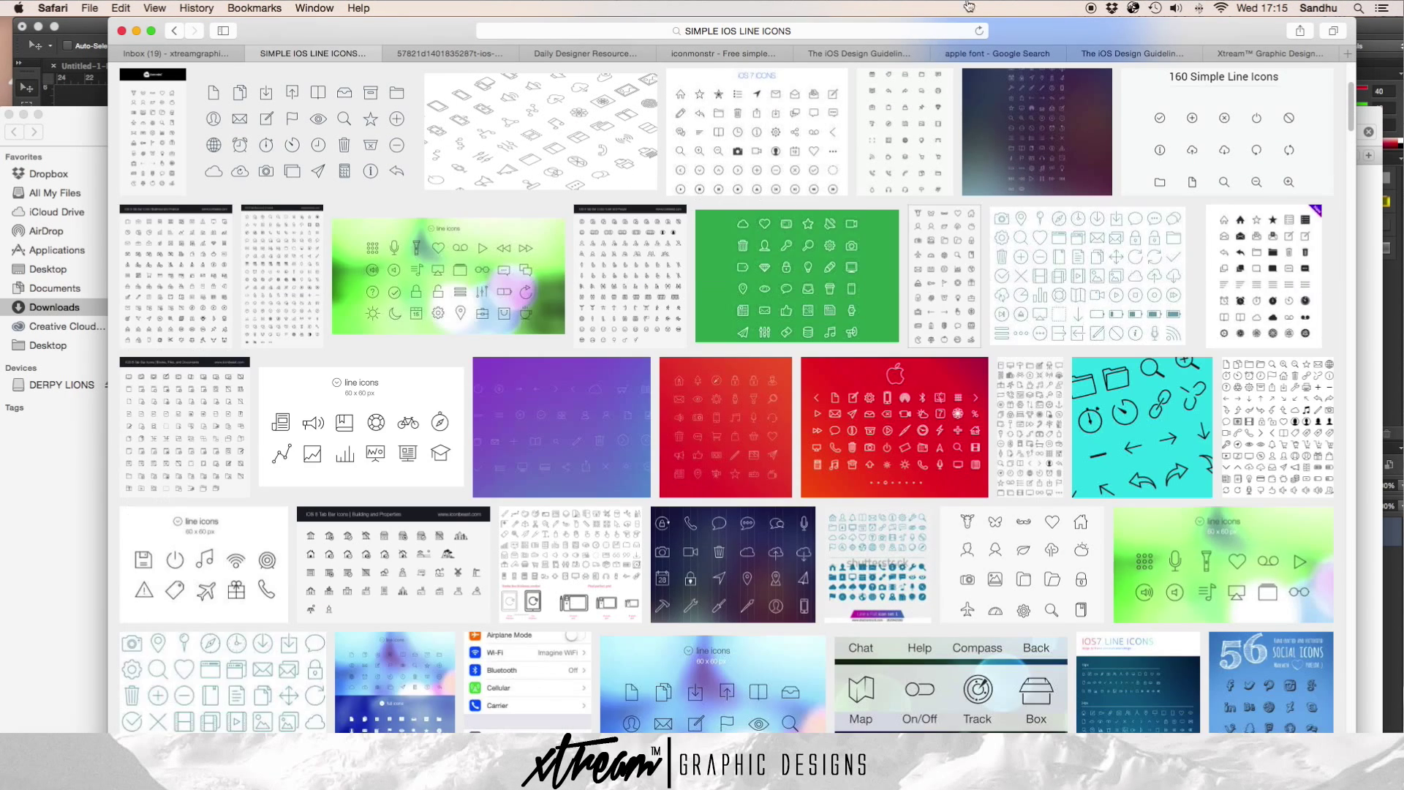
- View the iOS home screen reference image and browse the free icons on iconmonstr
click(430, 54)
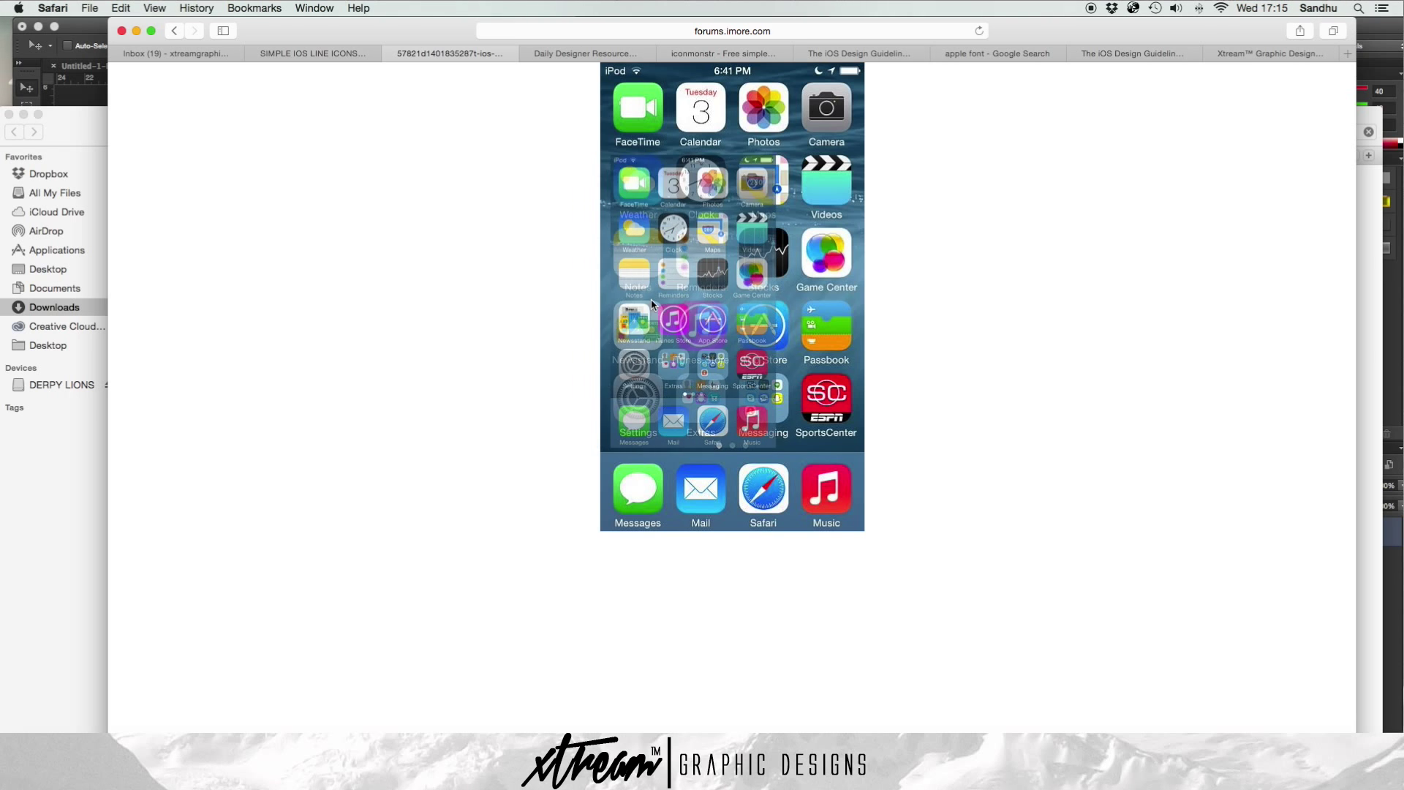
click(643, 55)
click(713, 56)
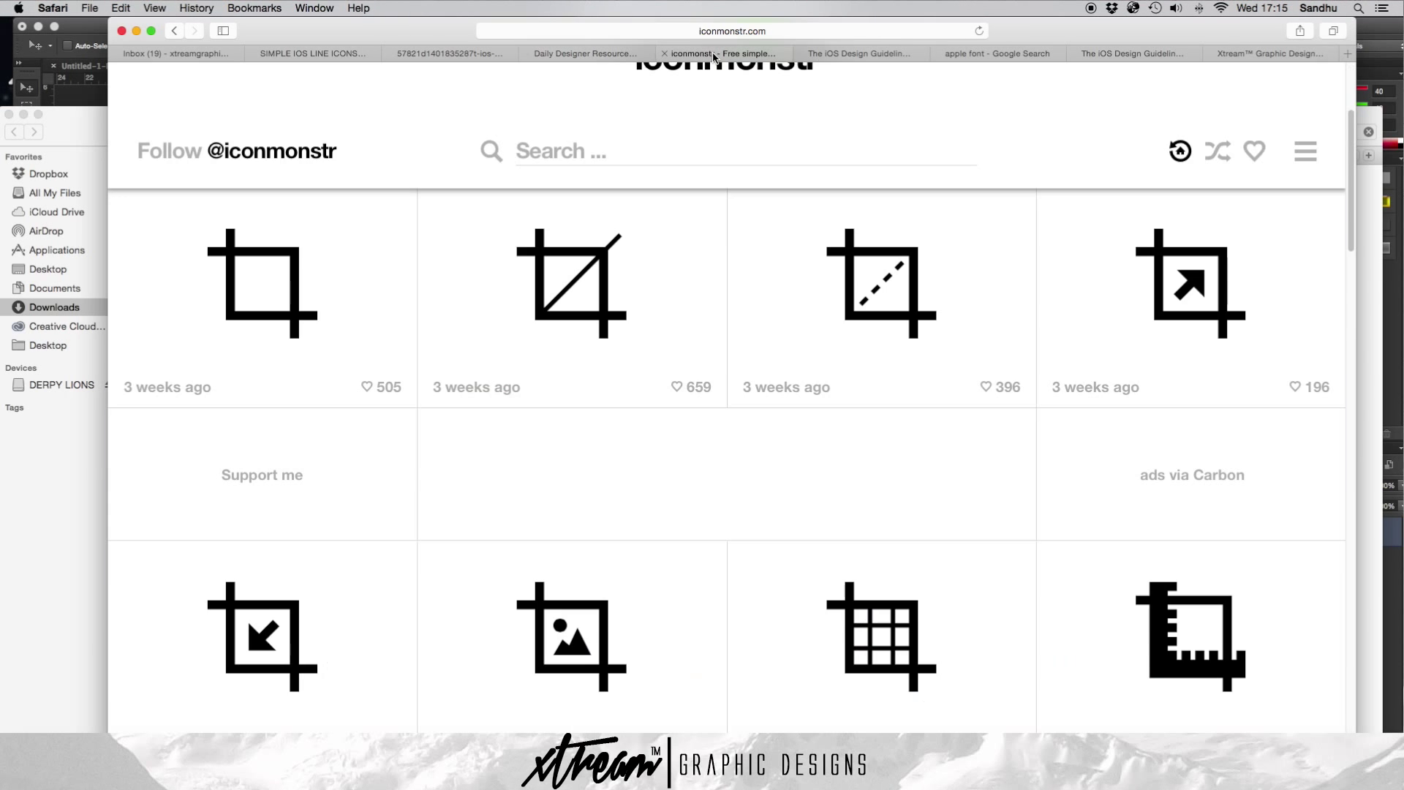
scroll(824, 119, down, 7)
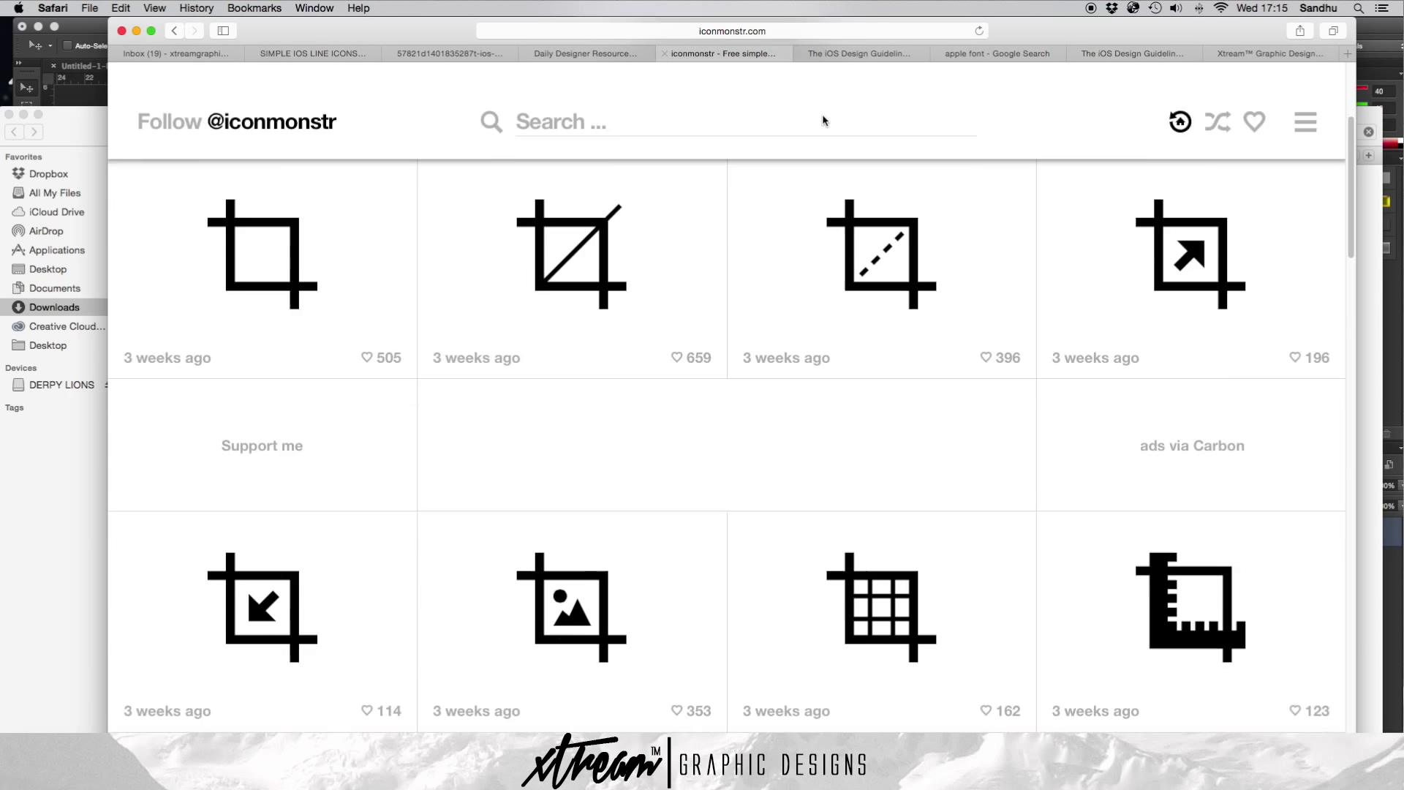
scroll(839, 110, down, 15)
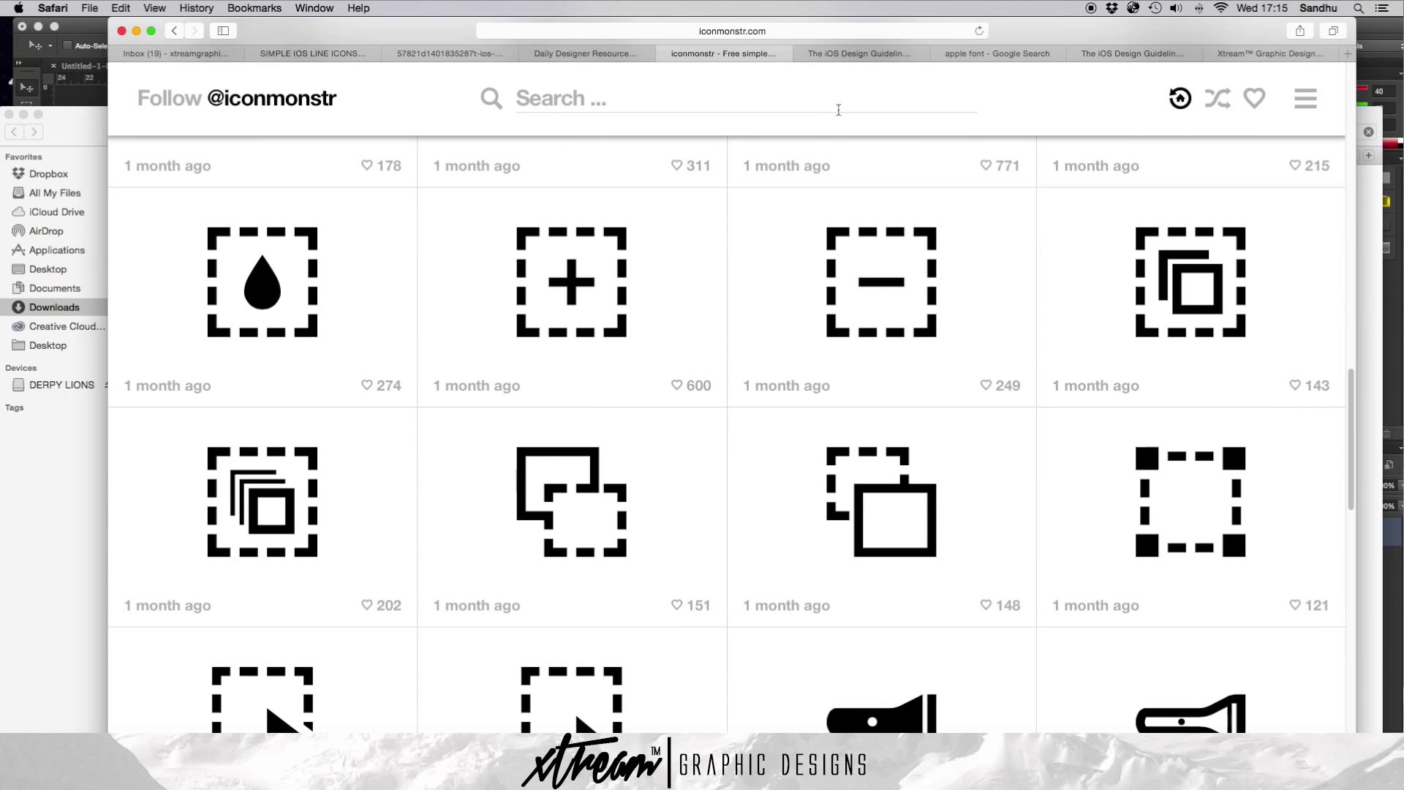
scroll(845, 122, up, 2)
scroll(845, 123, up, 5)
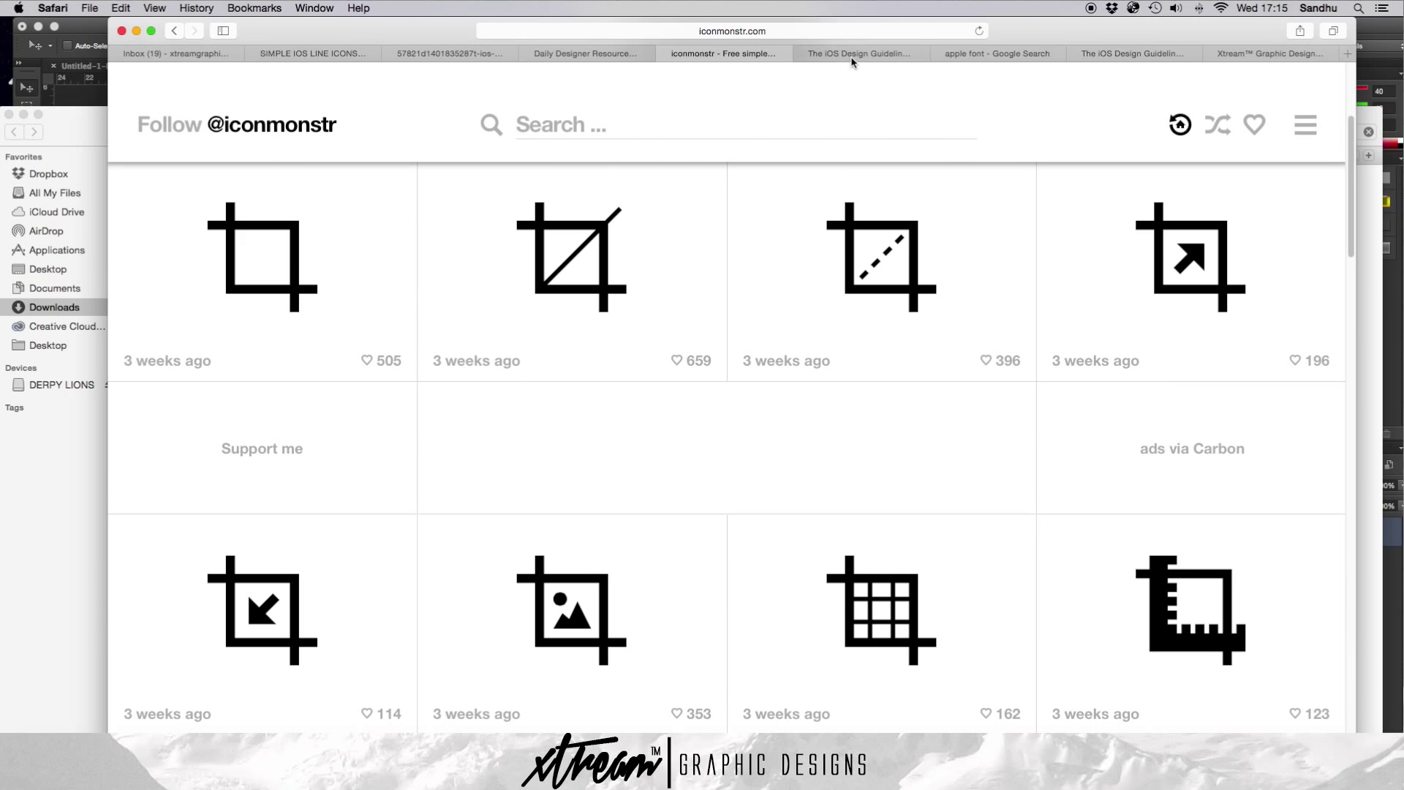
- Revisit the iOS Design Guidelines, close the Xtream Graphic Designs page, and return to the apple font search
click(854, 55)
click(977, 54)
click(1086, 55)
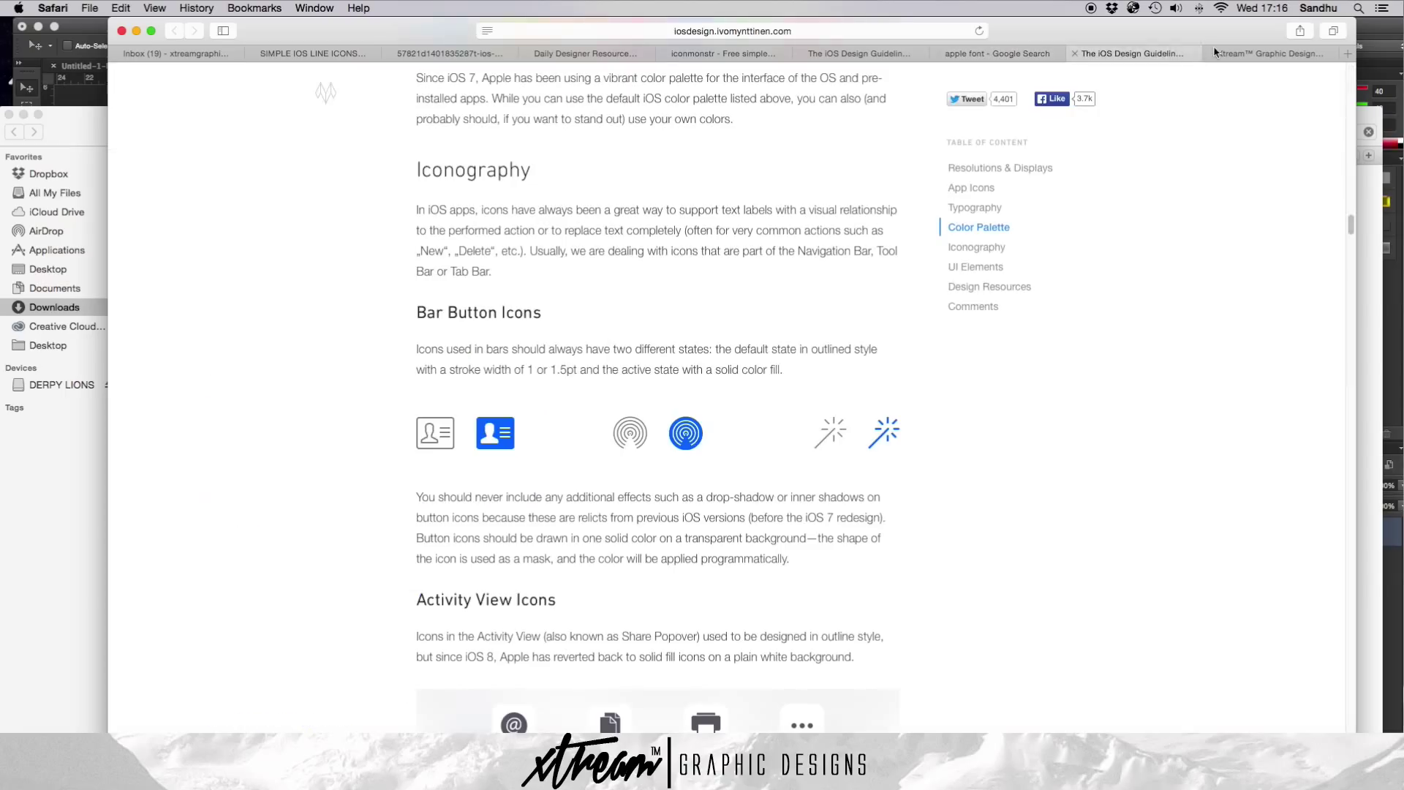
click(1211, 53)
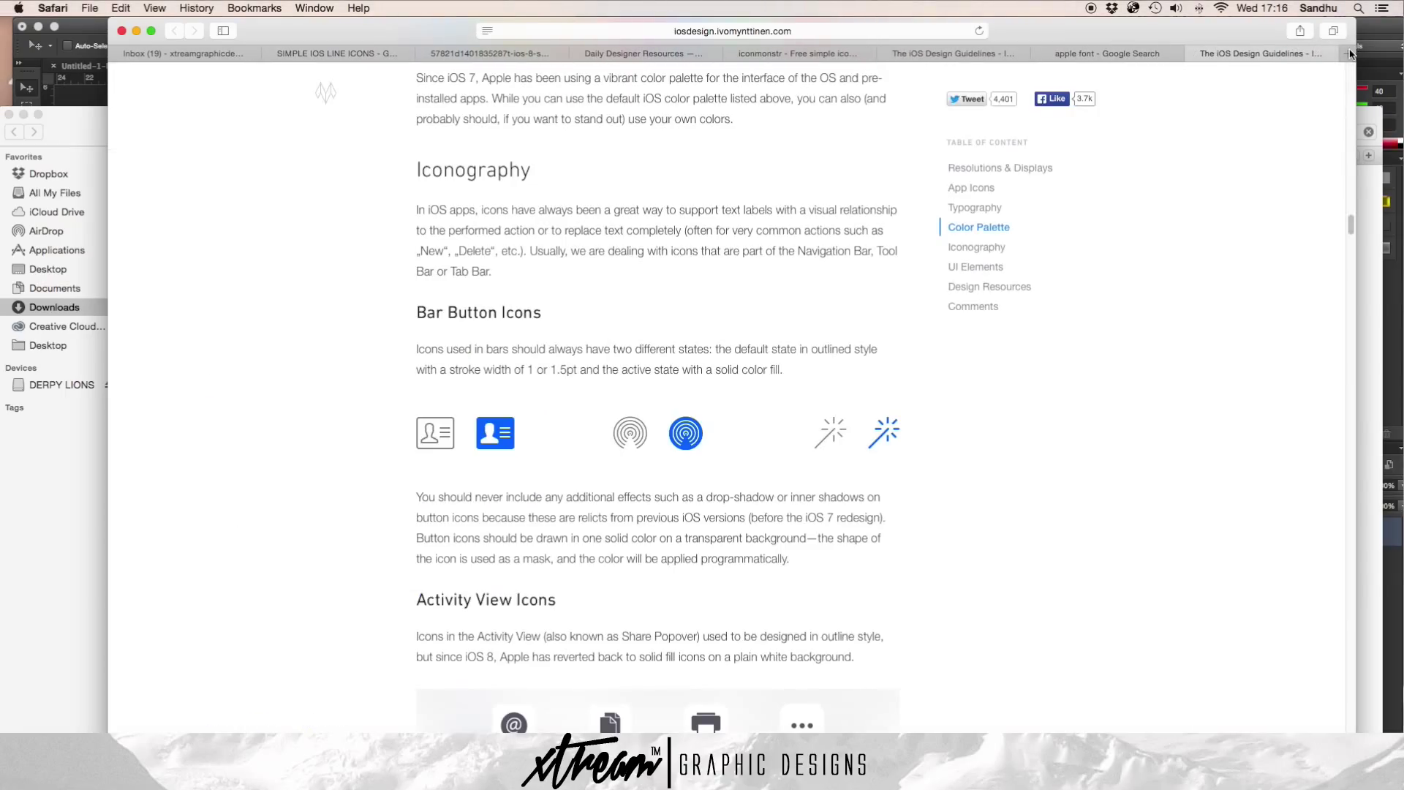
click(1061, 54)
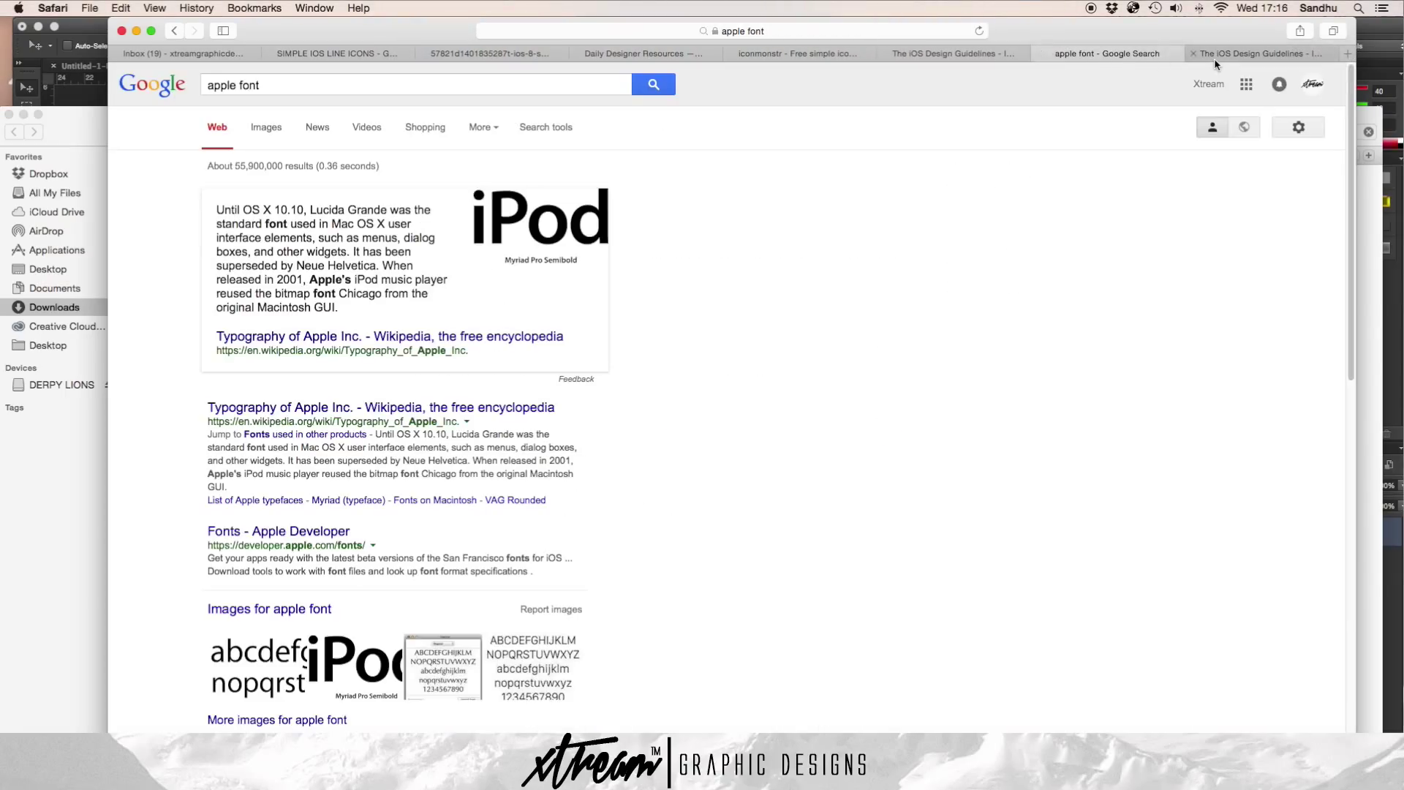
- Switch to Photoshop, check Layer 0's visibility in the new document, and examine the layer stack of Untitled-1-Recovered
click(4, 51)
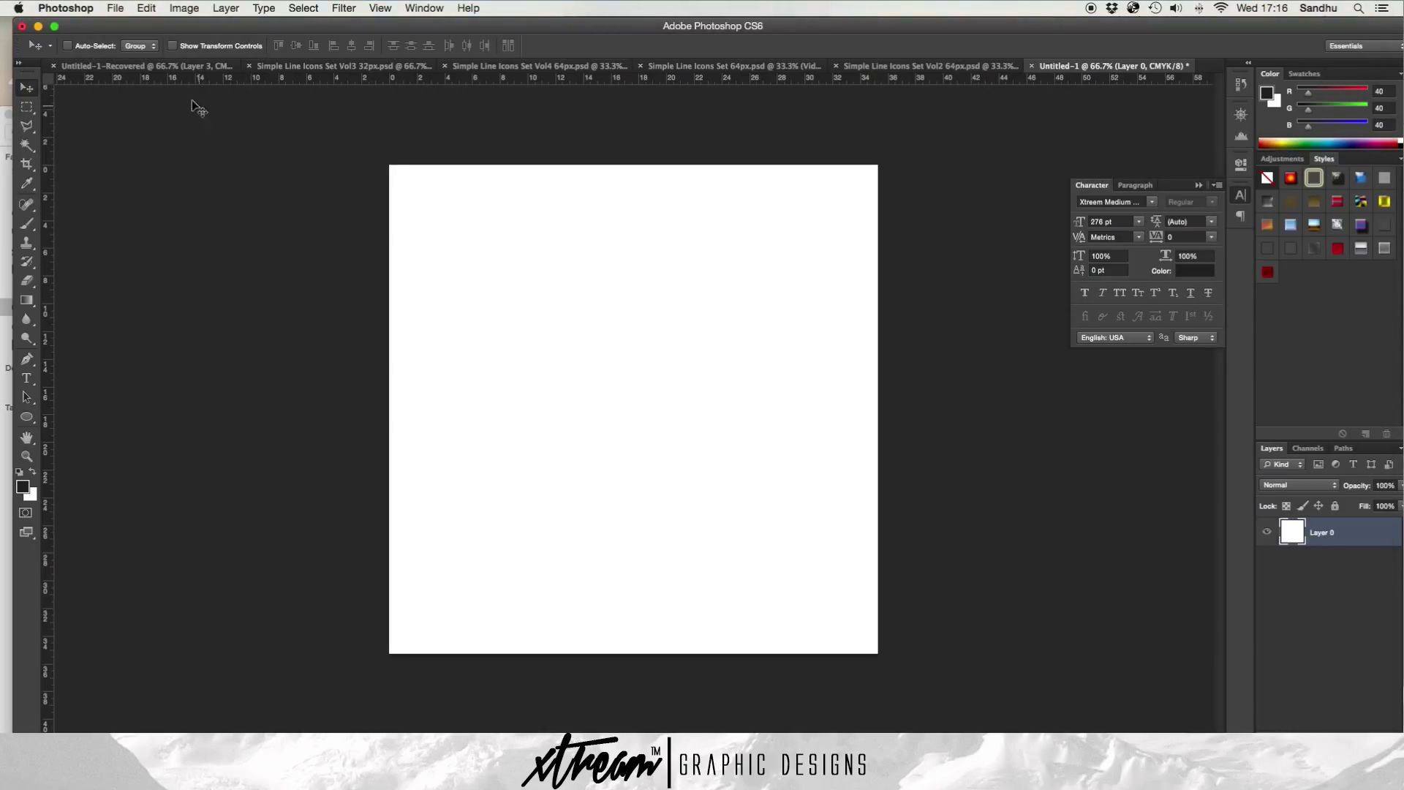
click(1268, 533)
click(1268, 533)
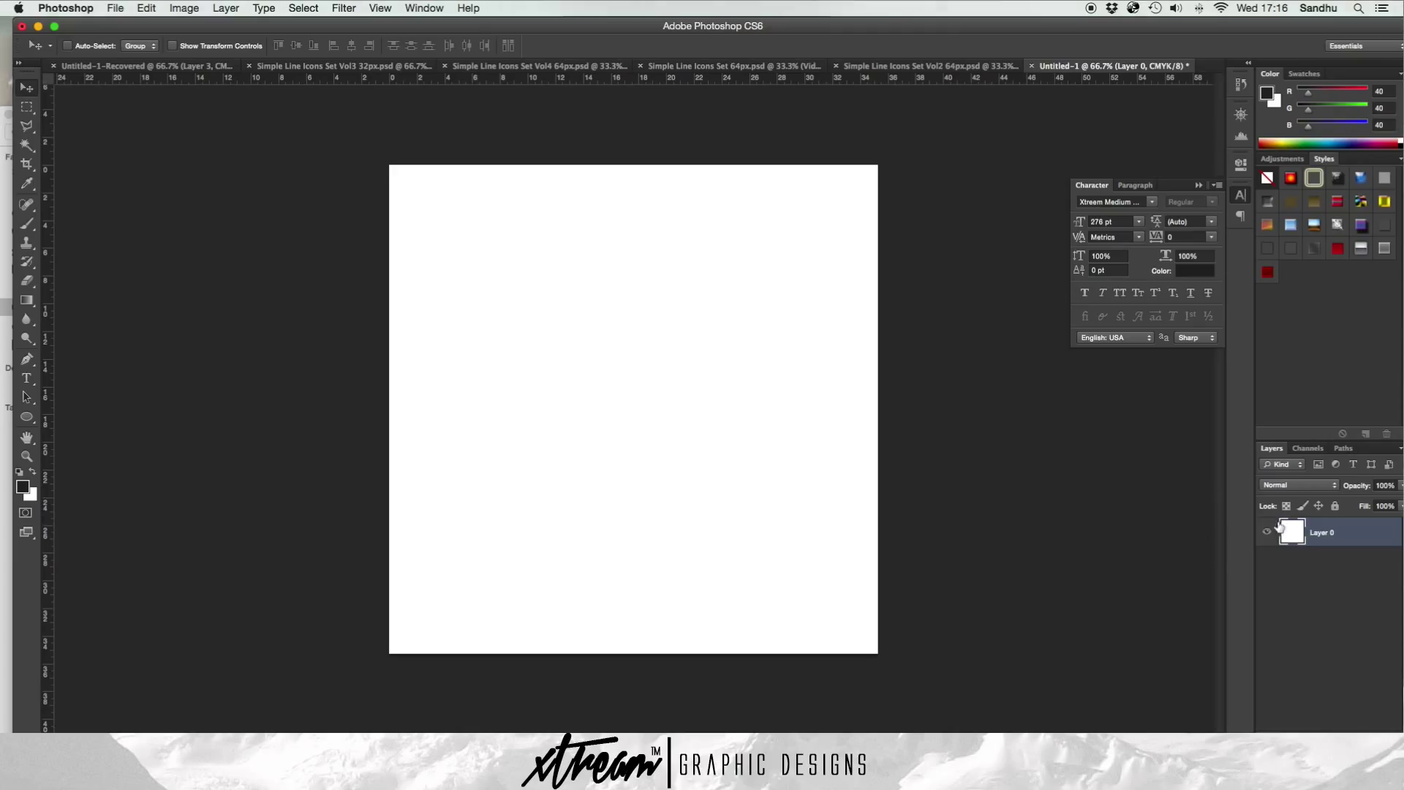
click(85, 66)
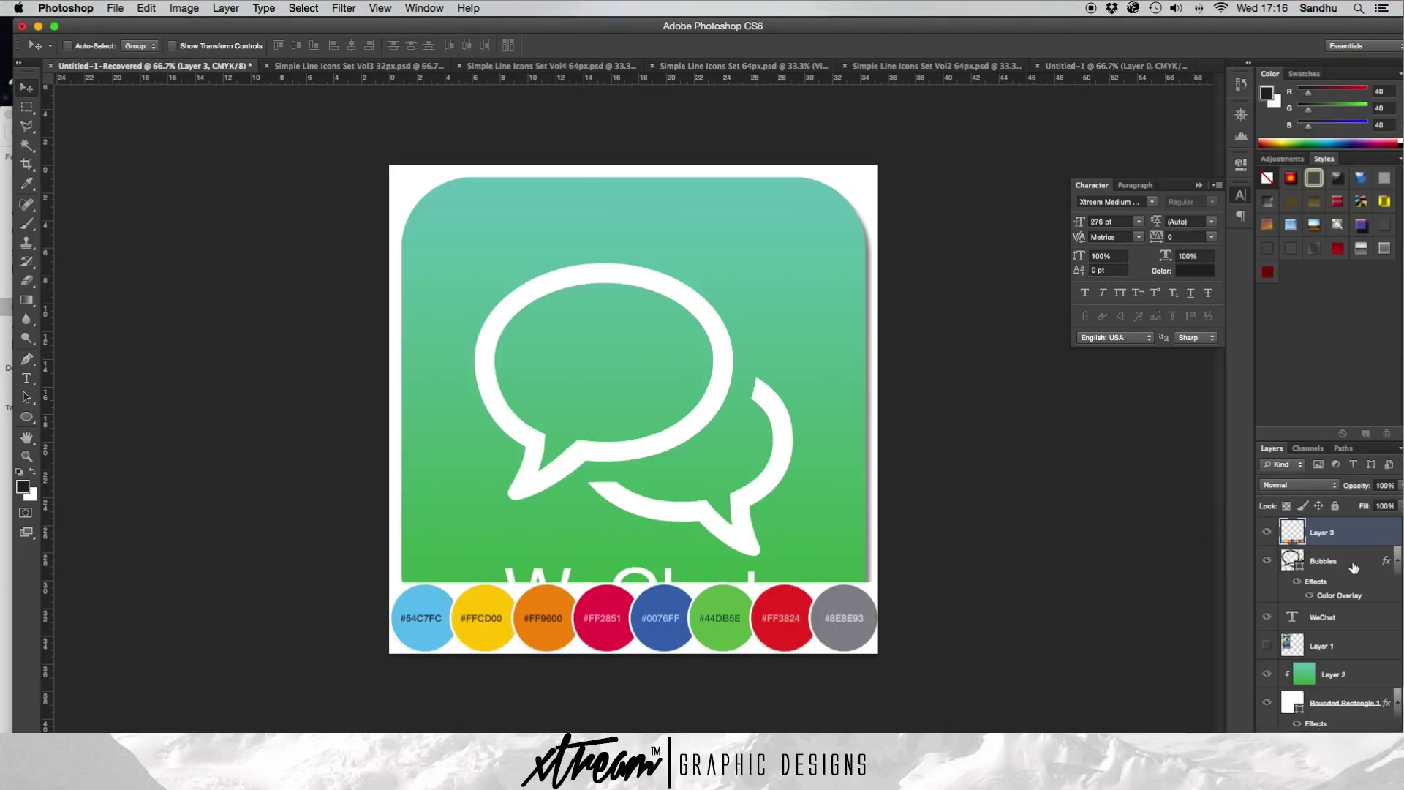
scroll(1354, 578, down, 3)
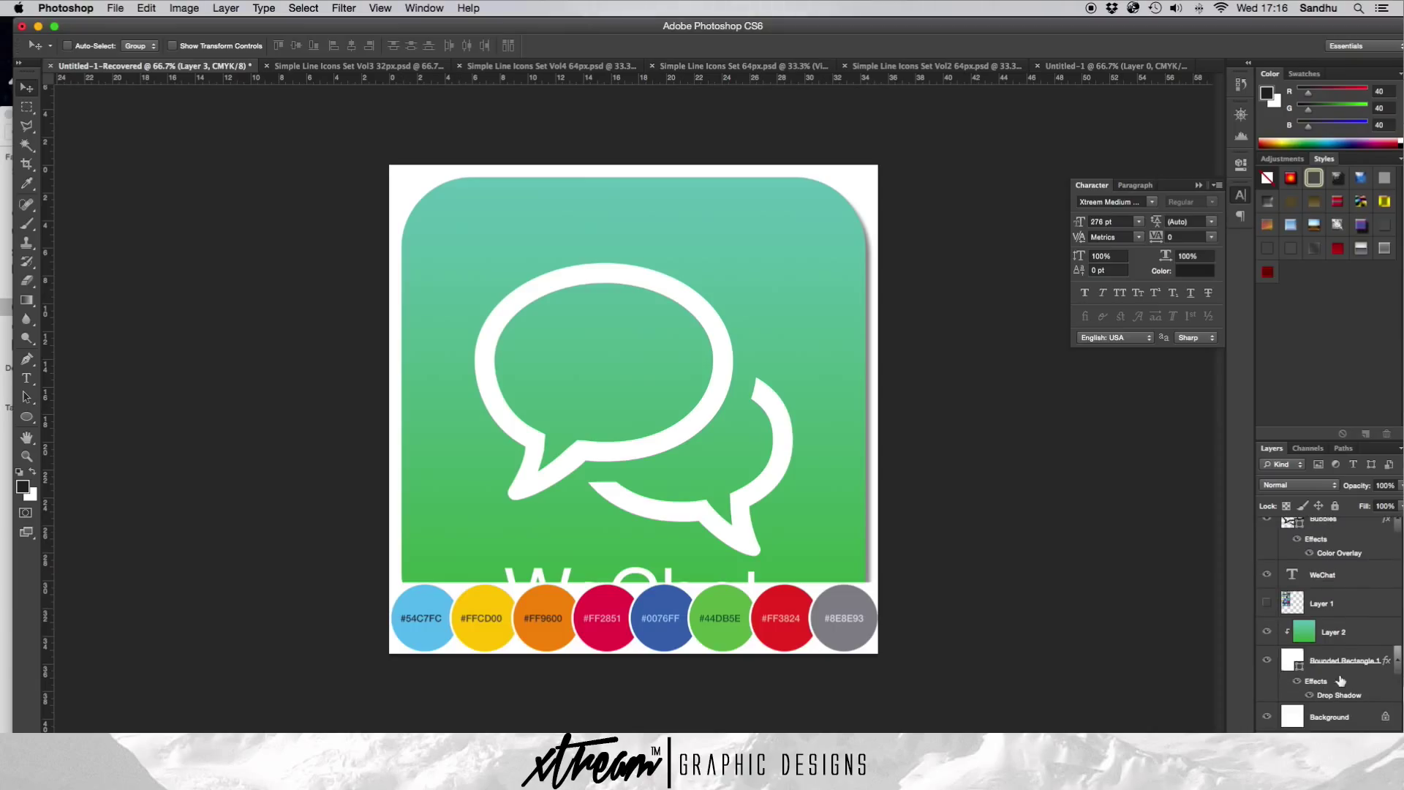
scroll(1365, 656, up, 3)
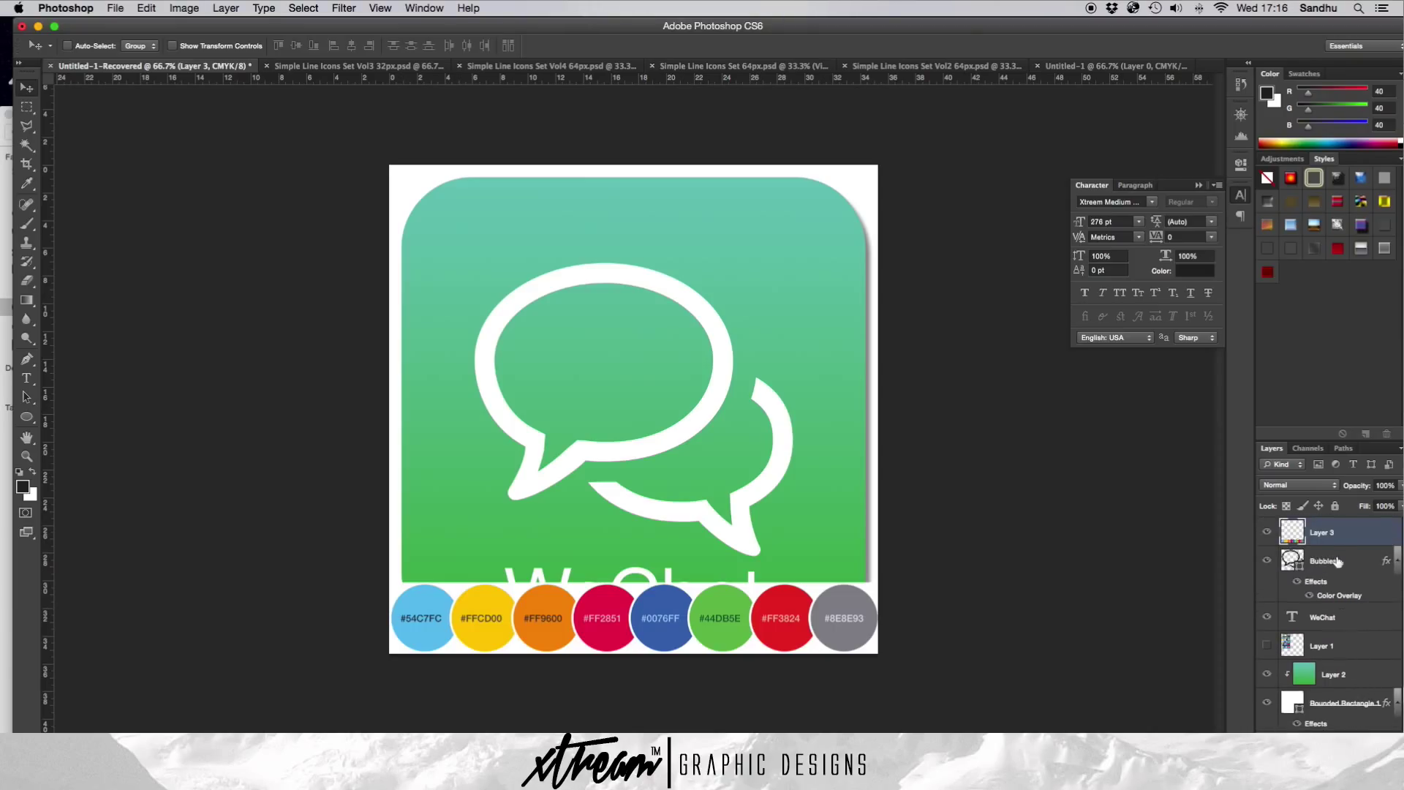
- Duplicate Layer 3, the iOS colour palette, from Untitled-1-Recovered into the Untitled-1 document
right_click(1347, 521)
click(1261, 343)
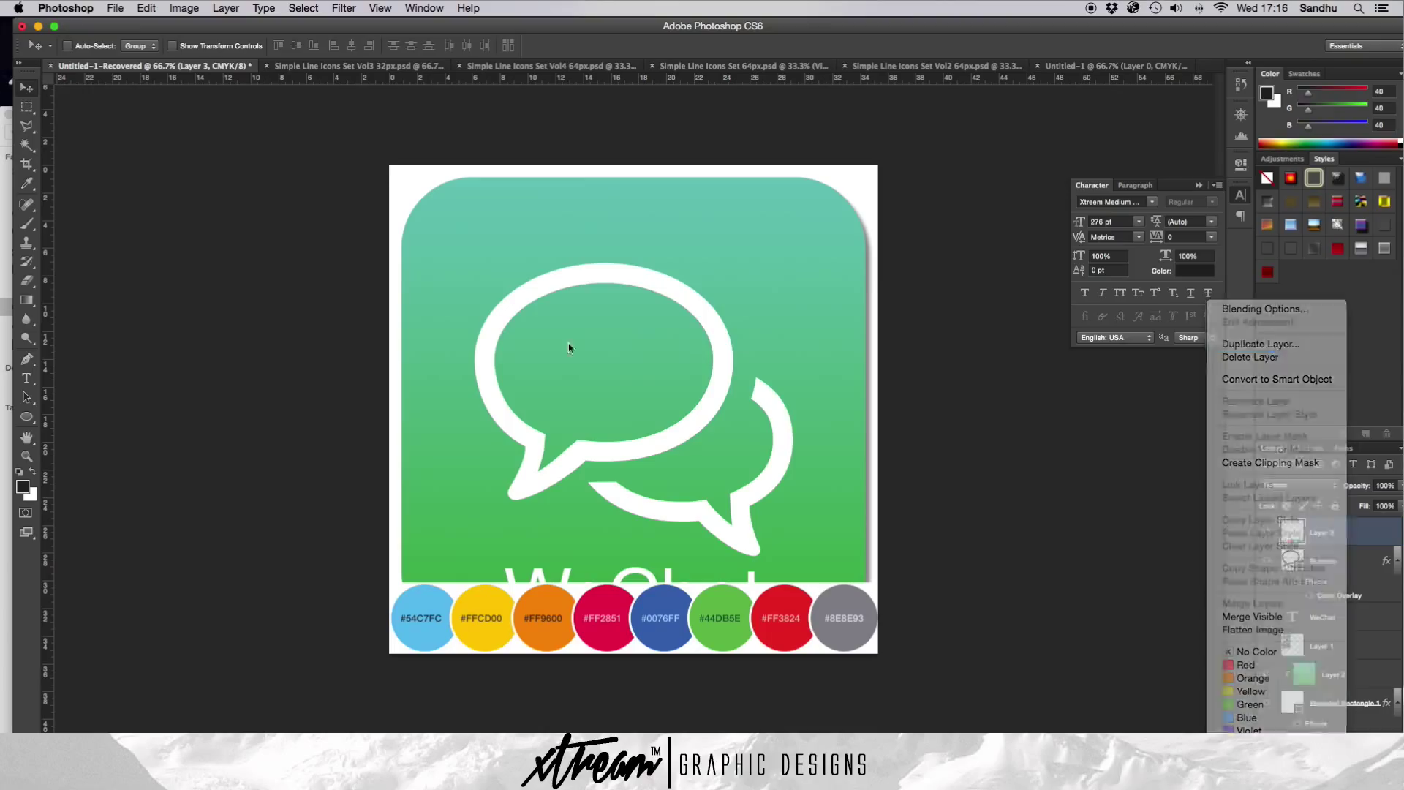
click(684, 385)
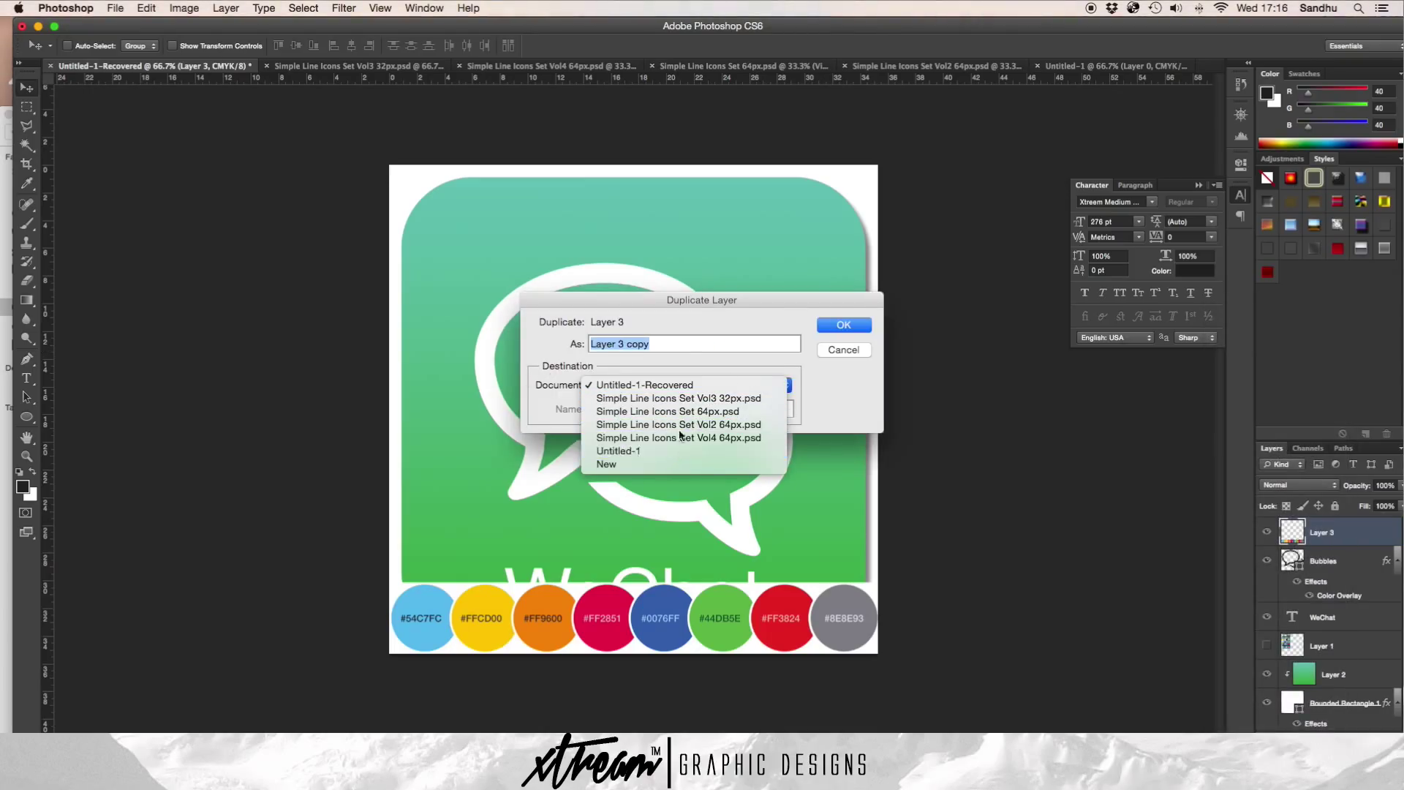
click(671, 450)
click(843, 325)
- Move the Untitled-1 document out of the shared document group into its own pane above the other open files
drag(1117, 65, 322, 70)
drag(1168, 67, 1079, 12)
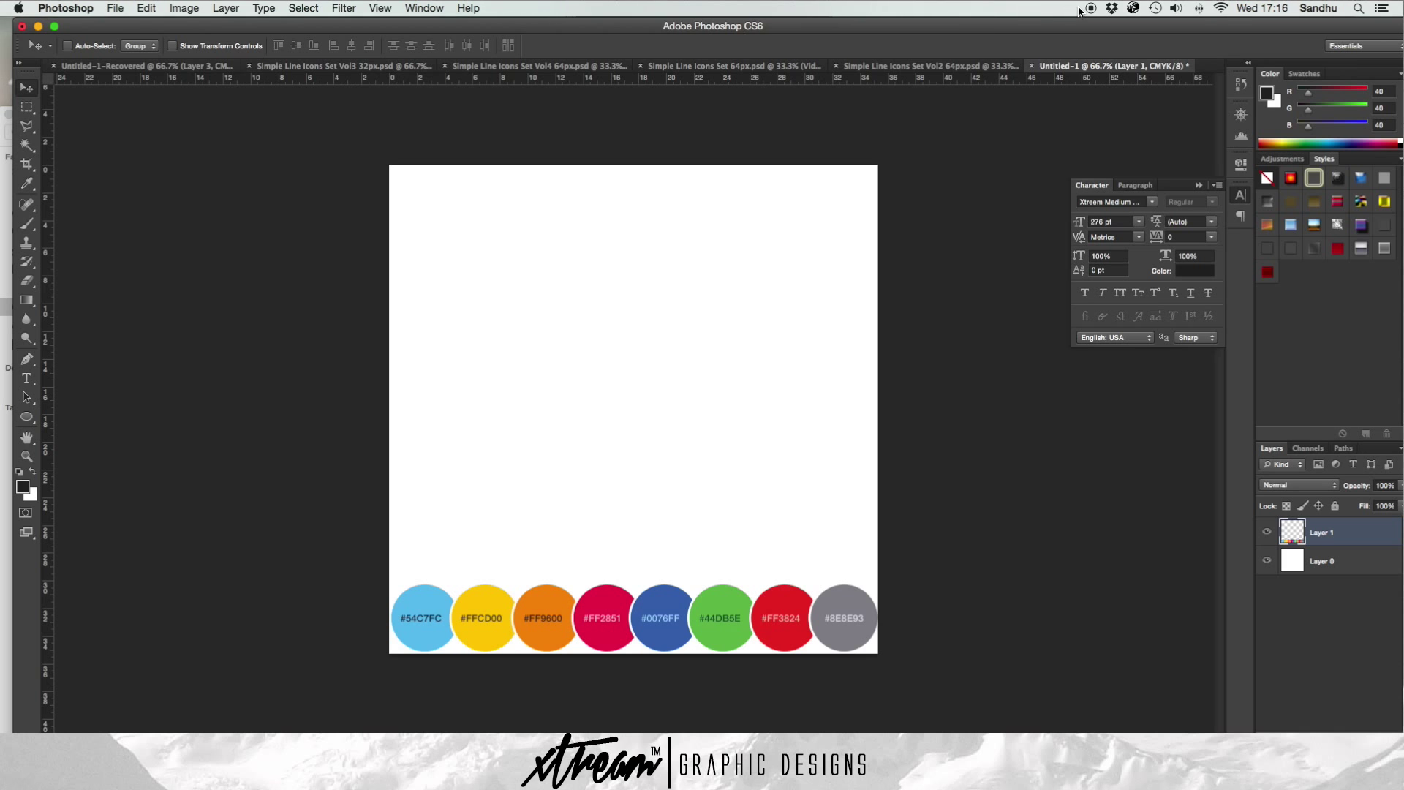
drag(1050, 67, 337, 58)
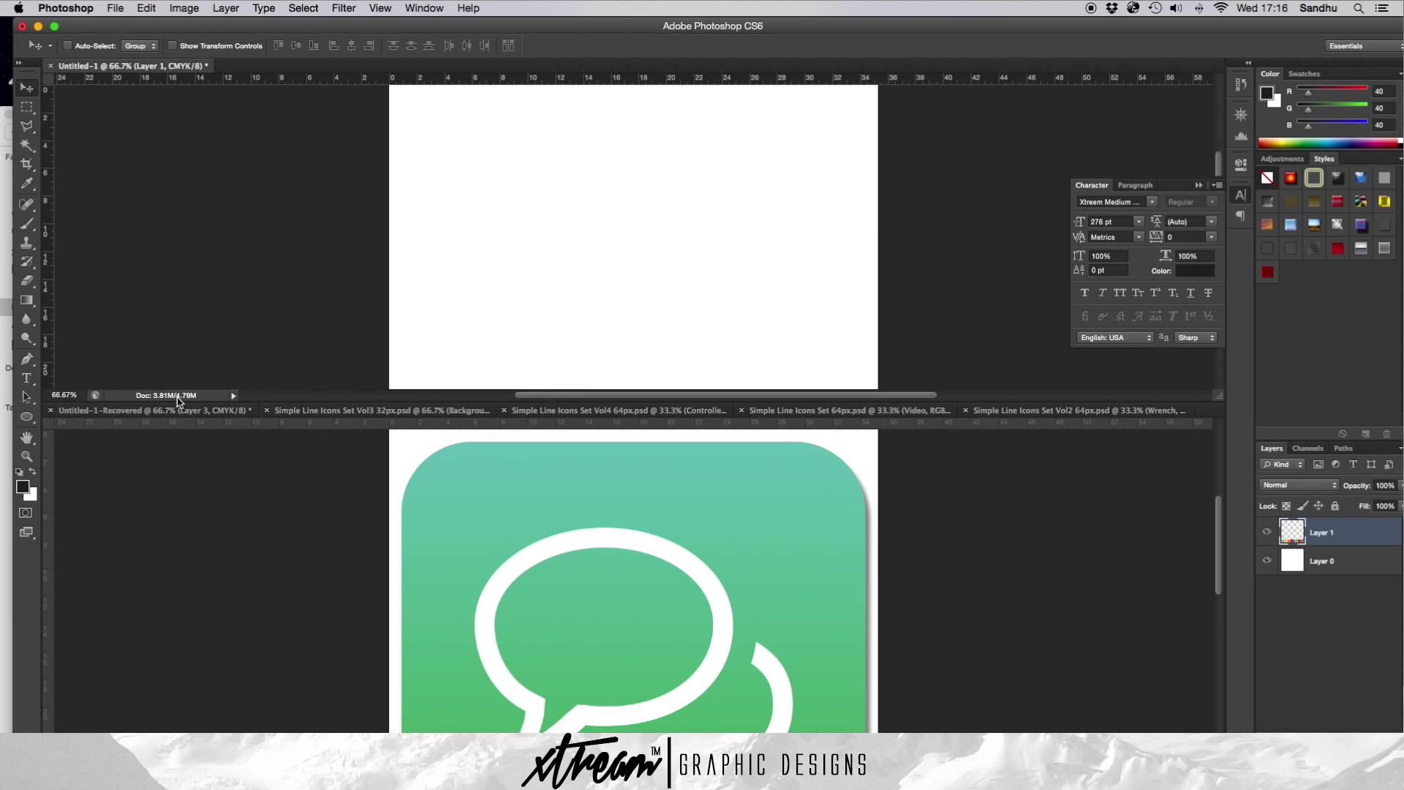
- Dock Untitled-1 back into the shared document group directly after Untitled-1-Recovered, and check the visibility of its palette layer
drag(162, 79, 344, 414)
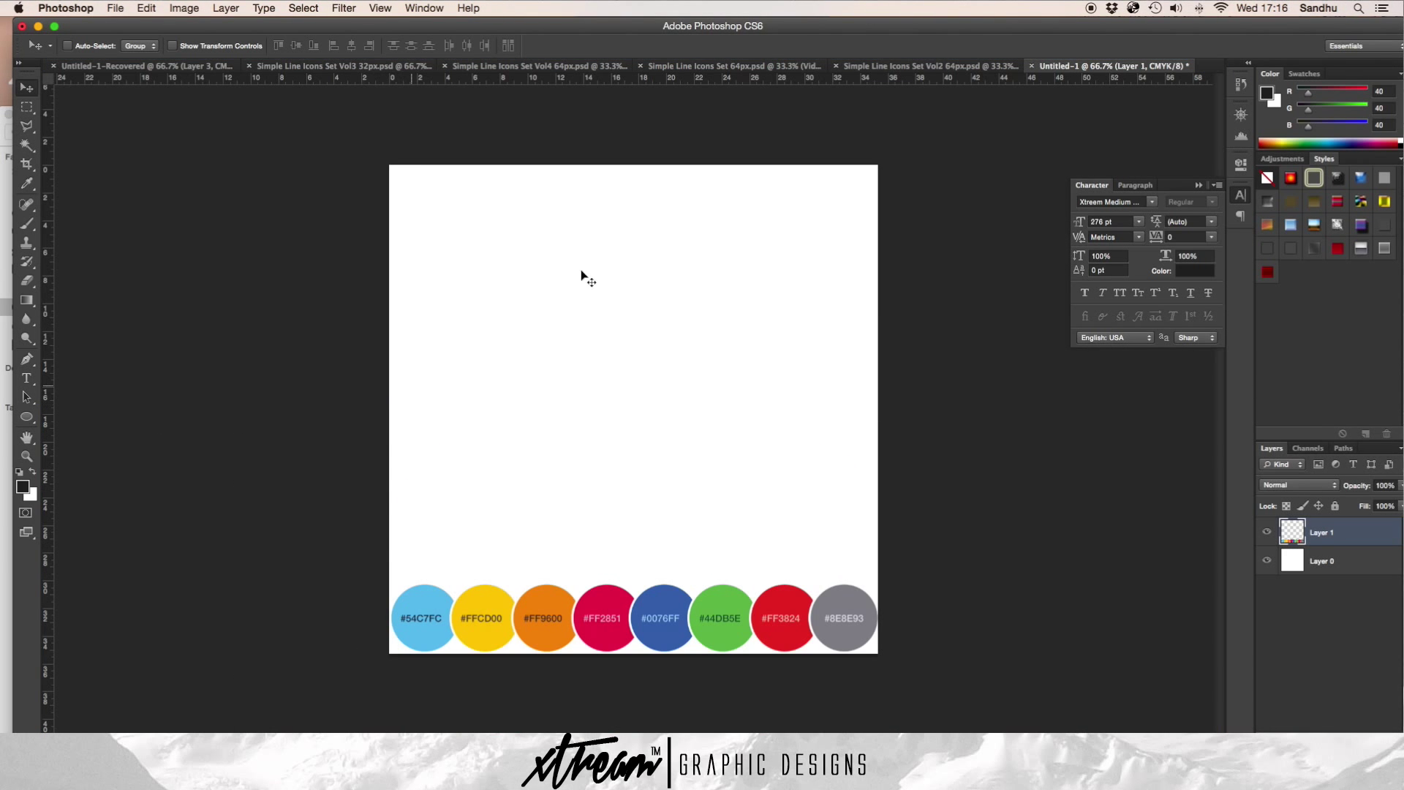
drag(1094, 73, 296, 66)
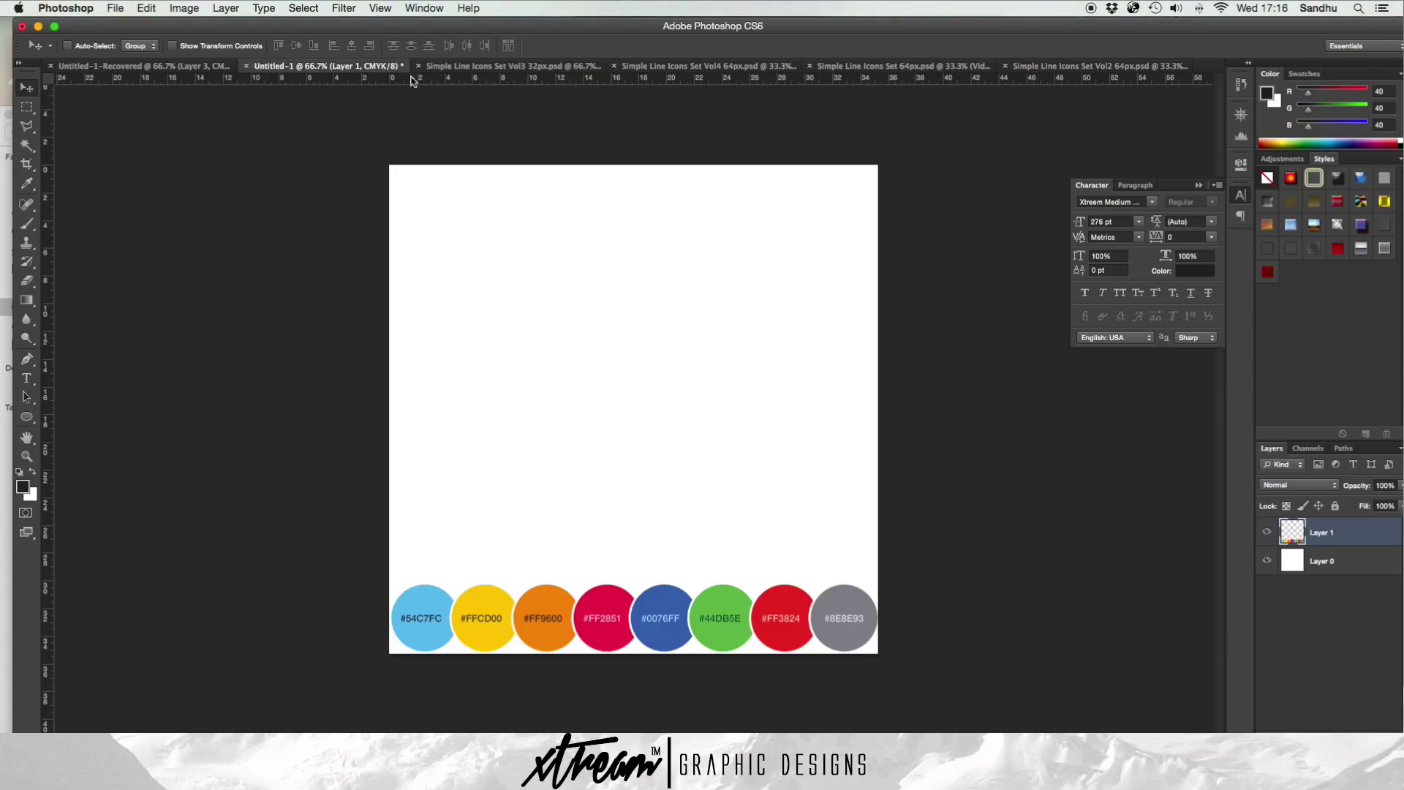
click(1268, 532)
click(1268, 533)
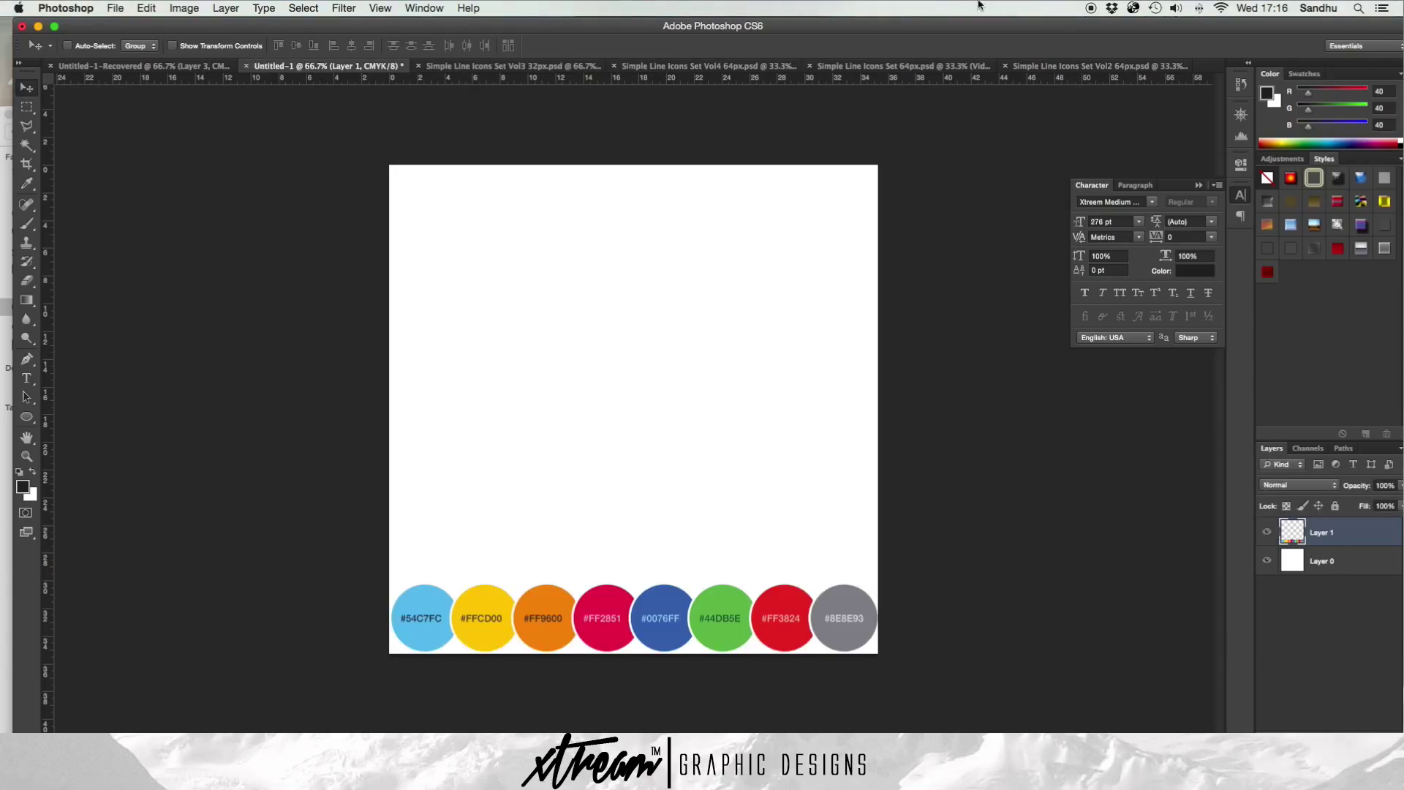
- Duplicate Layer 1, the iOS home screen reference, from Untitled-1-Recovered into Untitled-1 and hide the copy there
click(146, 66)
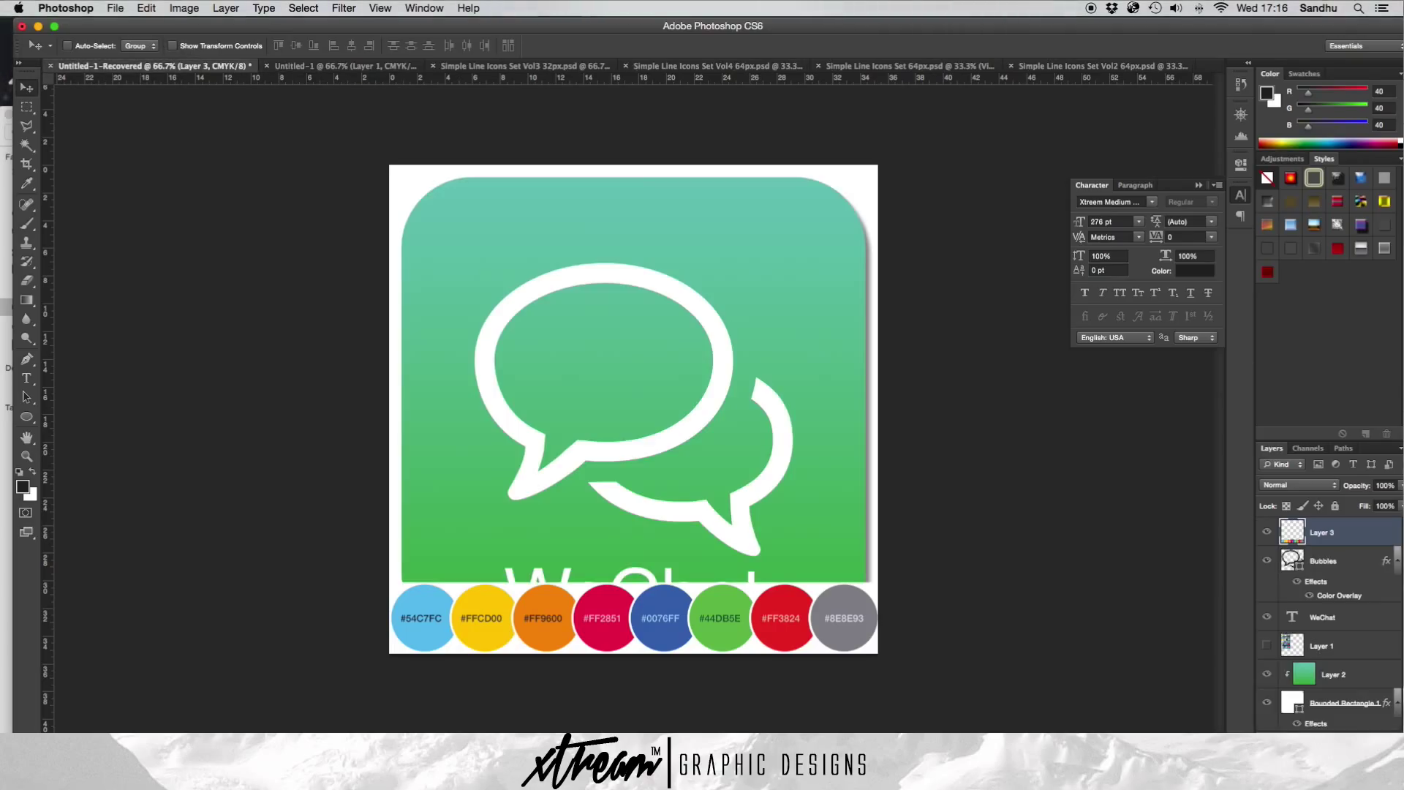
click(1348, 650)
right_click(1345, 645)
click(1243, 345)
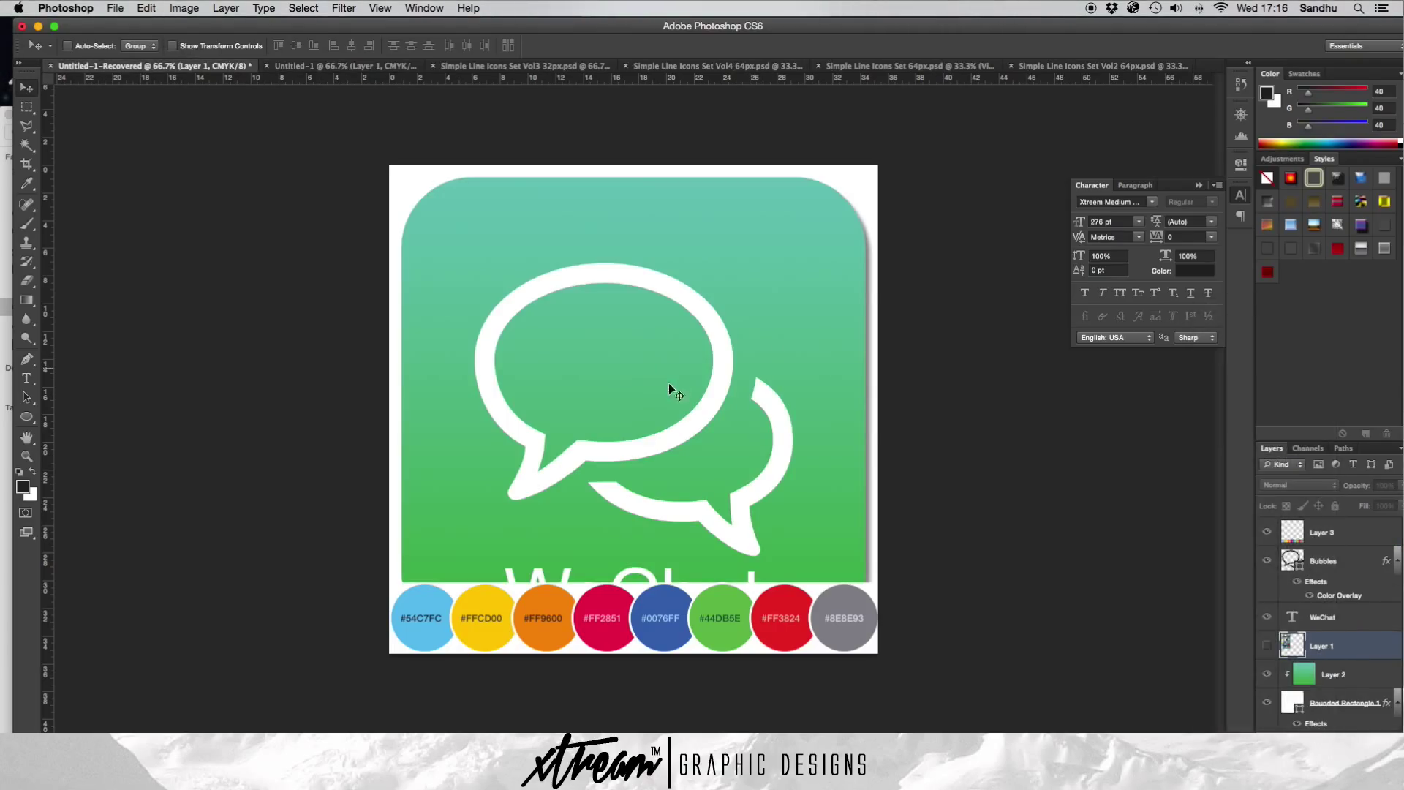
click(671, 385)
click(622, 450)
click(844, 324)
click(1268, 529)
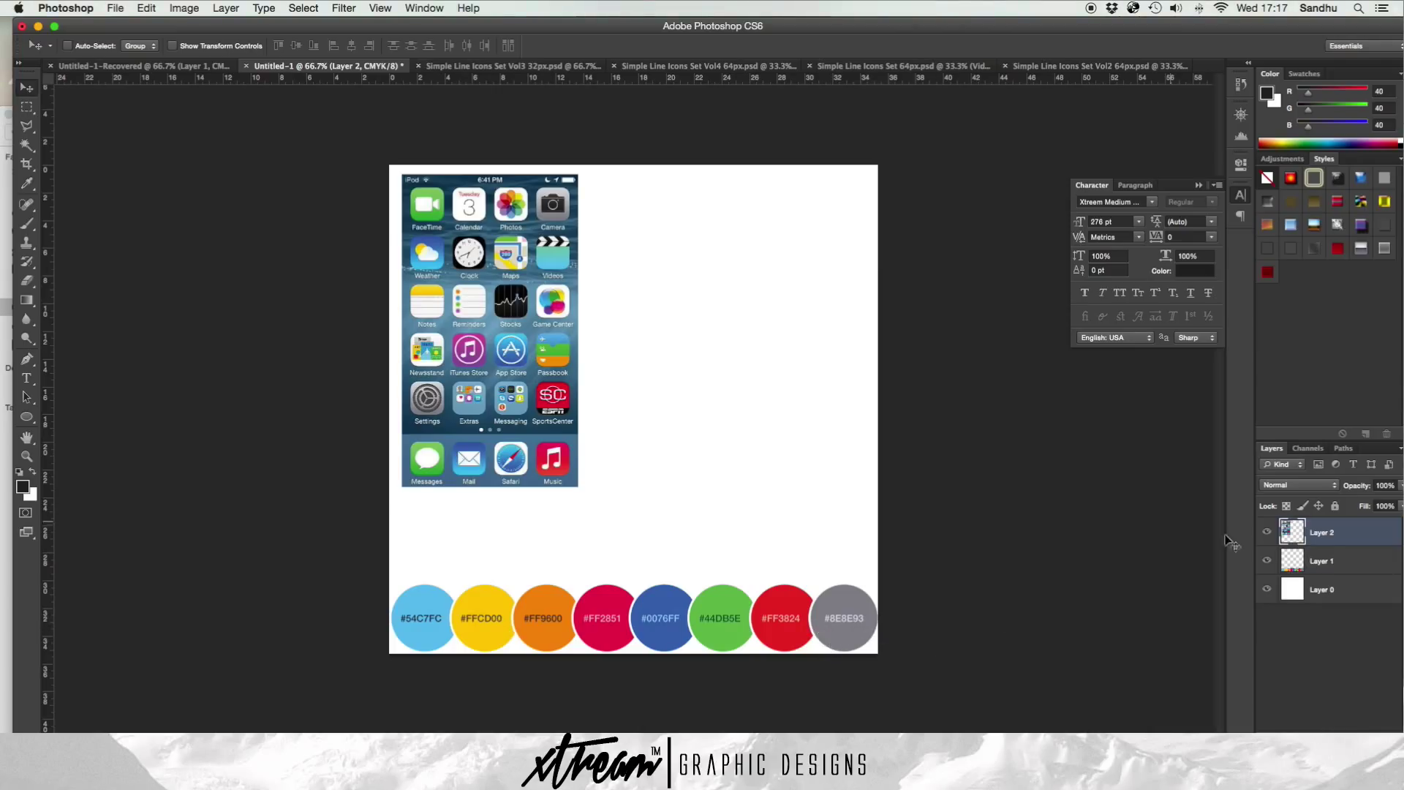
click(1268, 533)
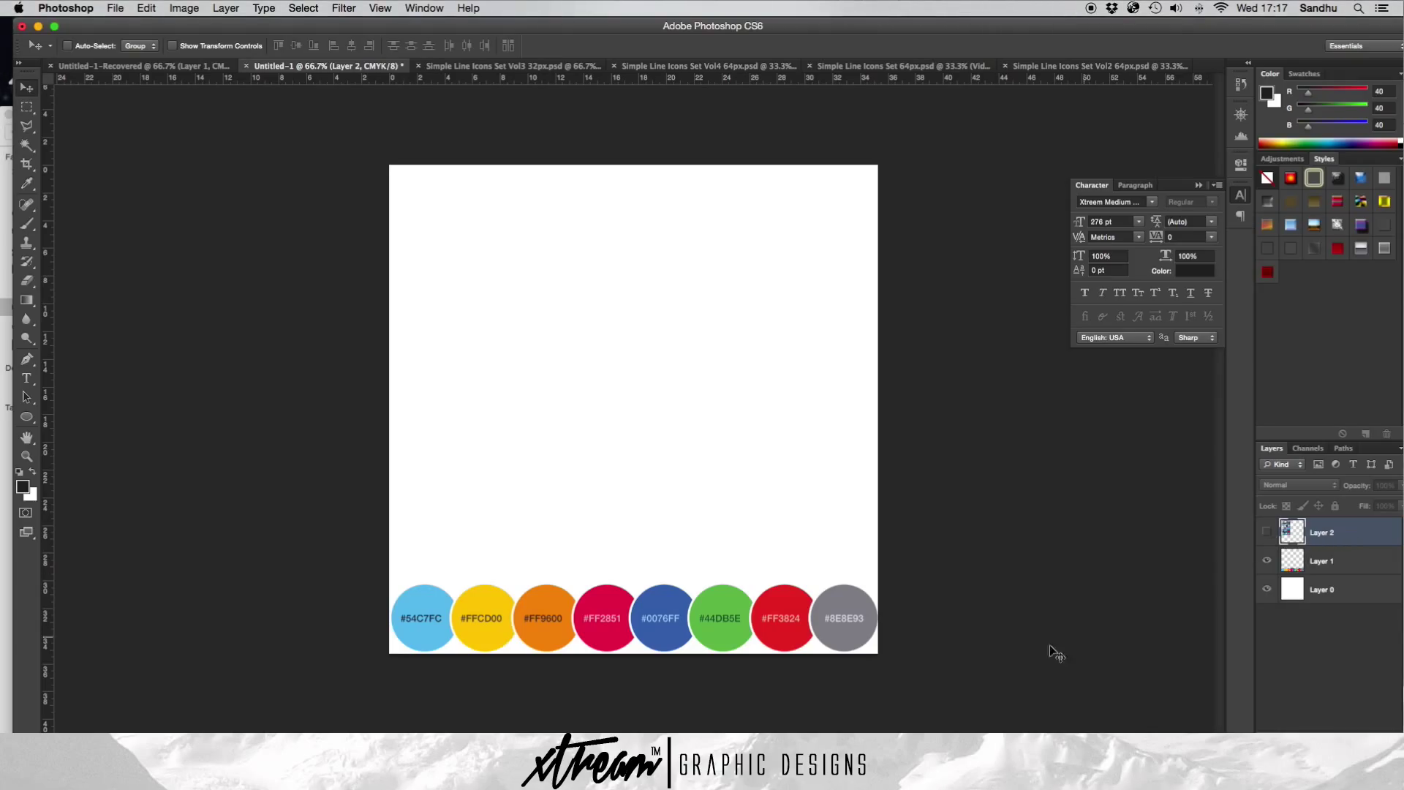
- Switch to Stickies to read the iOS app measurements note, and return to Photoshop to check Layer 2's visibility
click(1018, 720)
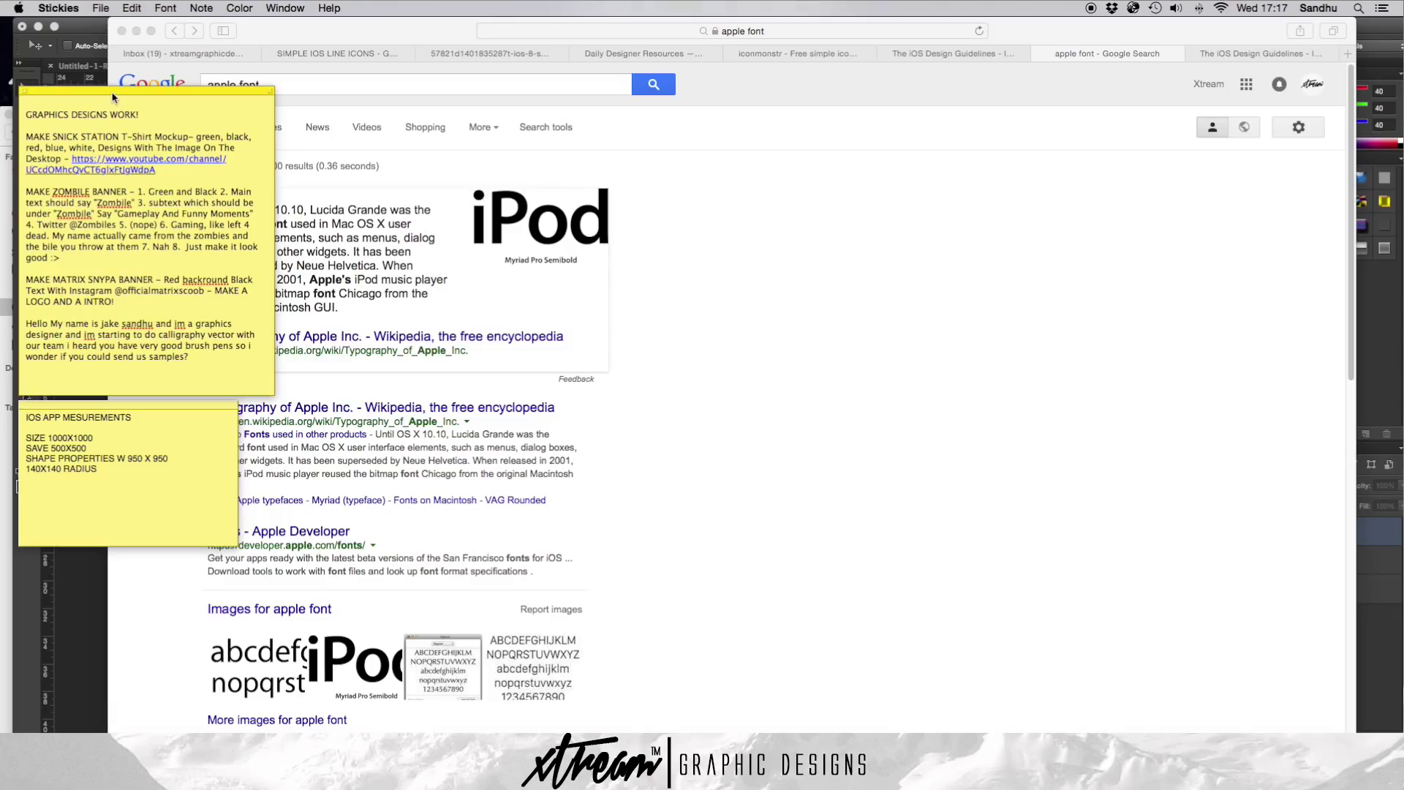
click(81, 613)
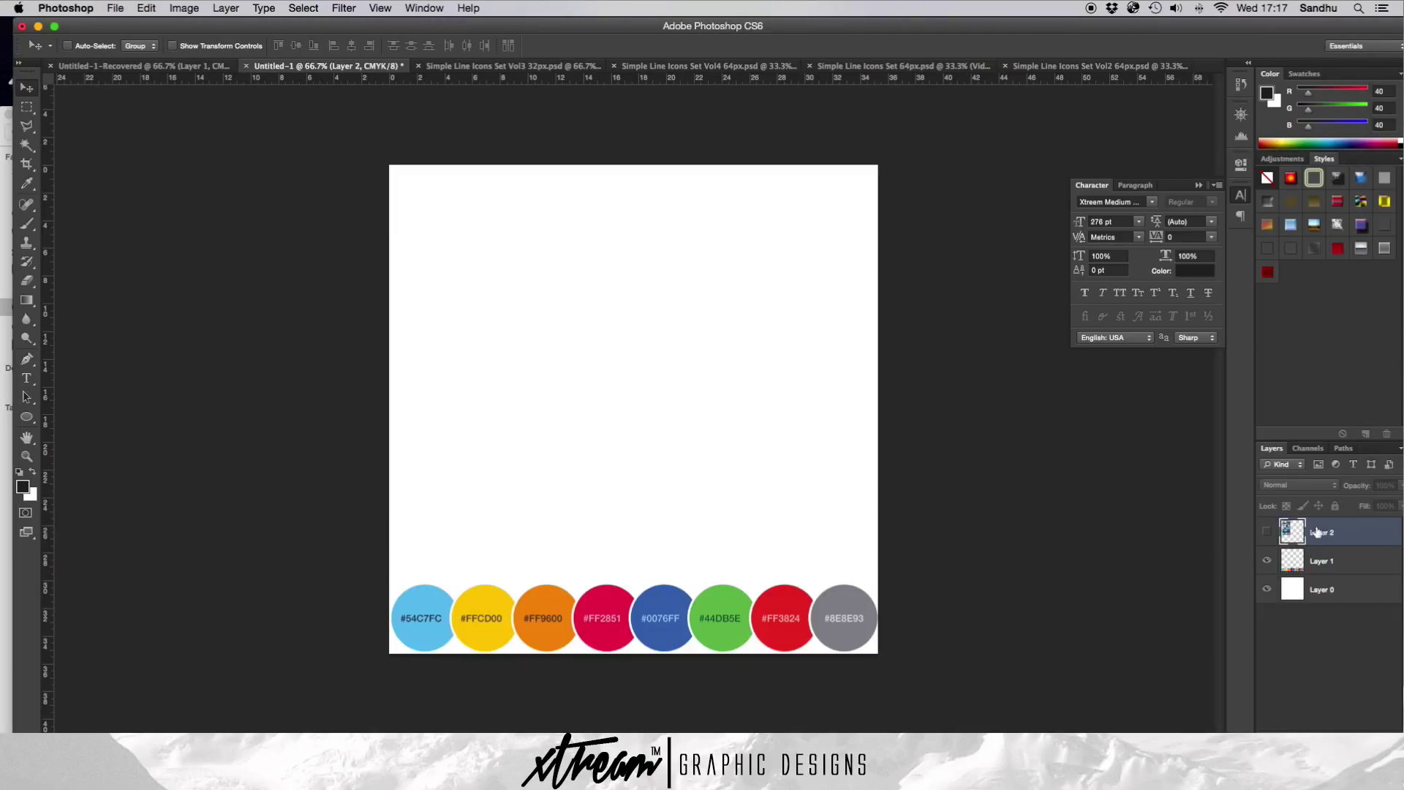
click(1267, 531)
click(1267, 532)
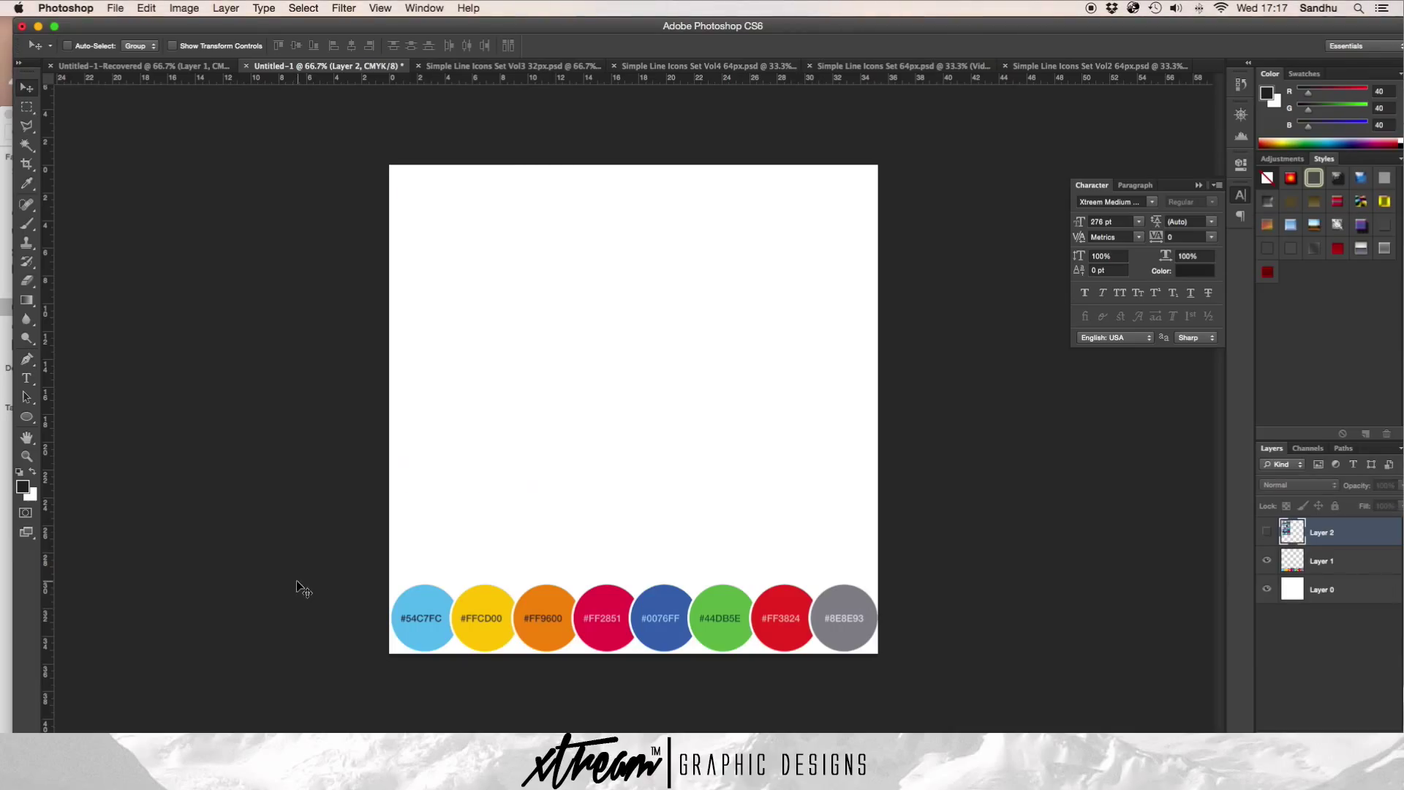
- Choose the Rounded Rectangle Tool and set it to shapes with no stroke and a white fill
click(26, 419)
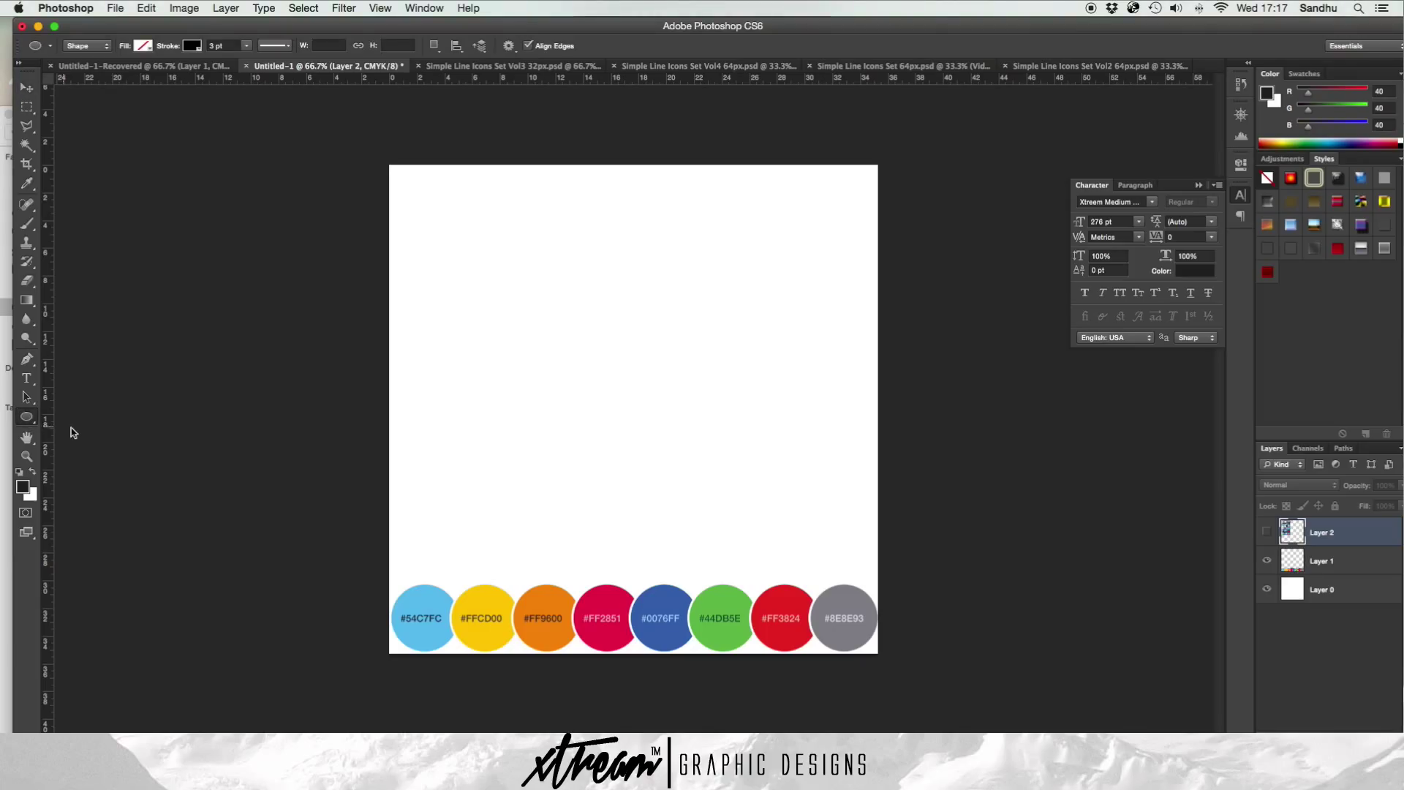
click(29, 418)
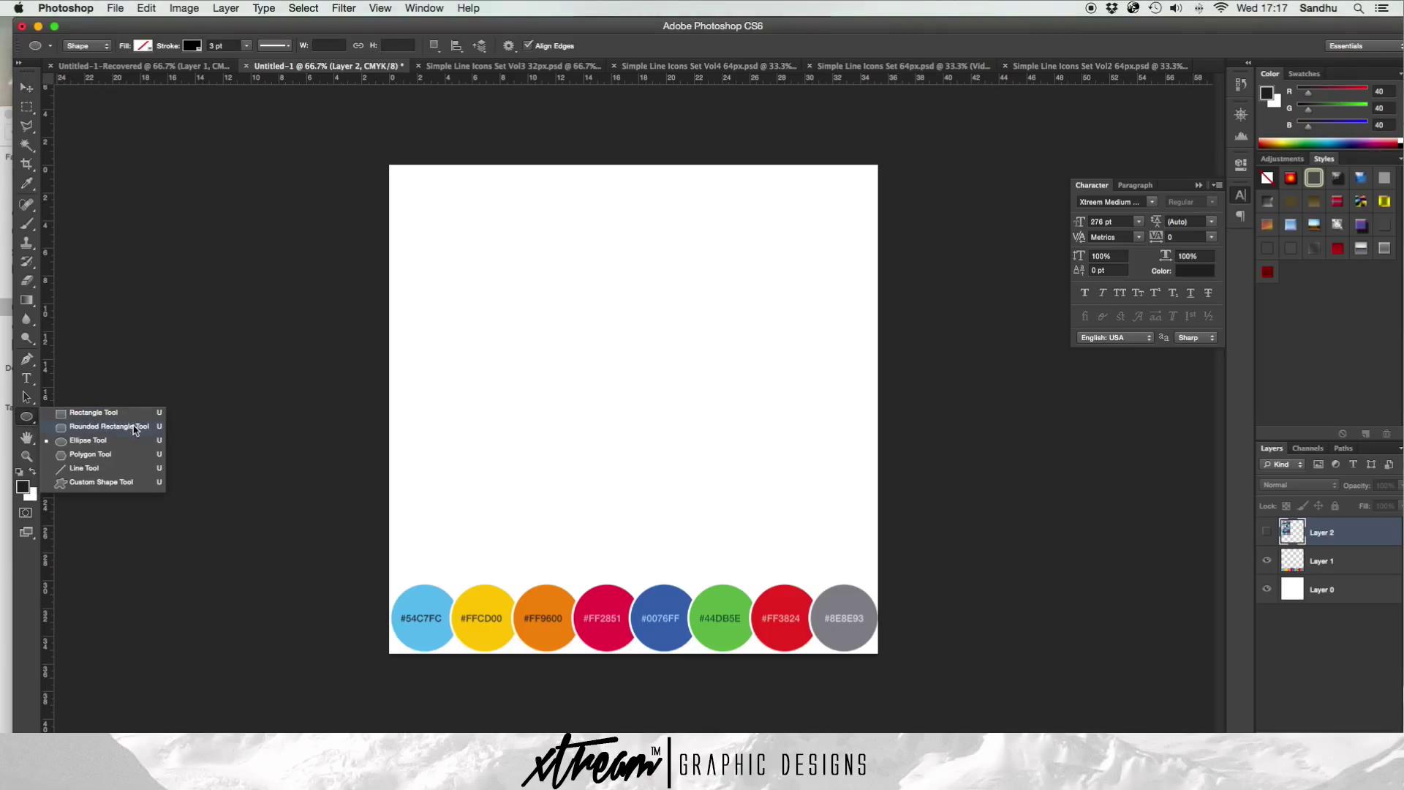
click(110, 427)
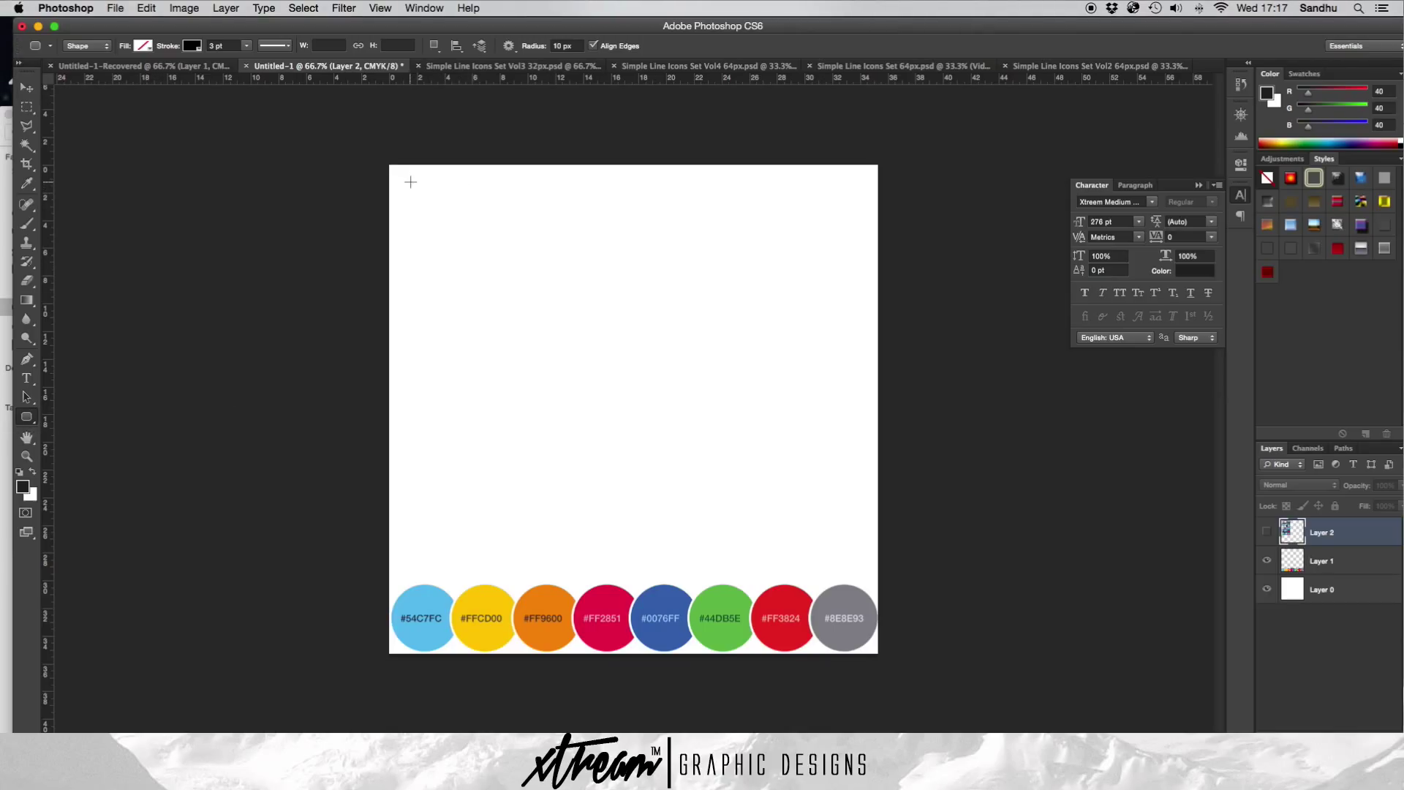
click(191, 45)
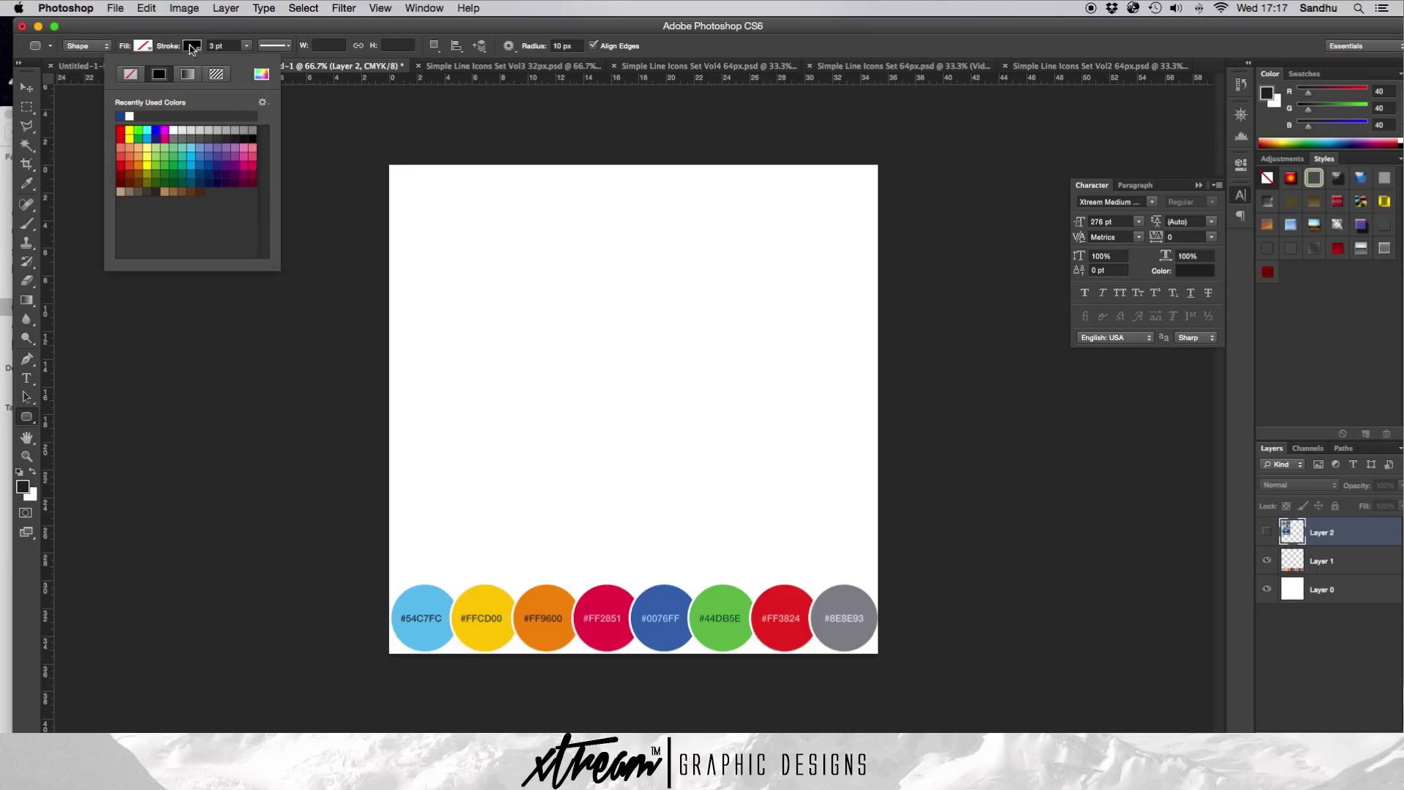
click(129, 76)
click(143, 46)
click(82, 115)
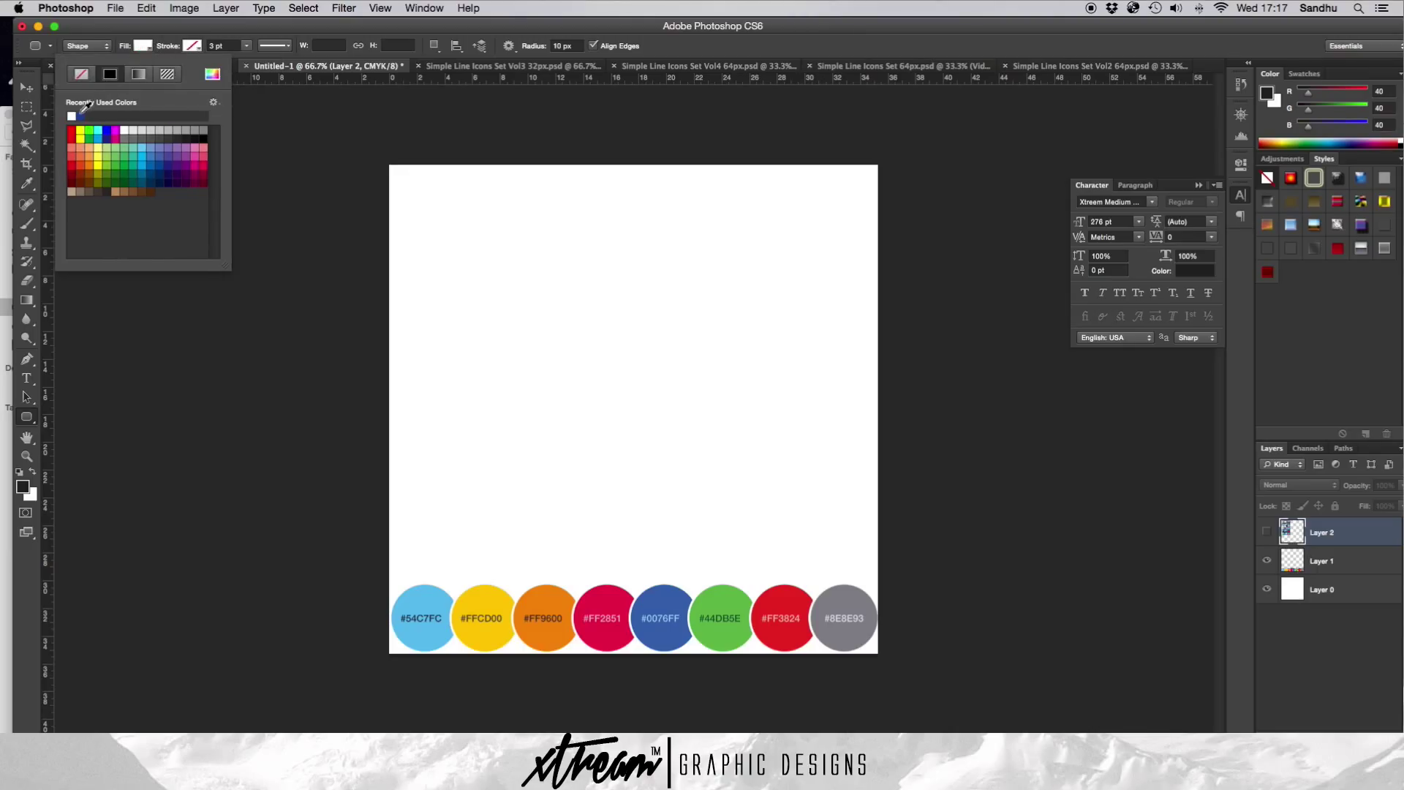
key(Return)
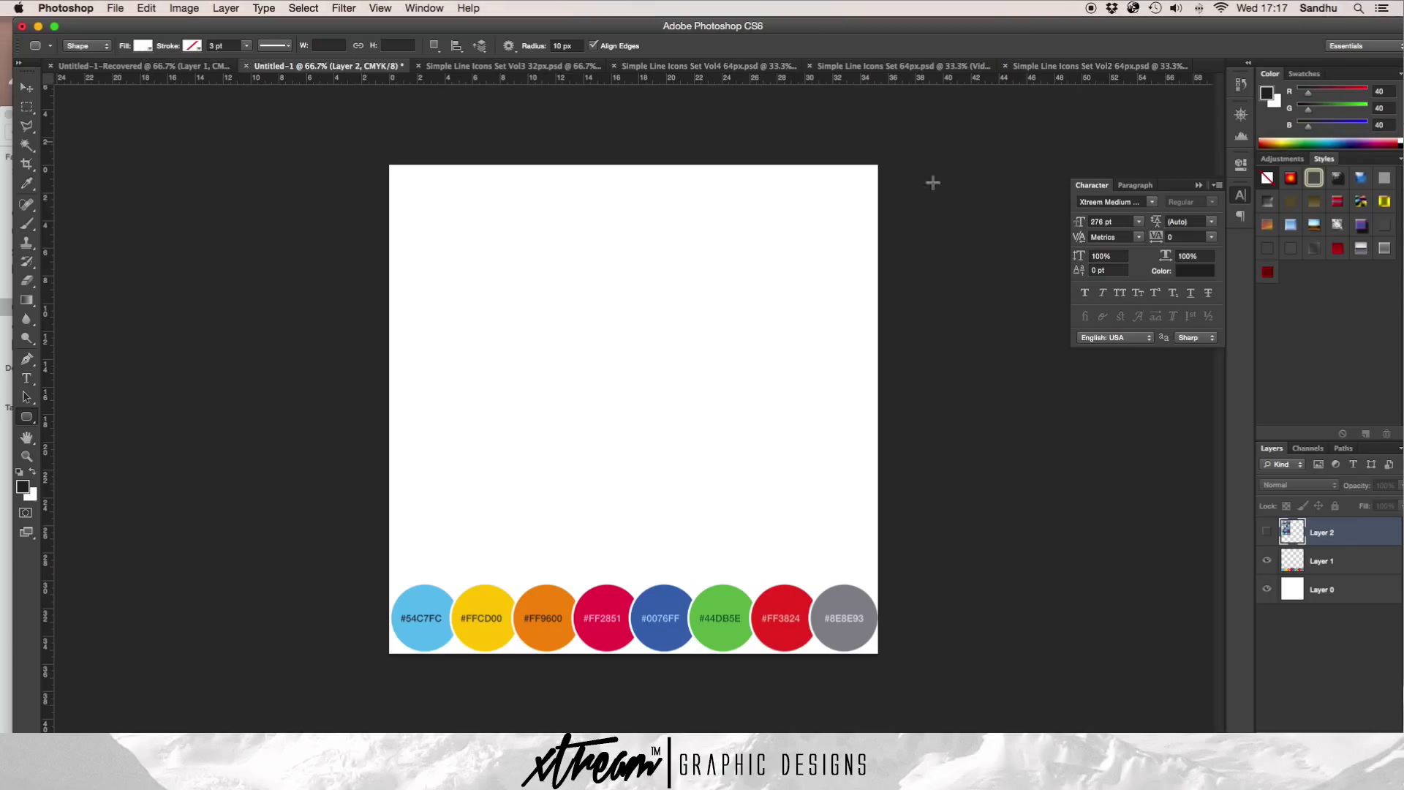
- Hide Layer 0 and the palette in Layer 1, and draw a white rounded rectangle about 923 x 923 px across the canvas
click(1265, 589)
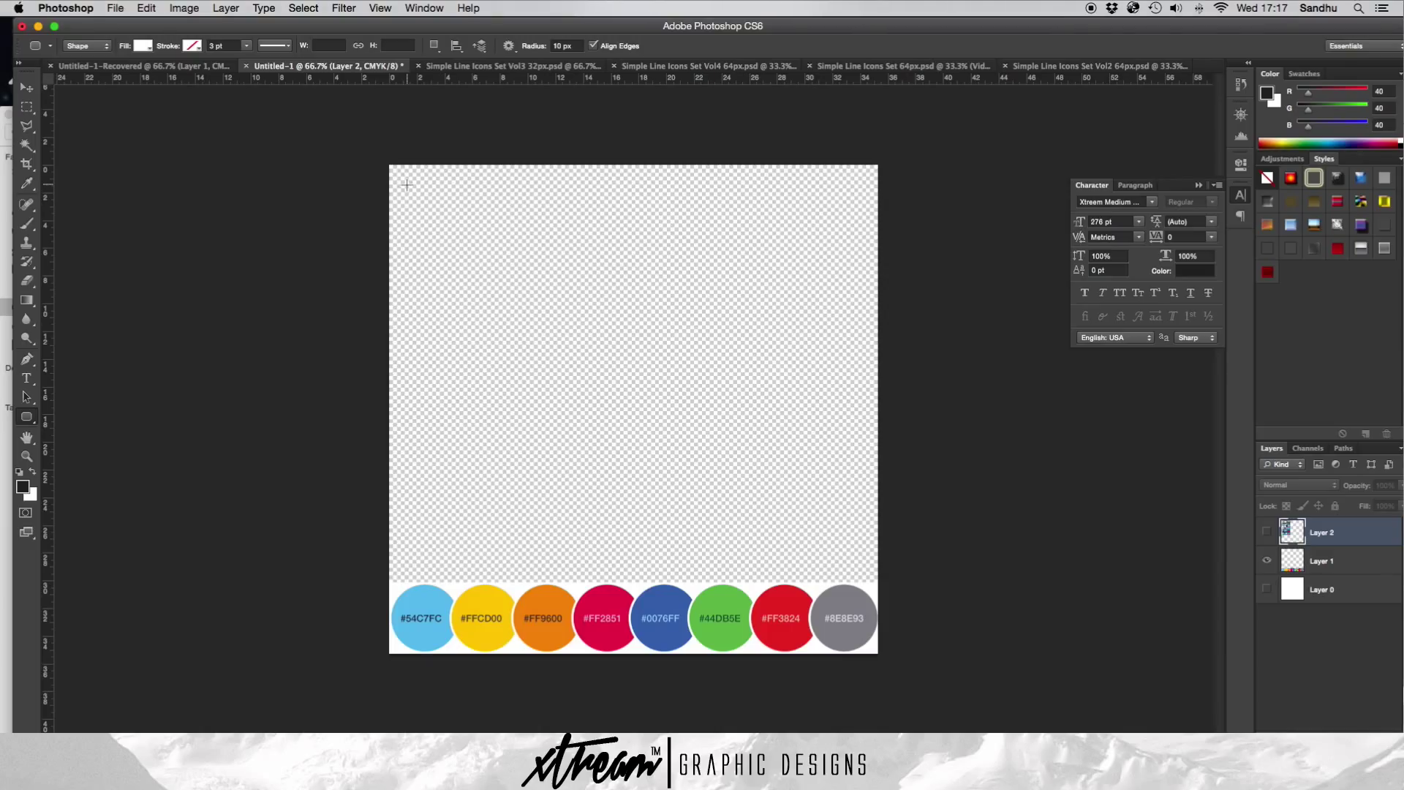
drag(407, 183, 1186, 627)
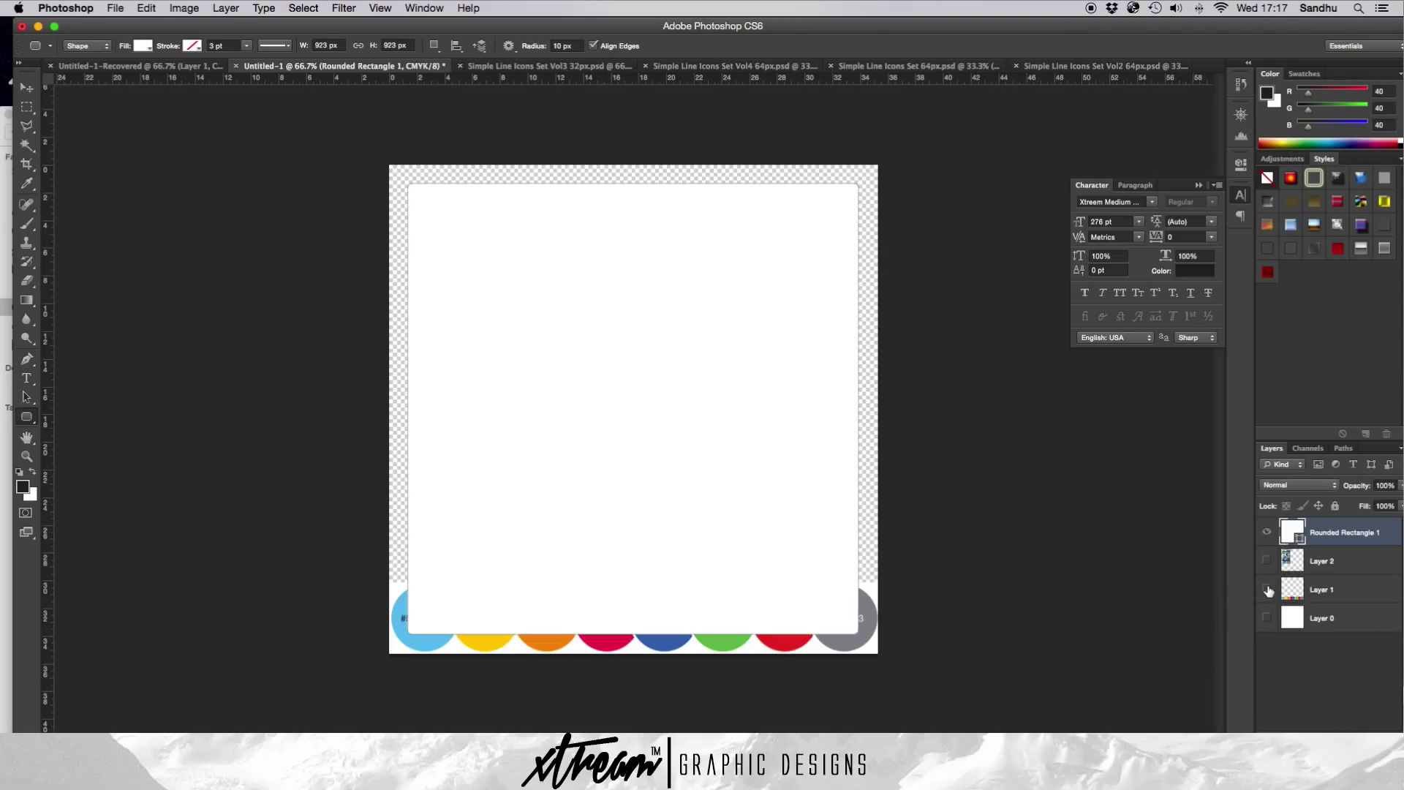
click(1267, 590)
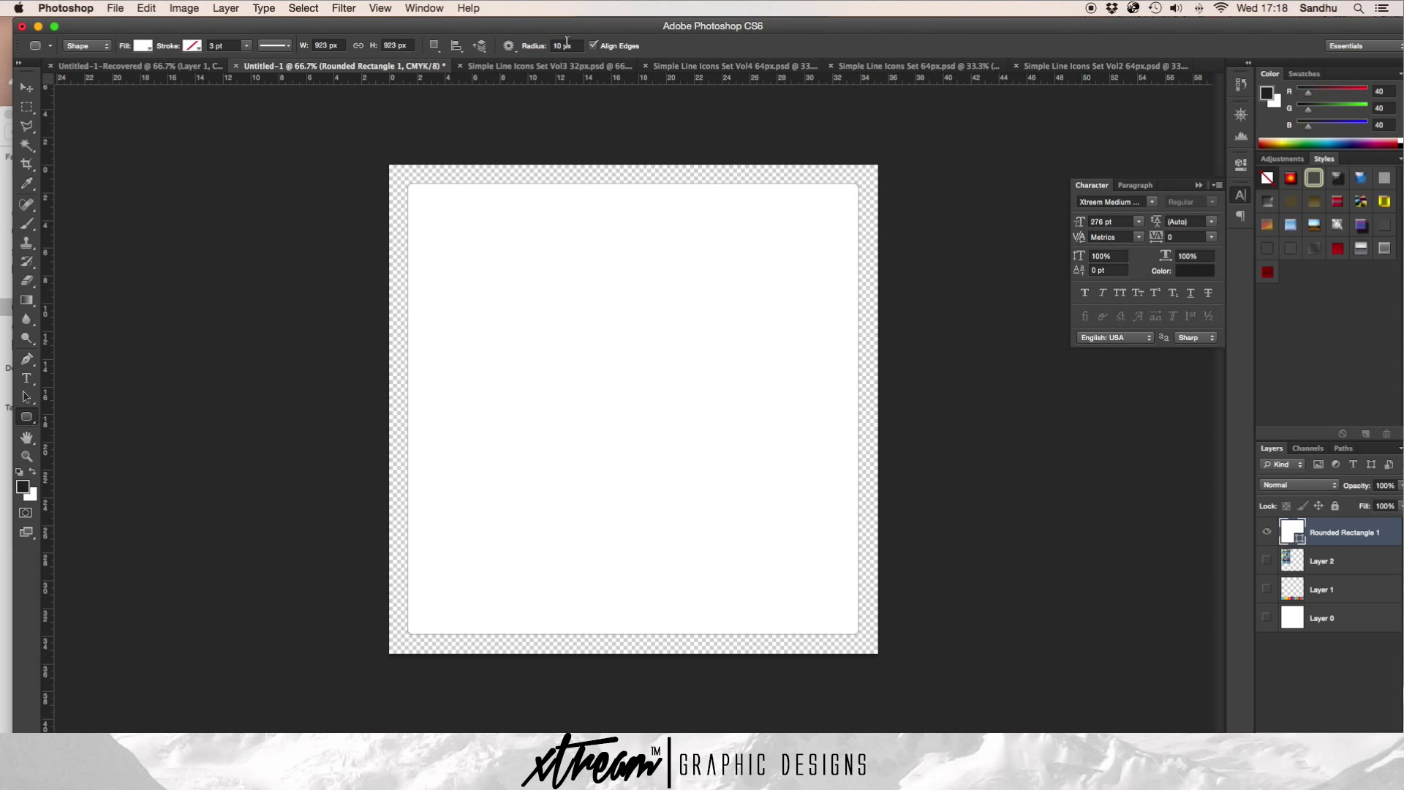
- Set the rounded rectangle's width and height to 950 px each
mouse_move(313, 32)
mouse_down()
mouse_move(463, 14)
mouse_move(318, 13)
mouse_up()
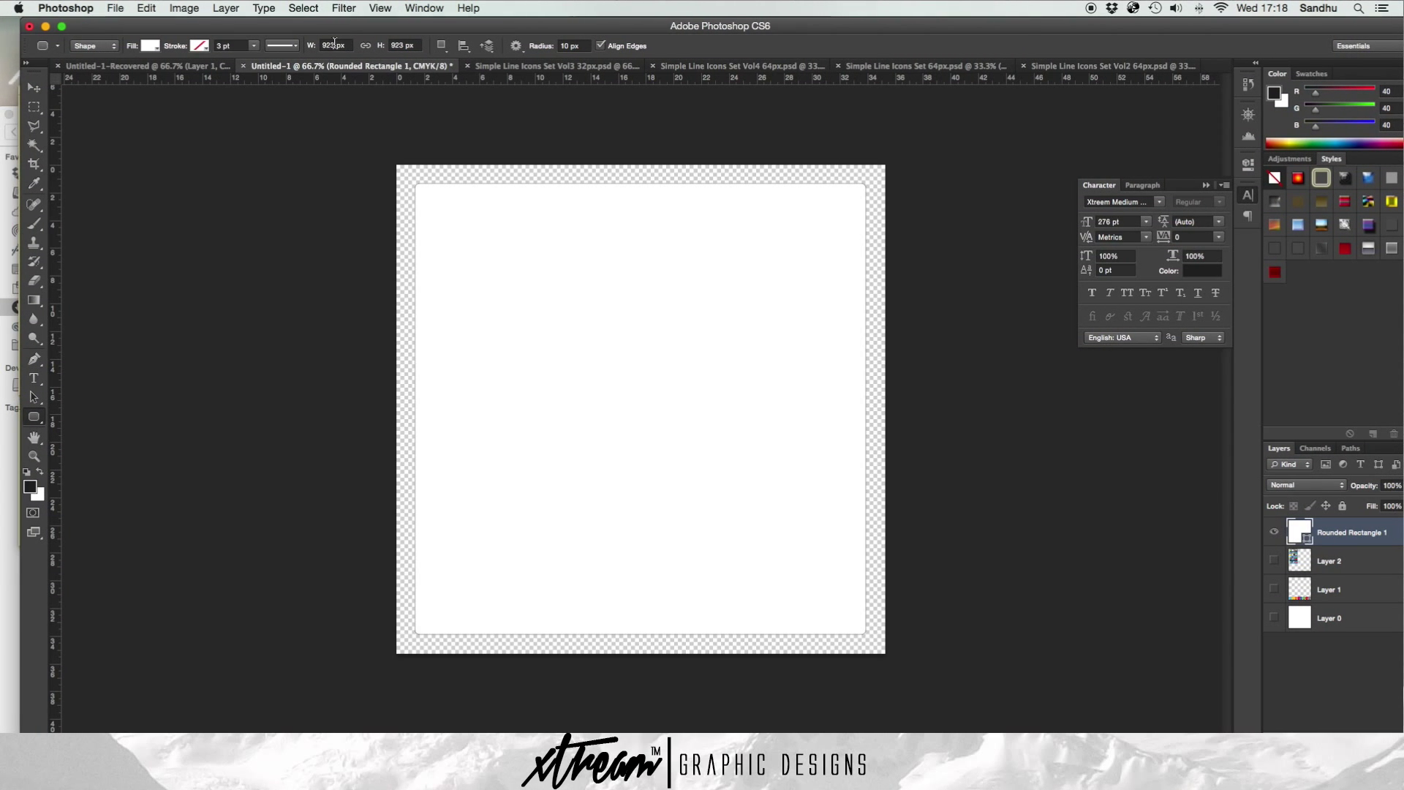
double_click(336, 44)
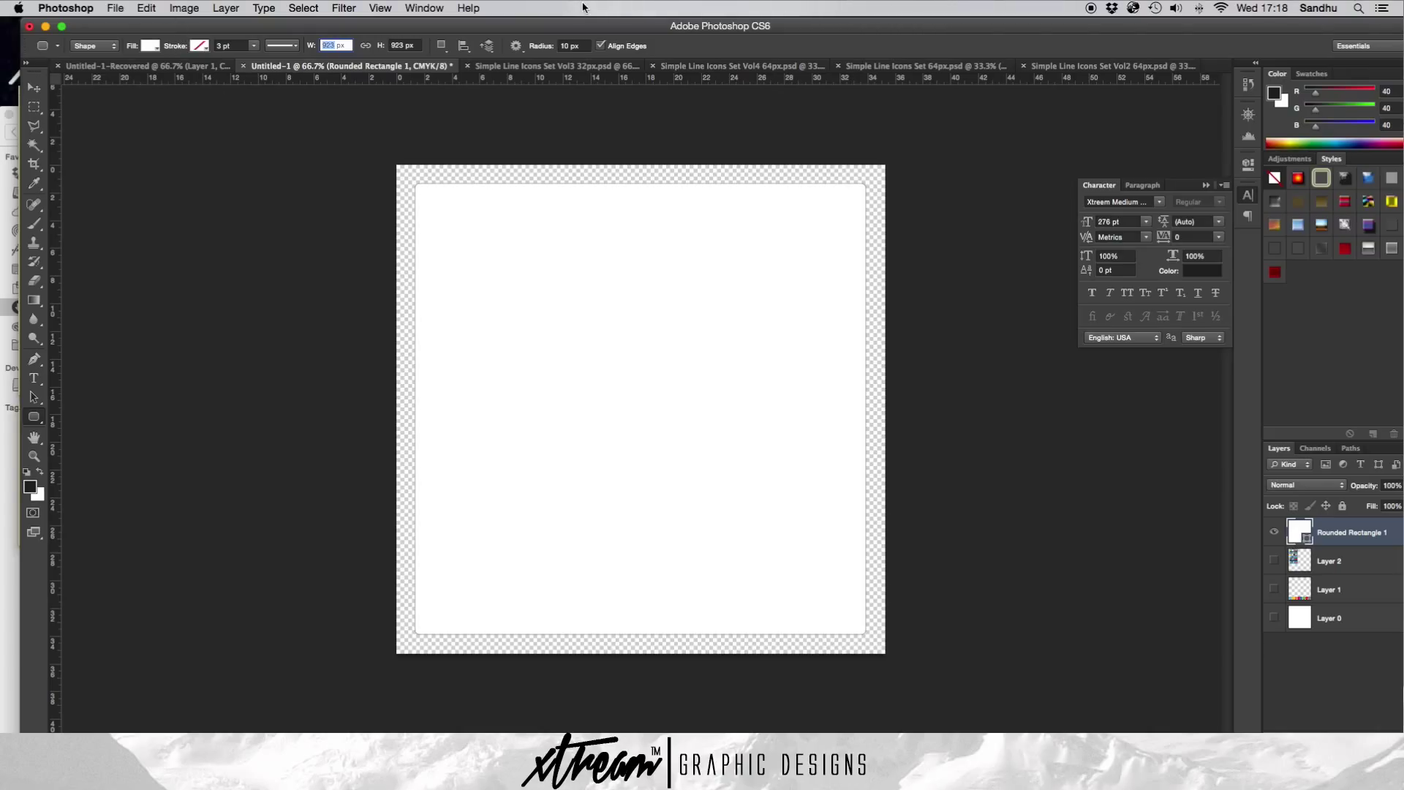
key(Return)
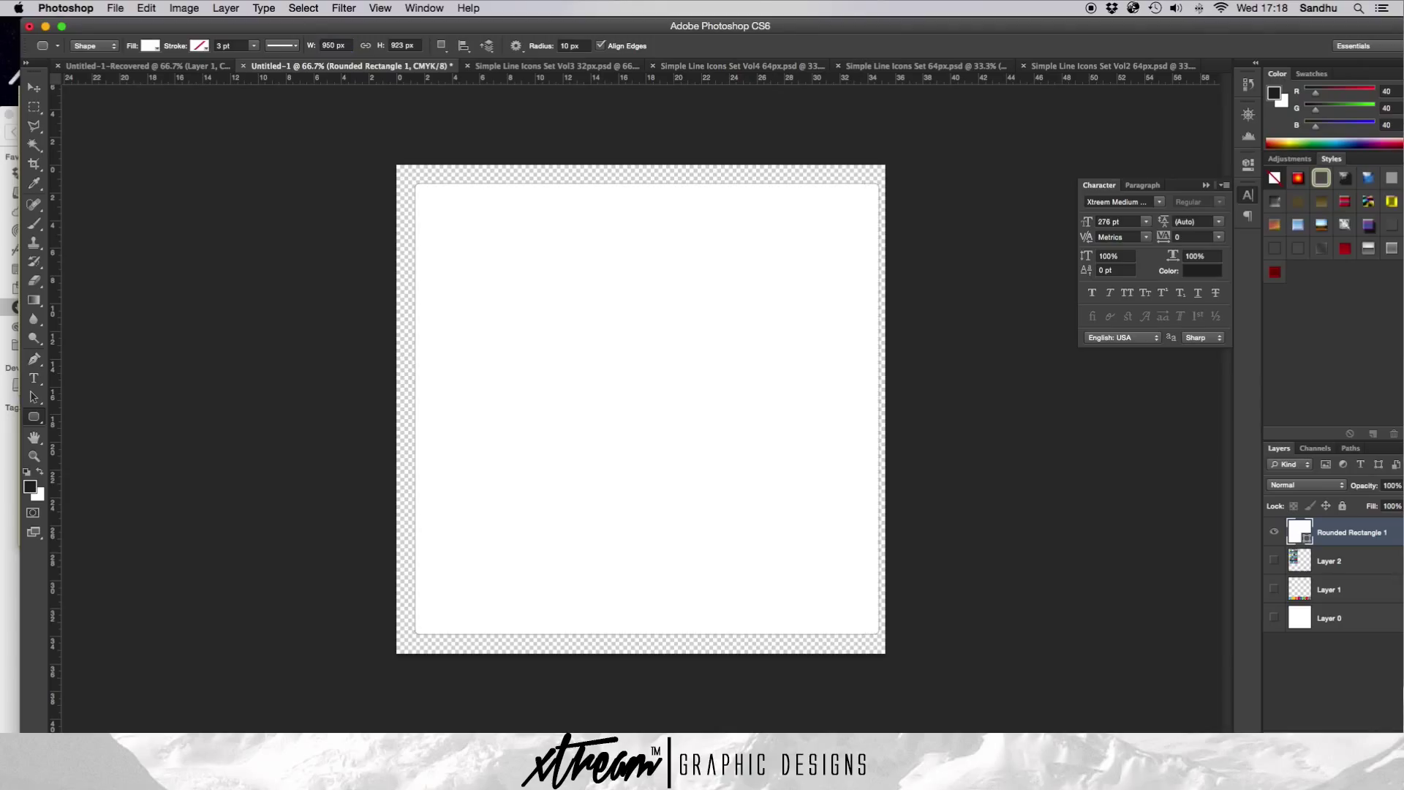
double_click(404, 43)
text(950)
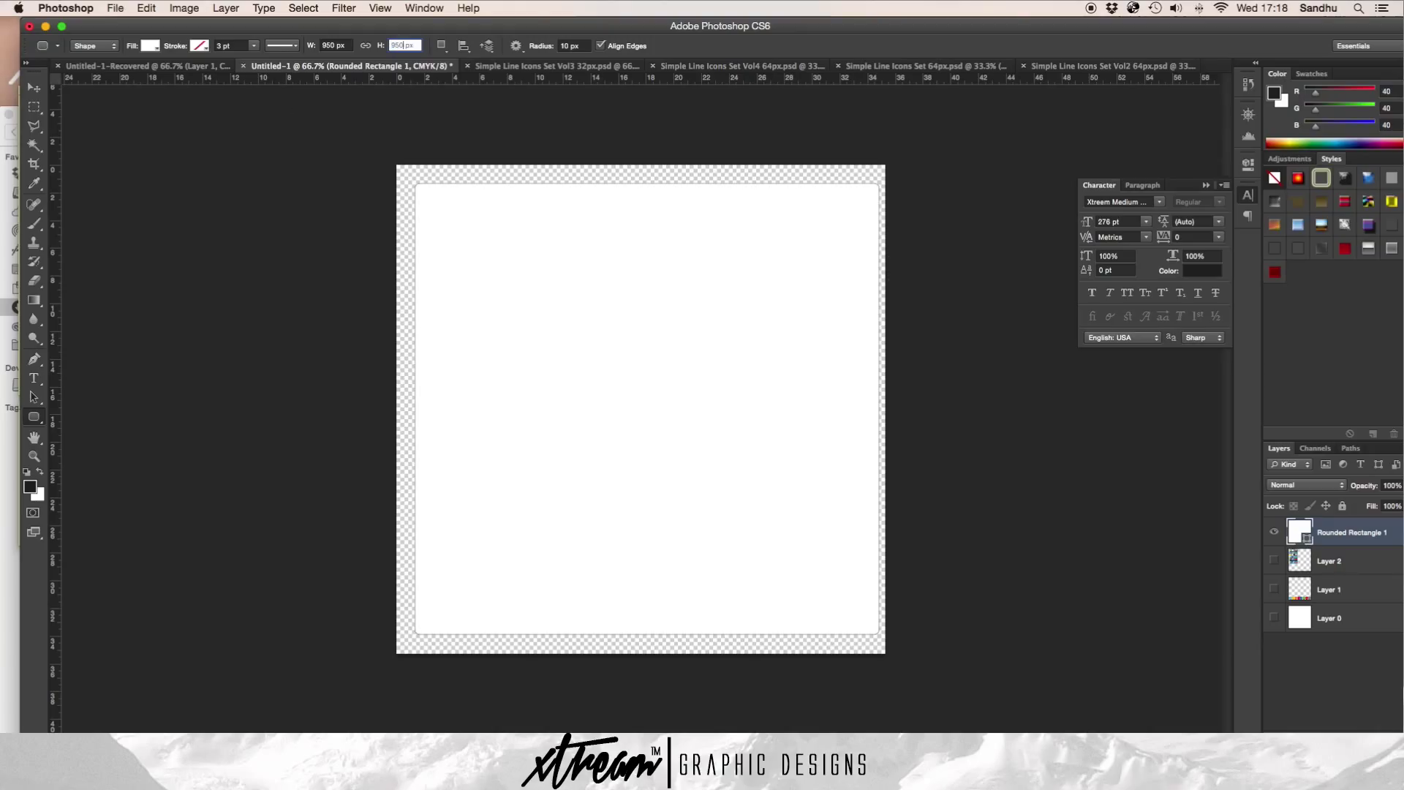
key(Return)
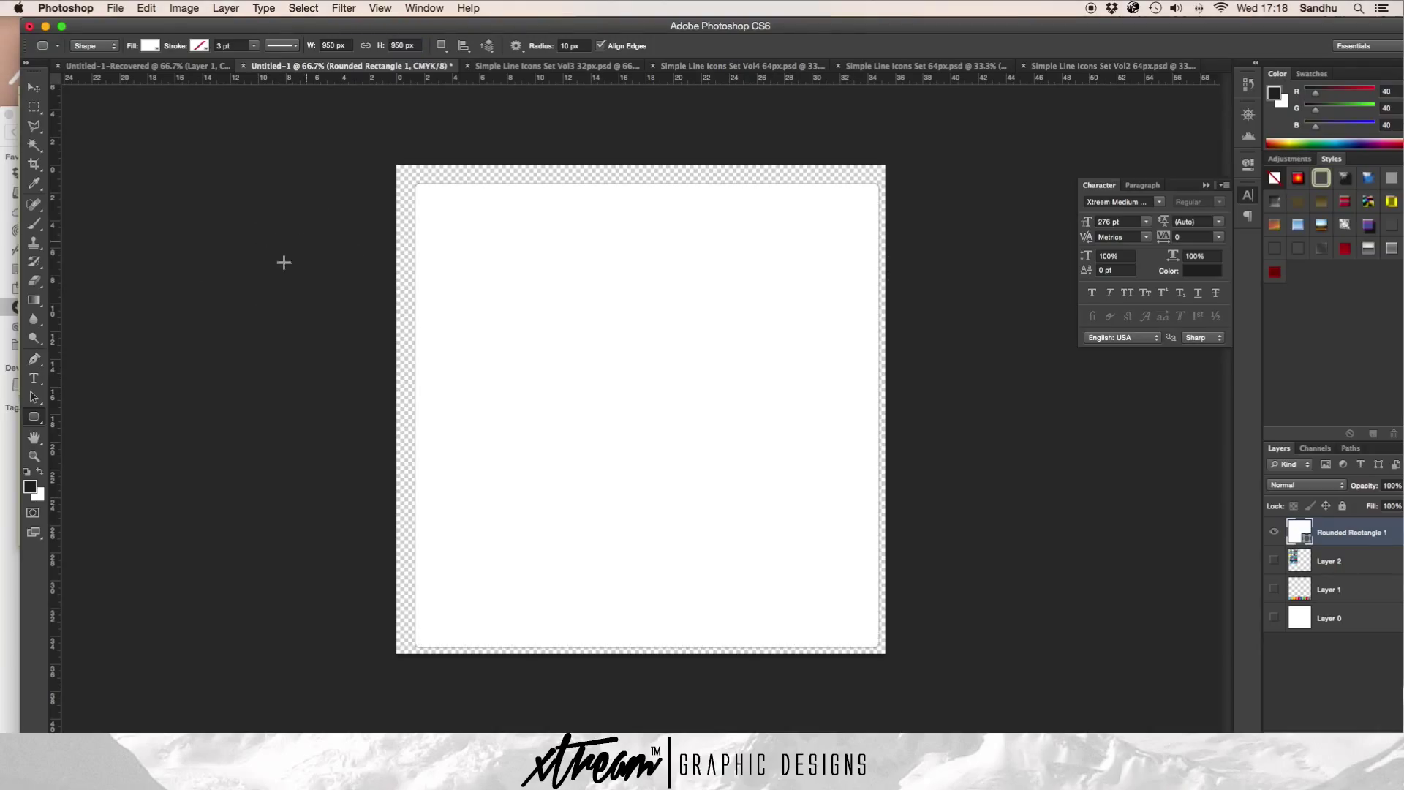
- Set the Rounded Rectangle Tool's corner radius to 140 px
mouse_move(253, 28)
mouse_down()
mouse_move(471, 6)
mouse_move(248, 6)
mouse_up()
click(564, 44)
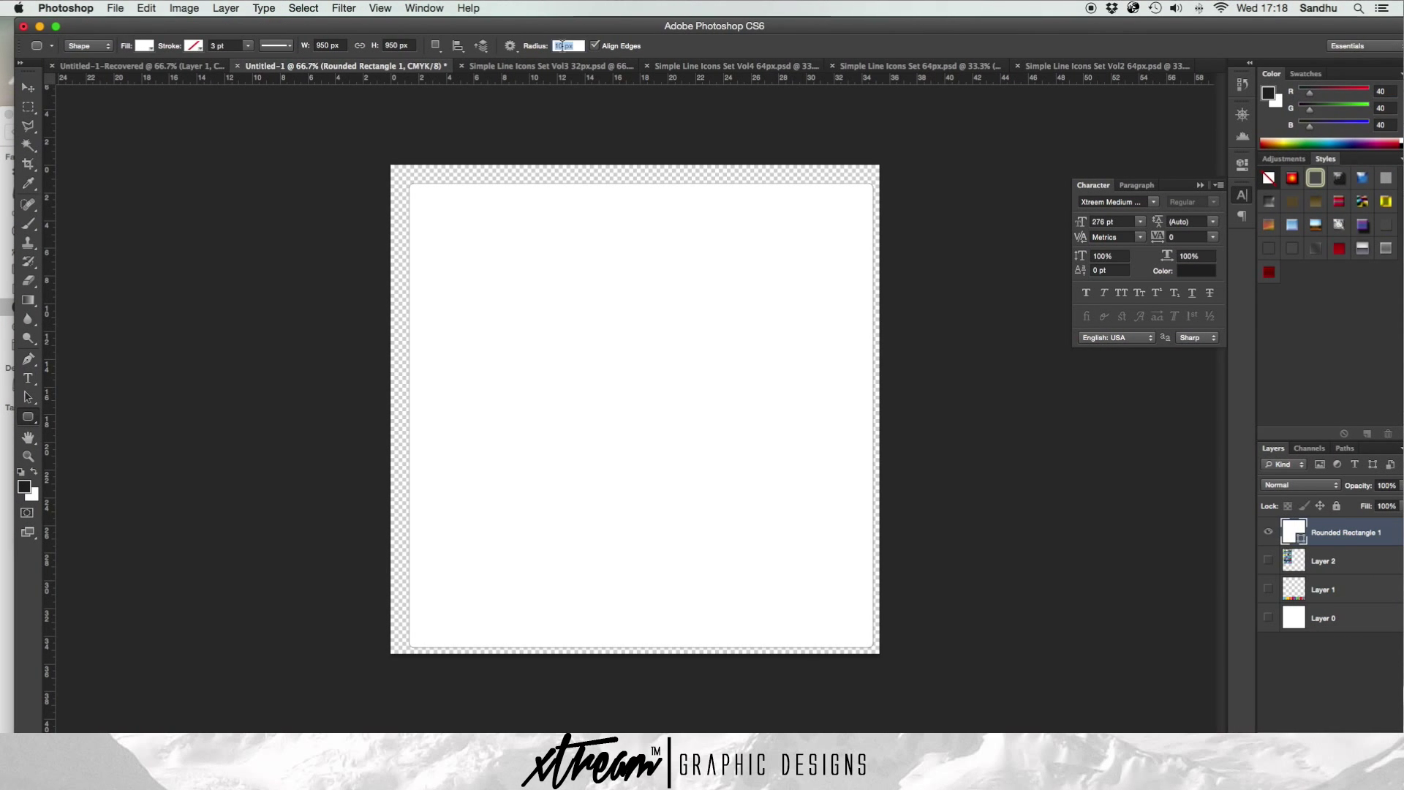
key(BackSpace)
text(4)
text(0)
key(Return)
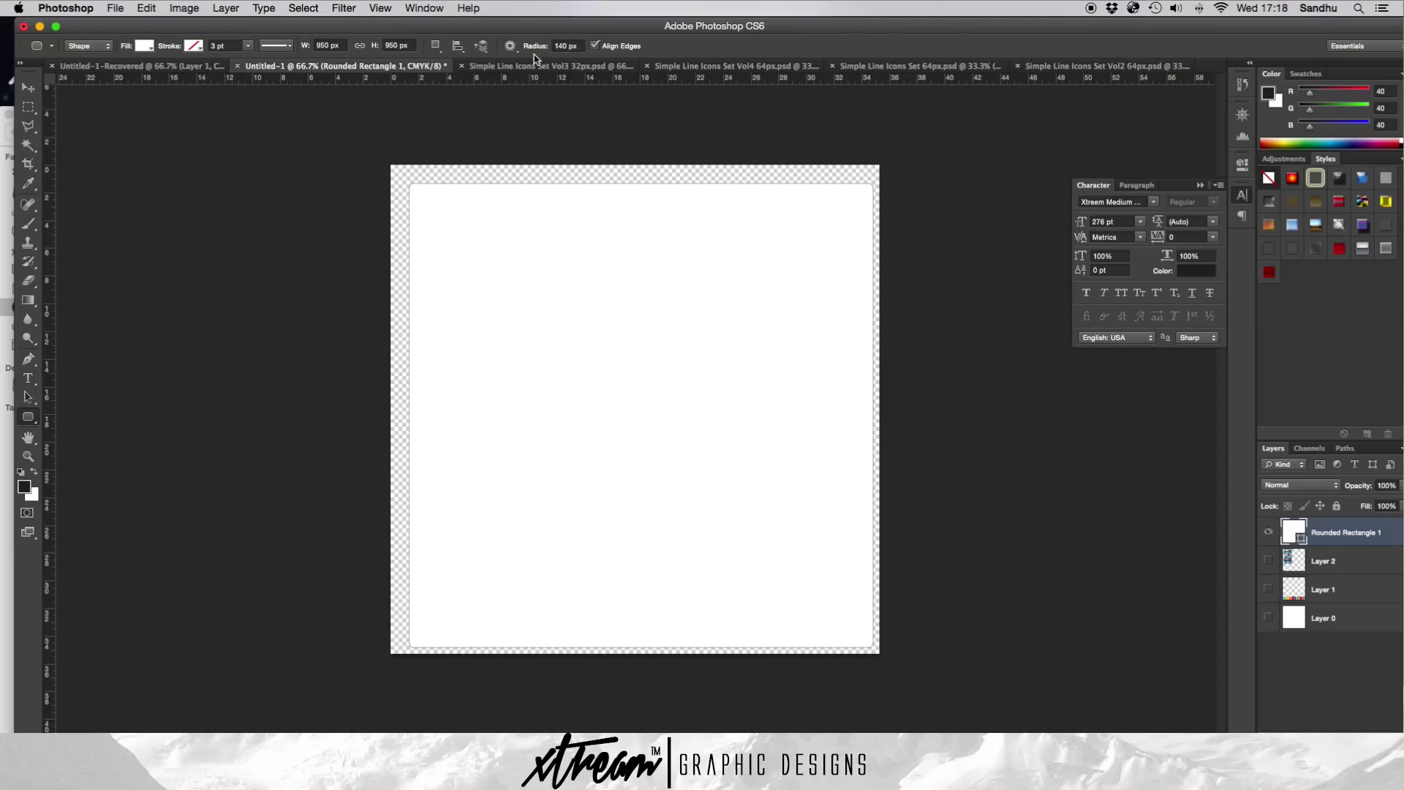
mouse_move(579, 26)
mouse_down()
mouse_move(790, 6)
mouse_move(598, 5)
mouse_up()
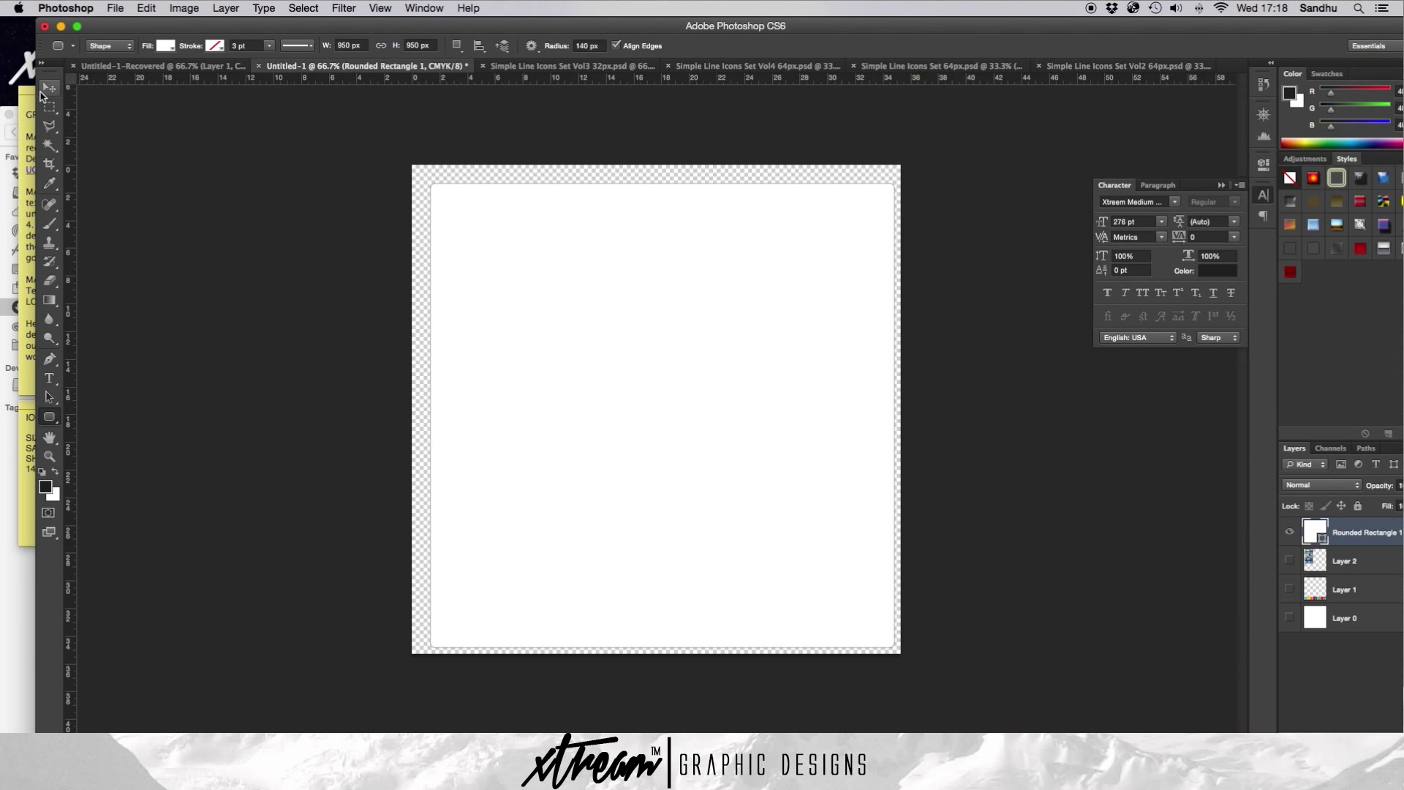
- Delete the existing rounded rectangle and redraw it about 930 x 930 px with the 140 px radius
click(49, 88)
key(Delete)
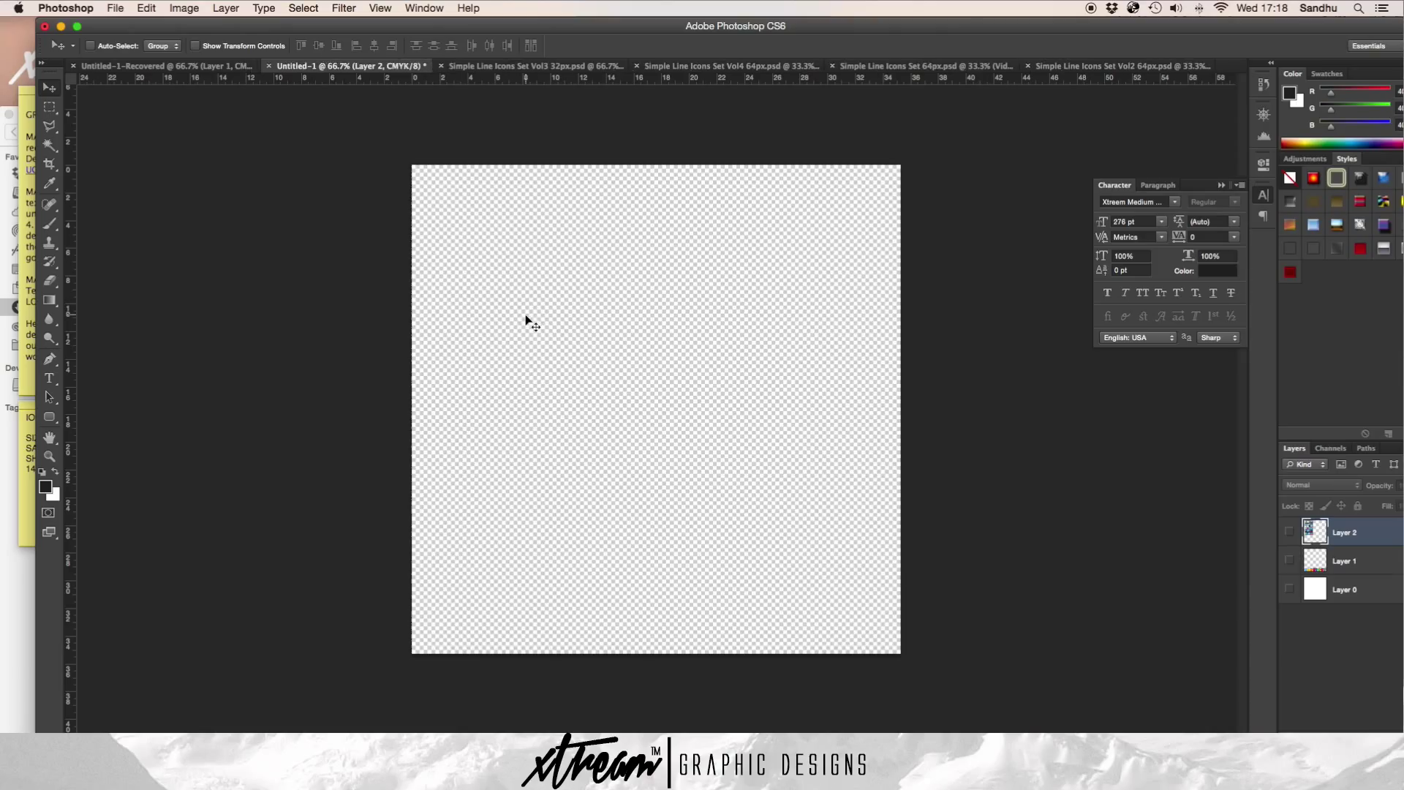
click(49, 417)
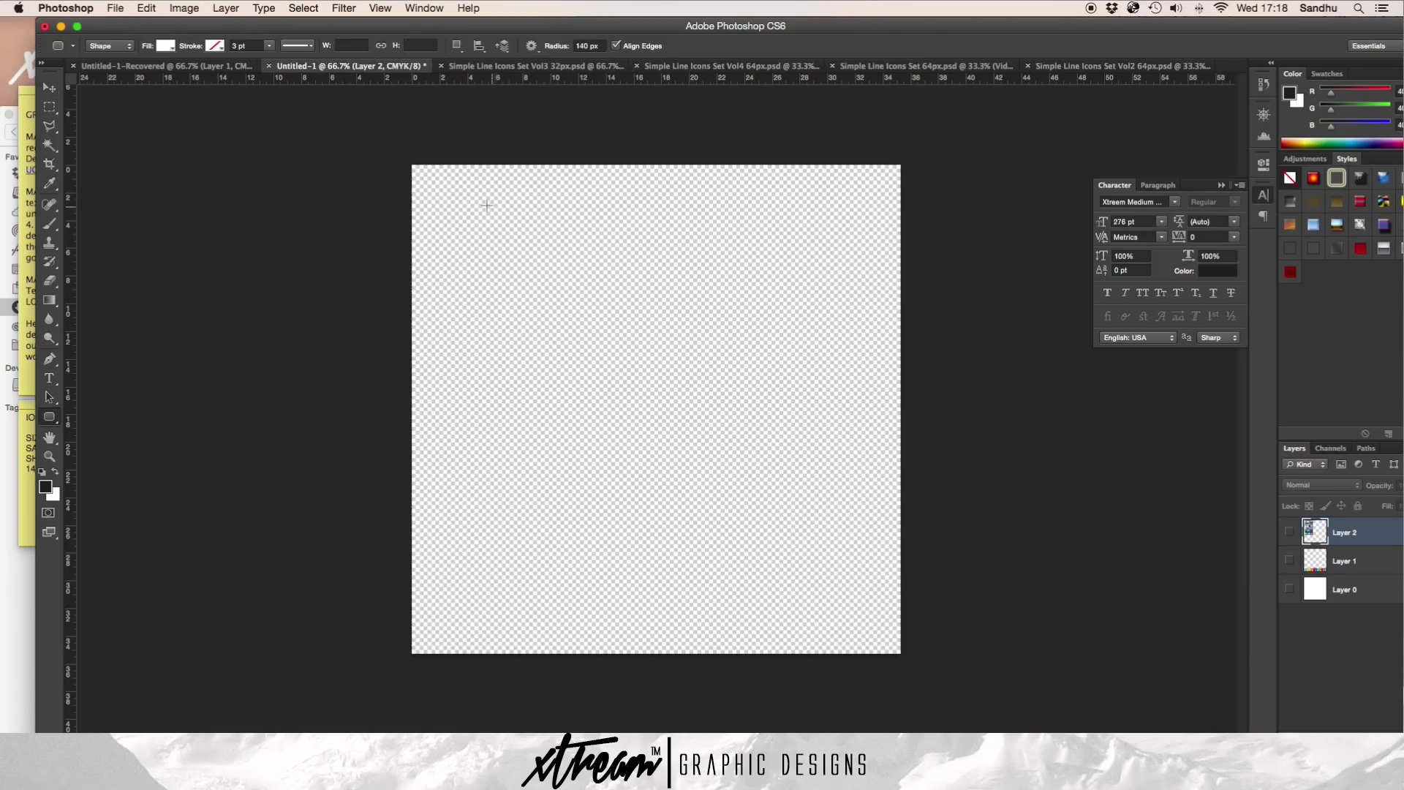
drag(437, 188, 1144, 641)
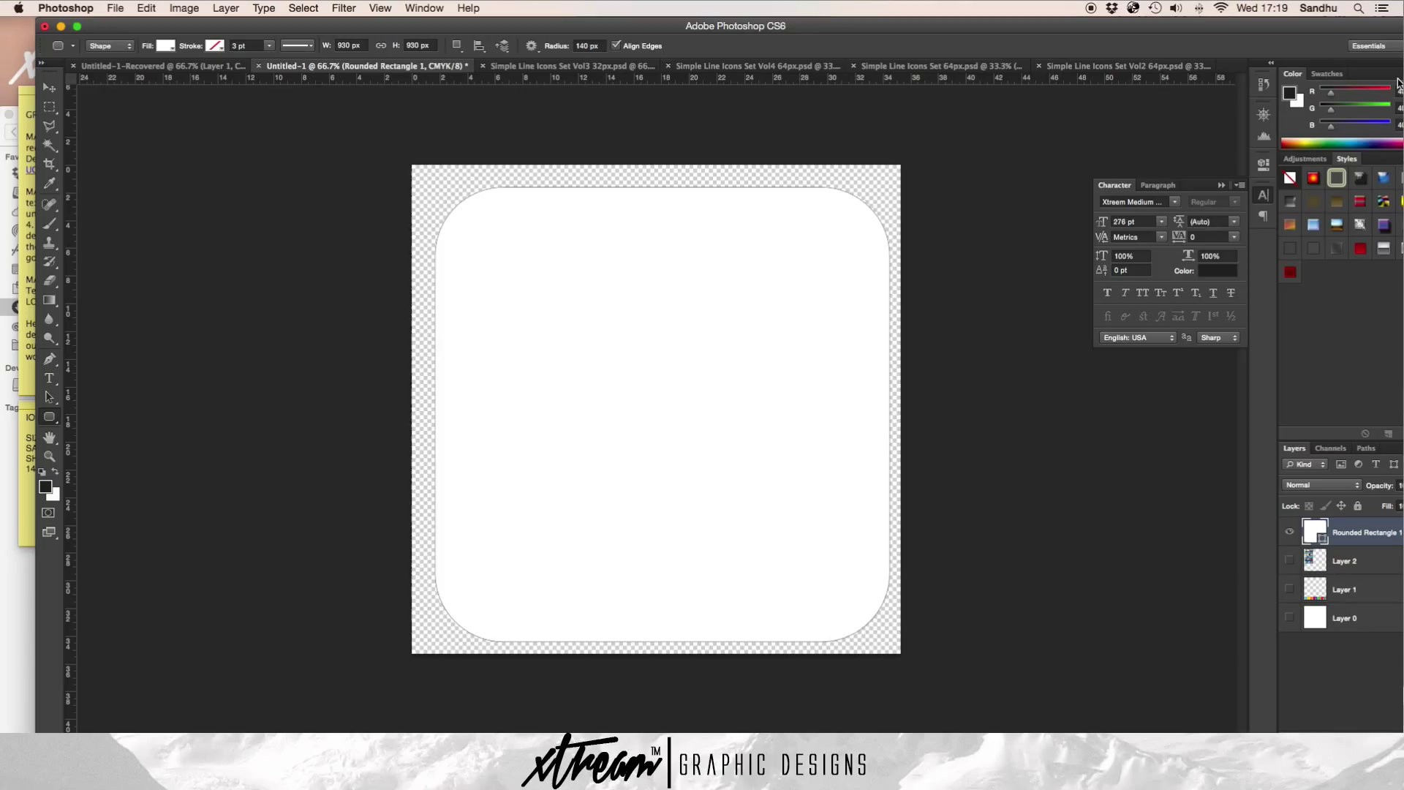
- Replace the rounded rectangle with a trial shape about 694 x 694 px using a 500 px corner radius, and delete the trial
double_click(588, 46)
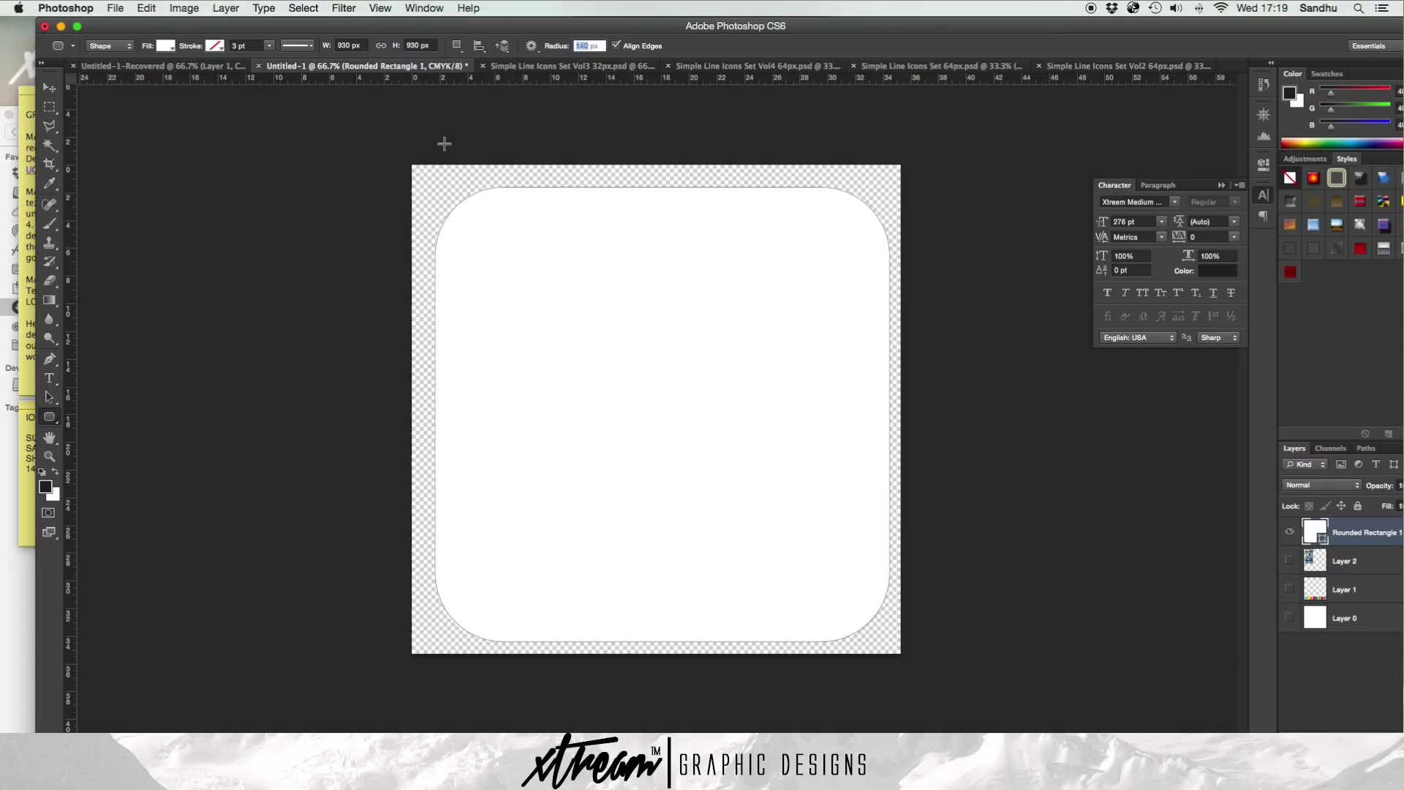
text(500)
key(Return)
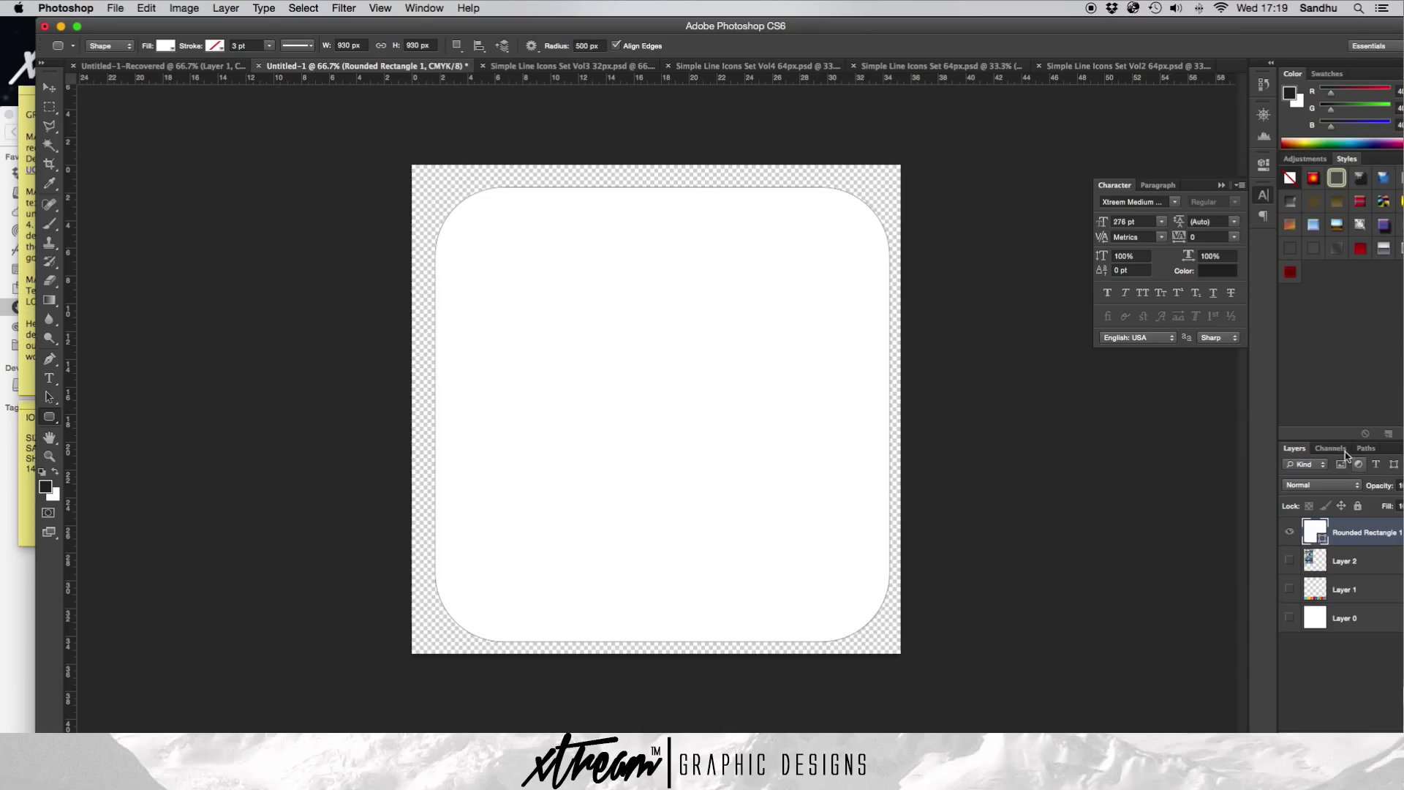
key(Delete)
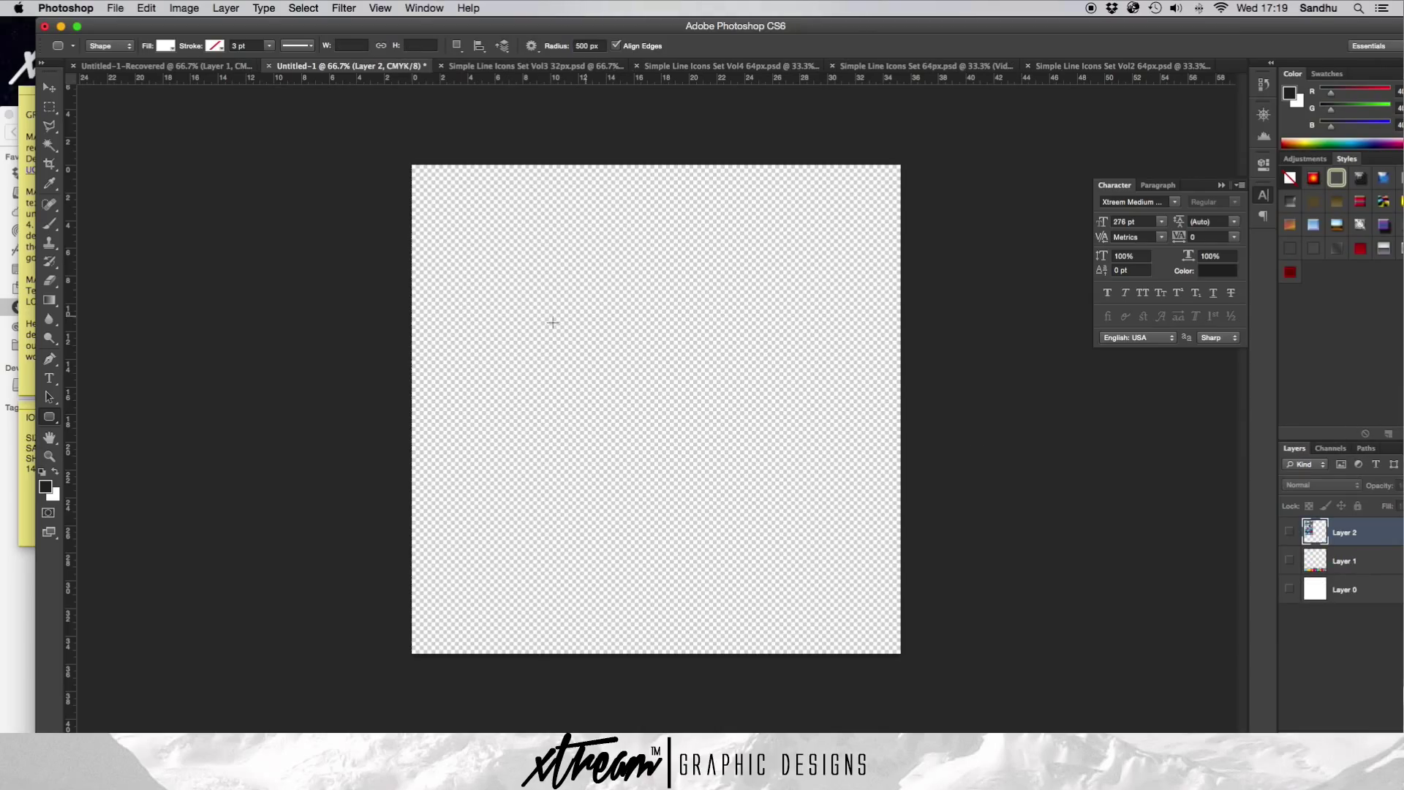
drag(485, 246, 1112, 571)
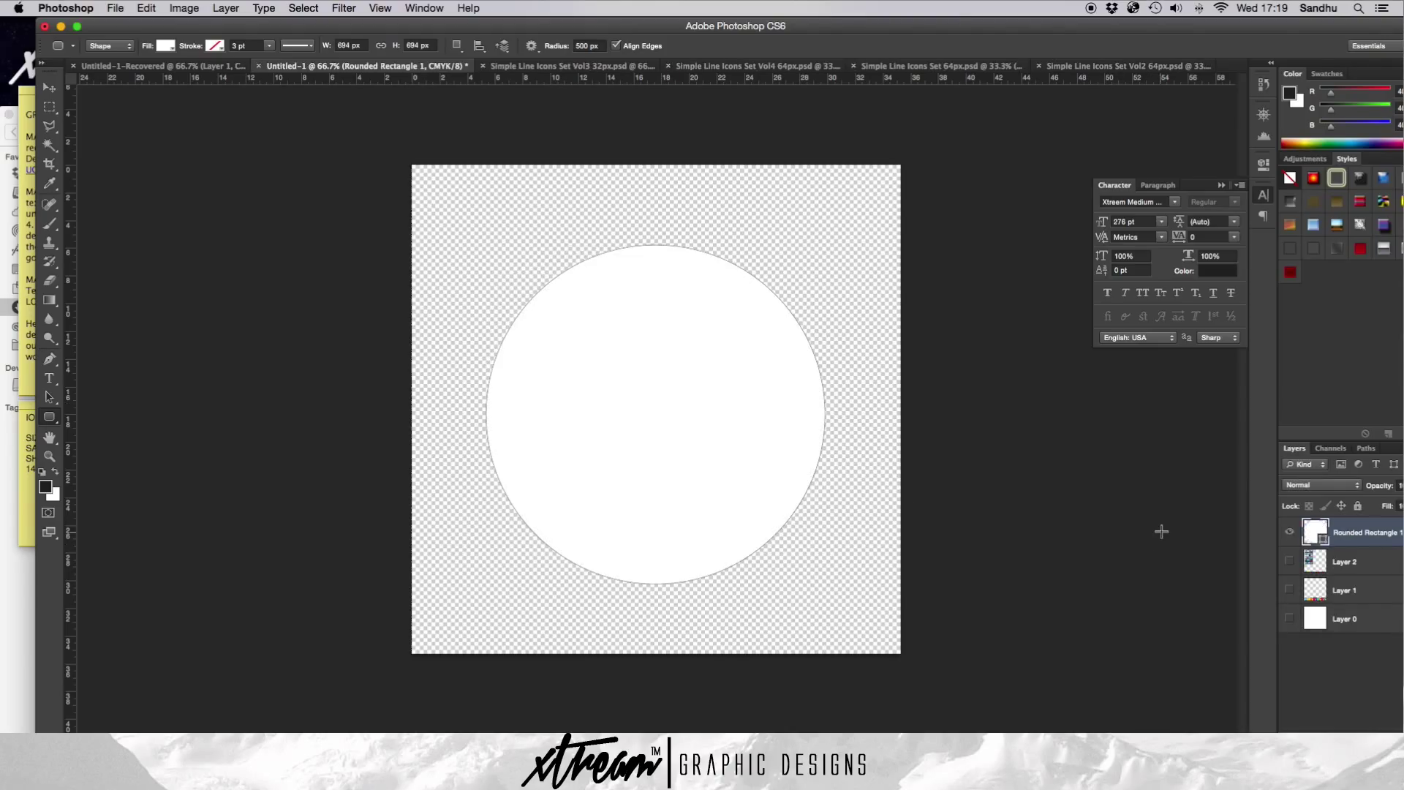
key(Delete)
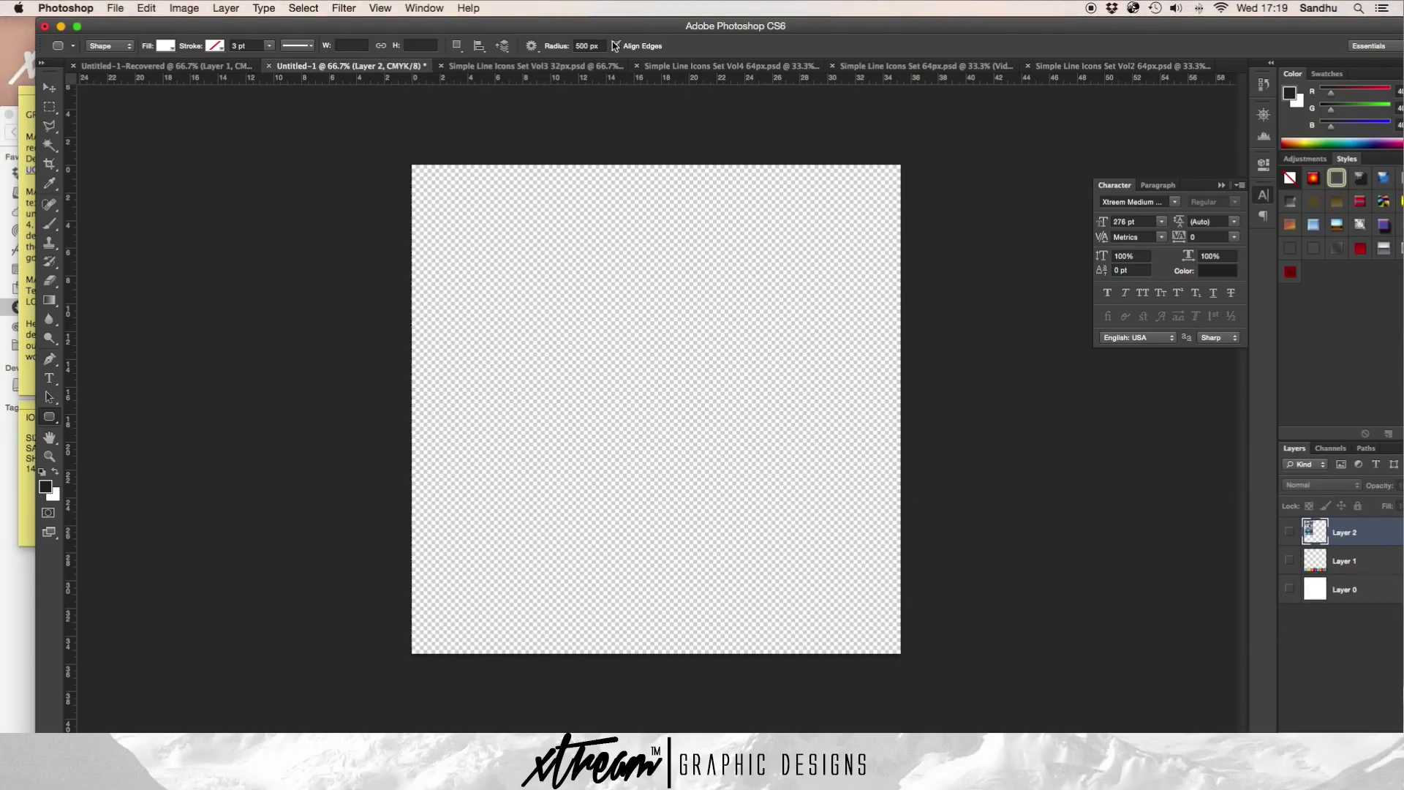
- Set the corner radius to 140 px and draw a rounded rectangle about 908 x 908 px on the canvas
double_click(590, 45)
drag(455, 27, 485, 27)
text(140)
key(Return)
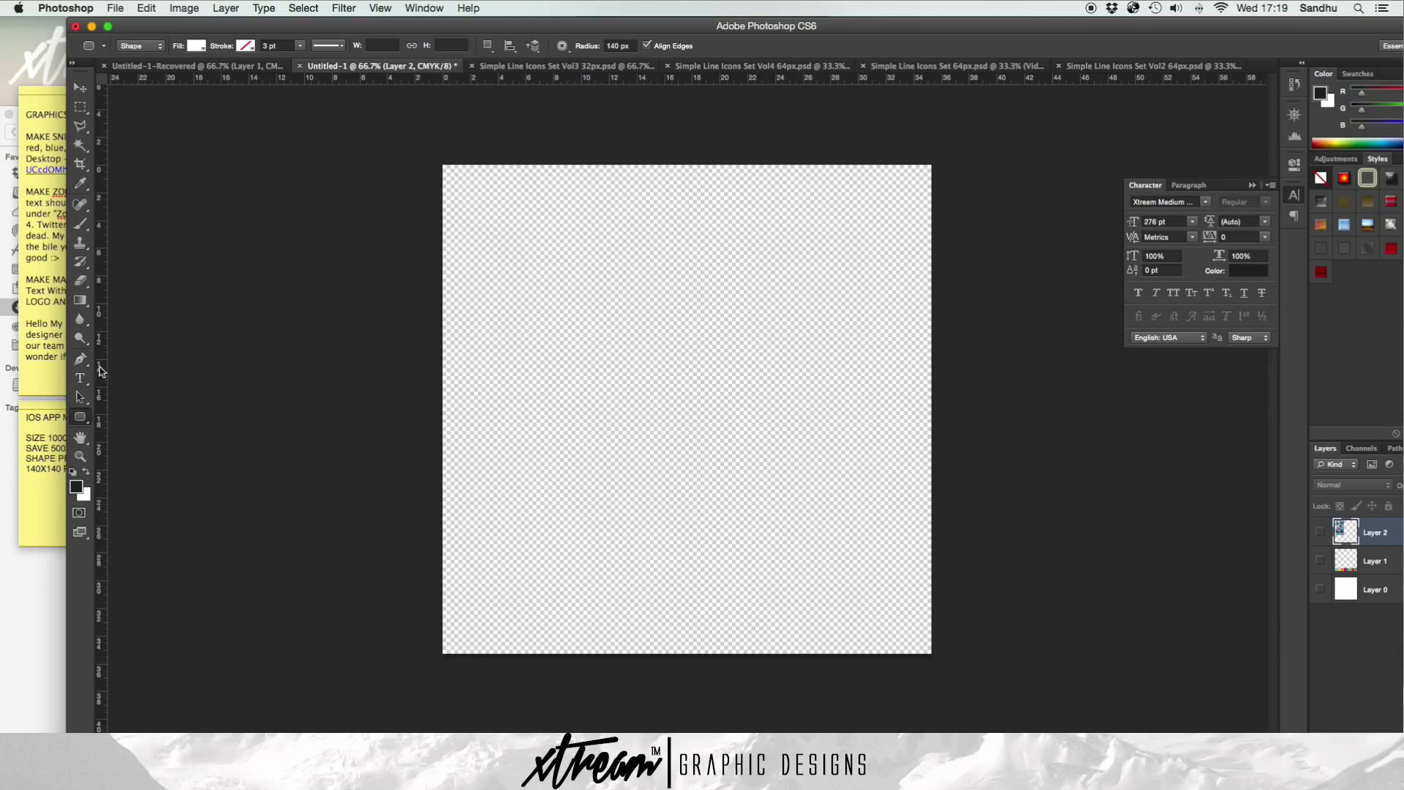
drag(476, 191, 1151, 637)
- Resize the new rounded rectangle to 950 px wide and 950 px high
double_click(380, 45)
text(950)
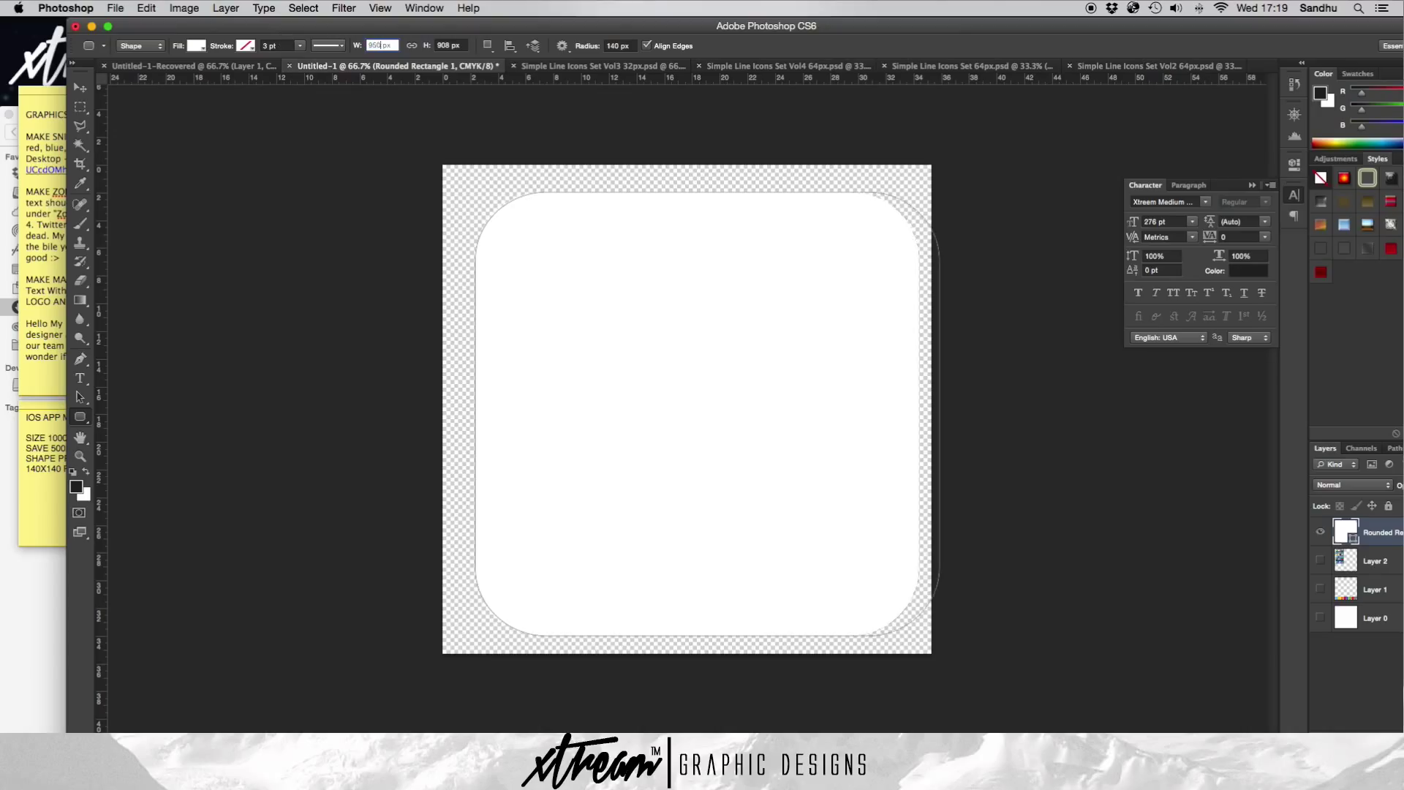
key(Return)
double_click(449, 44)
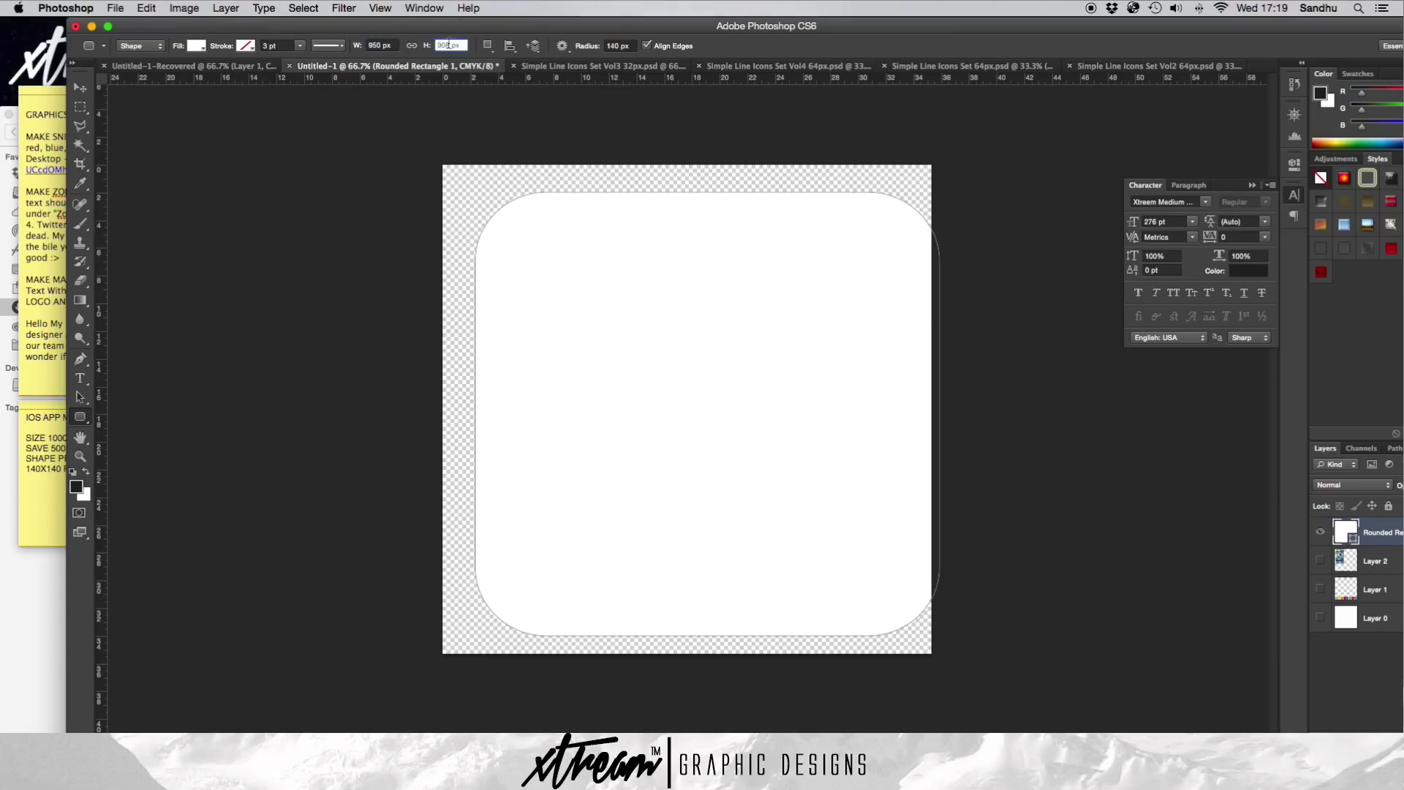
text(950)
key(Return)
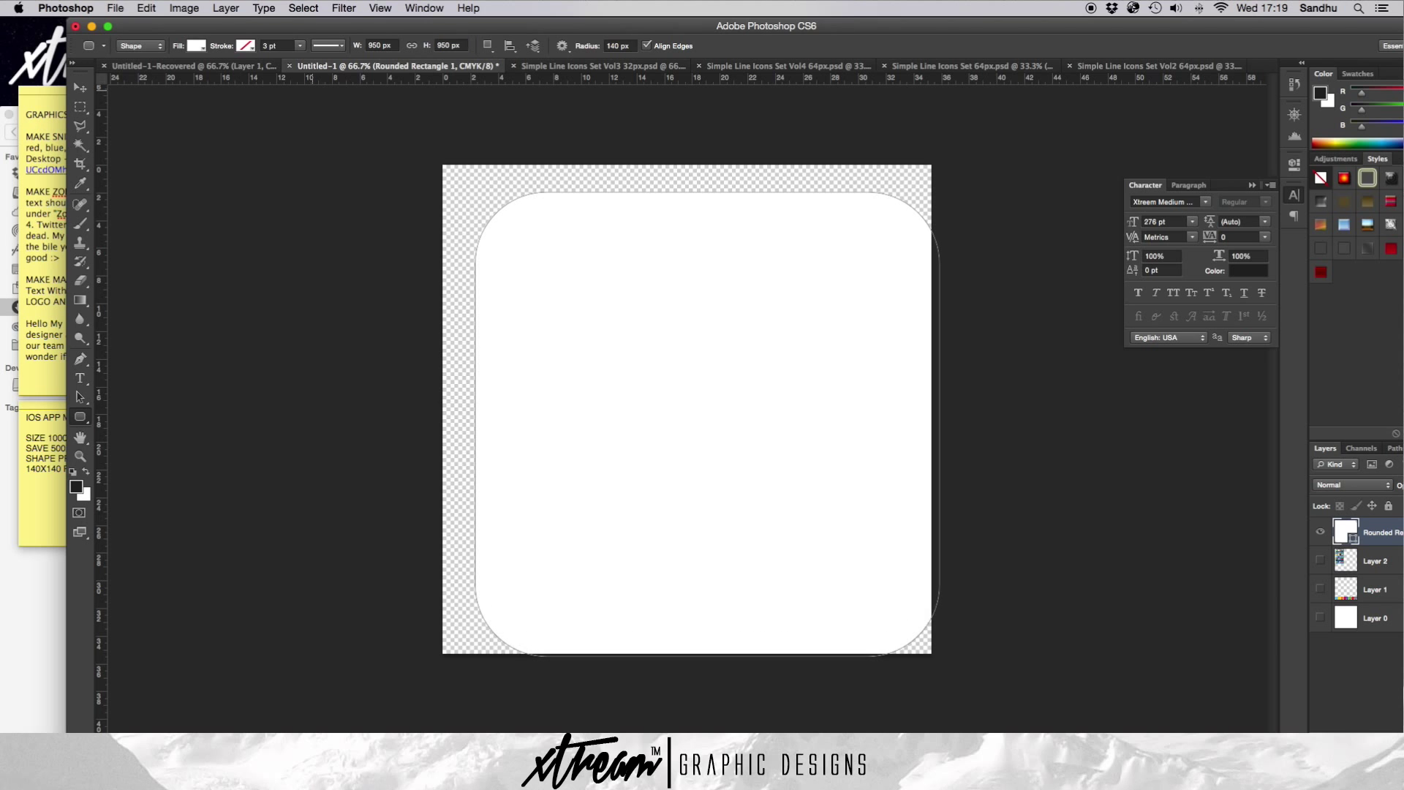
double_click(156, 28)
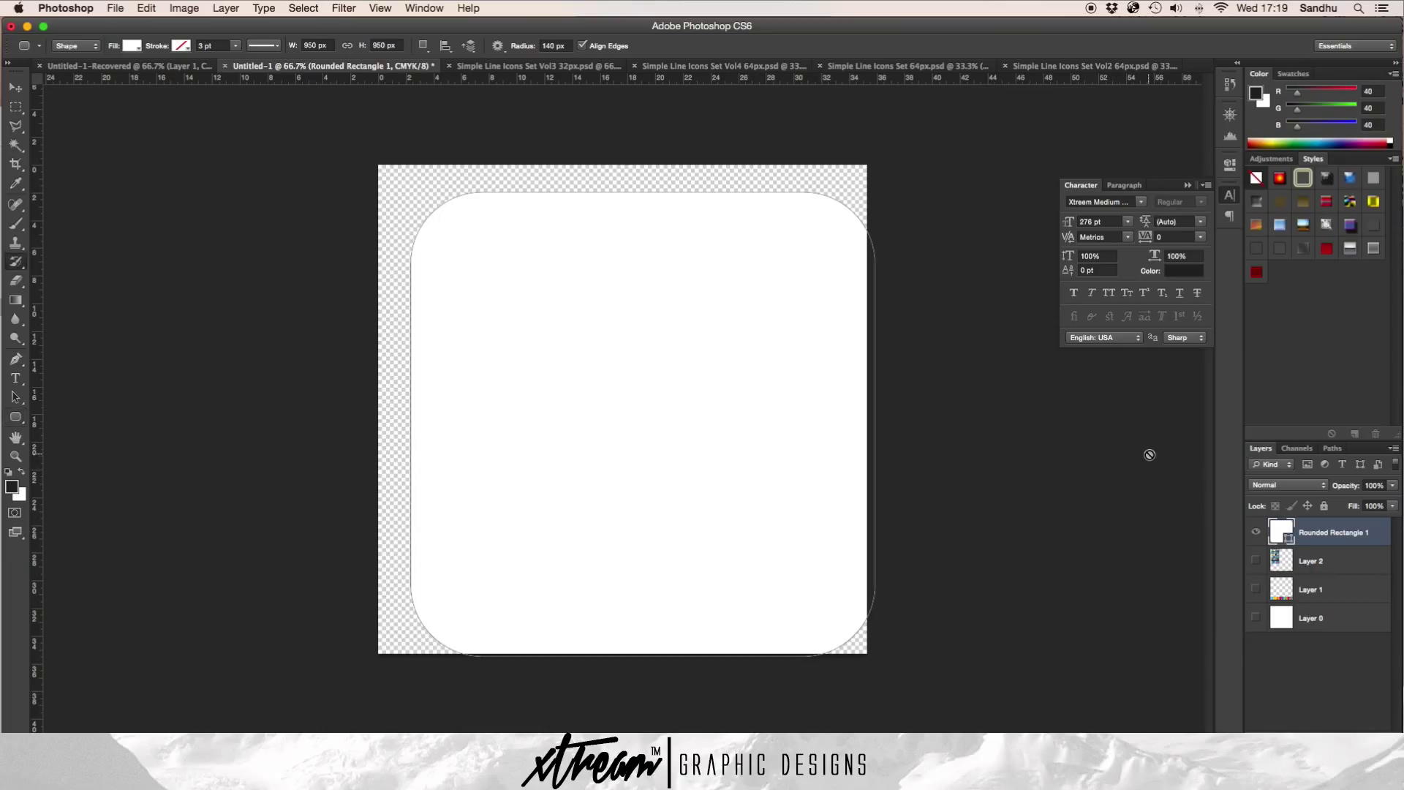
- Select the whole canvas and align the rounded rectangle to its vertical and horizontal centers with the Move tool
key(y)
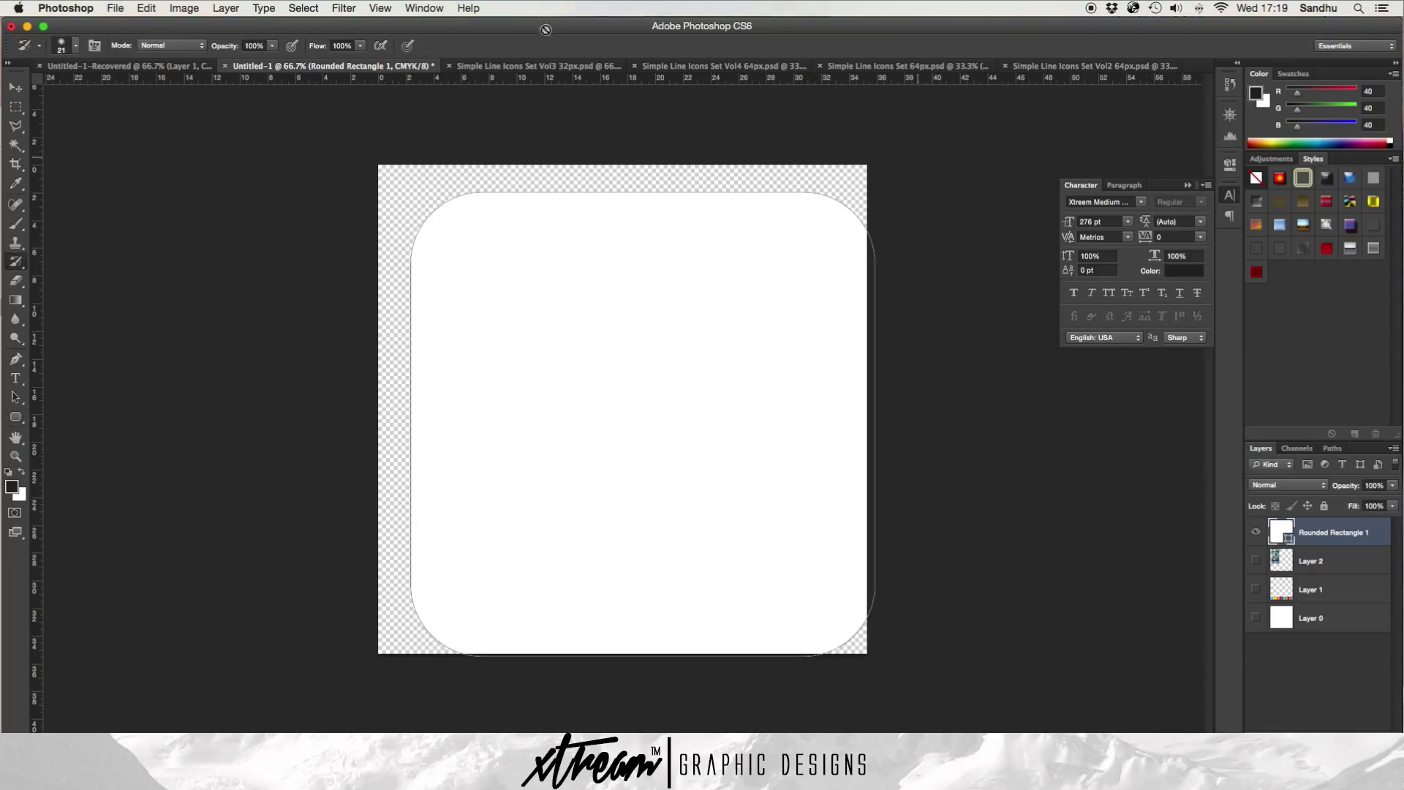
click(12, 88)
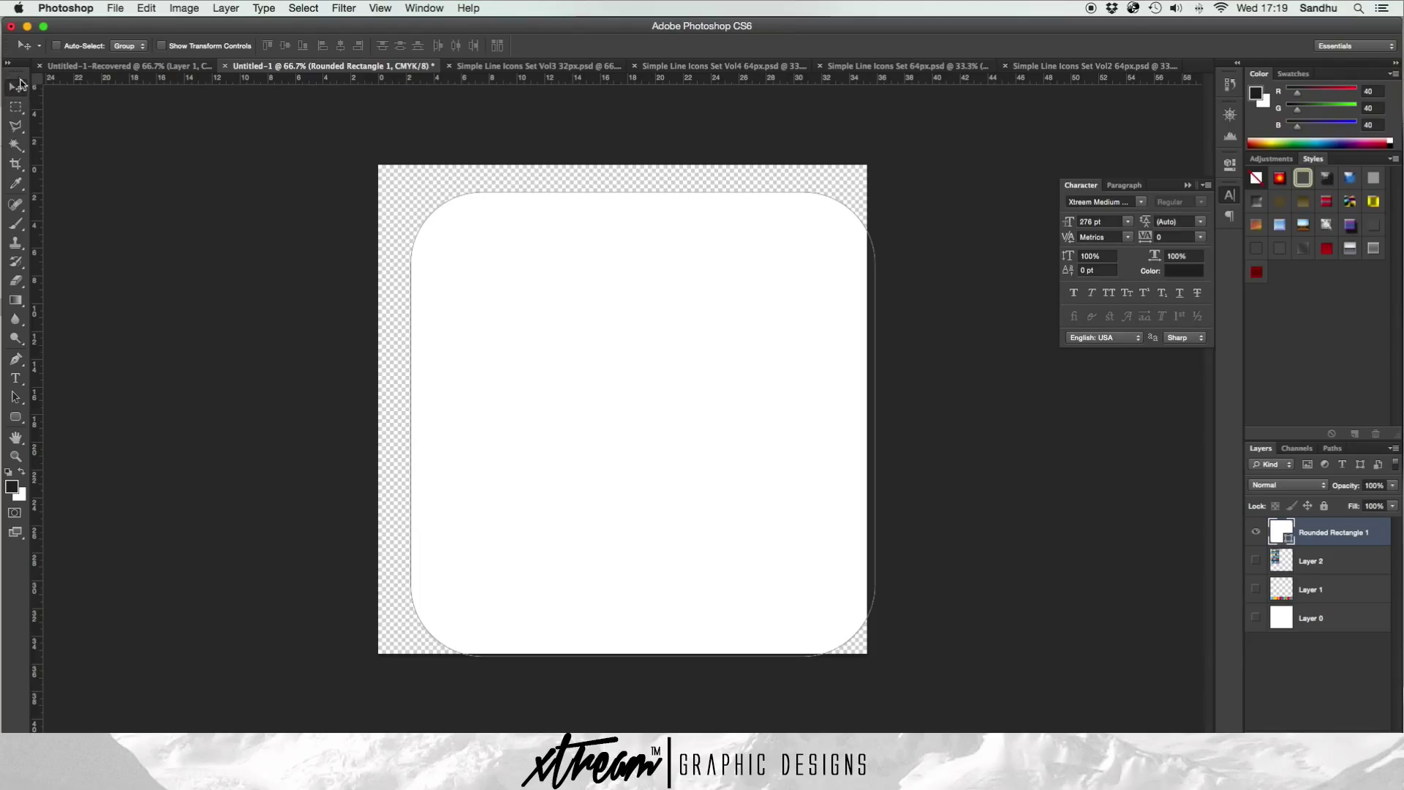
click(303, 9)
key(Escape)
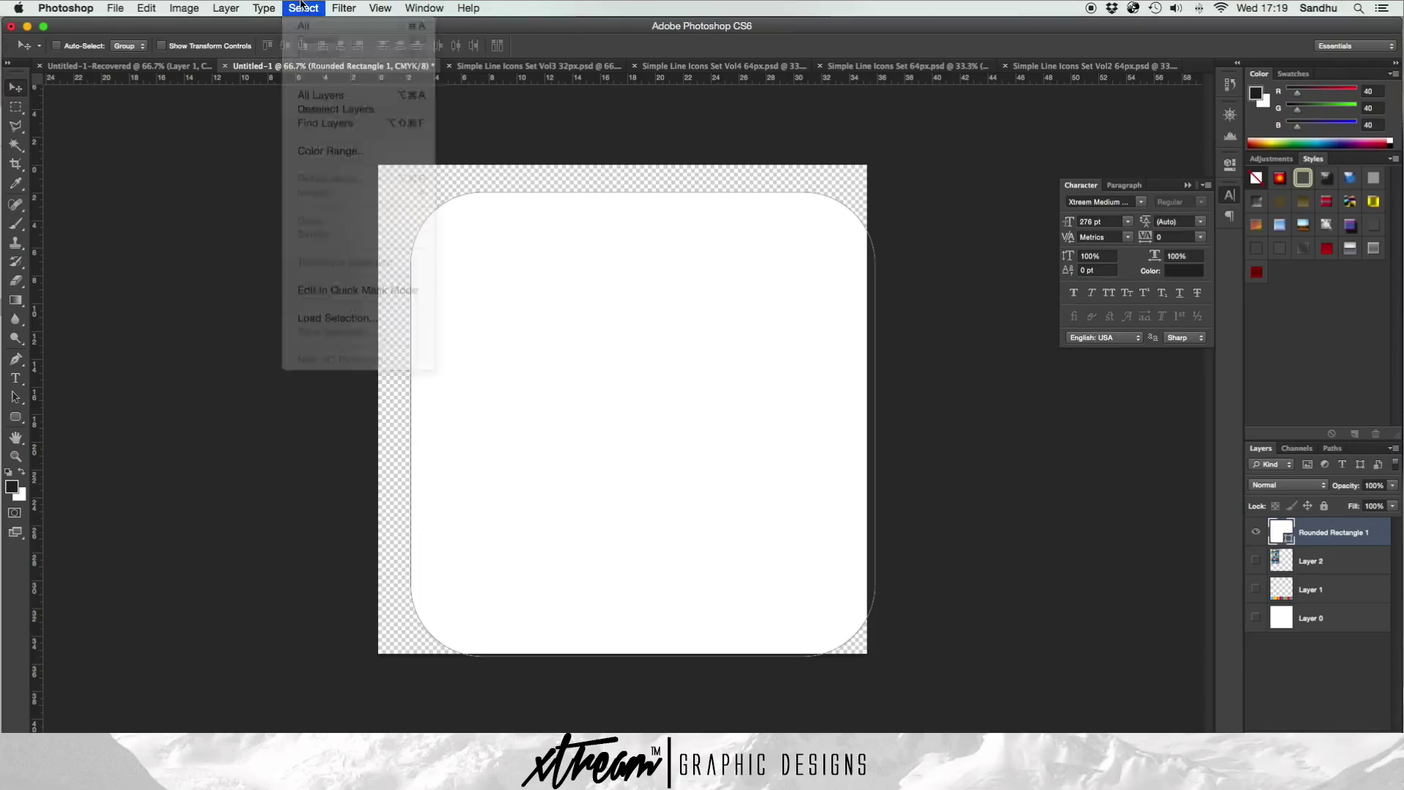
key(super+a)
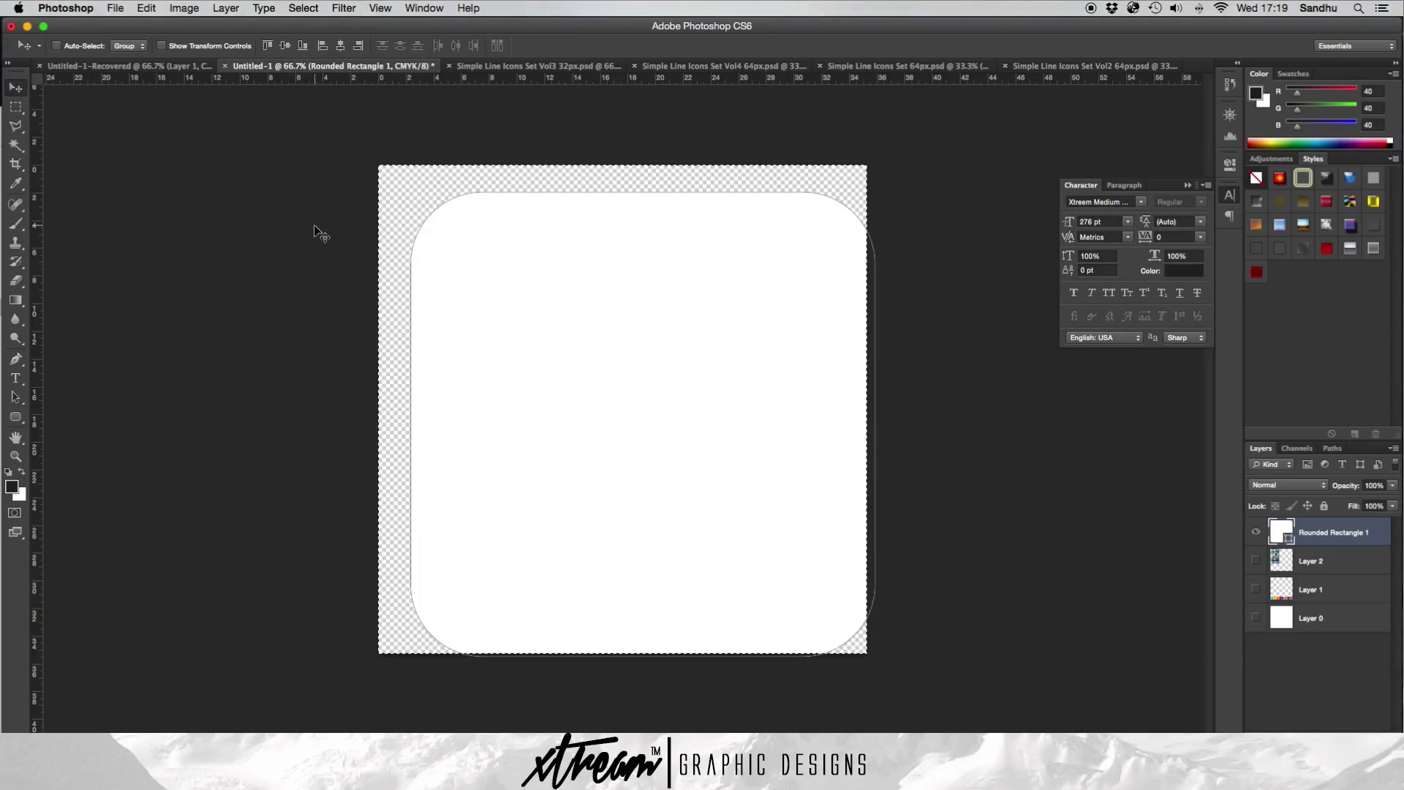
click(284, 49)
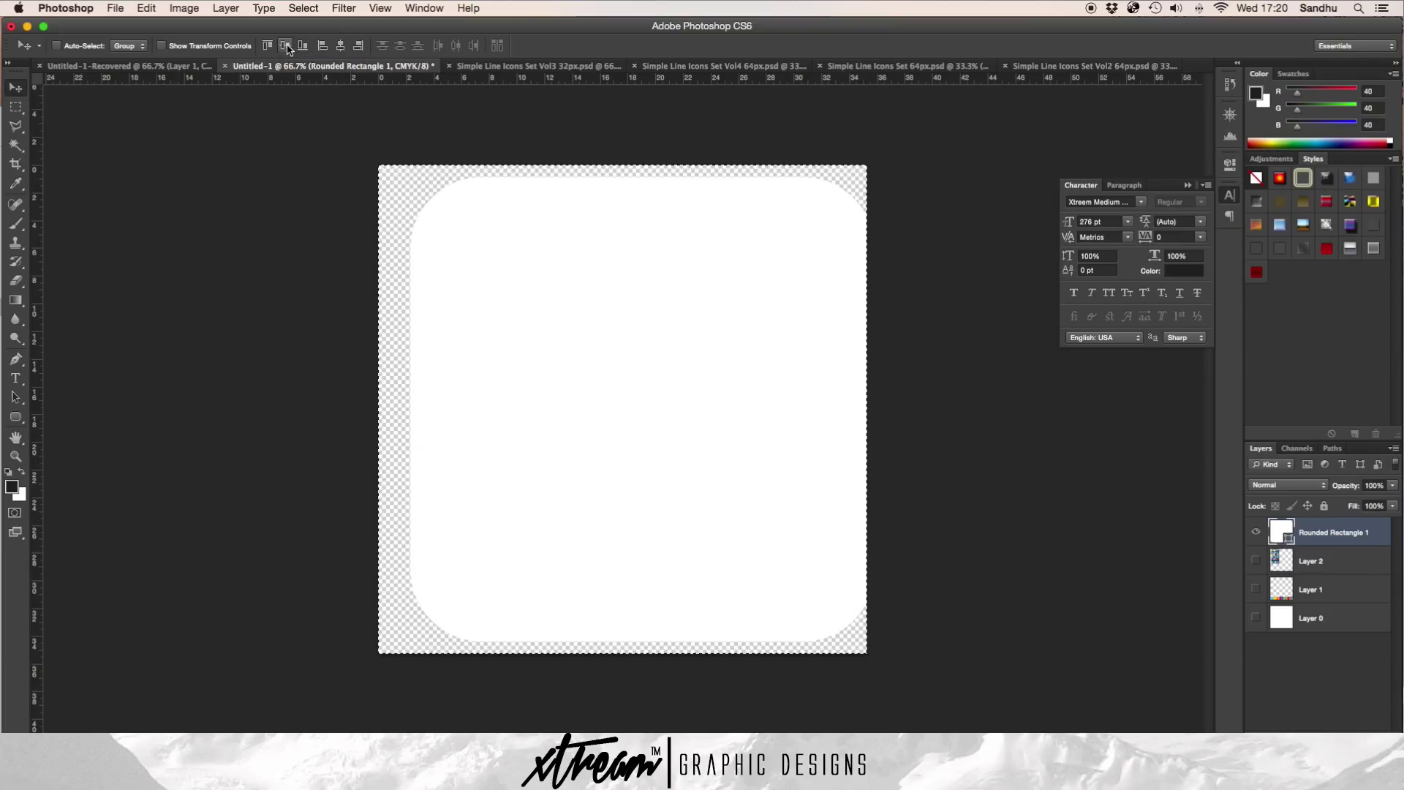
click(341, 49)
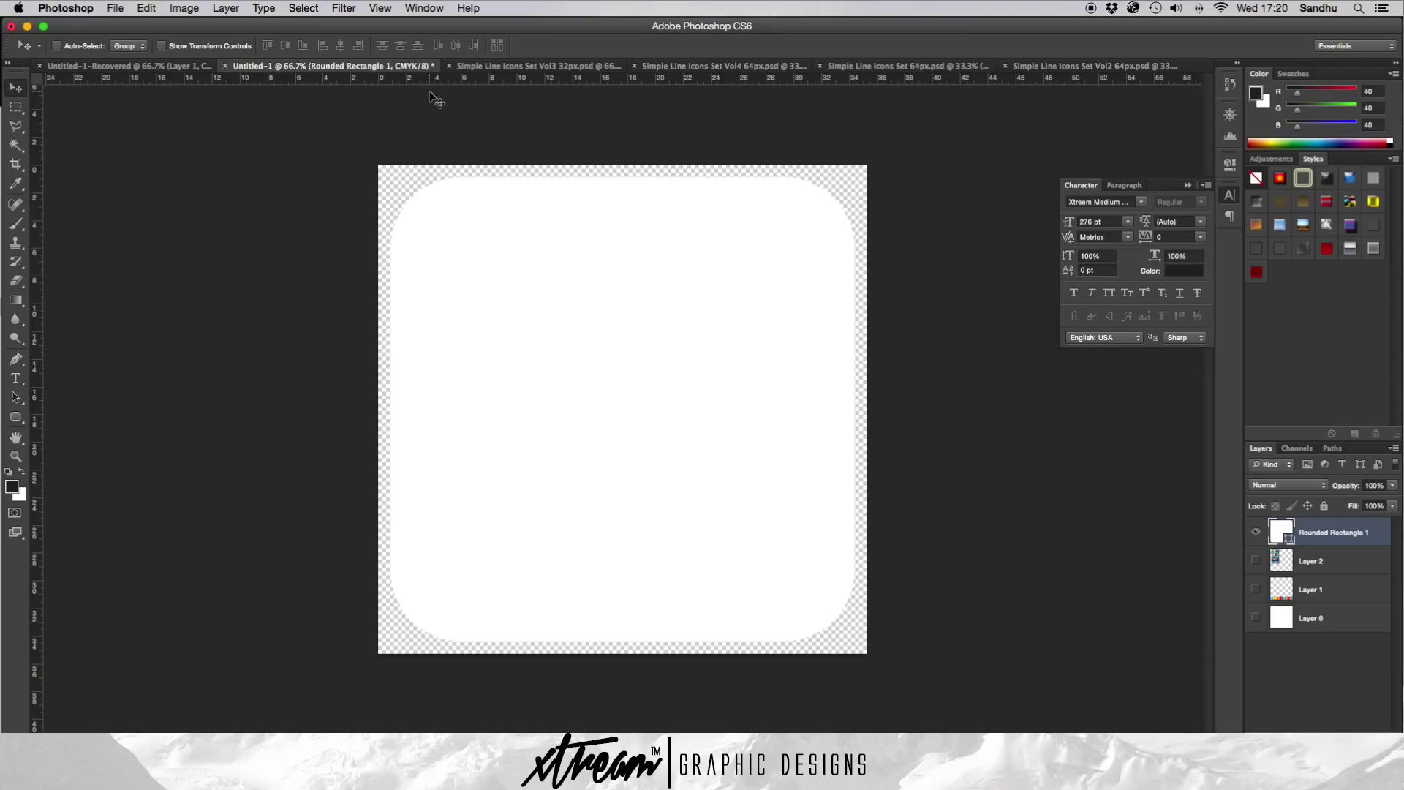
- Show the colour swatches on Layer 1, move that layer above the rounded rectangle, and add an empty layer between them
click(101, 67)
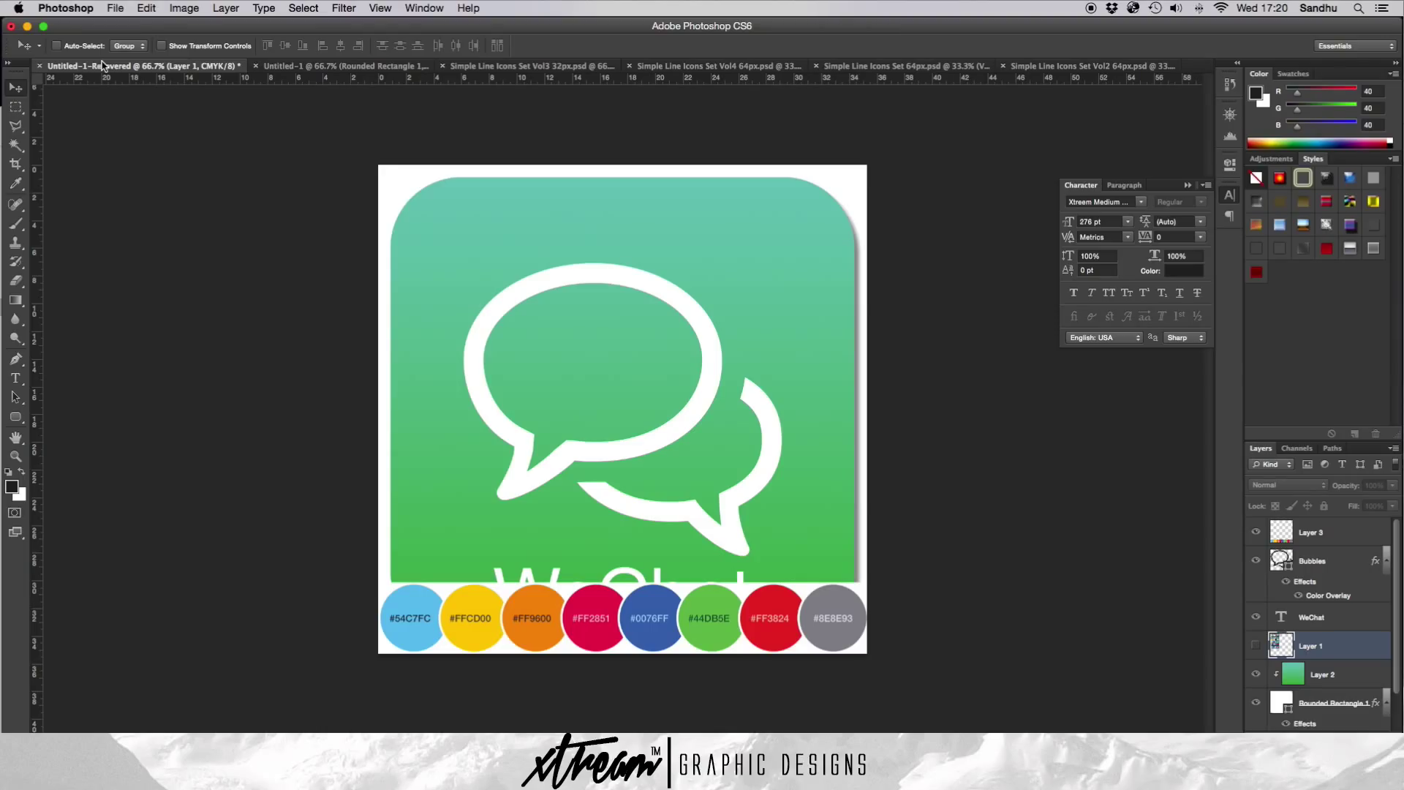
click(338, 67)
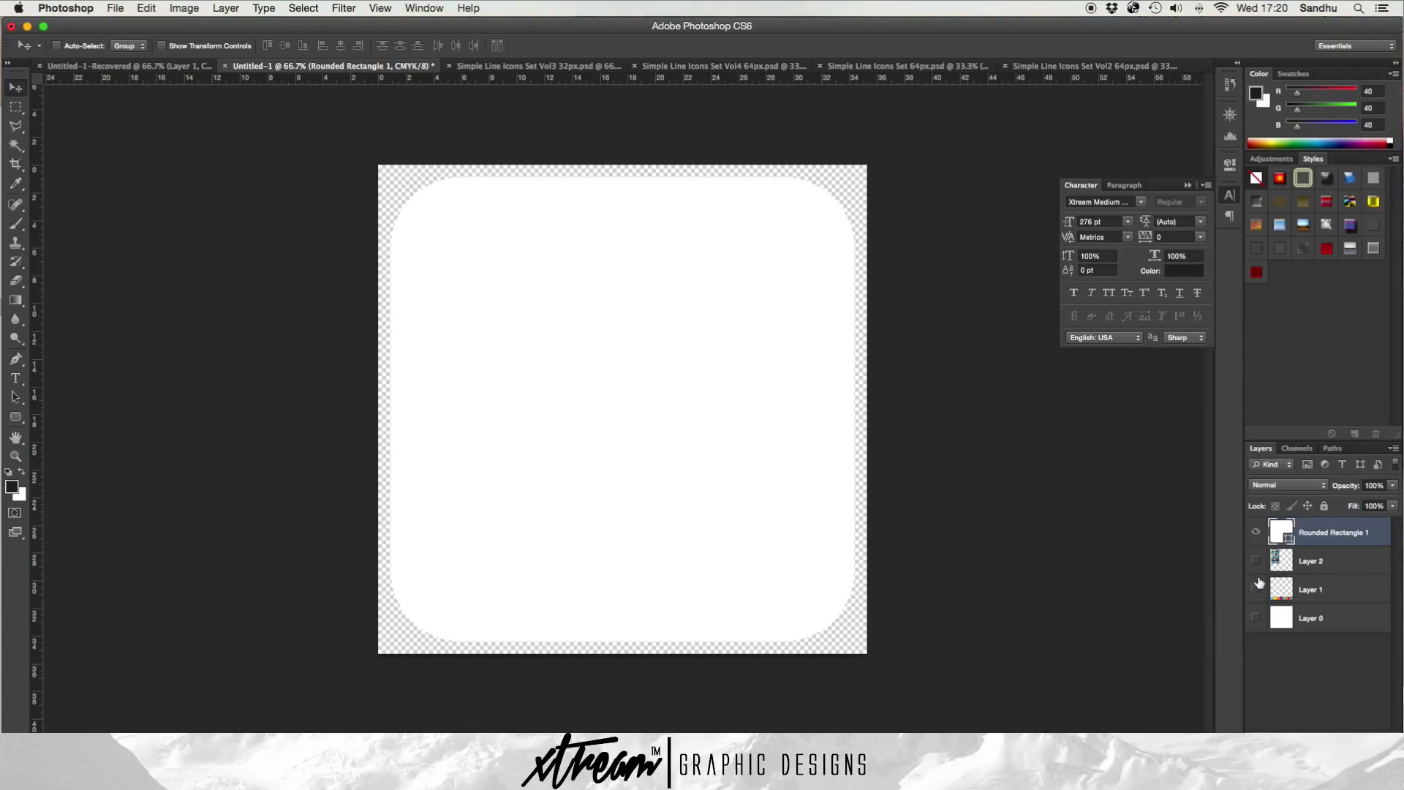
click(1257, 588)
drag(1332, 591, 1329, 521)
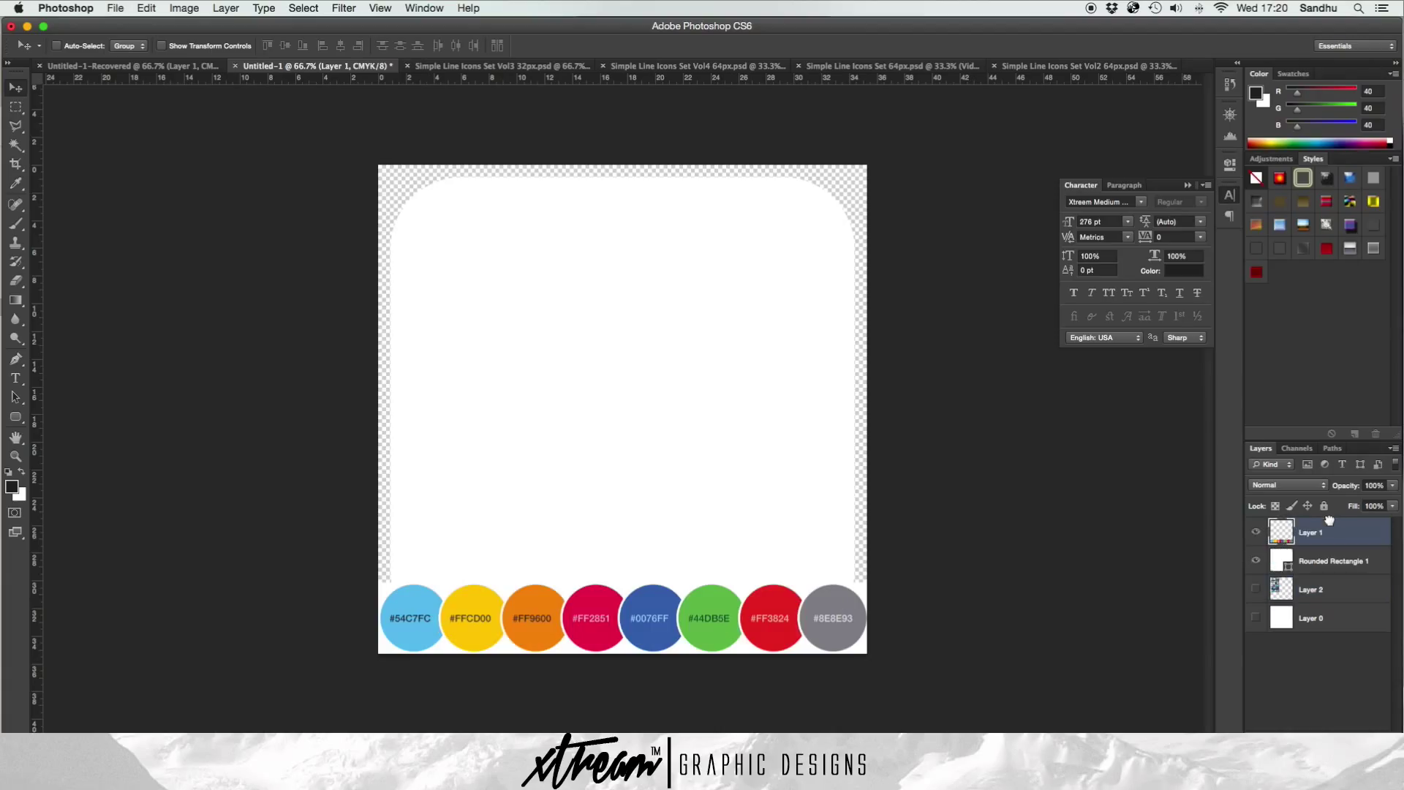
click(1330, 560)
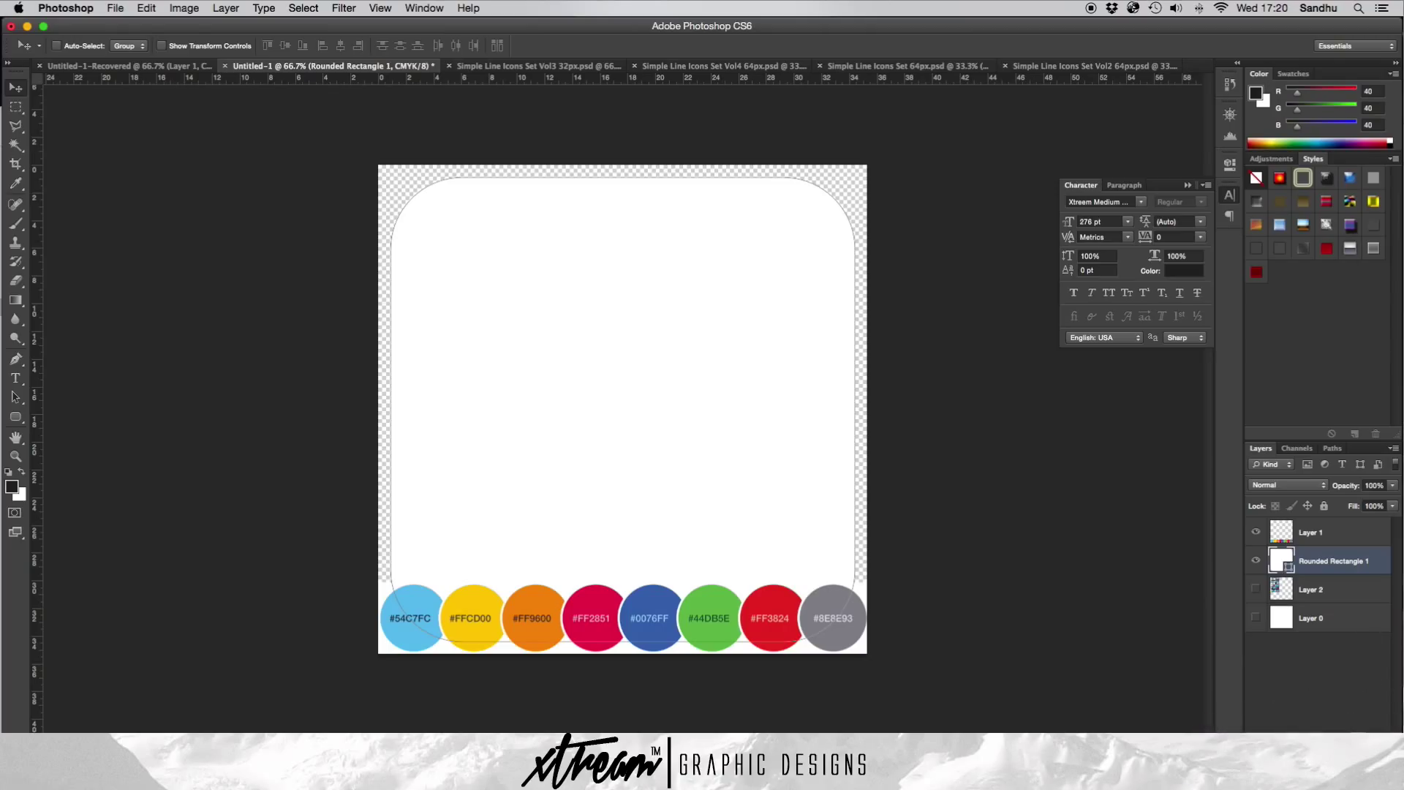
key(super+alt+shift+n)
- Look over the finished WeChat icon document and browse the Simple Line Icons 64px, Vol2 and Vol4 sets
click(144, 67)
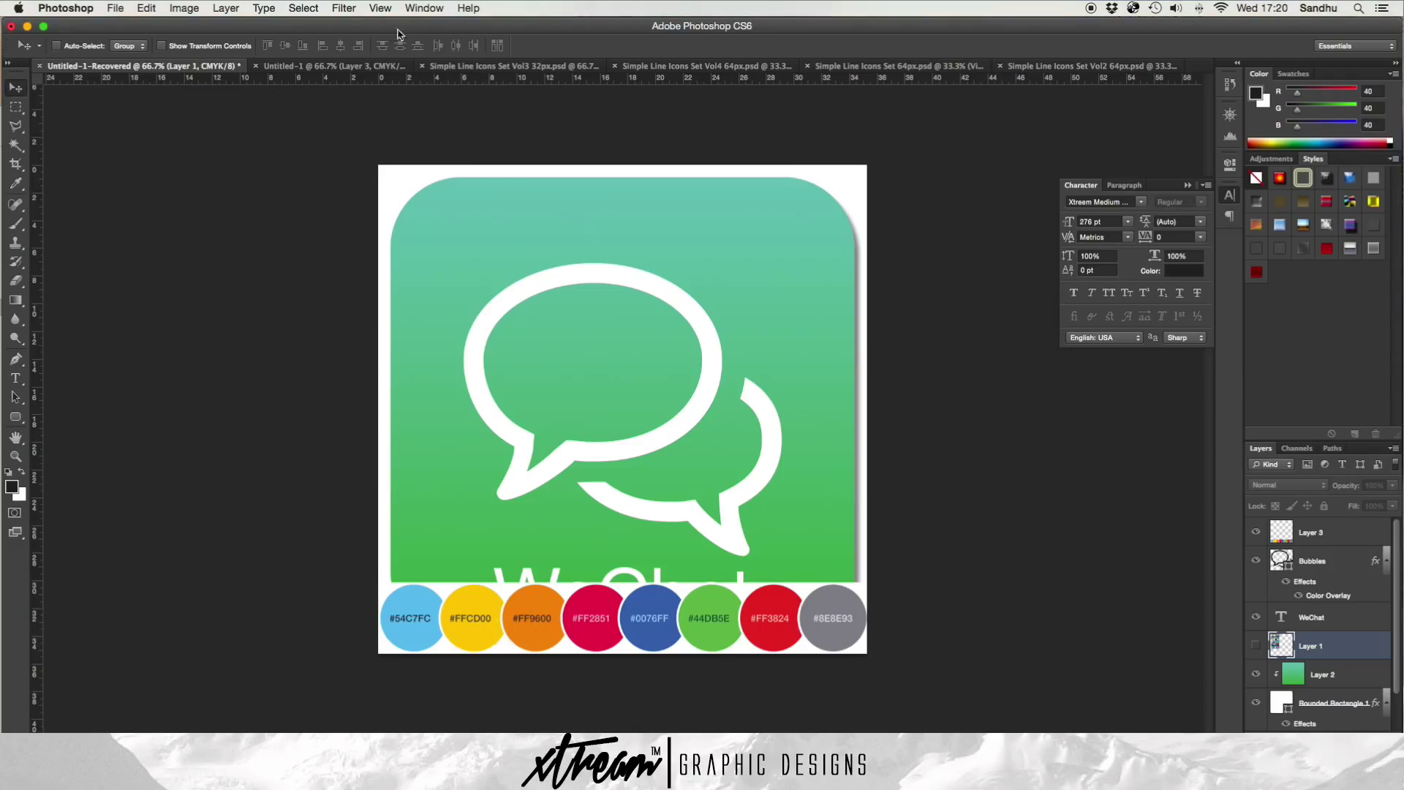
click(410, 66)
click(900, 67)
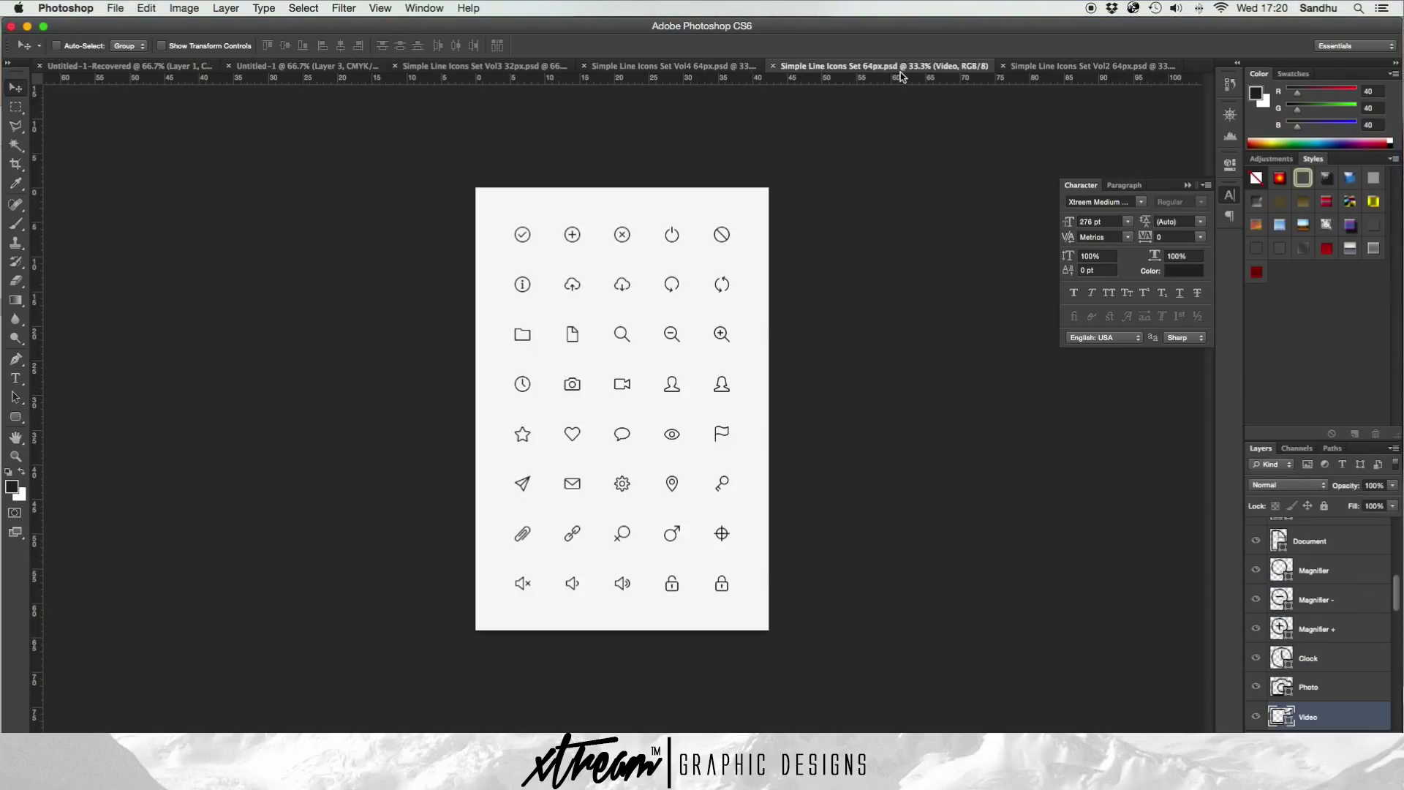
click(1079, 66)
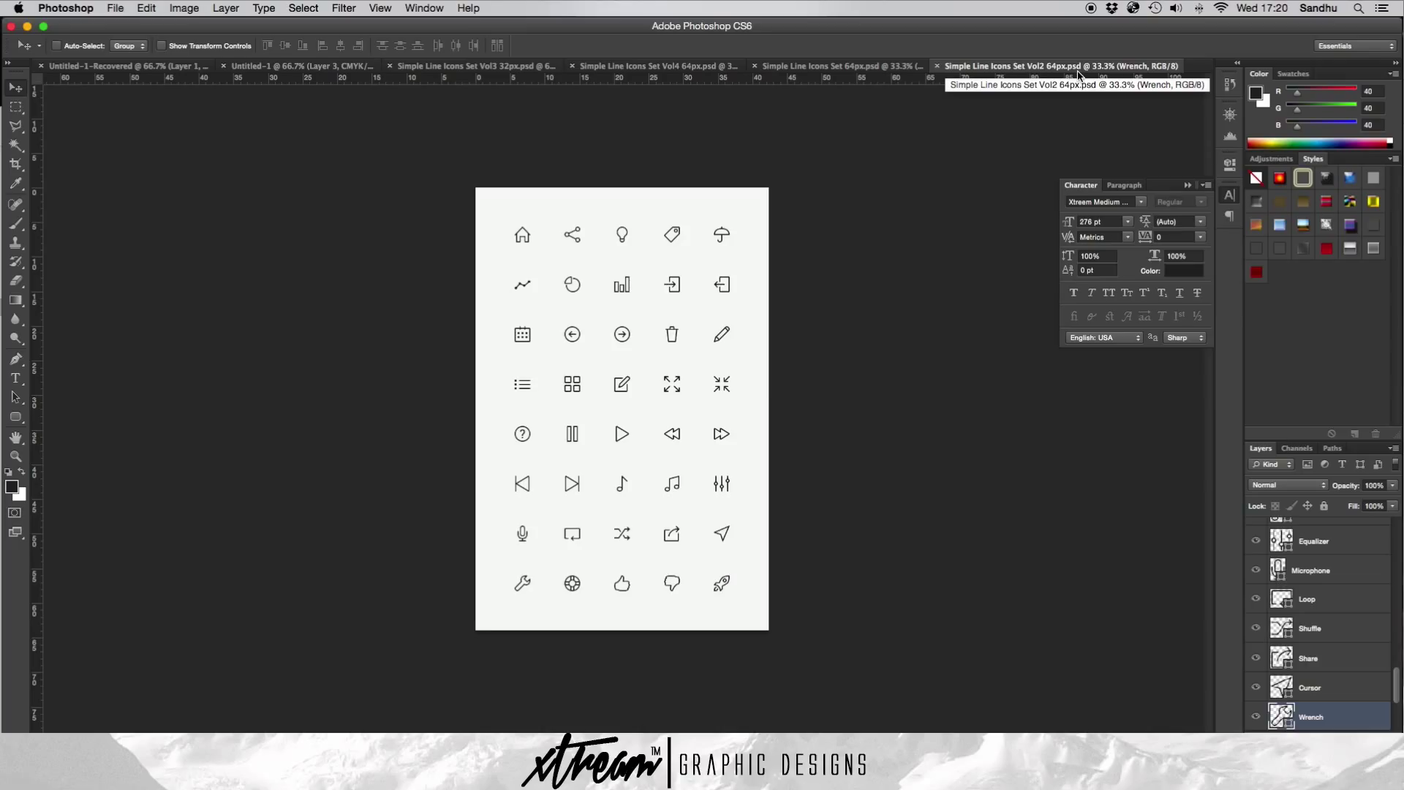
click(861, 66)
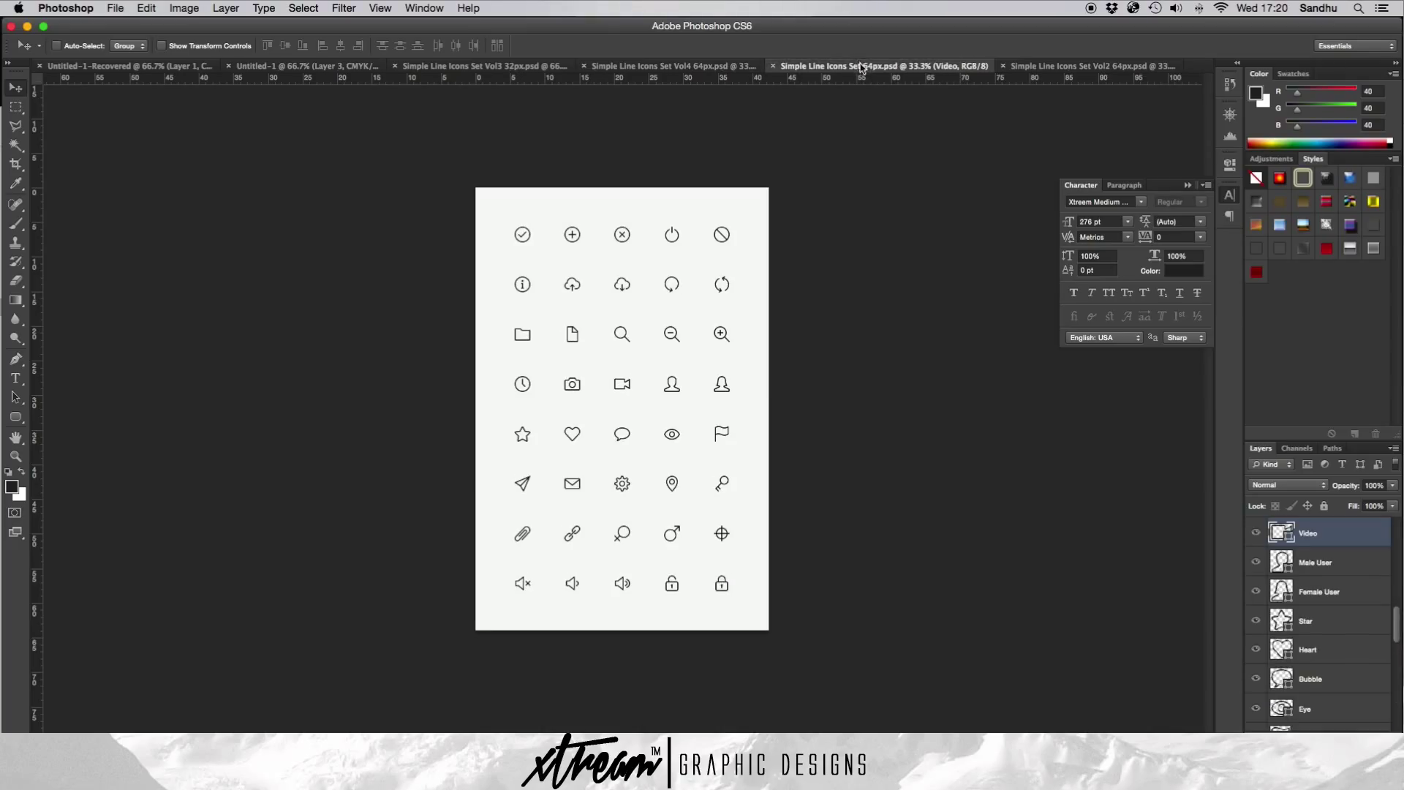
click(649, 67)
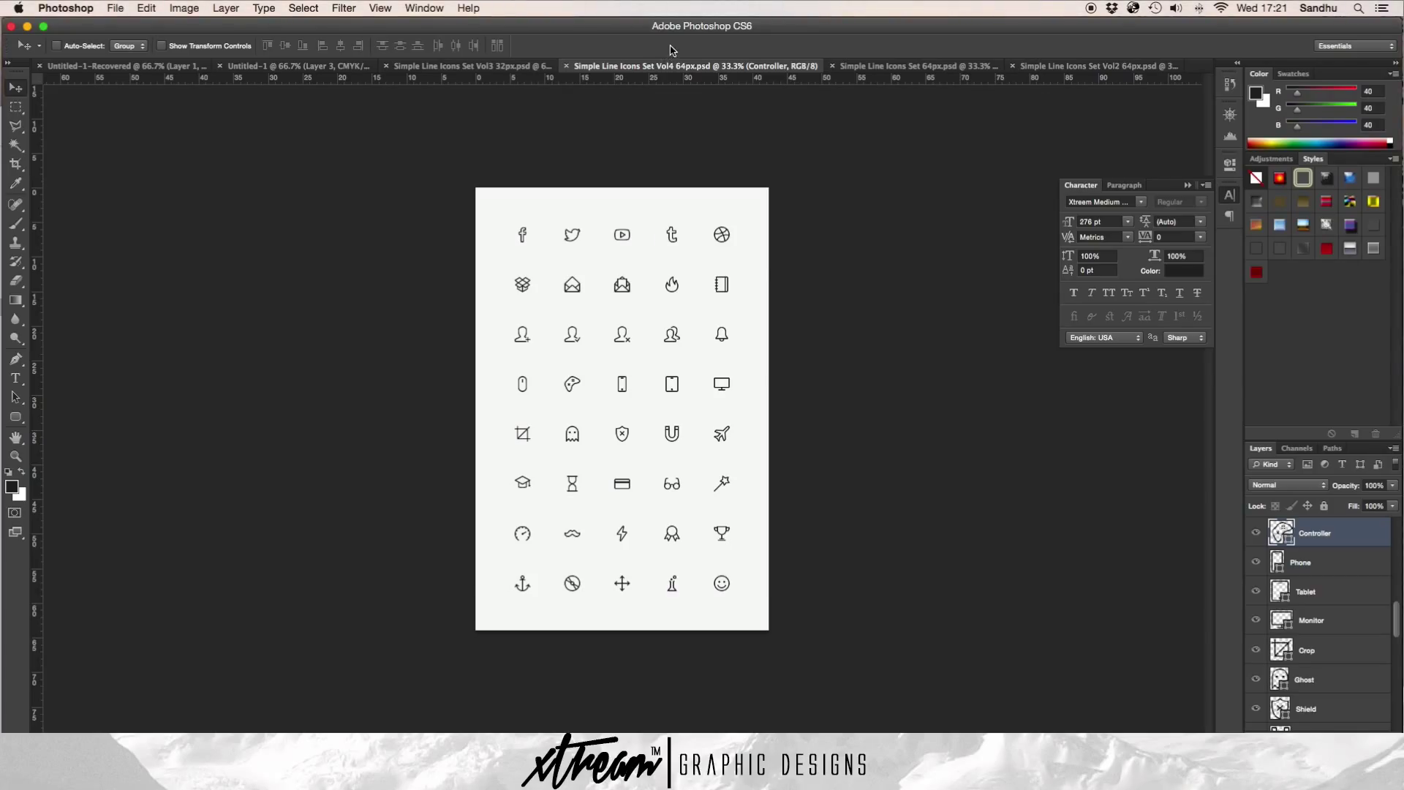
- Inspect the phone icon in the Vol4 64px set at 3200% to examine its edges on the pixel grid
key(super+plus)
key(super+plus)
key(super+plus)
key(super+plus)
key(super+plus)
key(super+plus)
key(super+plus)
key(super+plus)
key(super+plus)
key(super+plus)
key(super+plus)
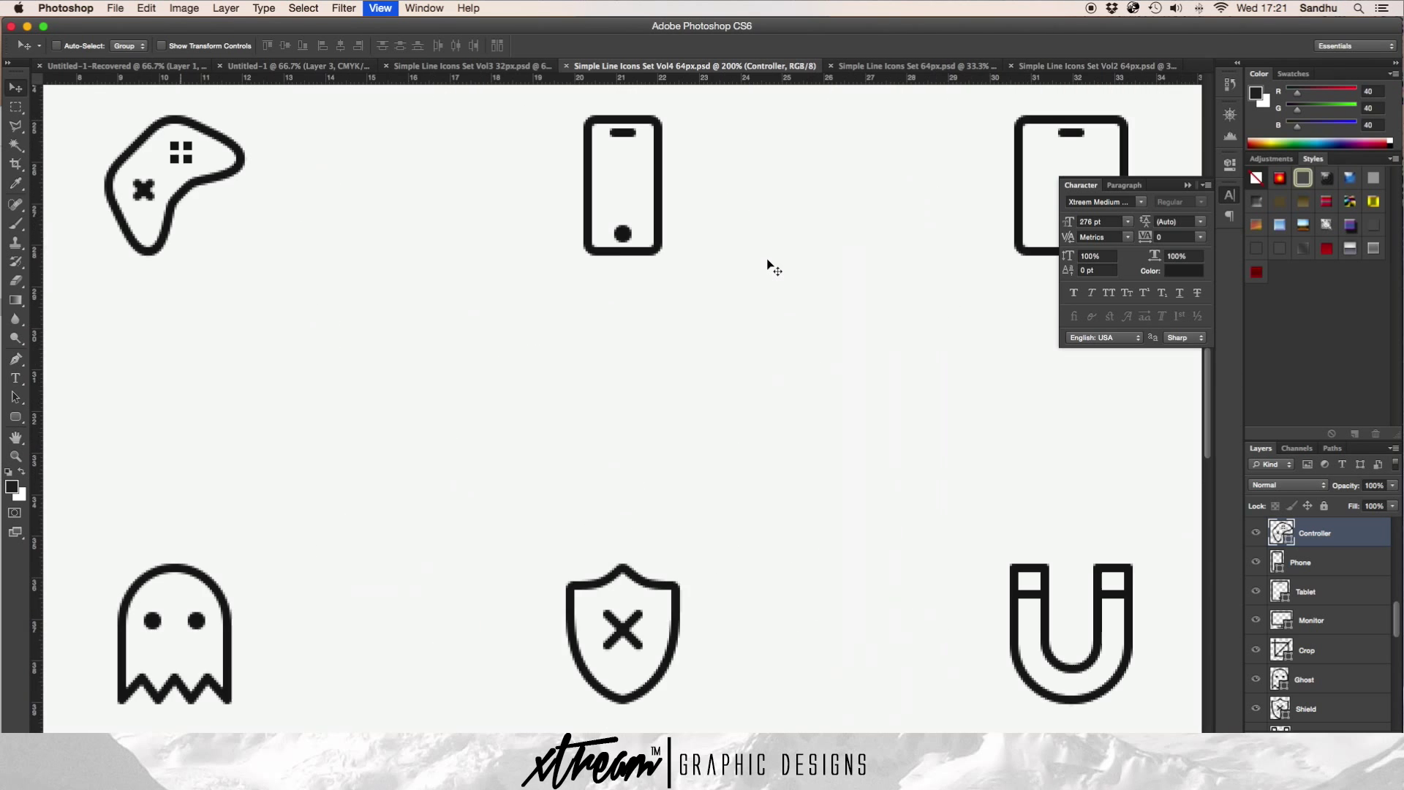
key(super+plus)
key(super+plus)
key(super+plus)
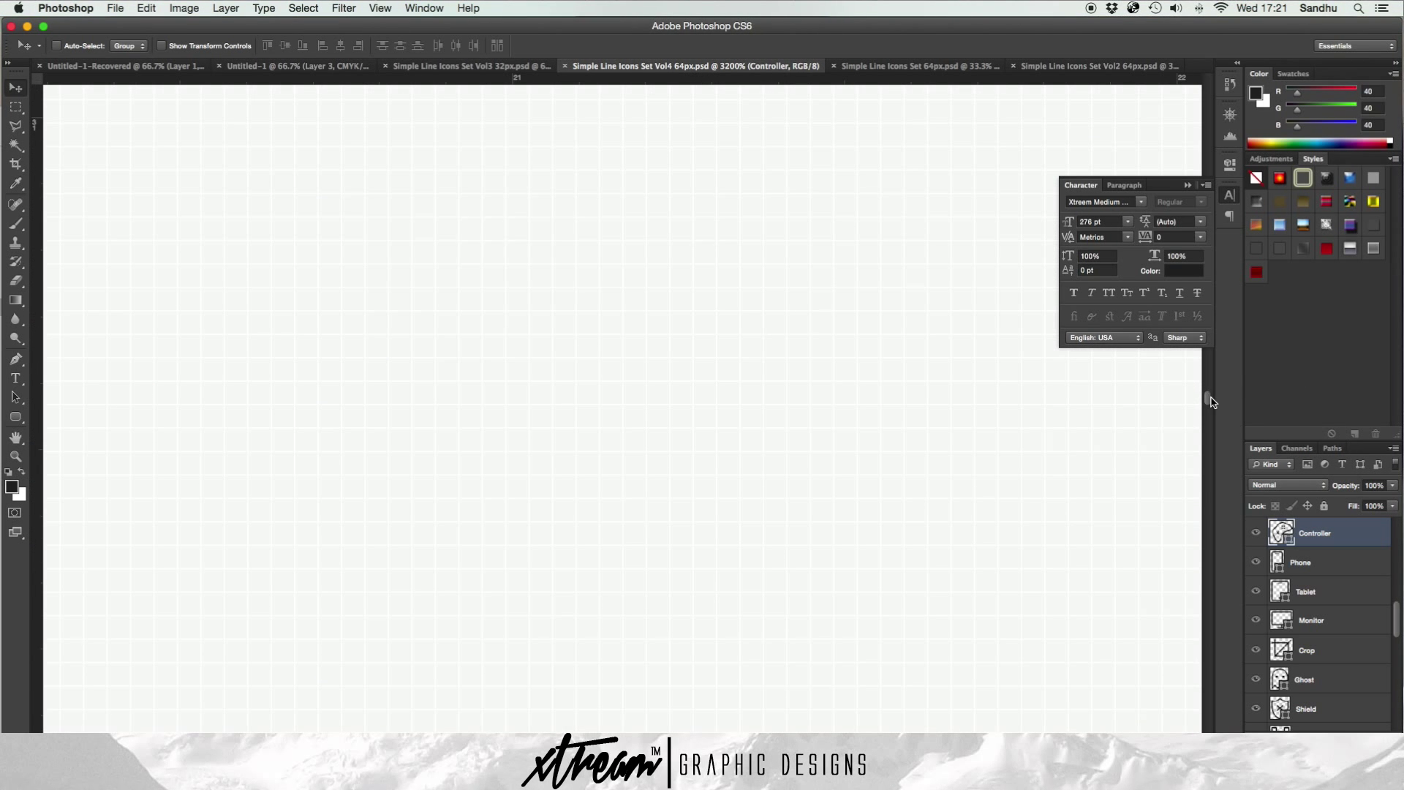
drag(1207, 388, 1211, 379)
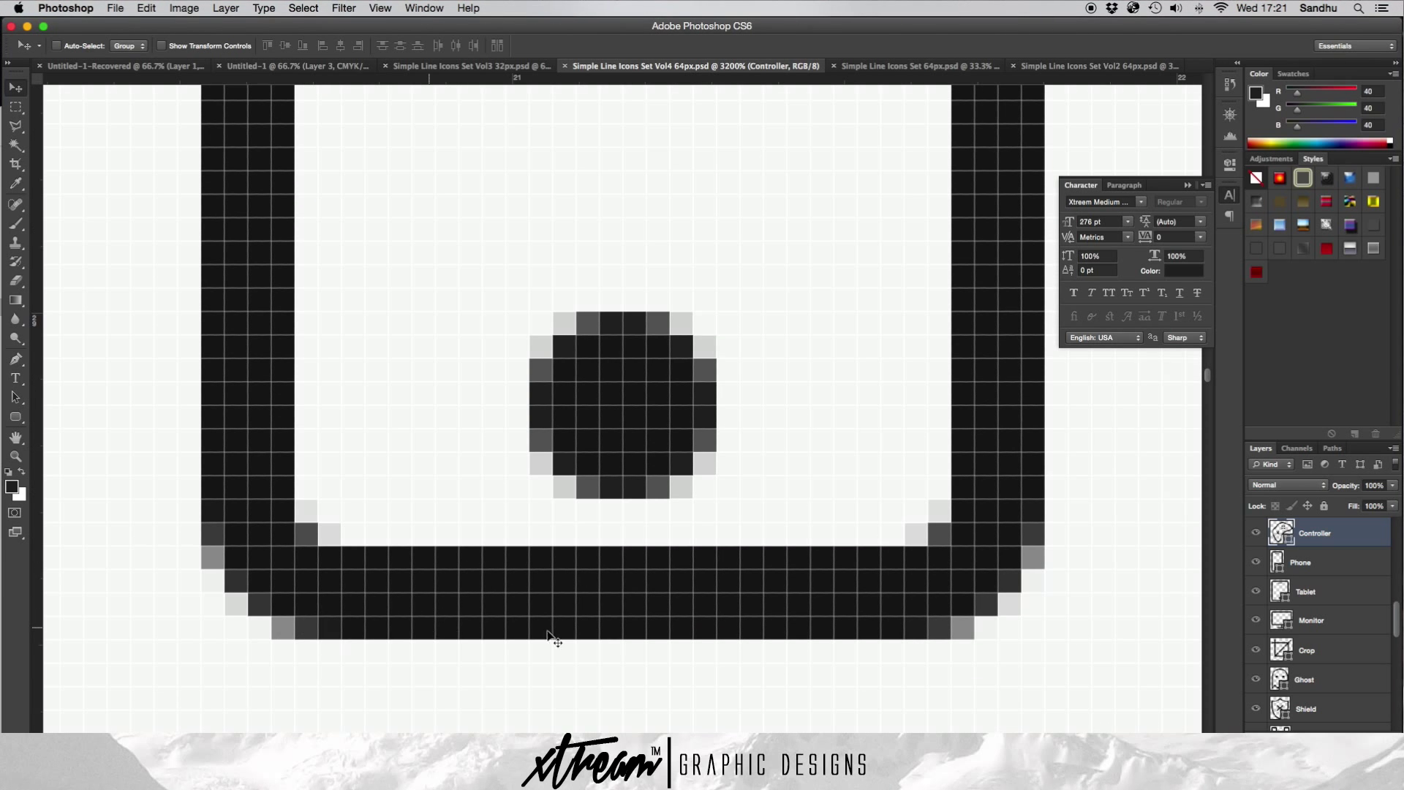
- Return to an overview of the Vol4 64px icon set at 50% to examine the available icons
key(super+minus)
key(super+minus)
key(super+minus)
key(super+minus)
key(super+minus)
key(super+minus)
key(super+minus)
key(super+minus)
key(super+minus)
key(super+minus)
key(super+minus)
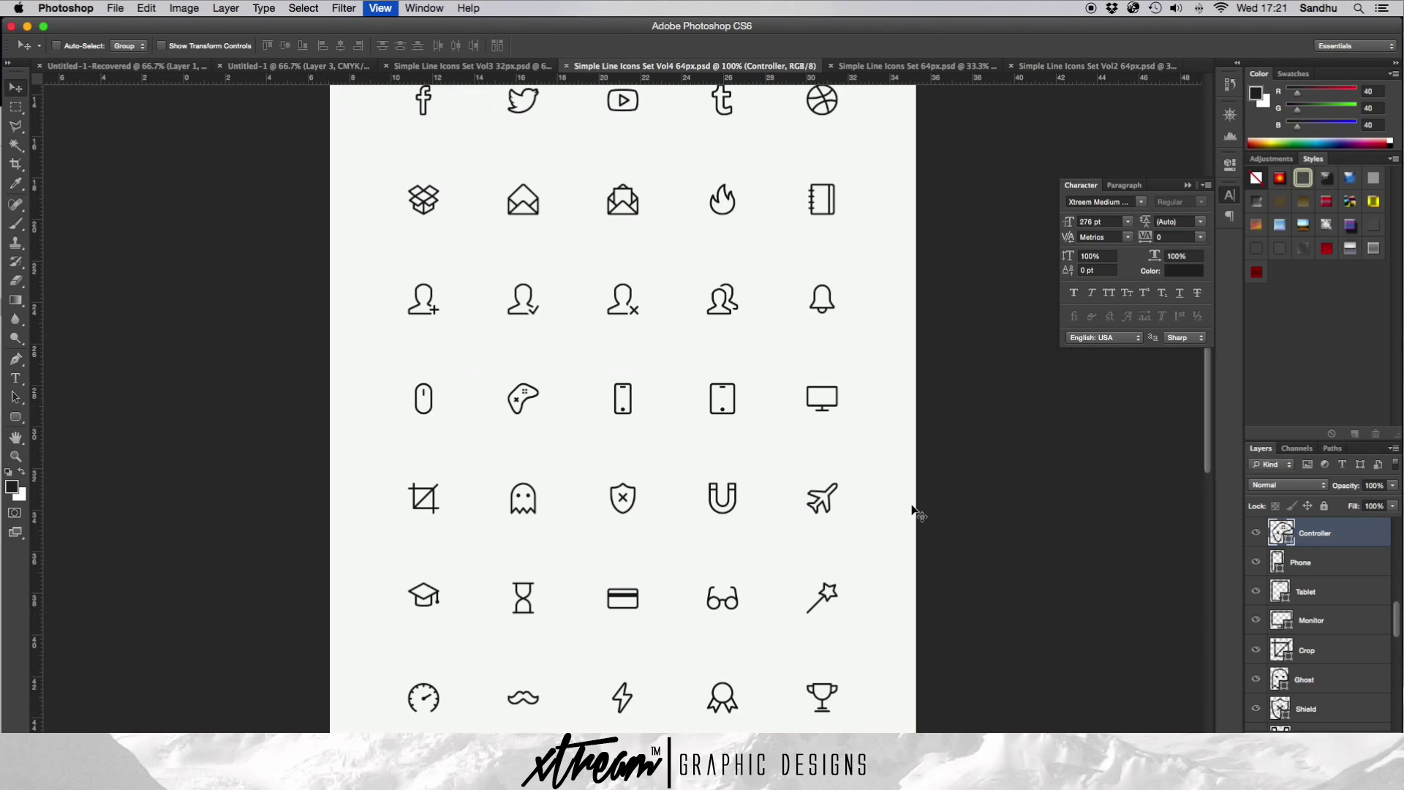
key(super+minus)
key(super+minus)
key(super+minus)
key(super+minus)
key(super+plus)
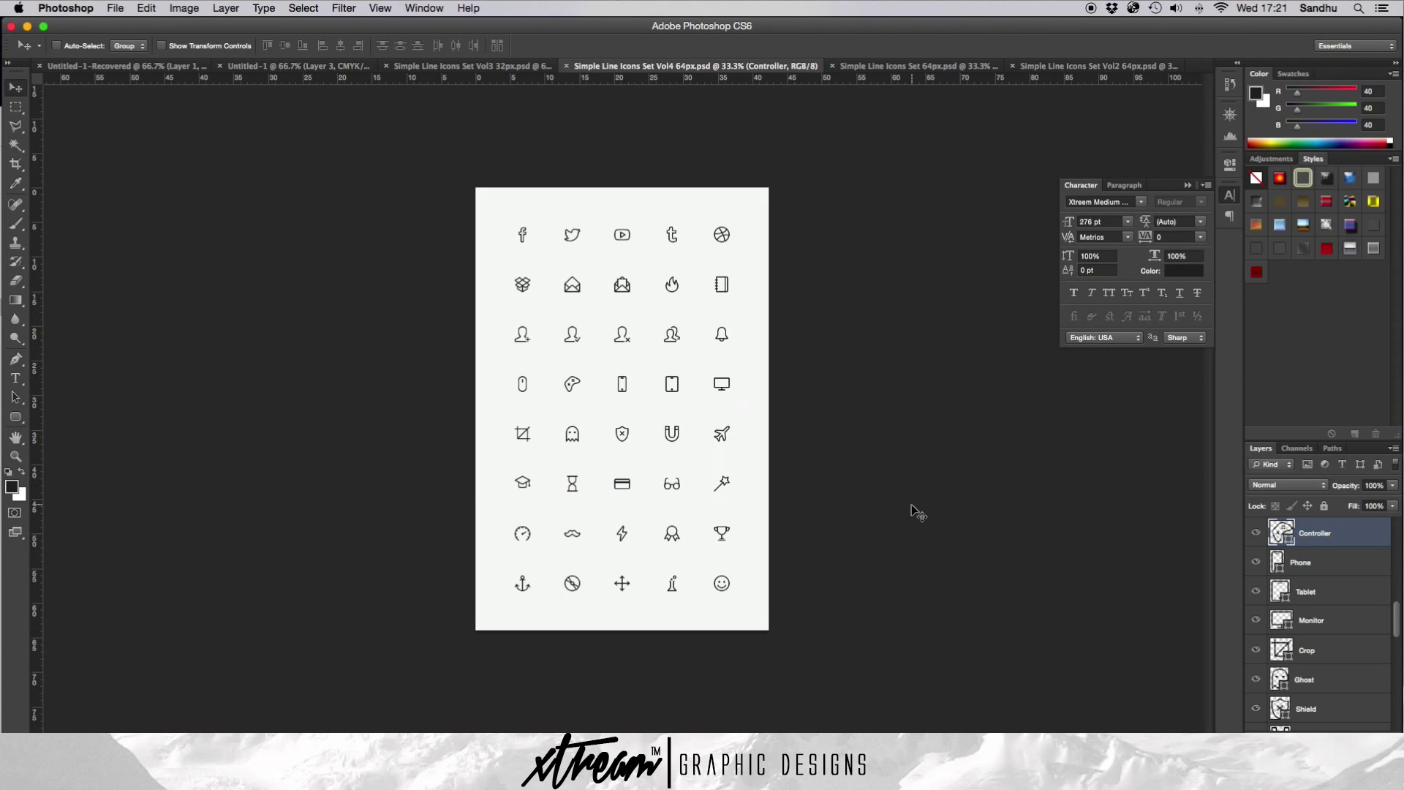
key(super+plus)
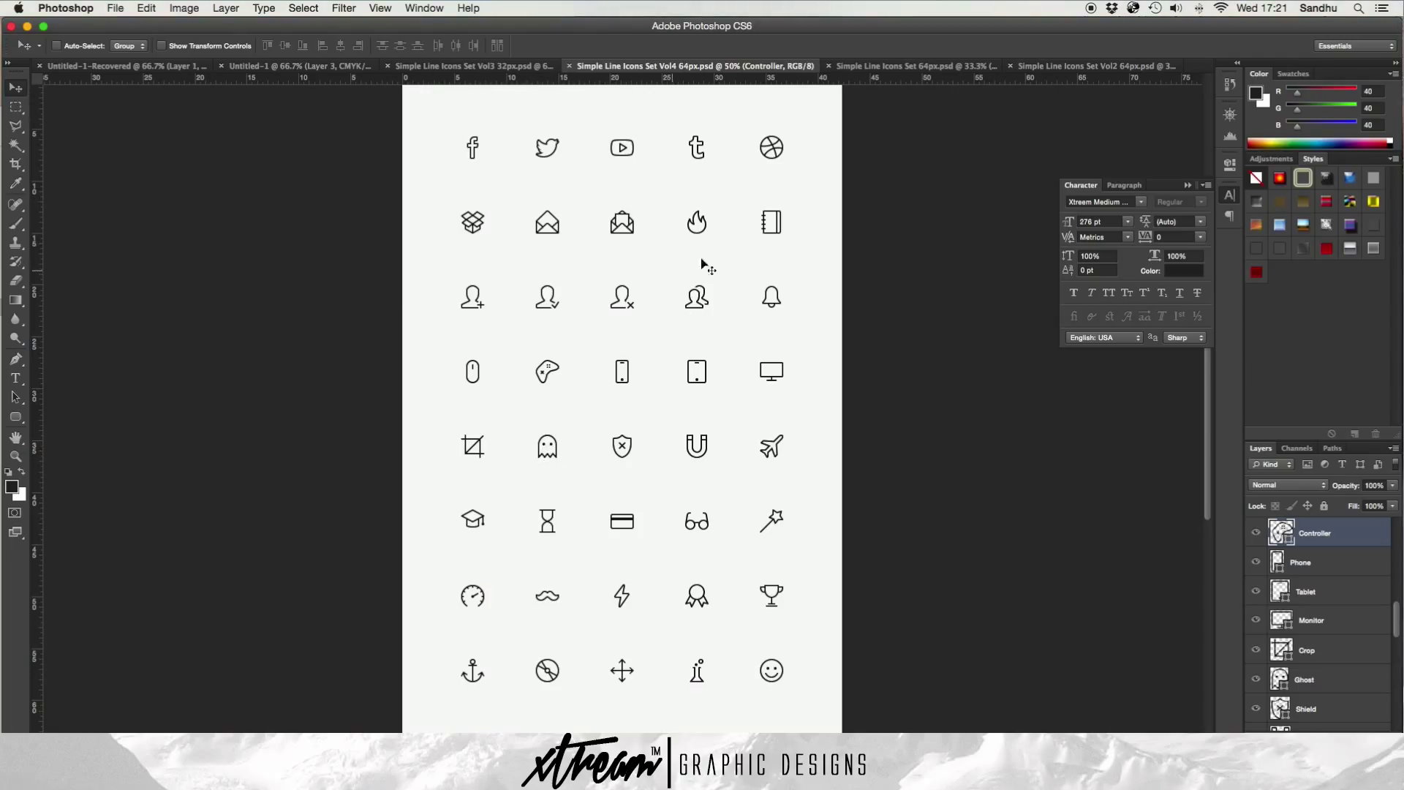
- Show the guides around the icons in Simple Line Icons Set 64px.psd at 50%, and hide them again
click(872, 67)
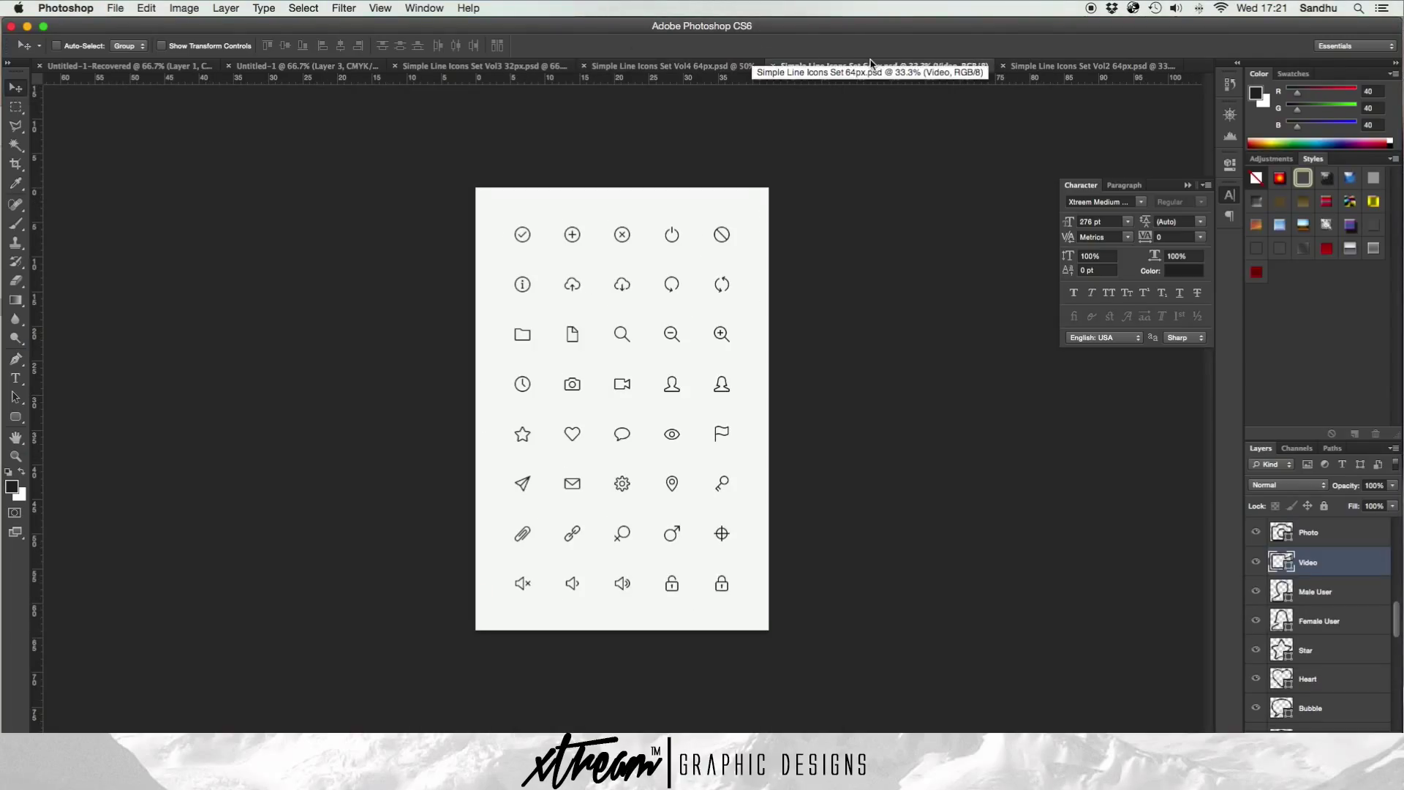
key(super+plus)
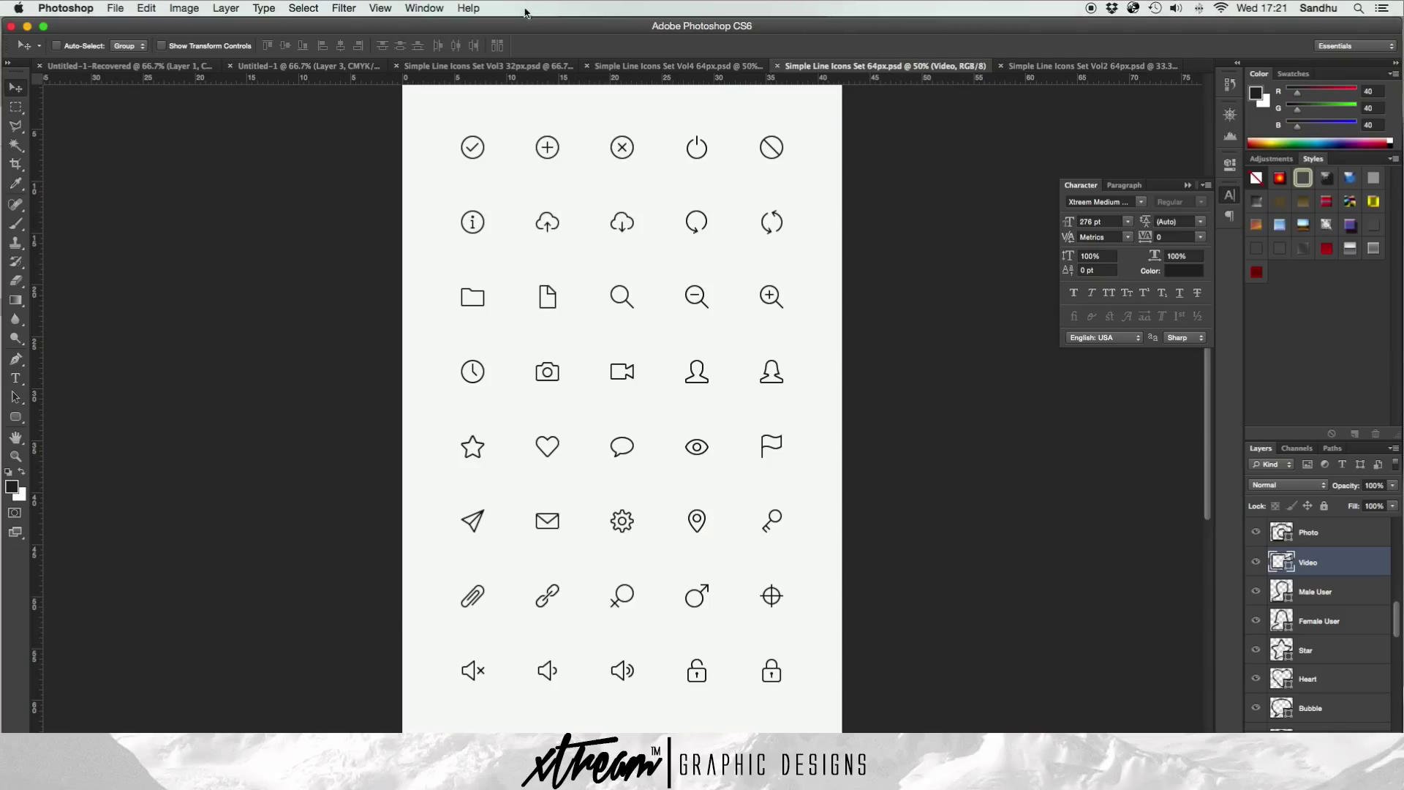
click(469, 8)
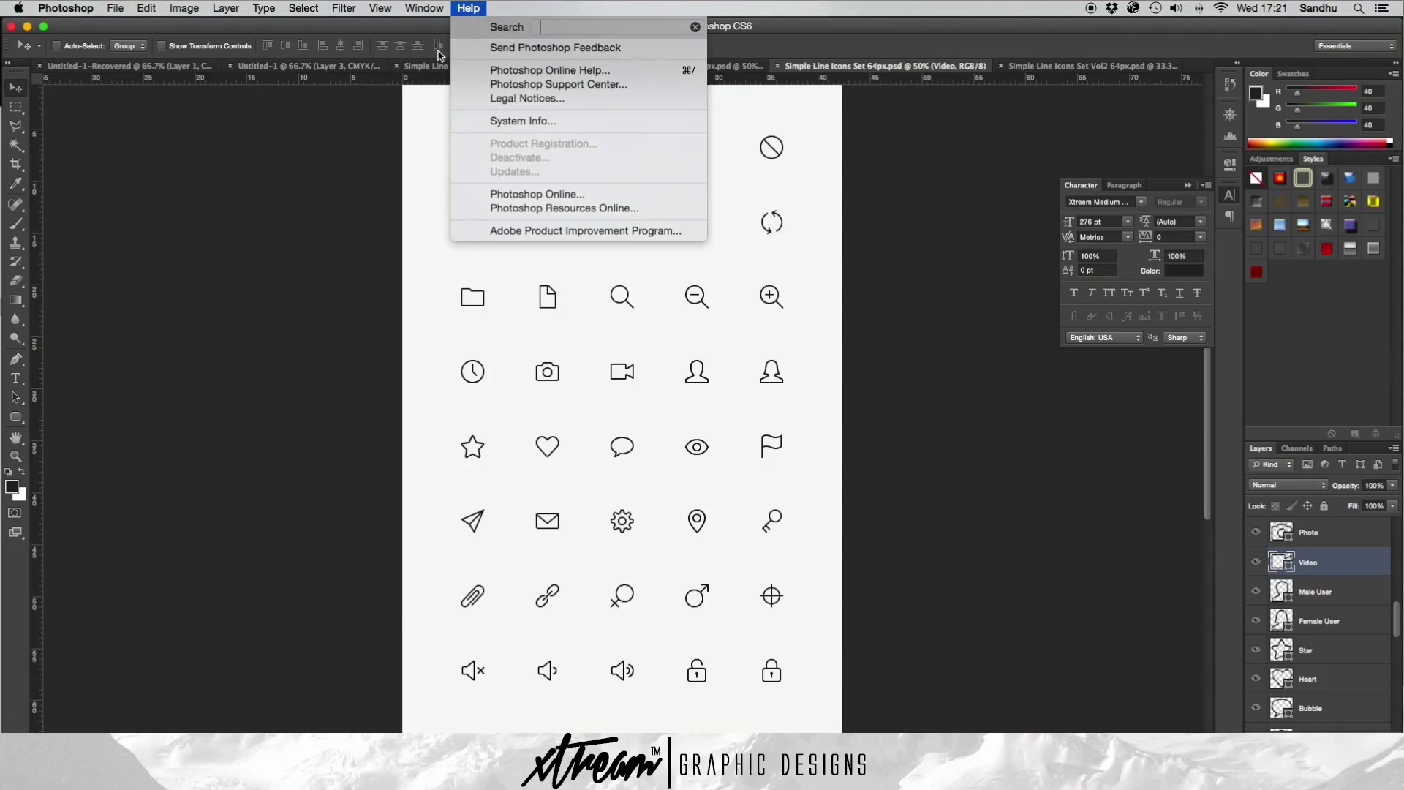
text(guide)
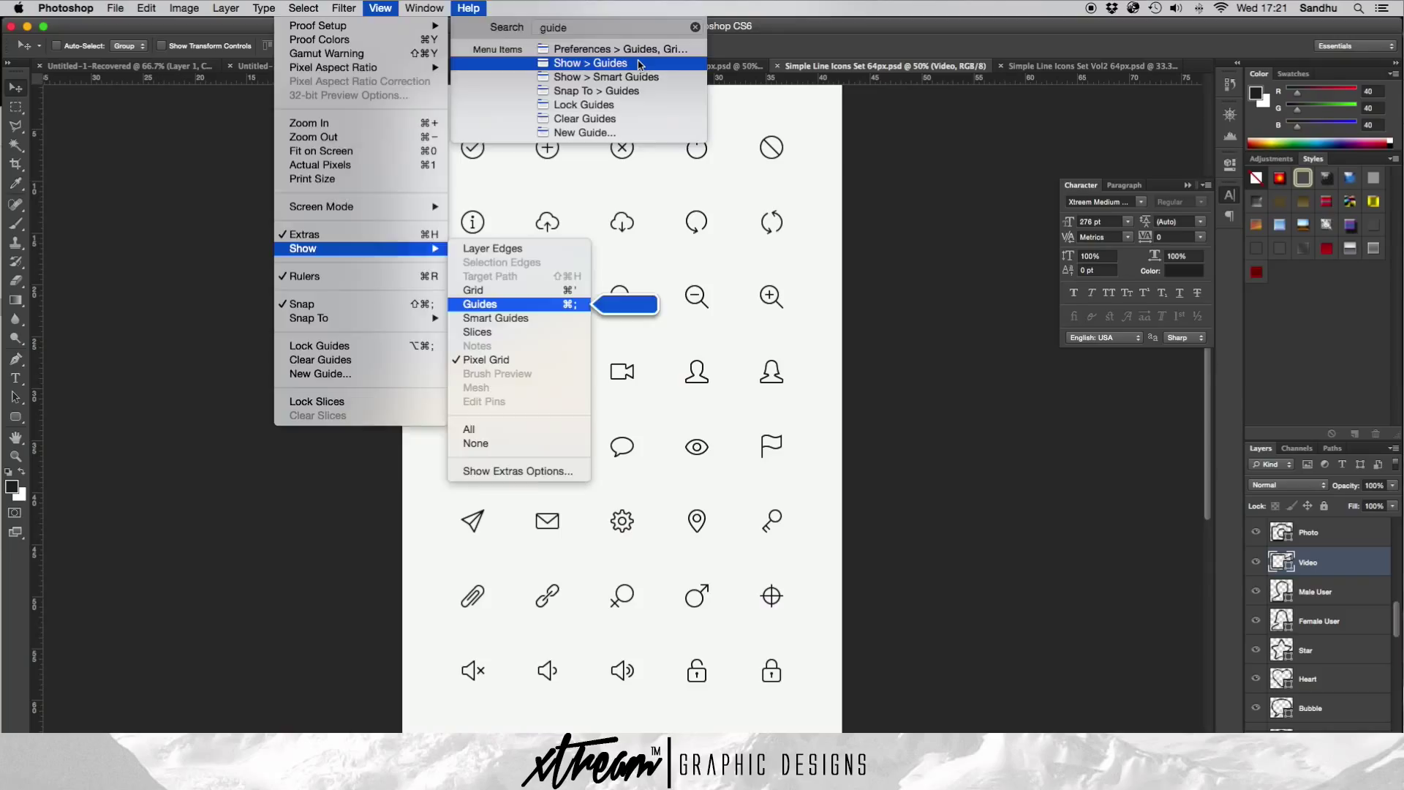
click(644, 63)
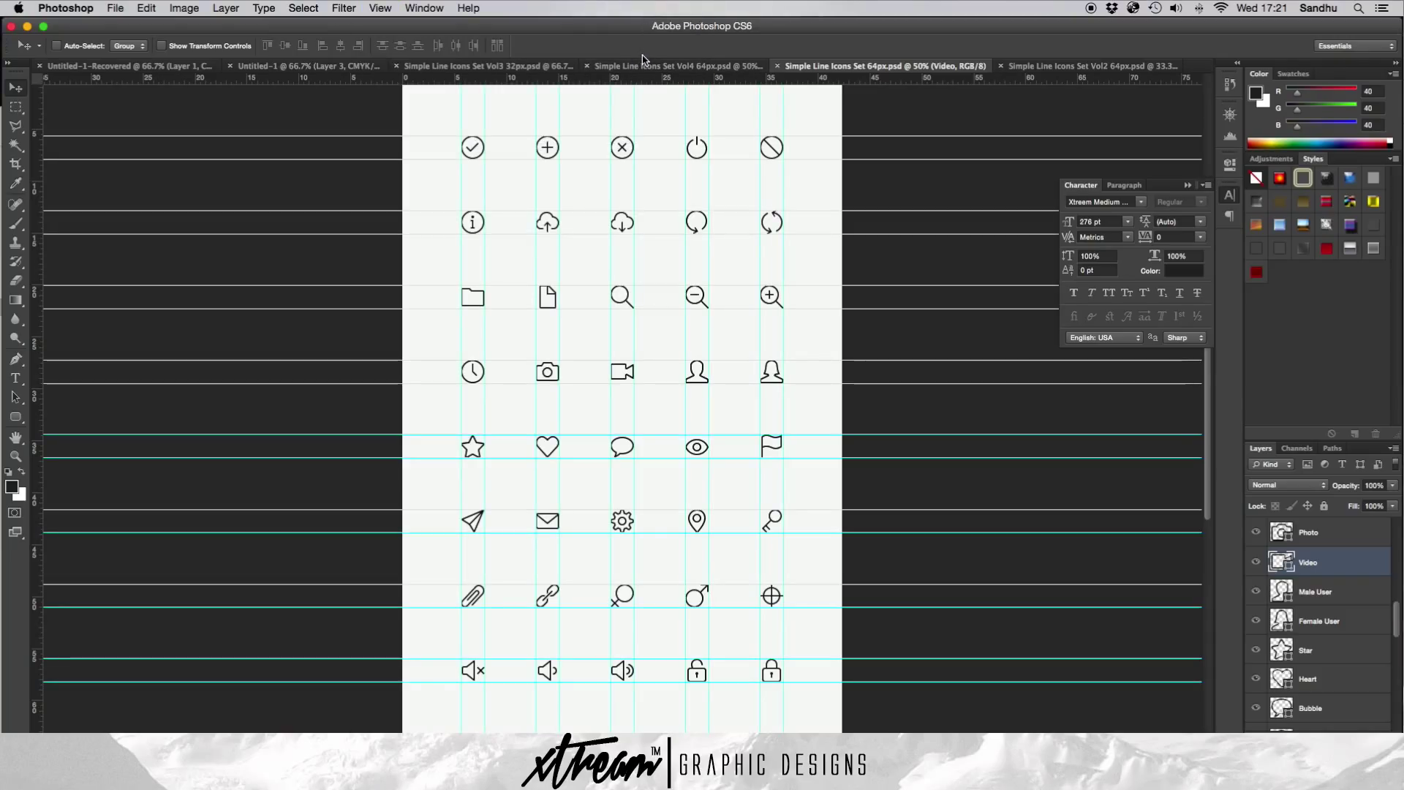
click(466, 7)
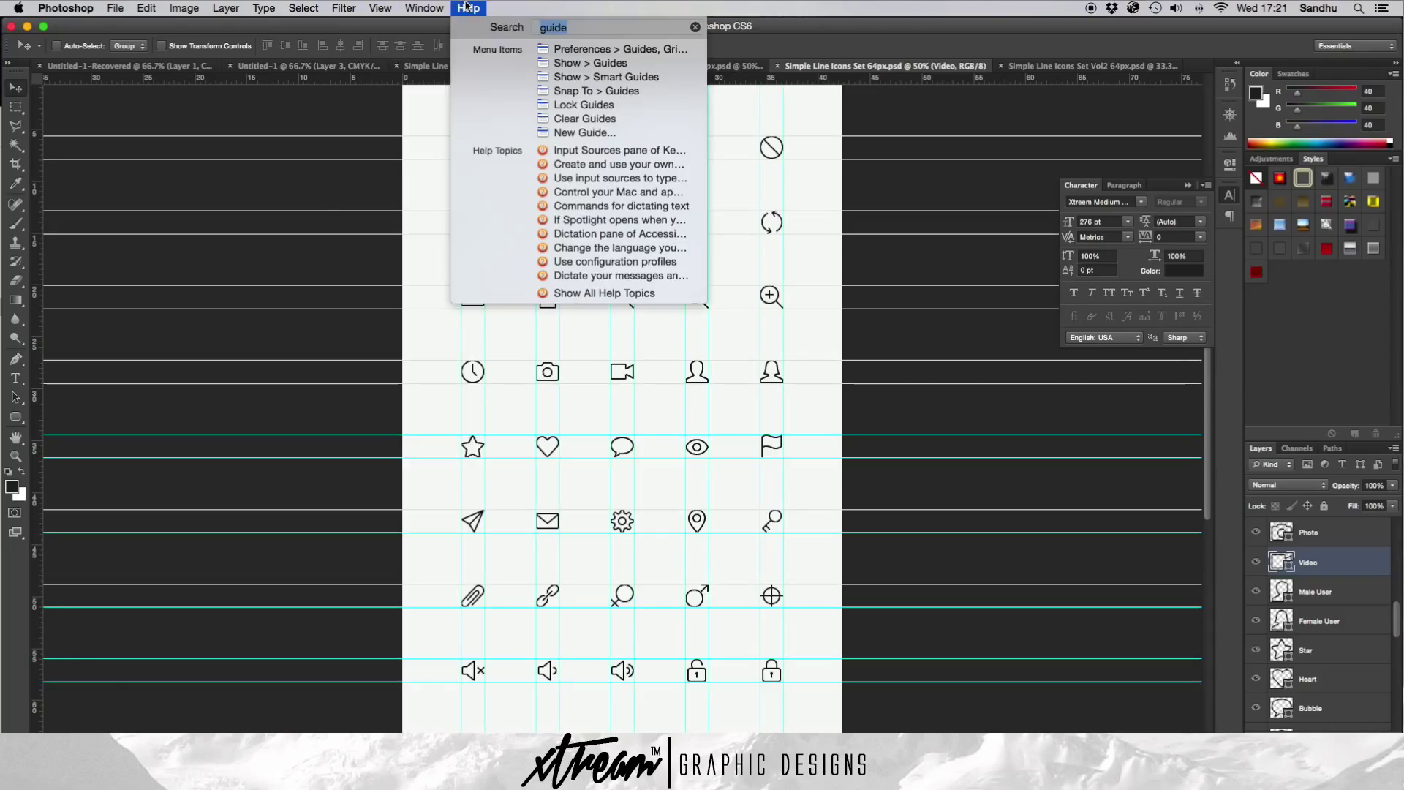
click(621, 62)
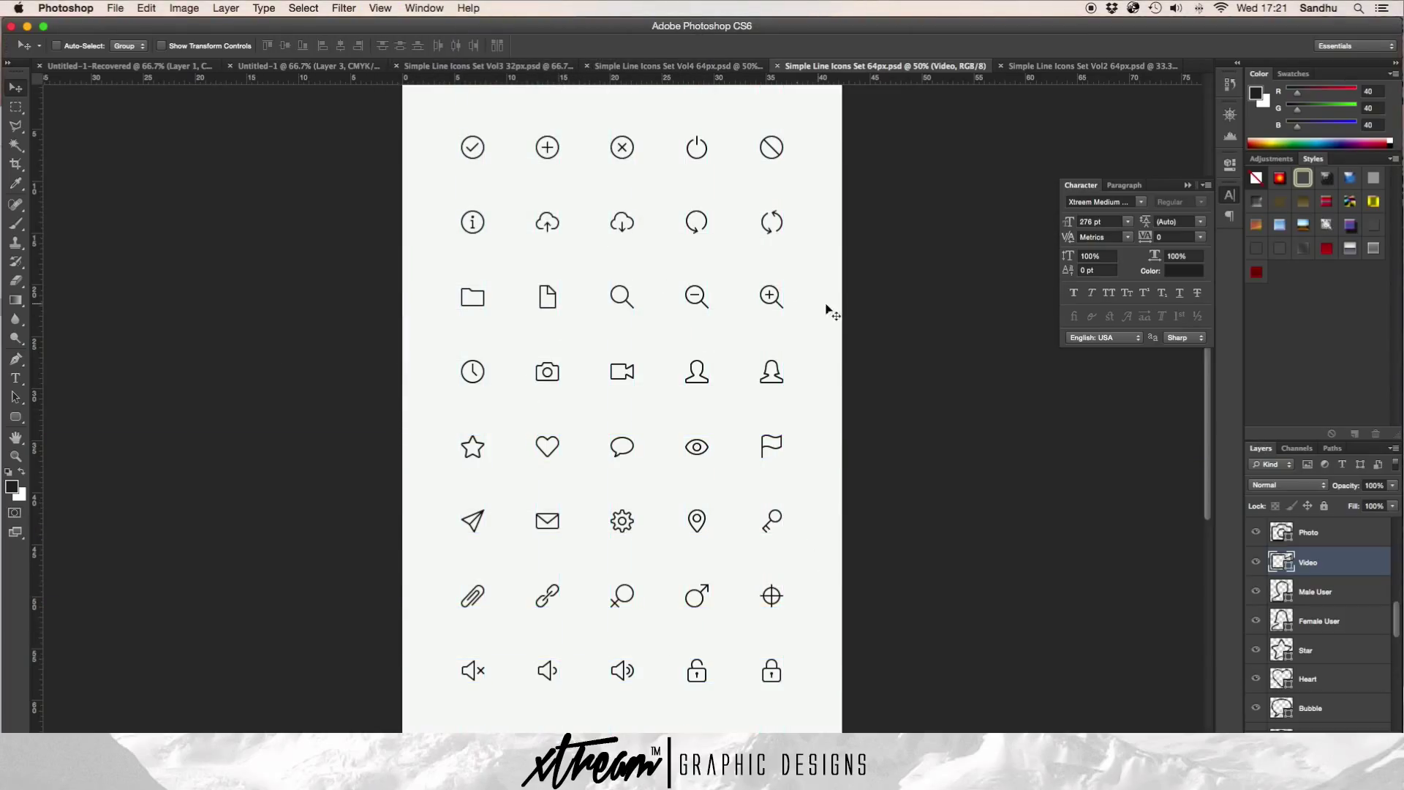
- Browse the Vol2, original 64px and Vol4 icon sets again to compare their icons
click(1038, 66)
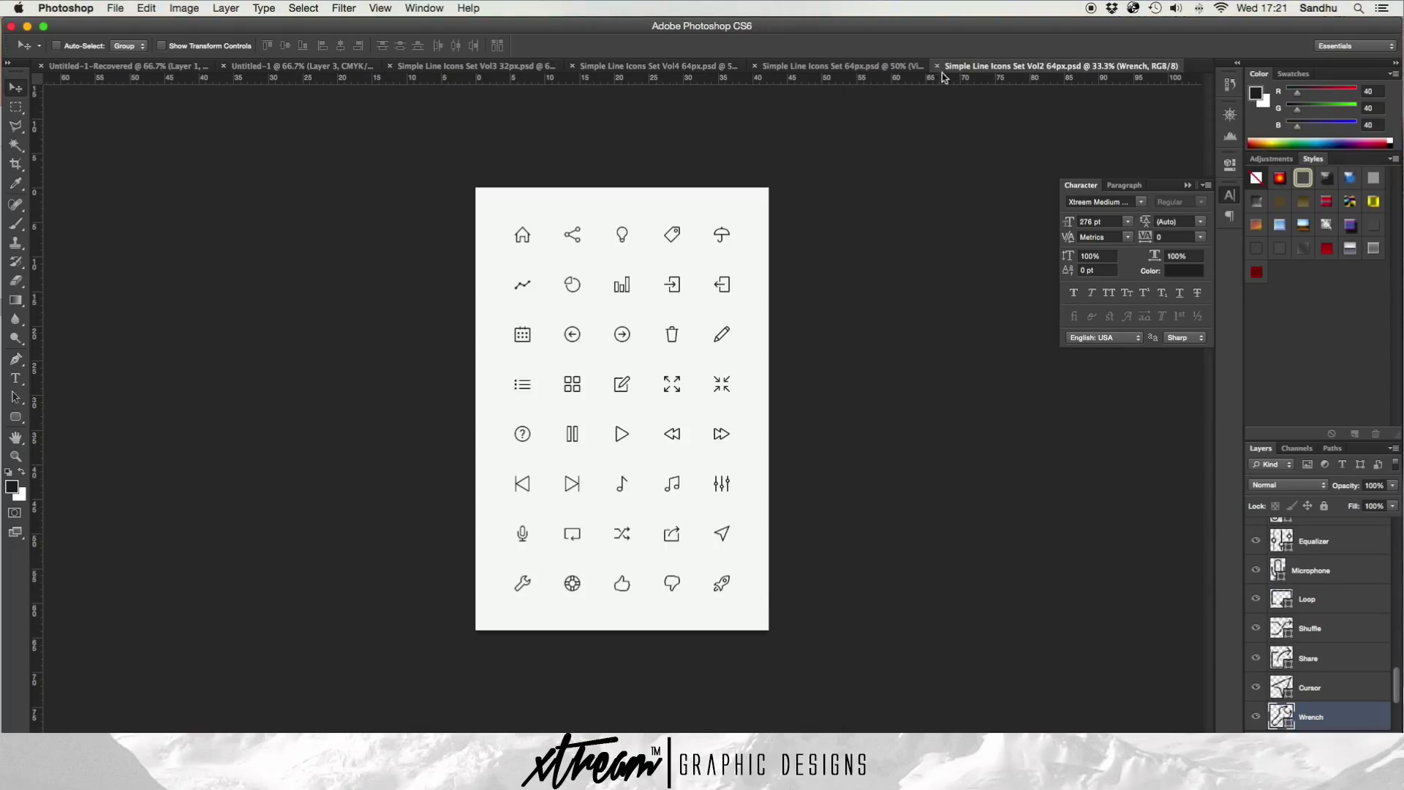
click(841, 66)
click(678, 67)
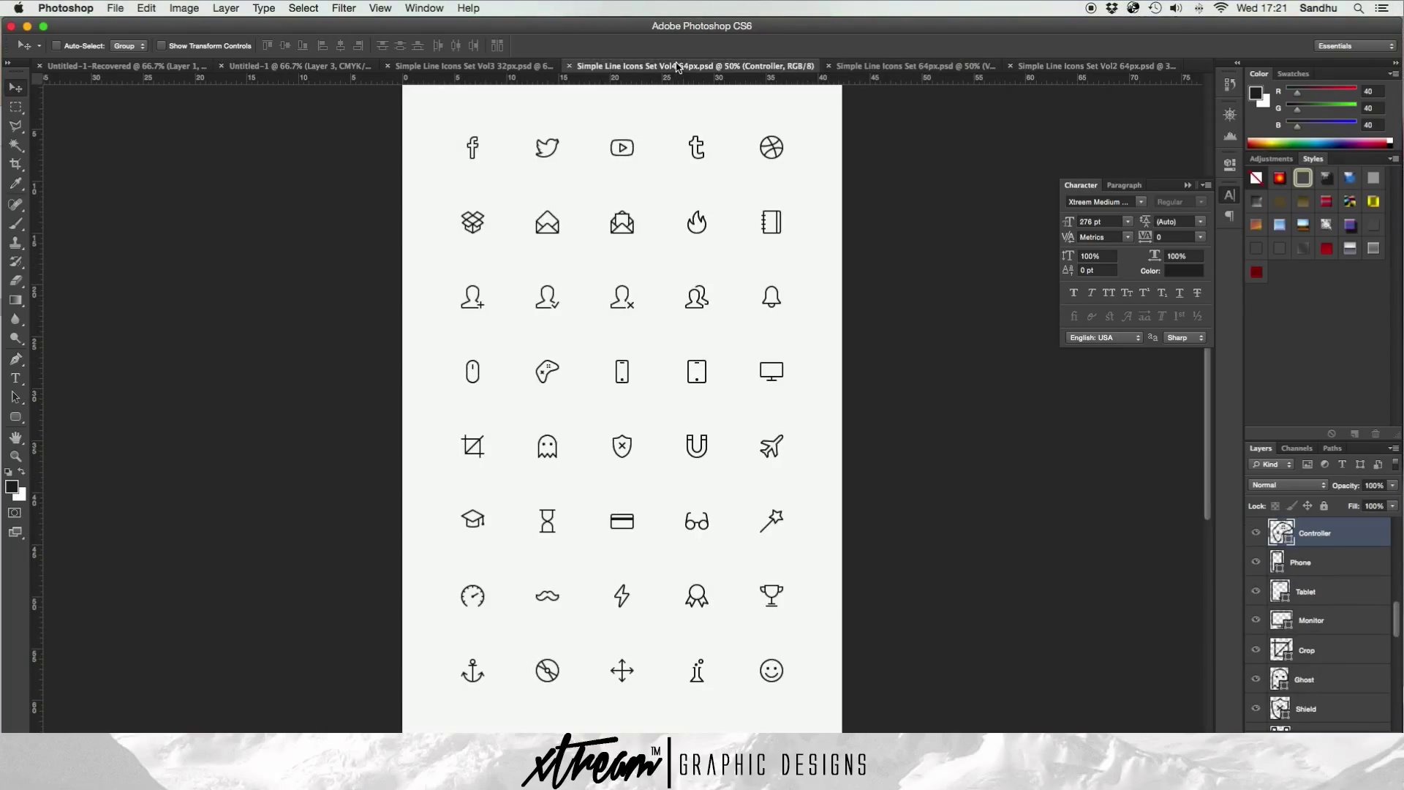
scroll(1358, 671, up, 10)
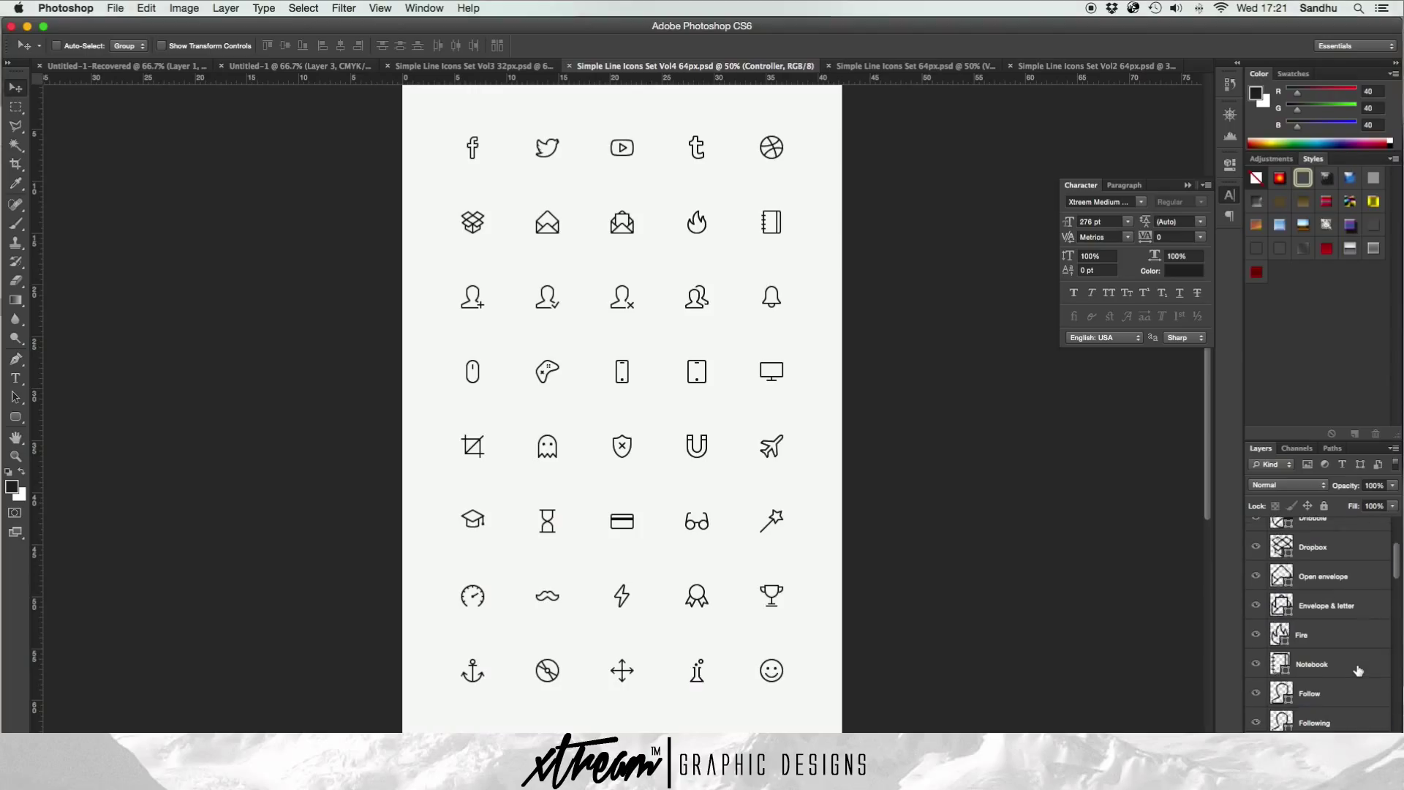
scroll(1358, 670, up, 5)
scroll(1360, 653, down, 3)
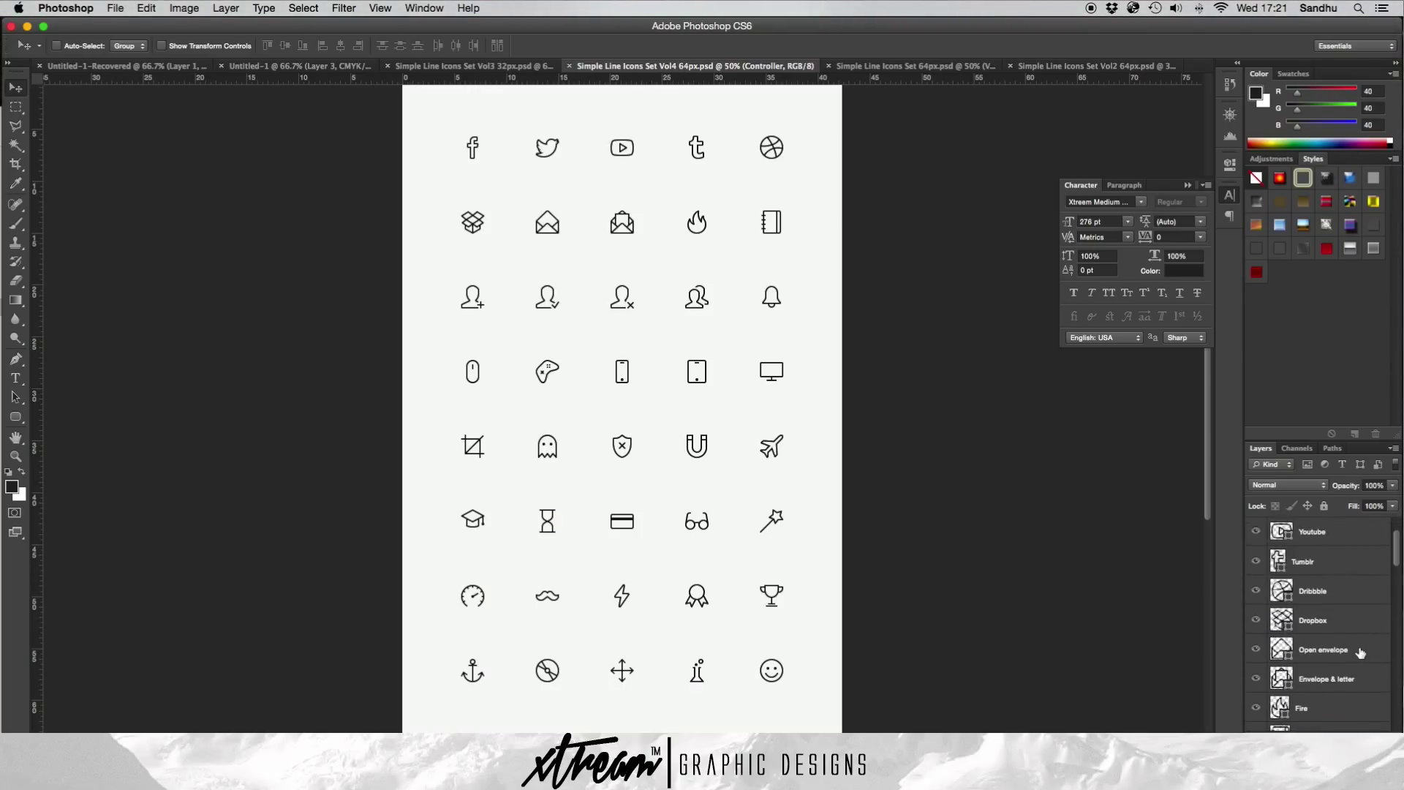
click(1326, 692)
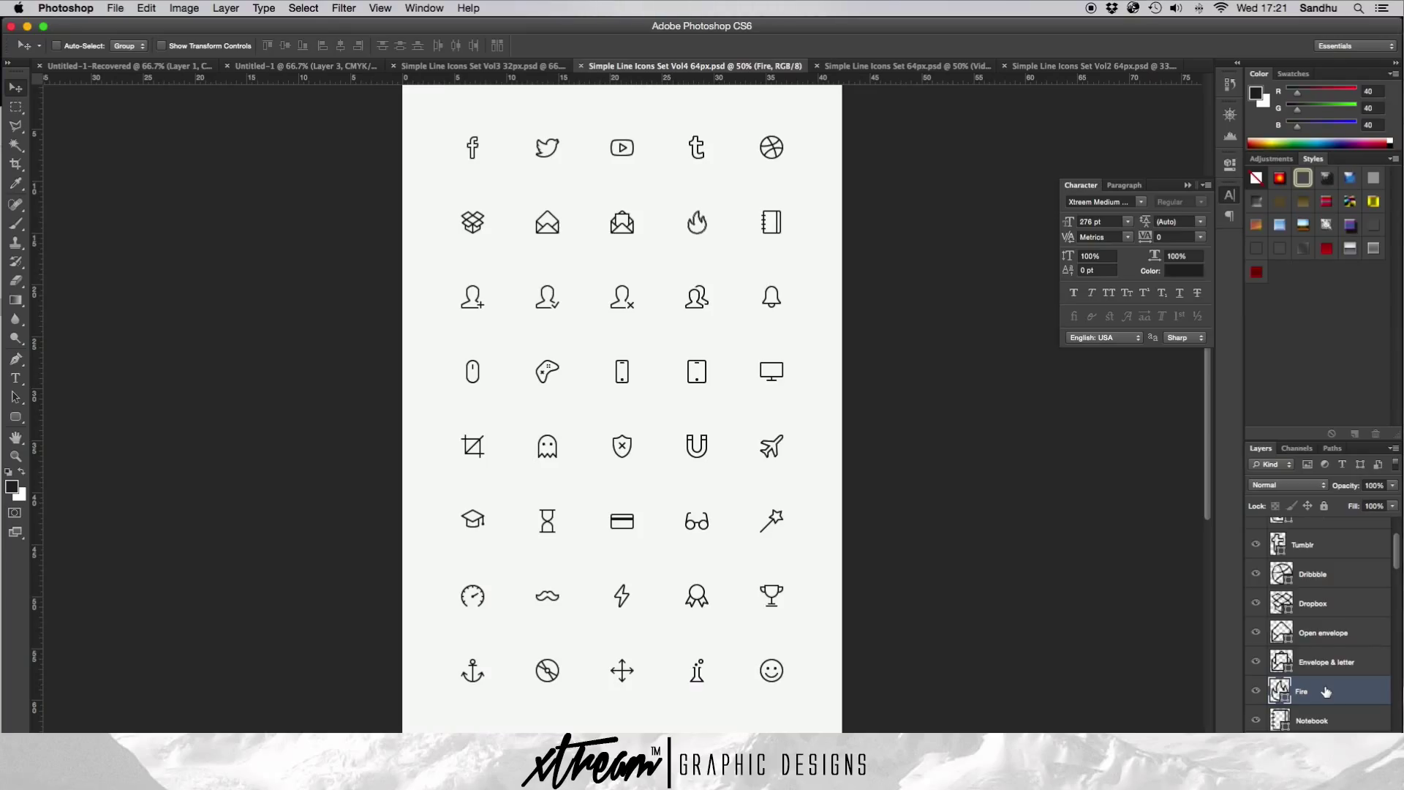
right_click(1326, 692)
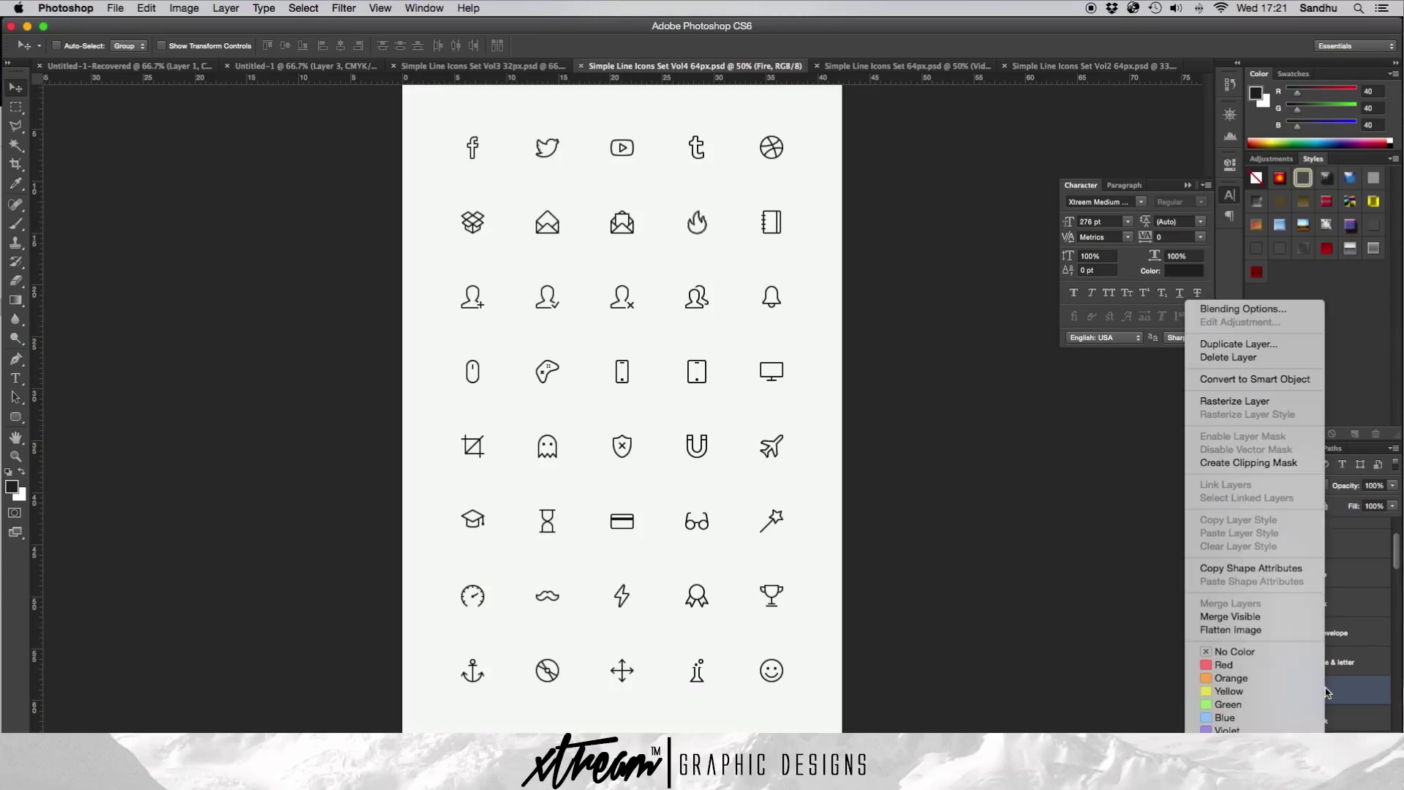
click(1260, 347)
click(850, 349)
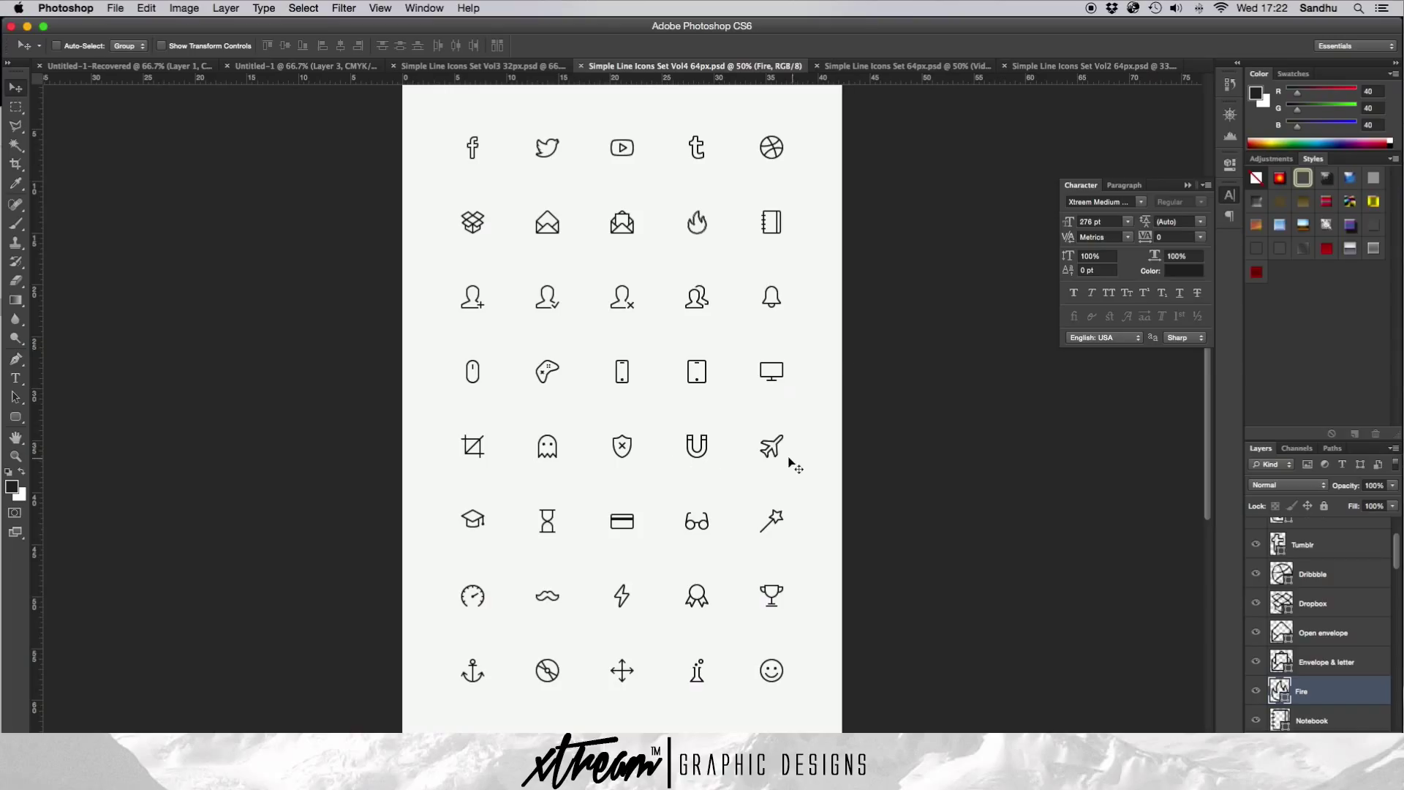
- Duplicate the Plane layer from the Vol4 64px icon set into the Untitled-1 document
scroll(1370, 663, down, 3)
scroll(1370, 664, down, 5)
scroll(1368, 662, down, 5)
scroll(1368, 662, down, 4)
click(1308, 667)
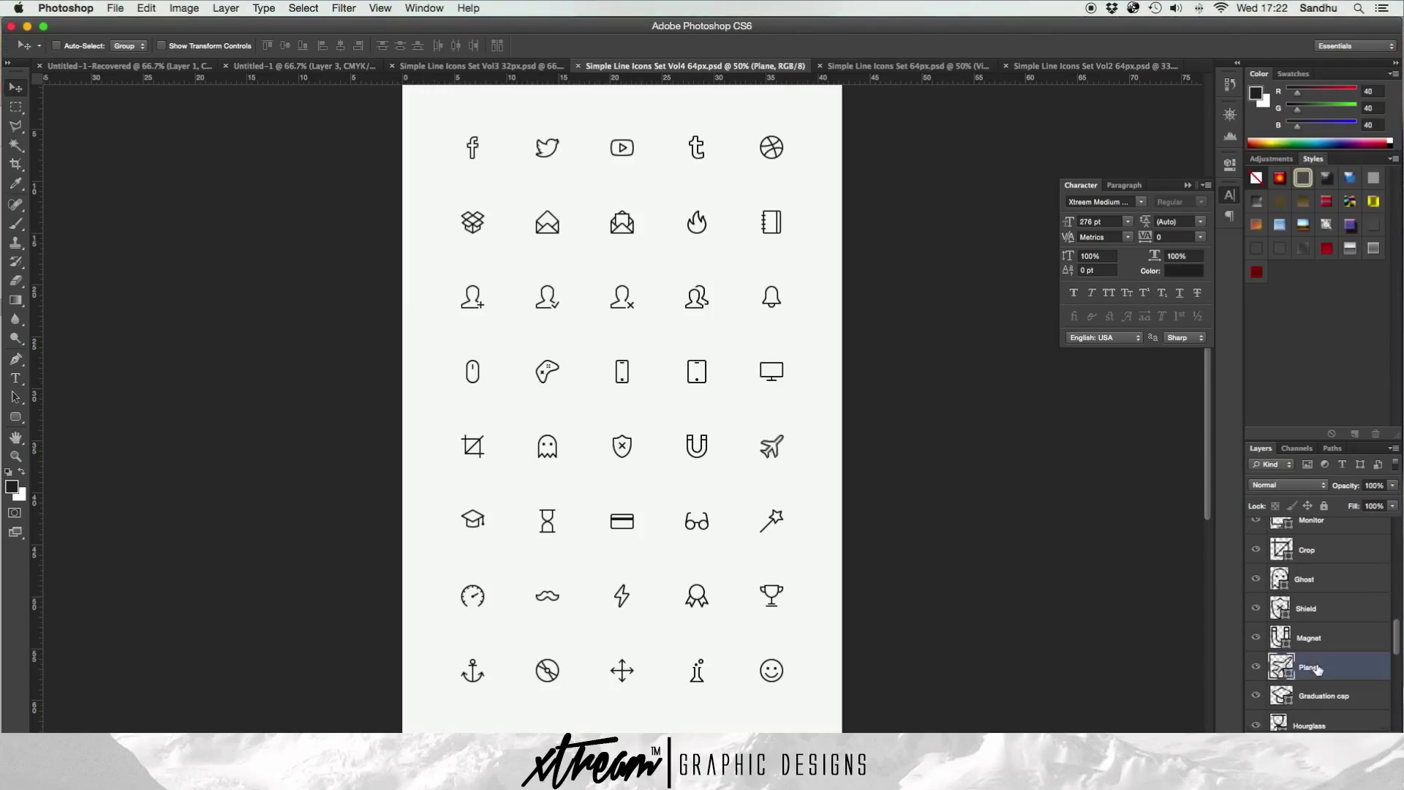
right_click(1317, 669)
click(1214, 341)
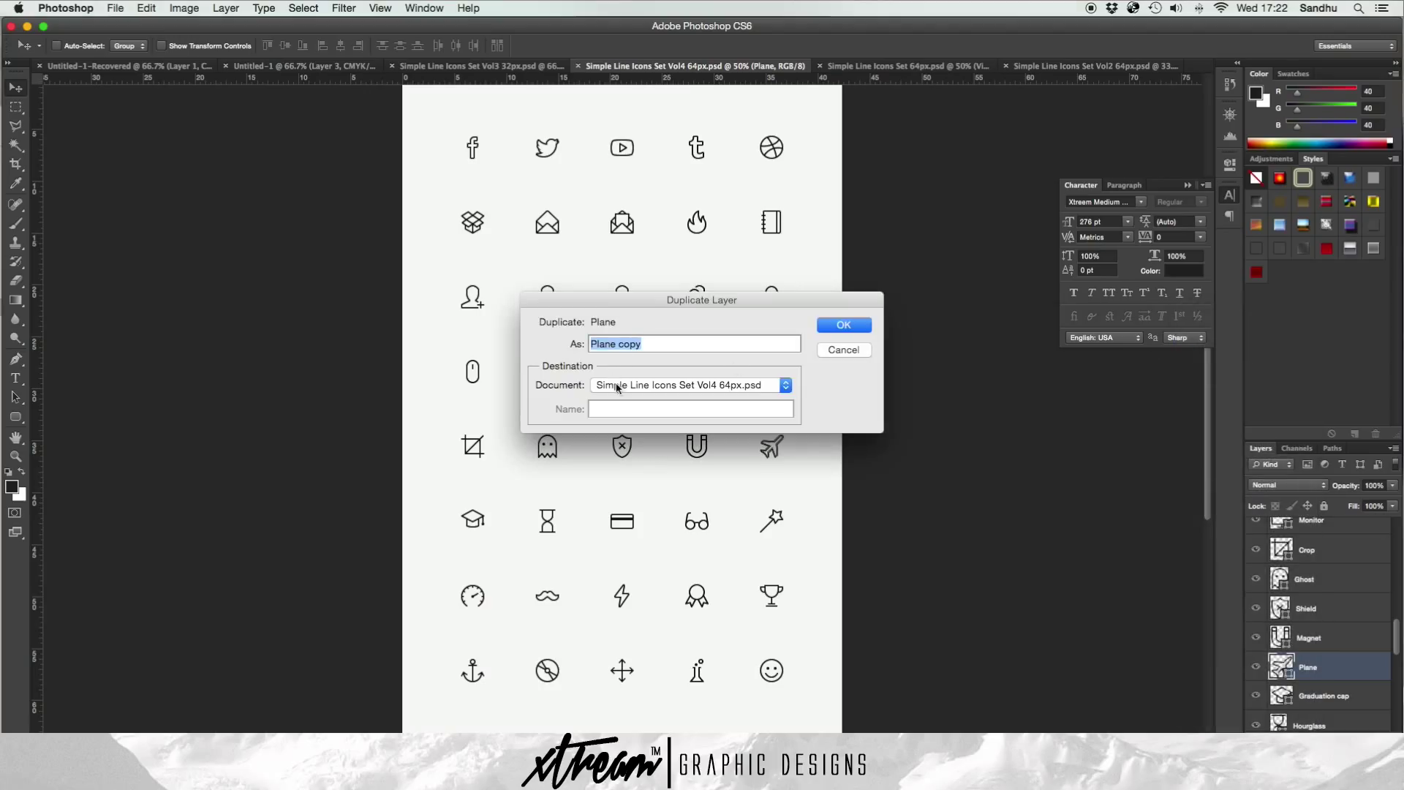
click(616, 387)
- Move the plane icon to near the centre of the rounded-rectangle base and hide the Plane layer
drag(850, 272, 870, 658)
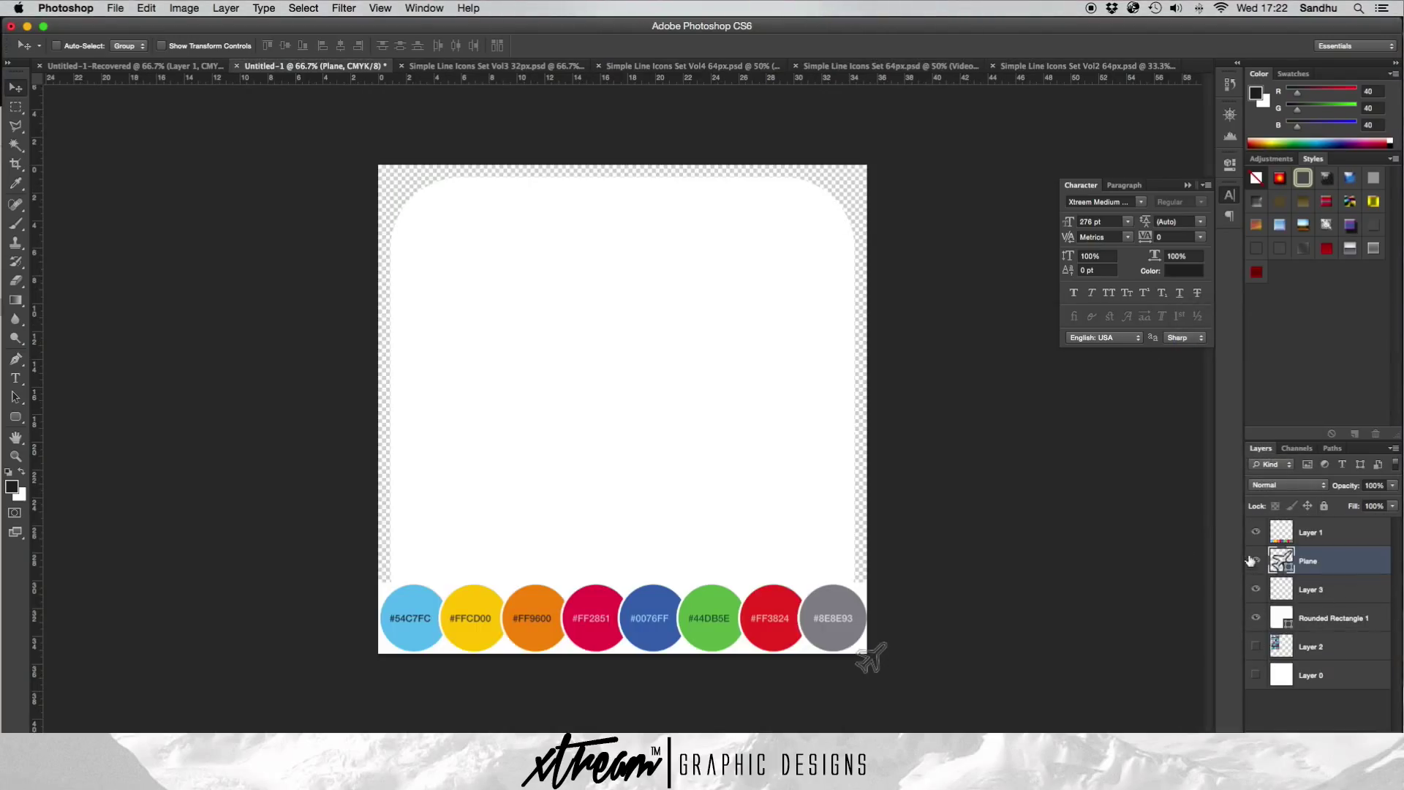
drag(780, 495, 500, 277)
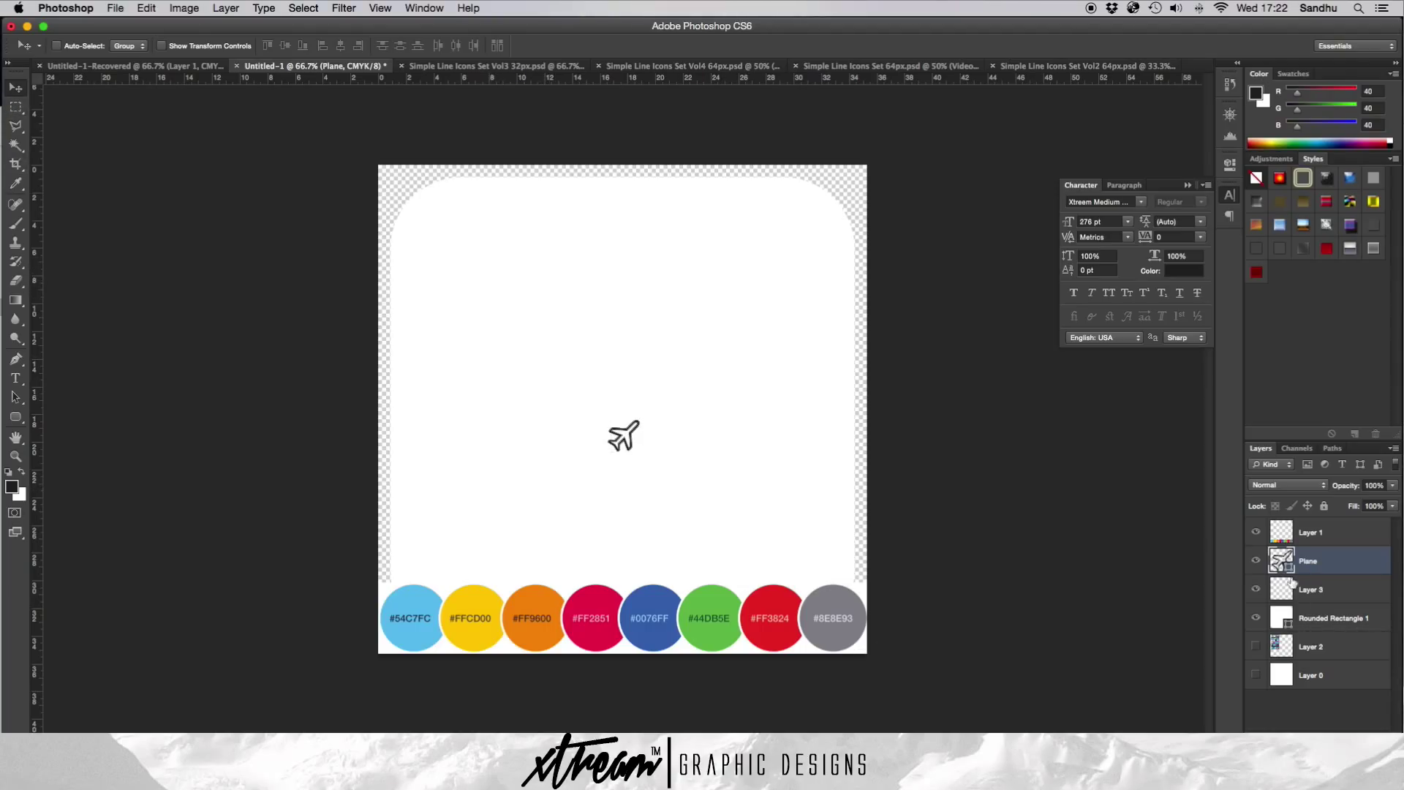
click(1256, 560)
- Clip Layer 3 to the Rounded Rectangle 1 layer with a clipping mask
click(1324, 592)
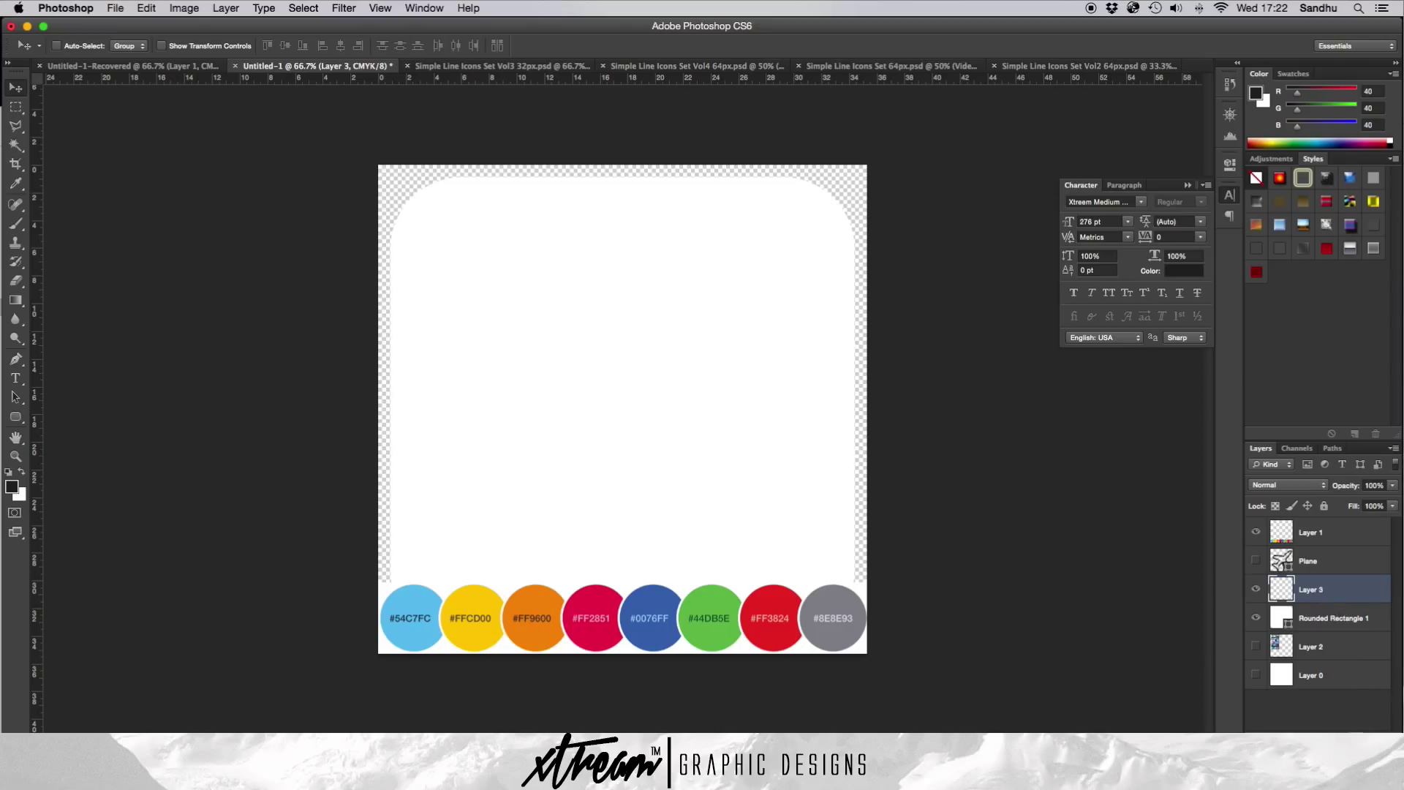
right_click(1332, 588)
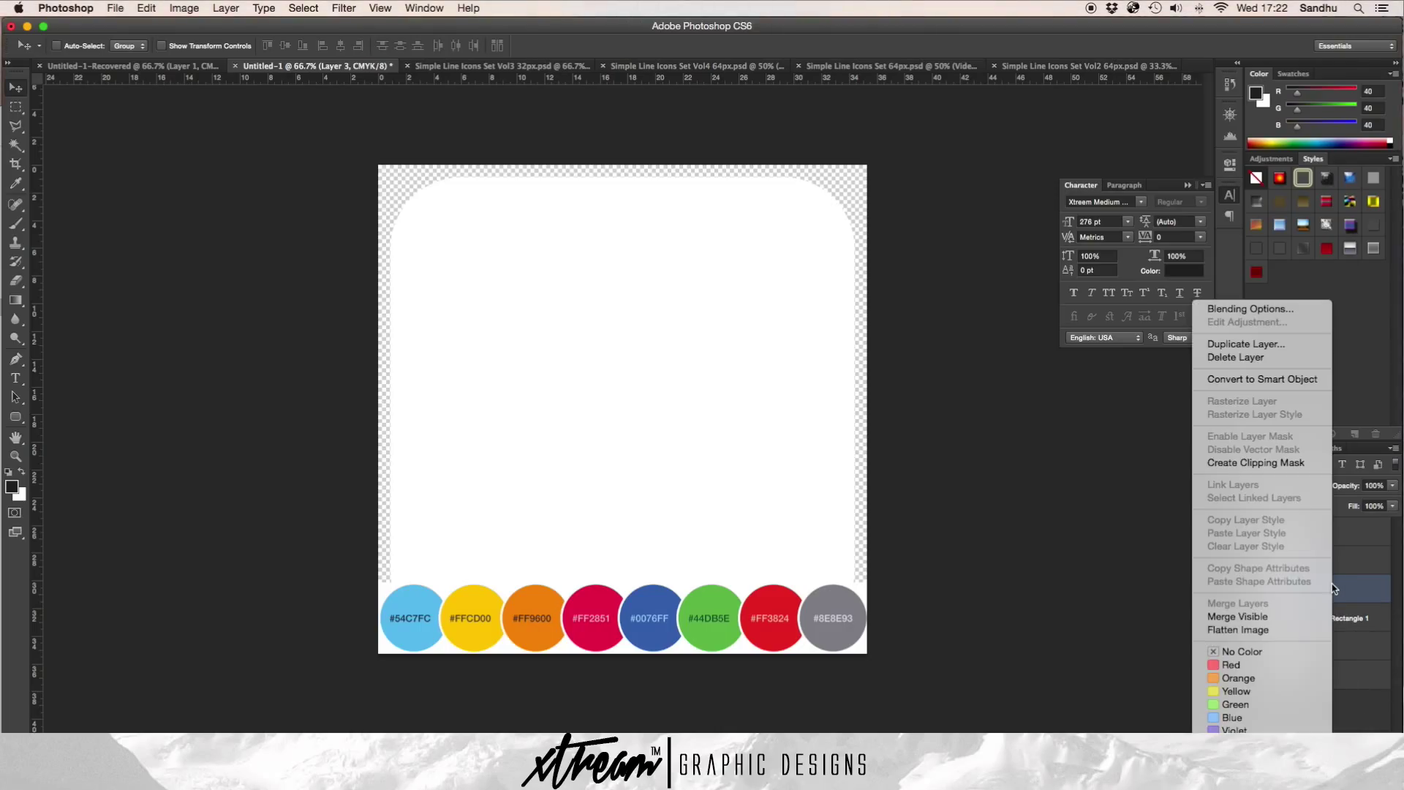
click(1255, 462)
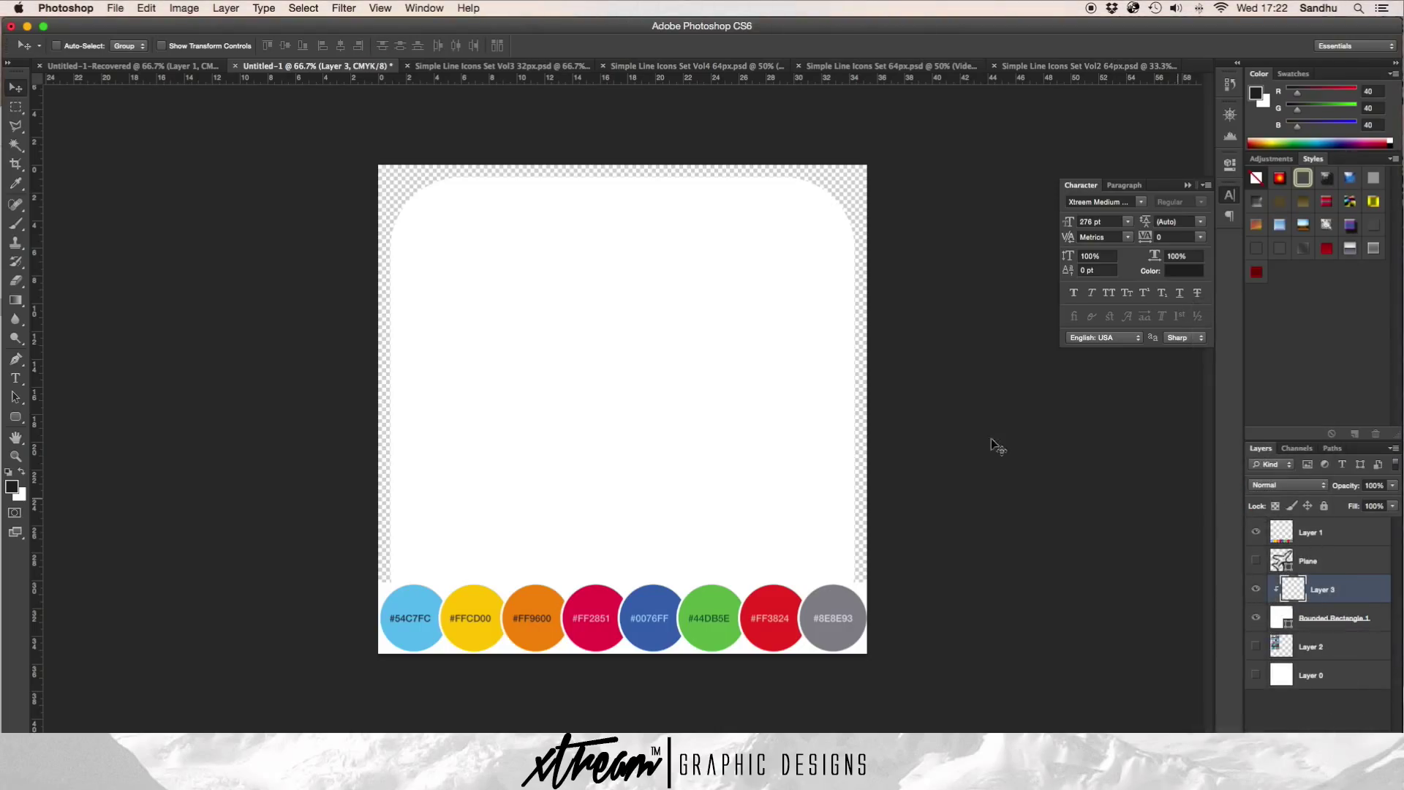
- Edit the Foreground to Background gradient and set its starting colour stop to the orange sampled from the #FF9600 swatch
click(11, 303)
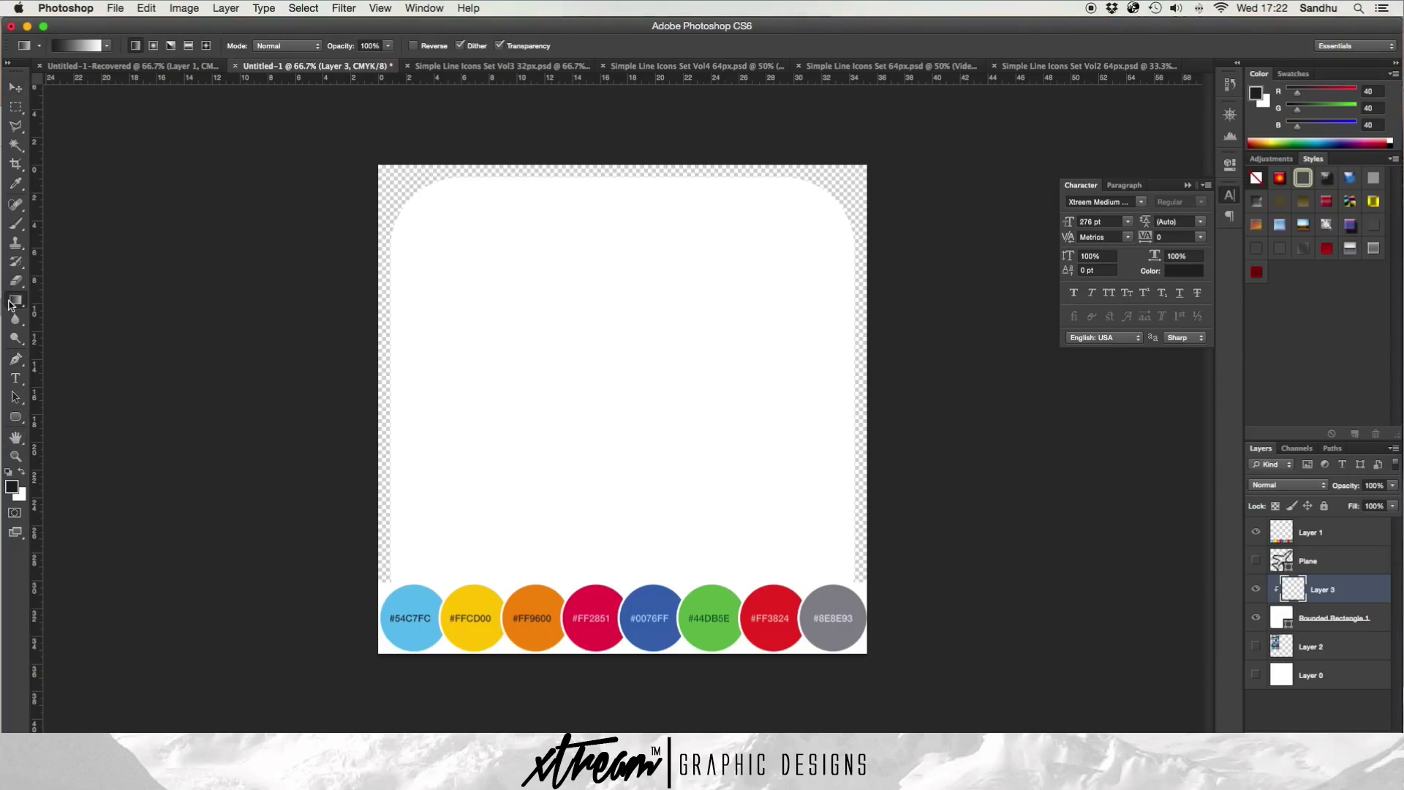
click(89, 46)
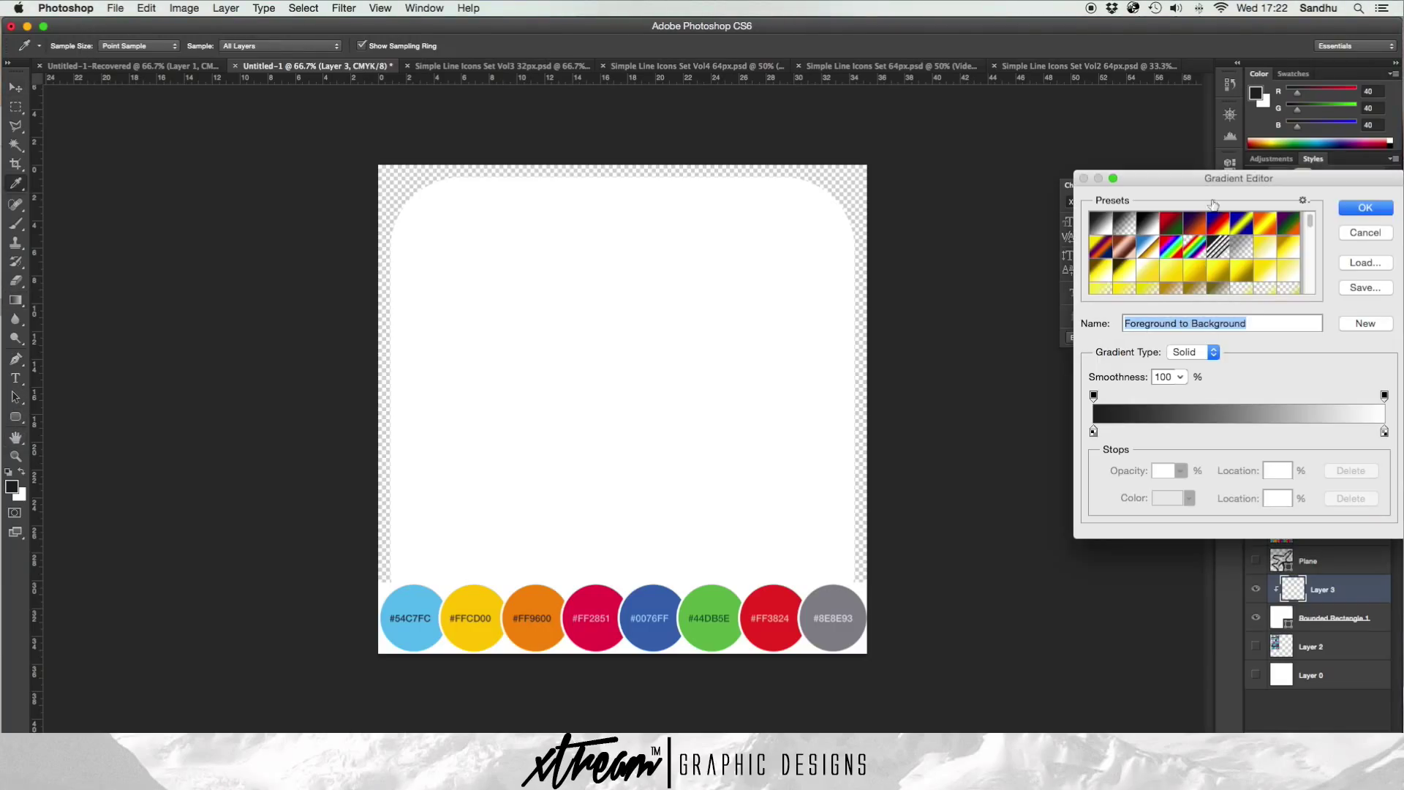
drag(1200, 183, 1097, 211)
scroll(1160, 291, down, 8)
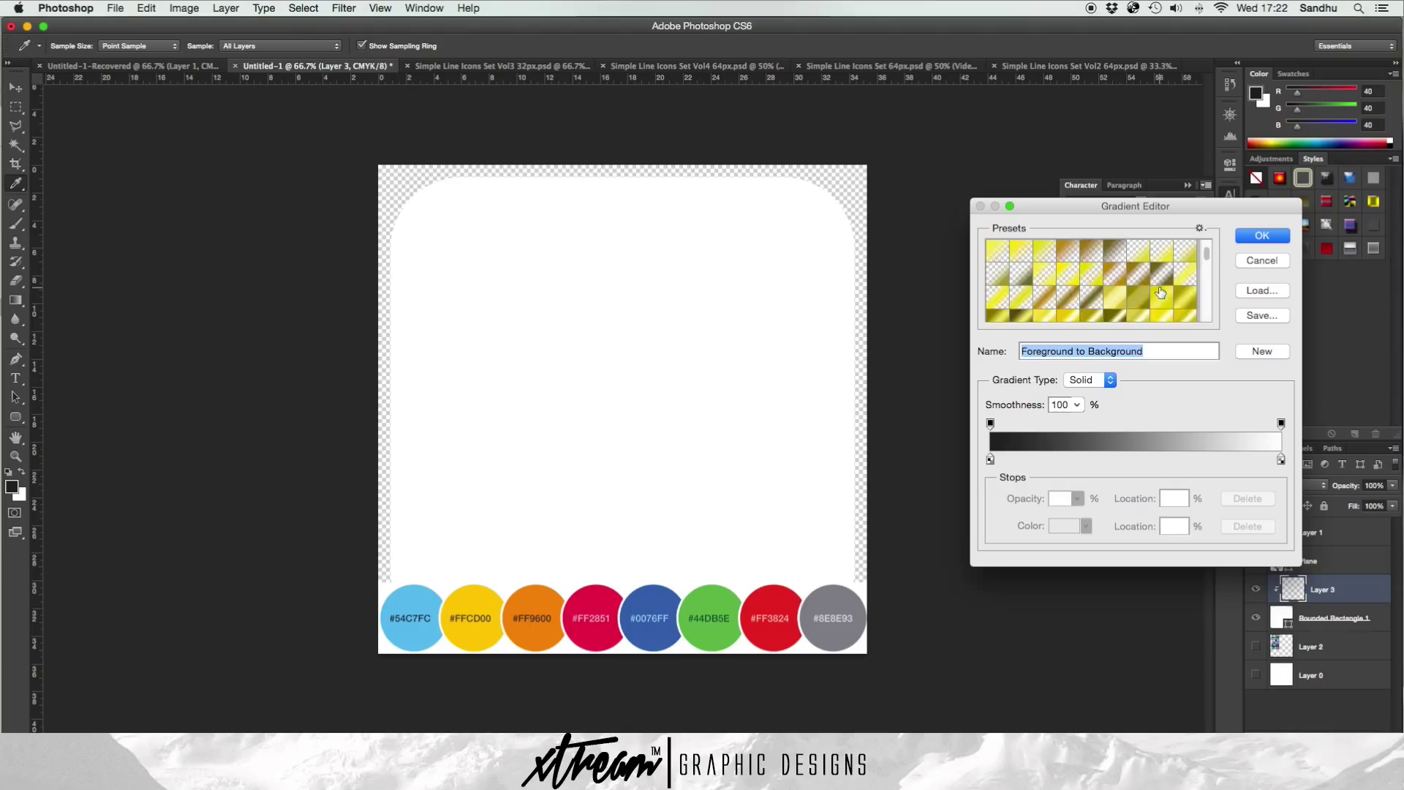
scroll(1160, 290, down, 5)
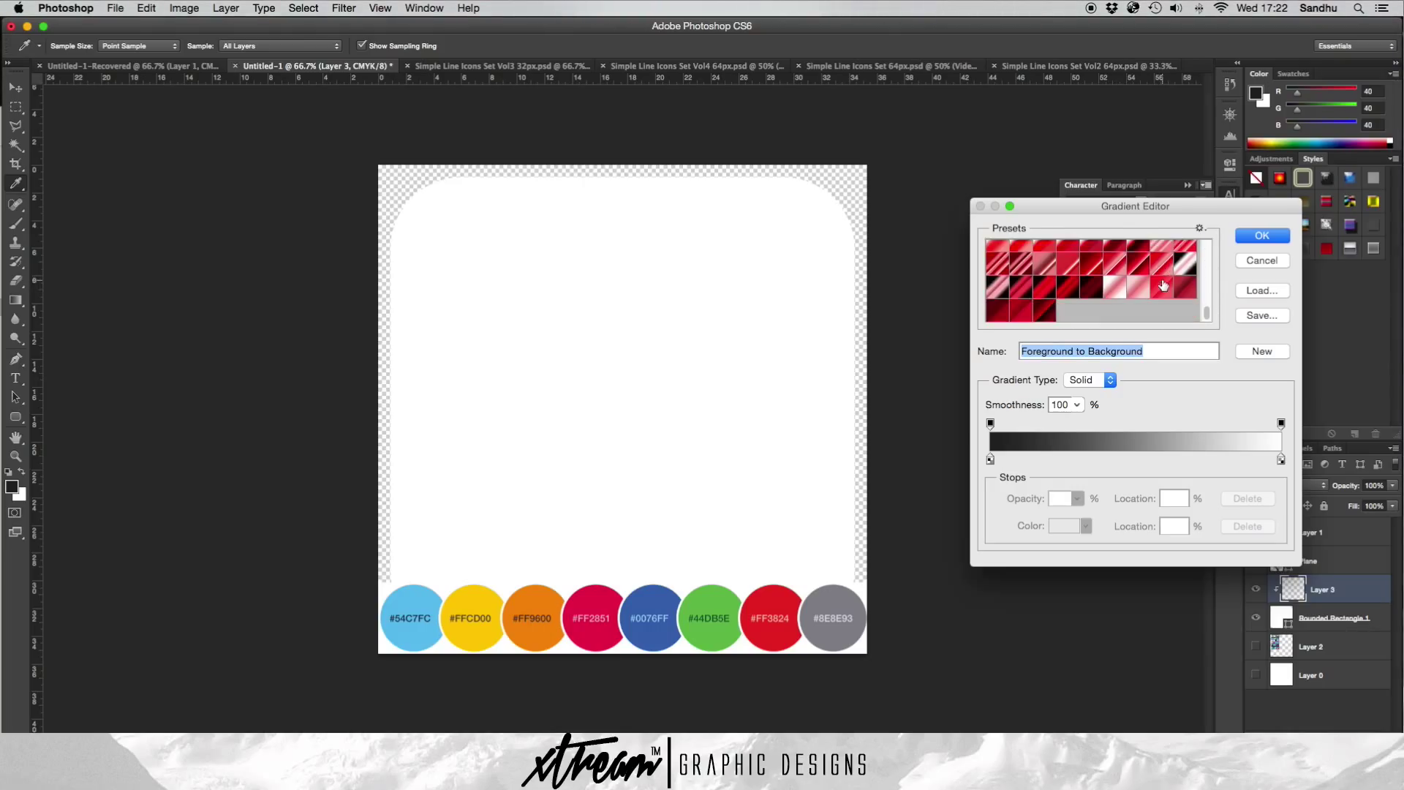
drag(1207, 315, 1215, 209)
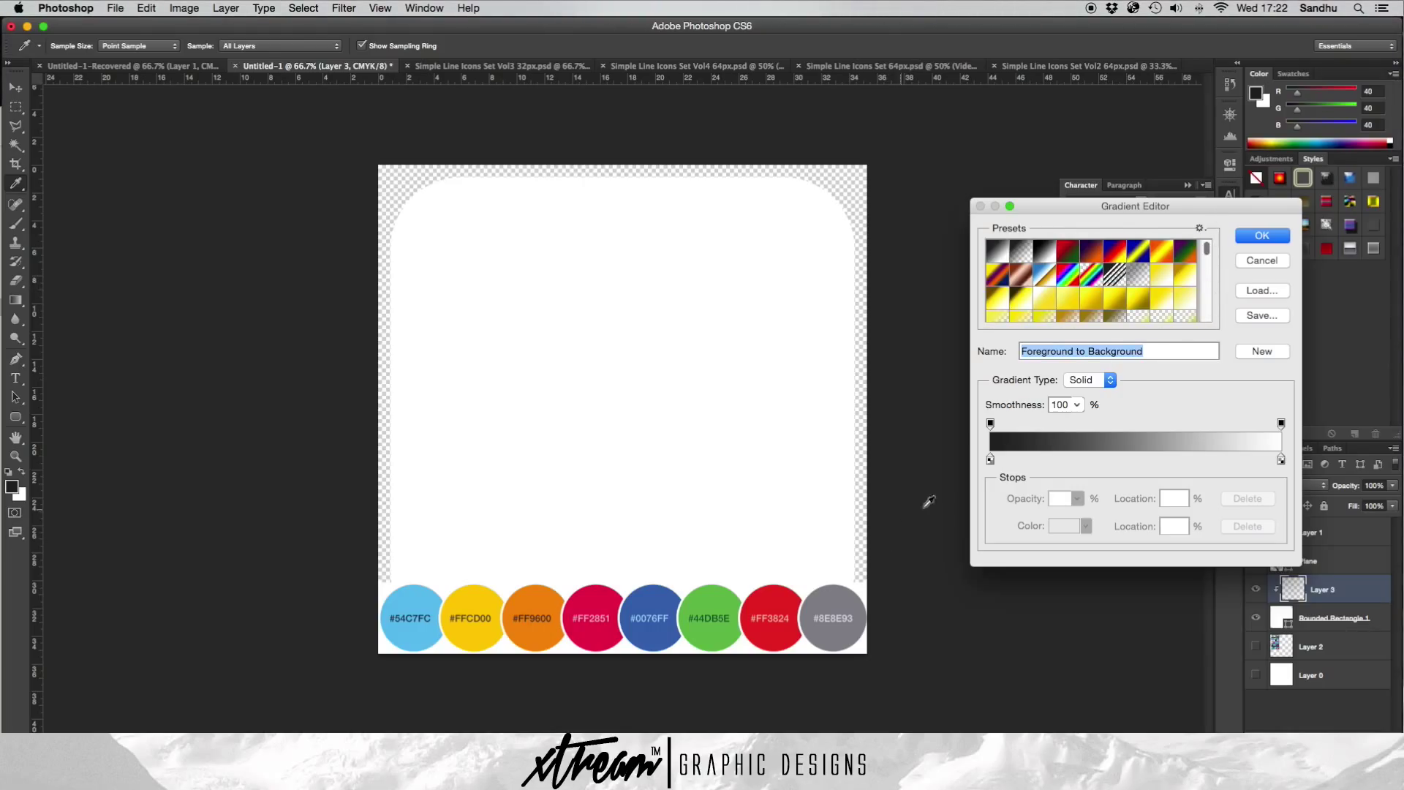
click(991, 460)
double_click(991, 459)
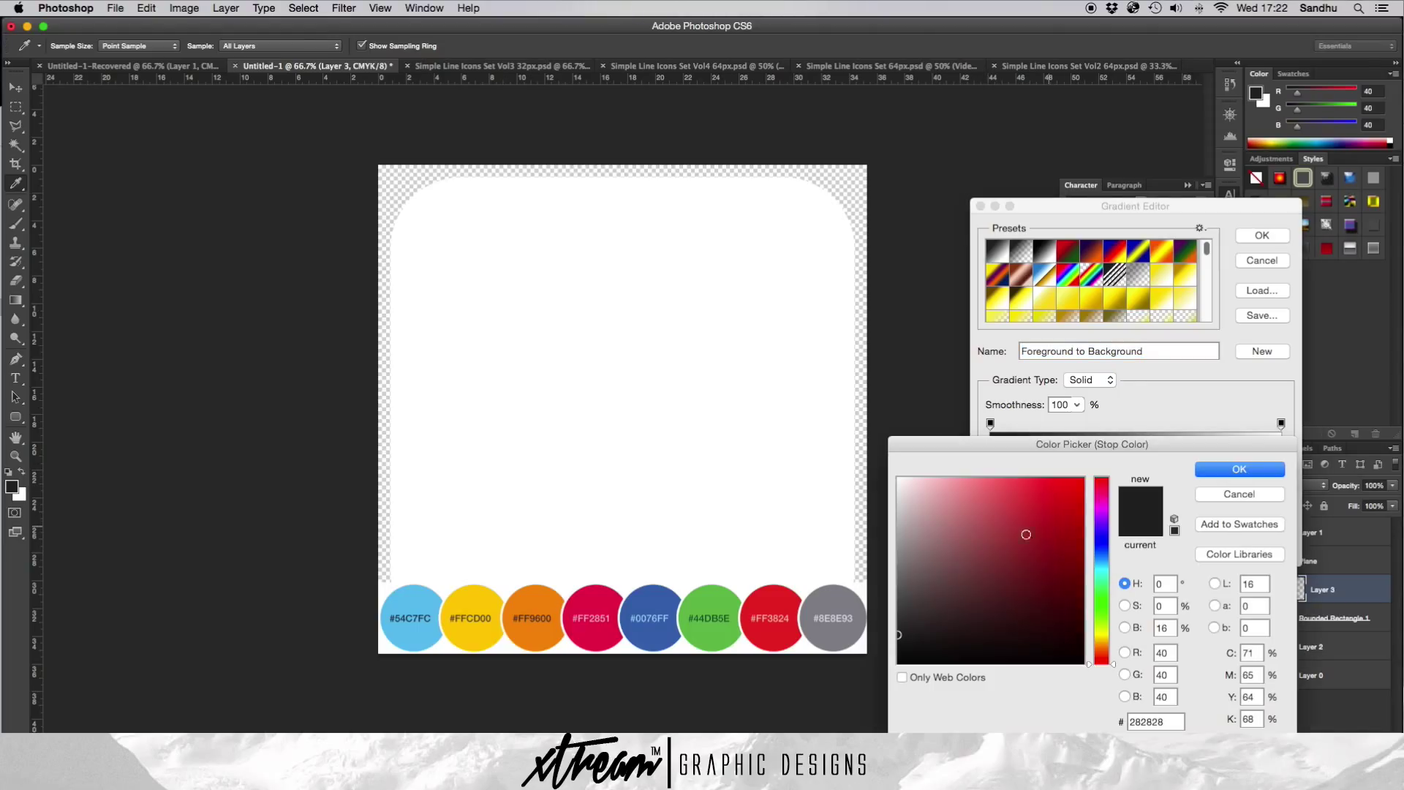
click(545, 604)
click(1273, 470)
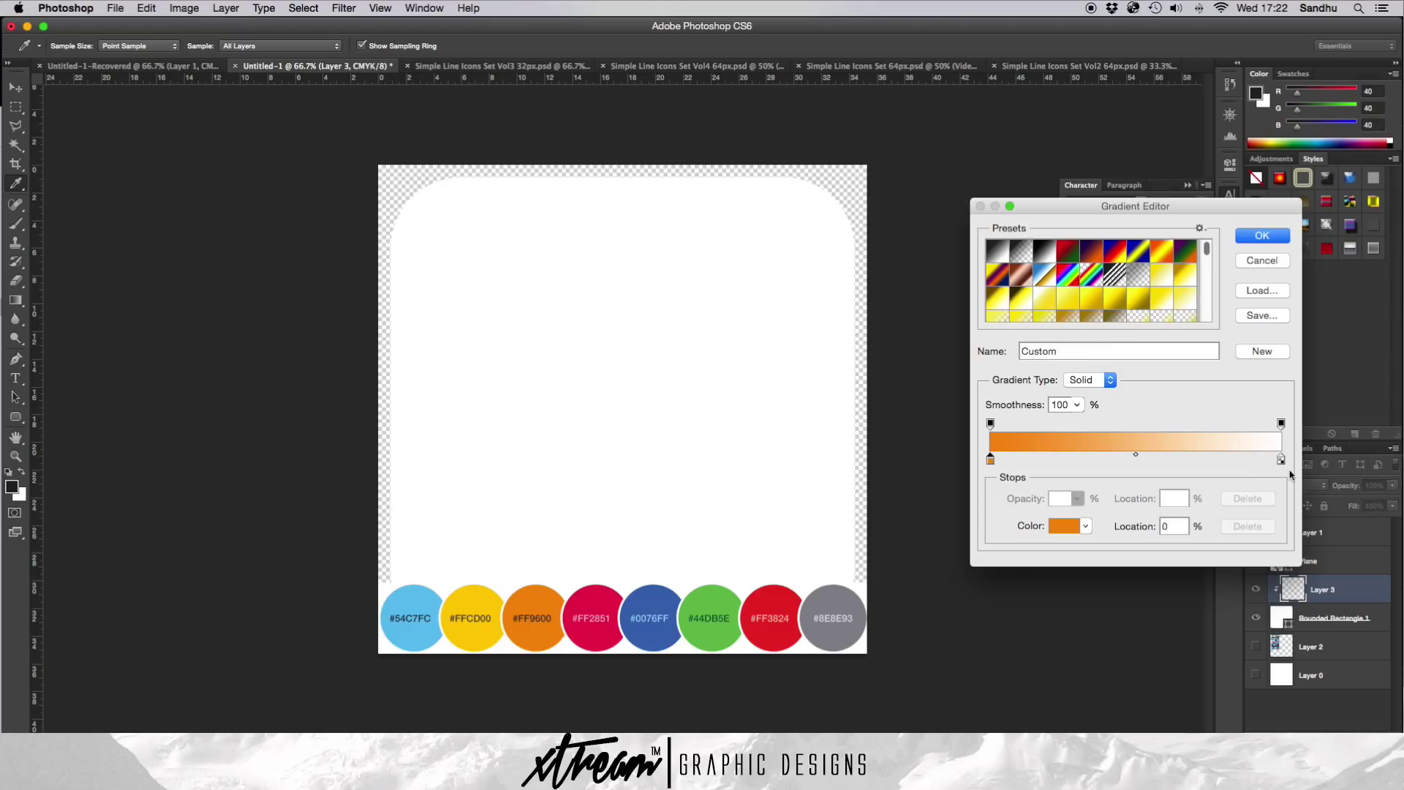
- Set the gradient's end colour stop to the yellow sampled from the #FFCD00 swatch and accept the gradient
click(1282, 459)
click(1066, 526)
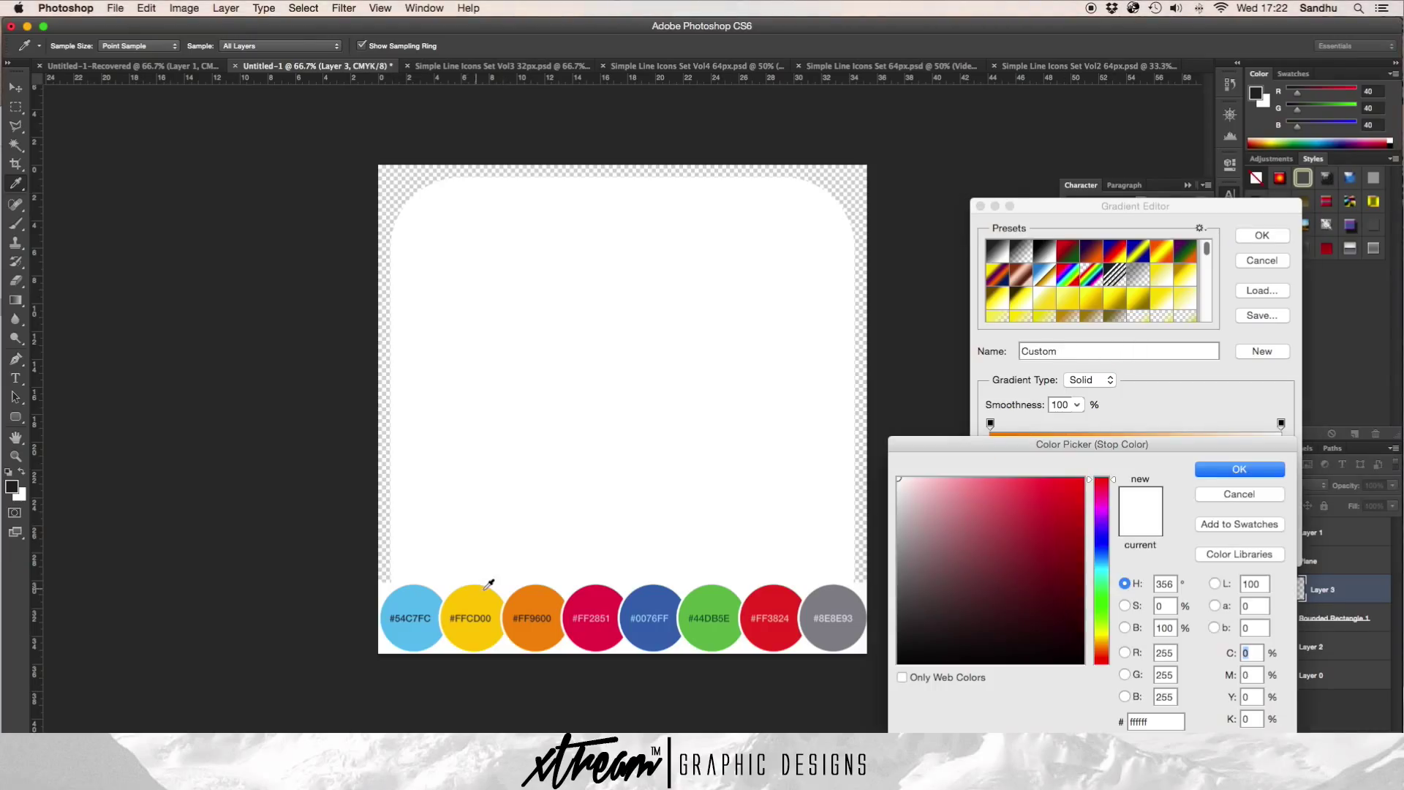
click(480, 591)
click(1265, 469)
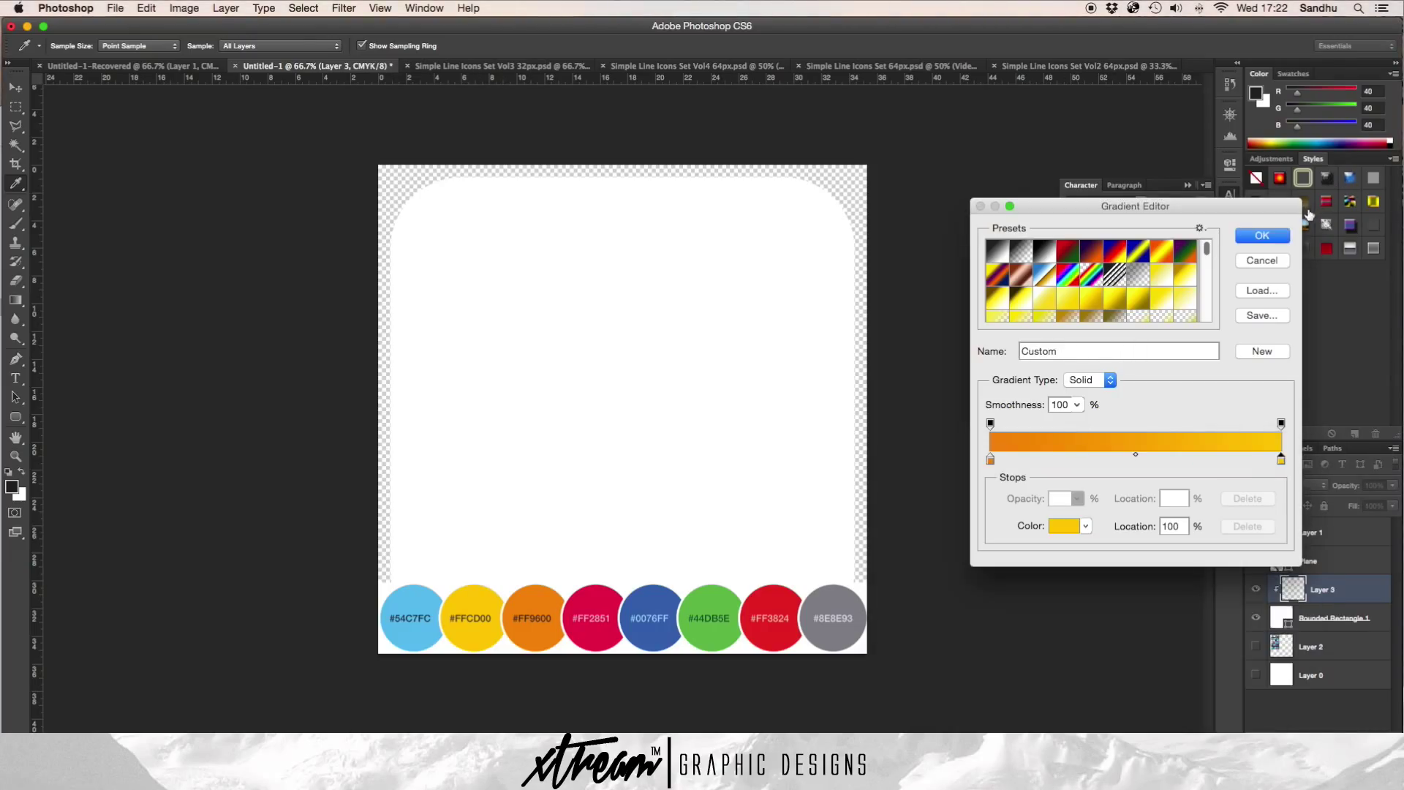
click(1263, 236)
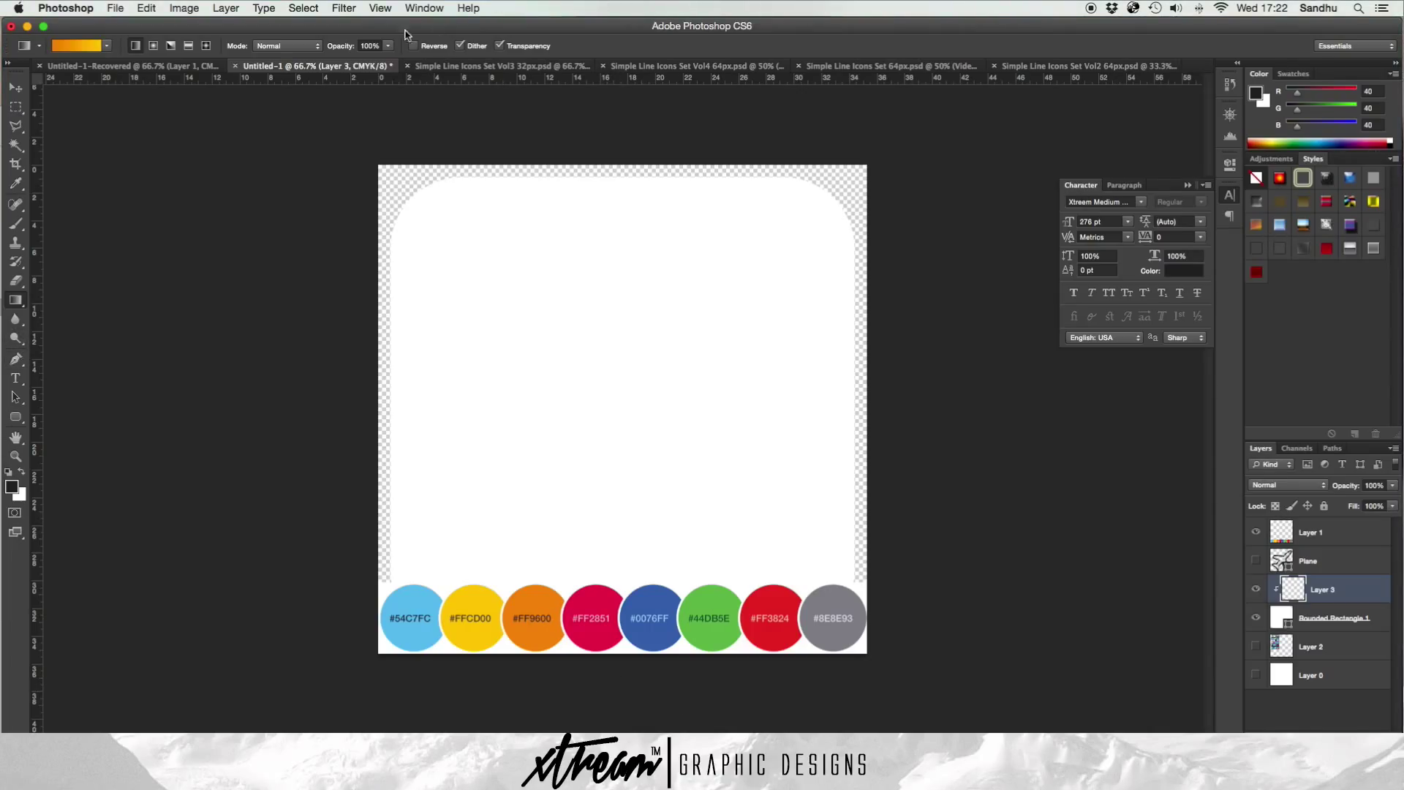
click(469, 8)
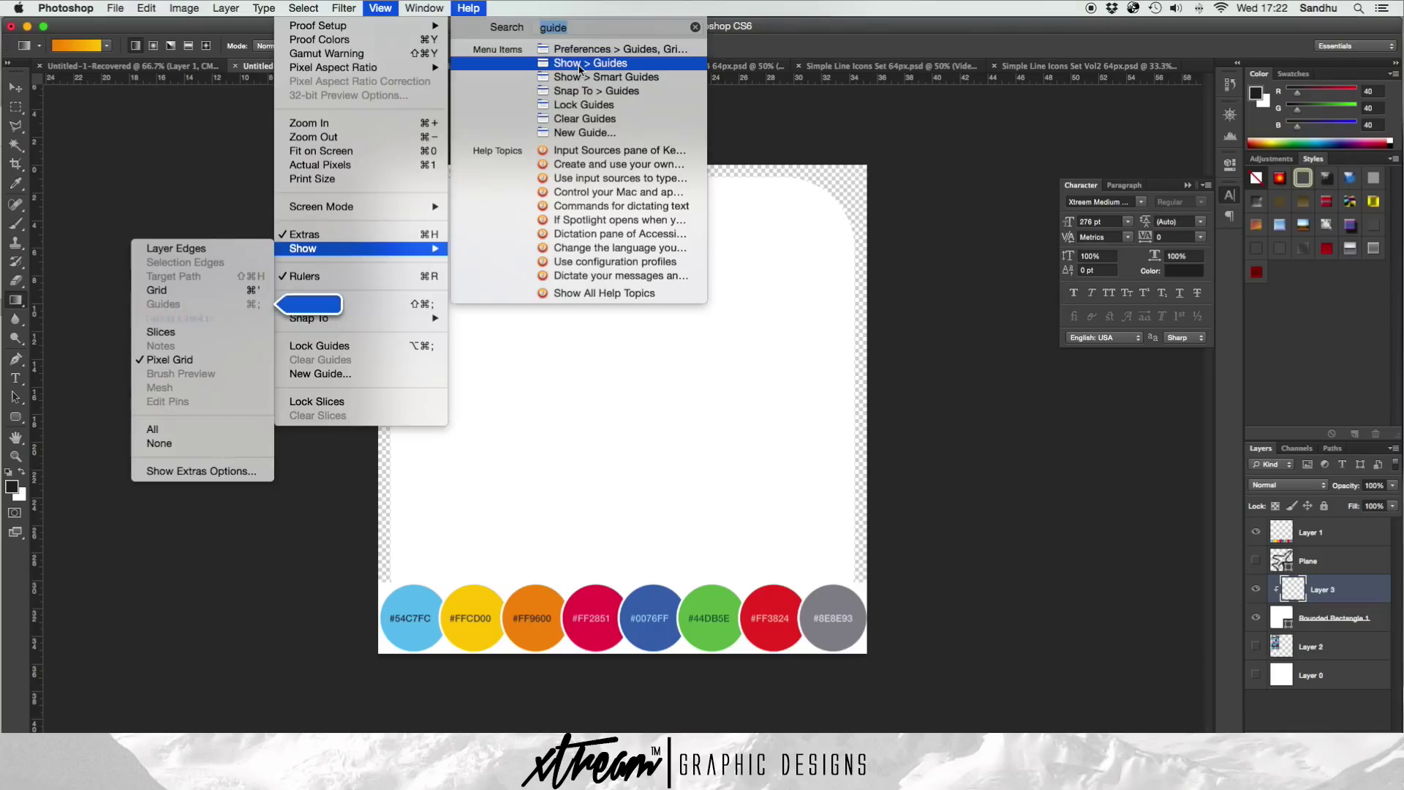
click(580, 70)
click(469, 8)
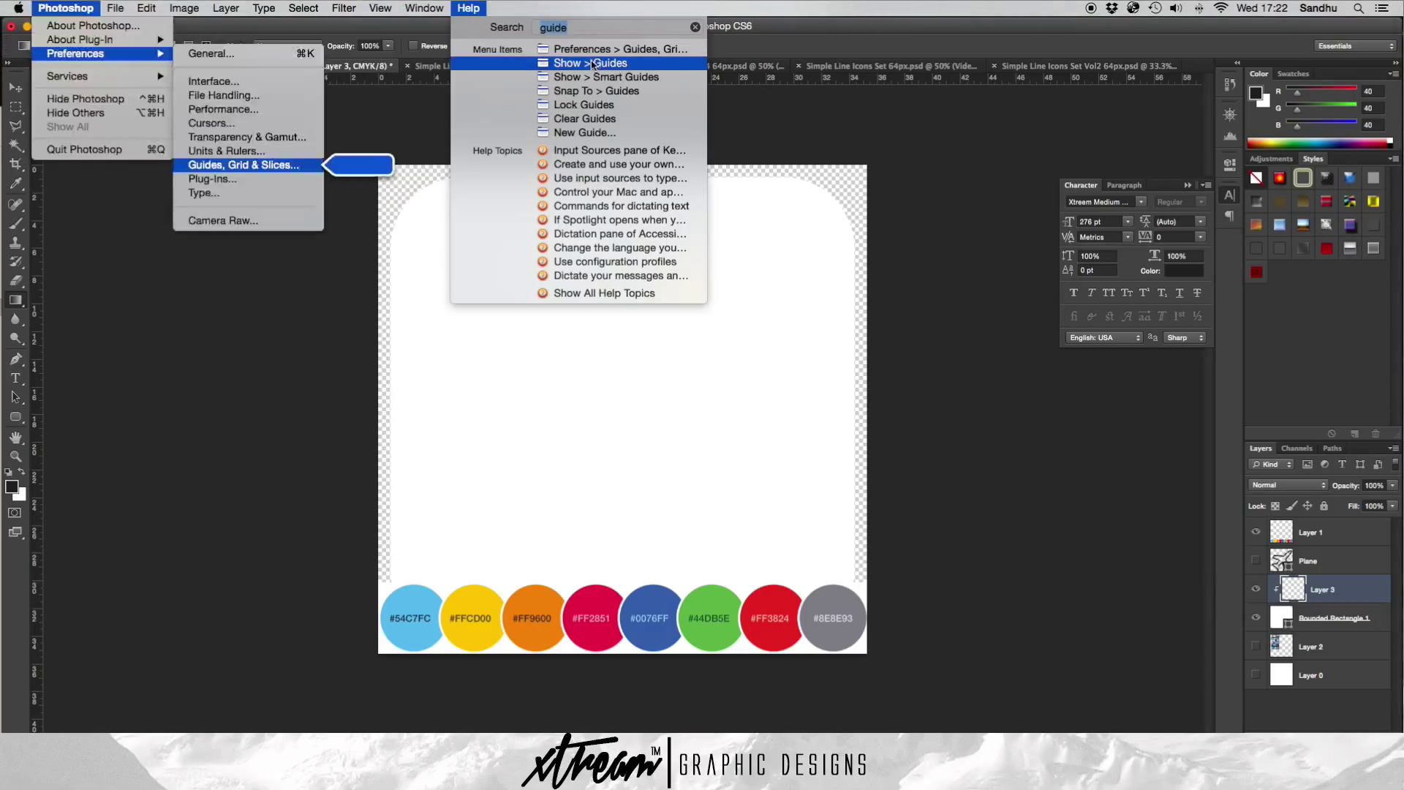
click(542, 59)
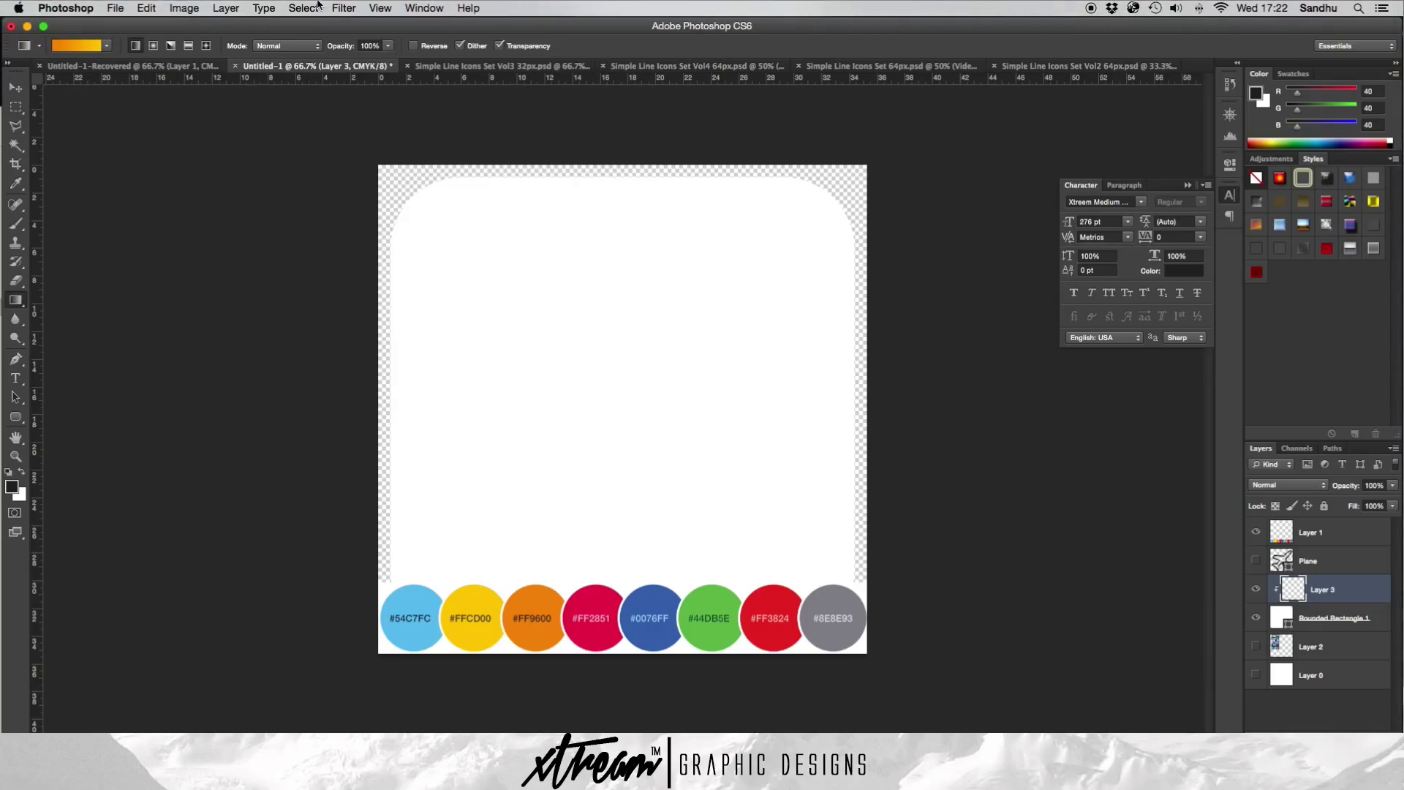
- Add a vertical guide at 50% of the canvas
click(429, 8)
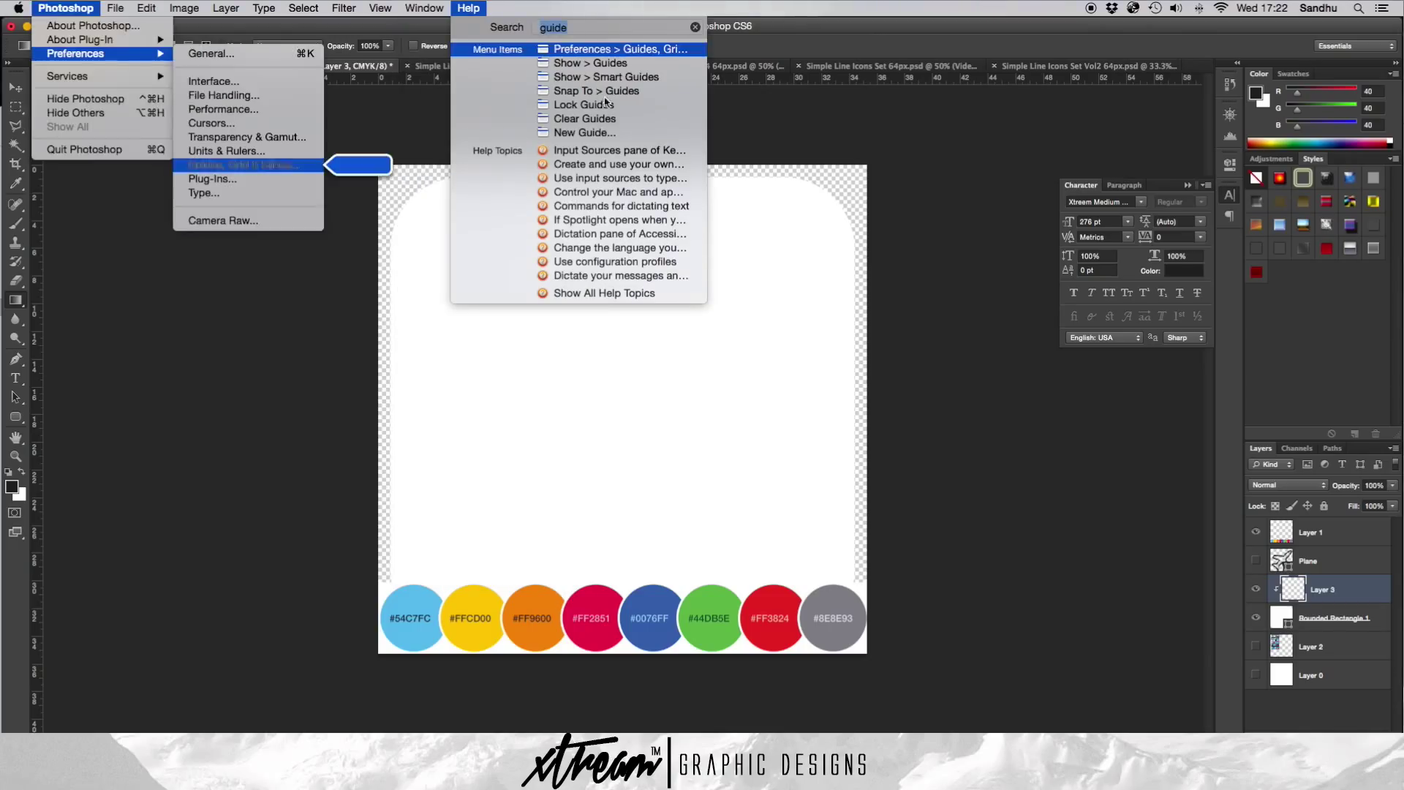
click(611, 134)
text(50)
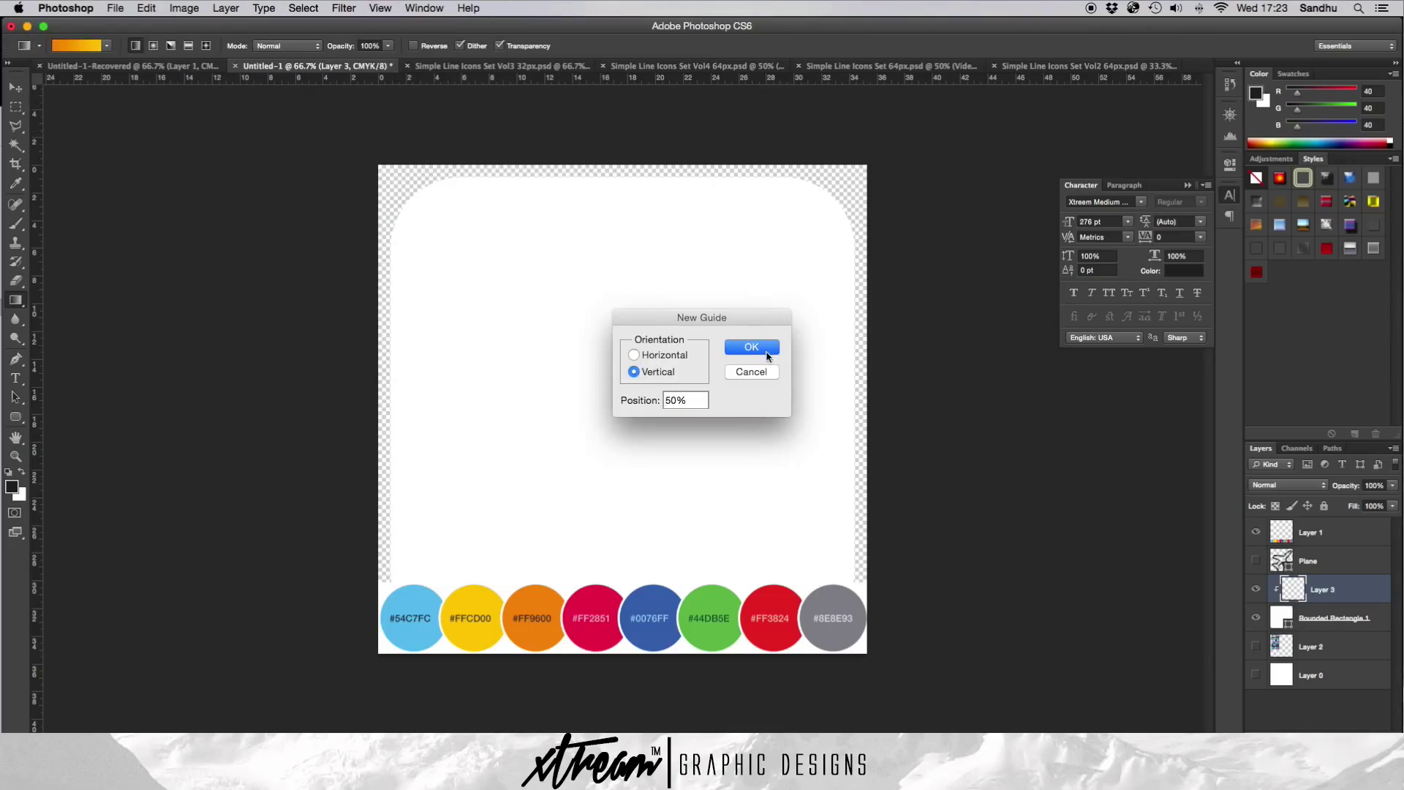
click(767, 354)
- Add a horizontal guide at 50% of the canvas
click(468, 9)
click(601, 150)
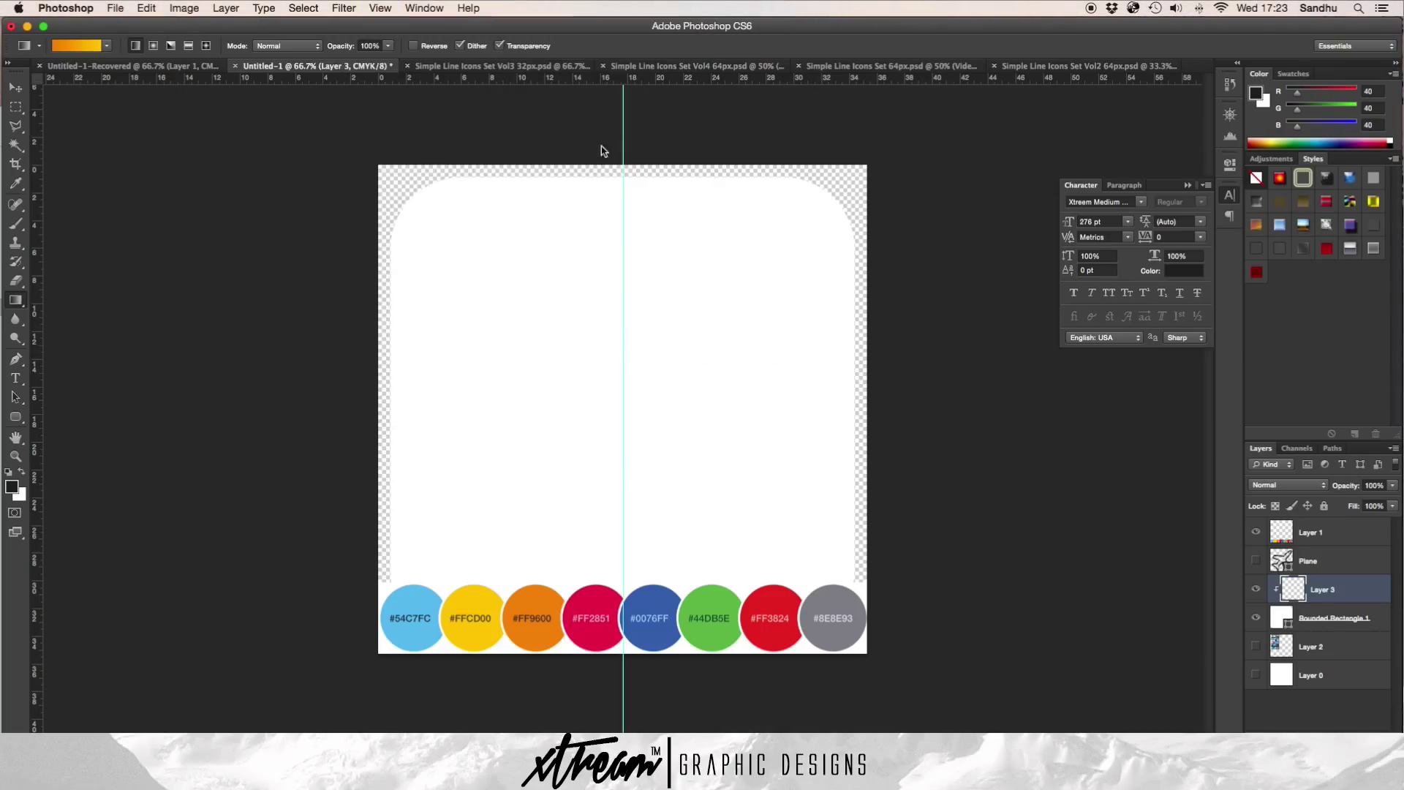
click(667, 356)
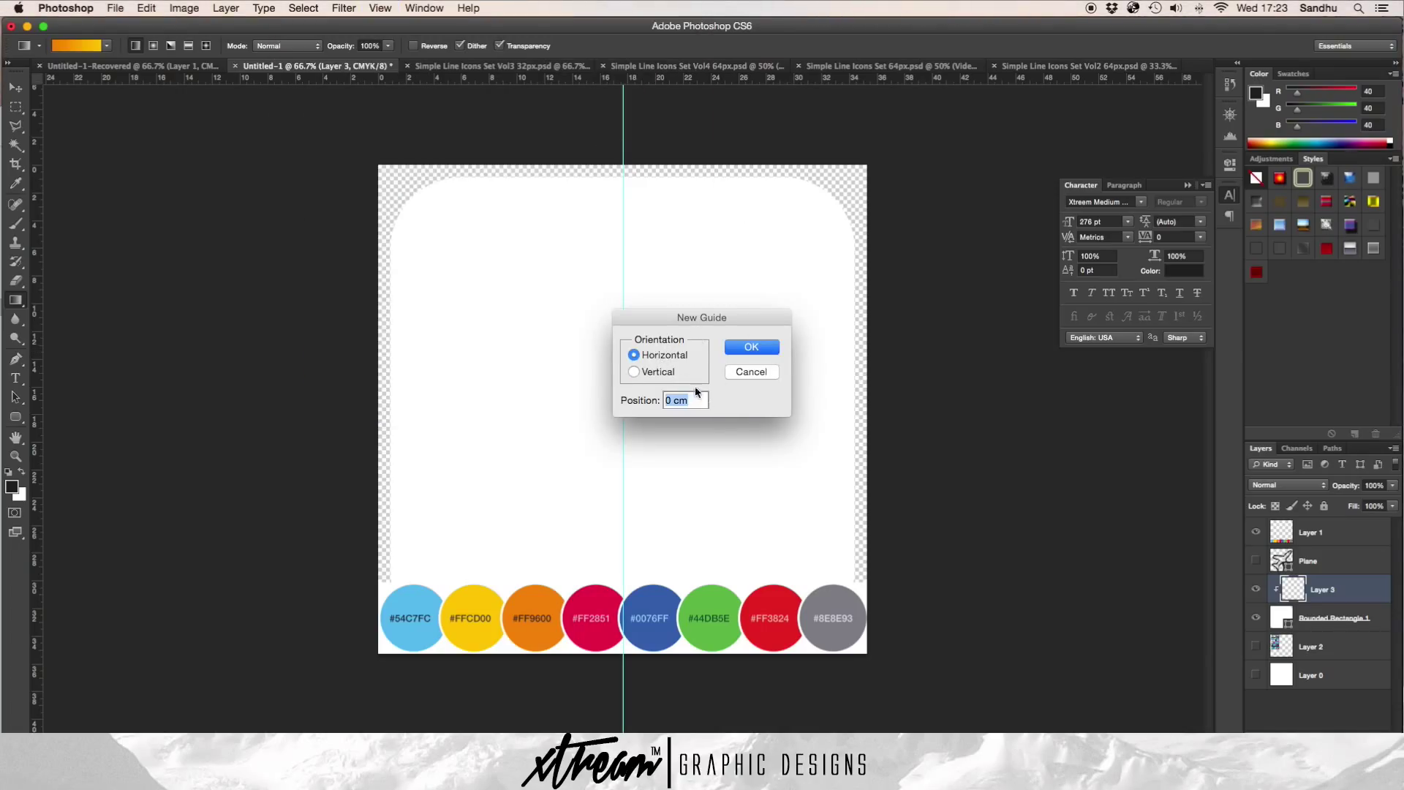
text(50)
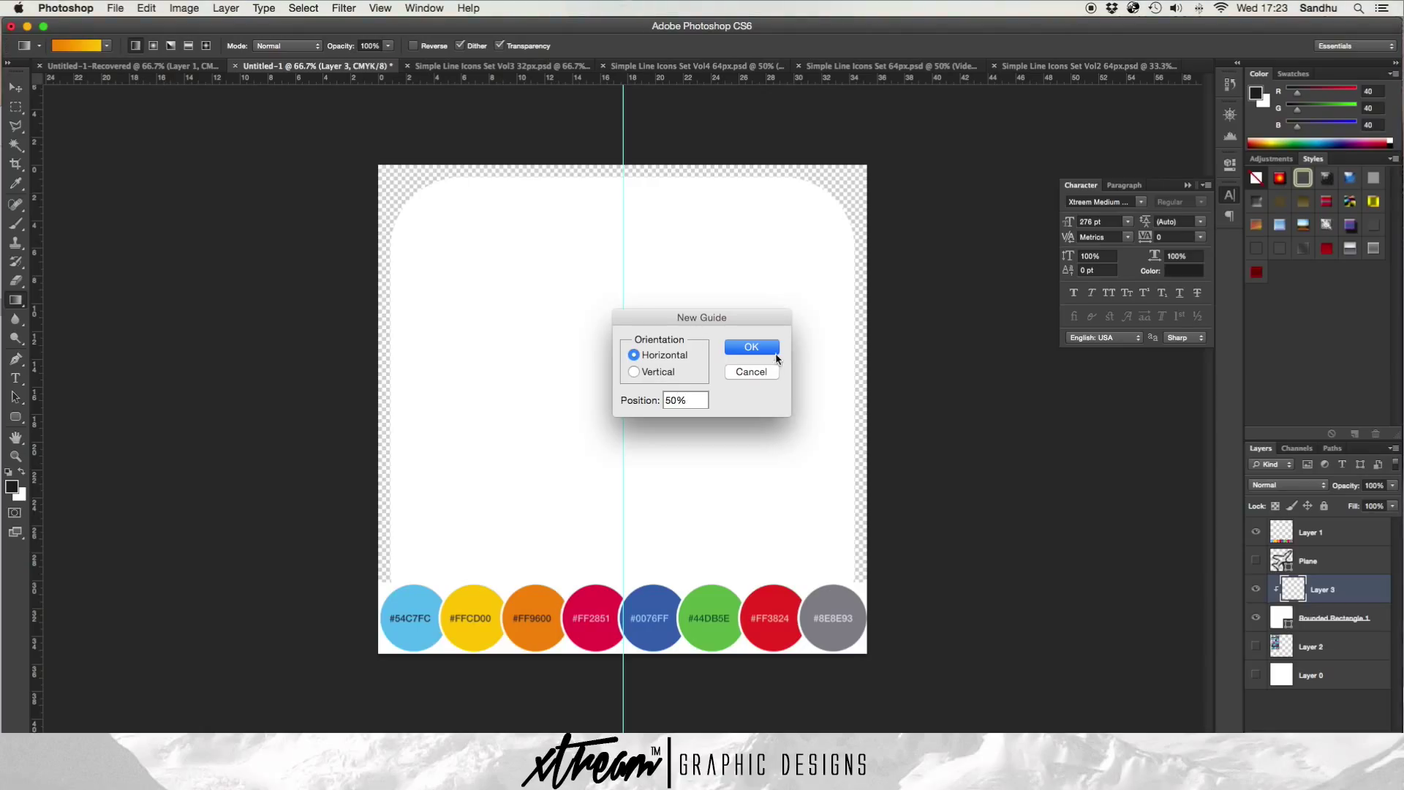
click(776, 346)
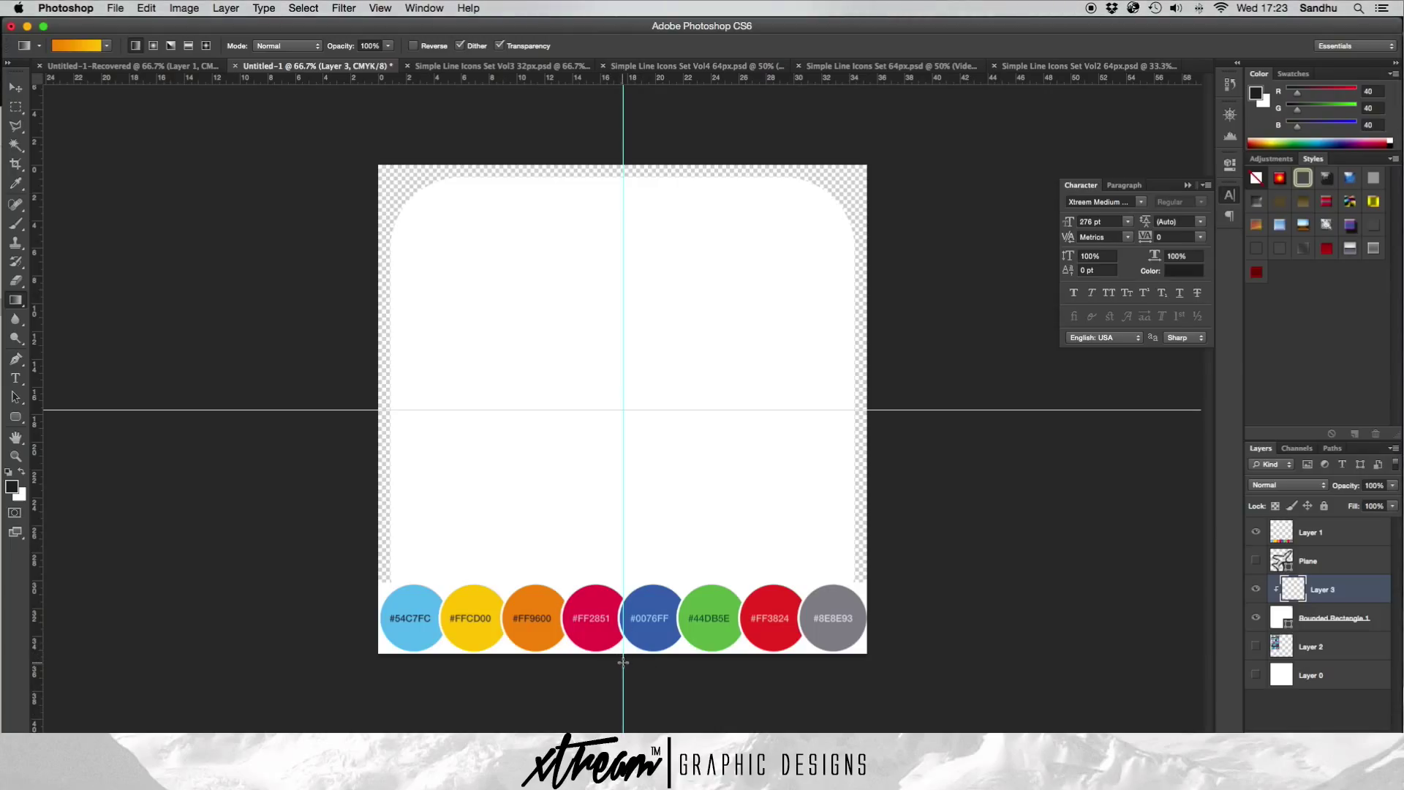
- Try a vertical orange-to-yellow gradient on Layer 3 from below the canvas upward along the centre guide, and undo it
drag(622, 660, 606, 250)
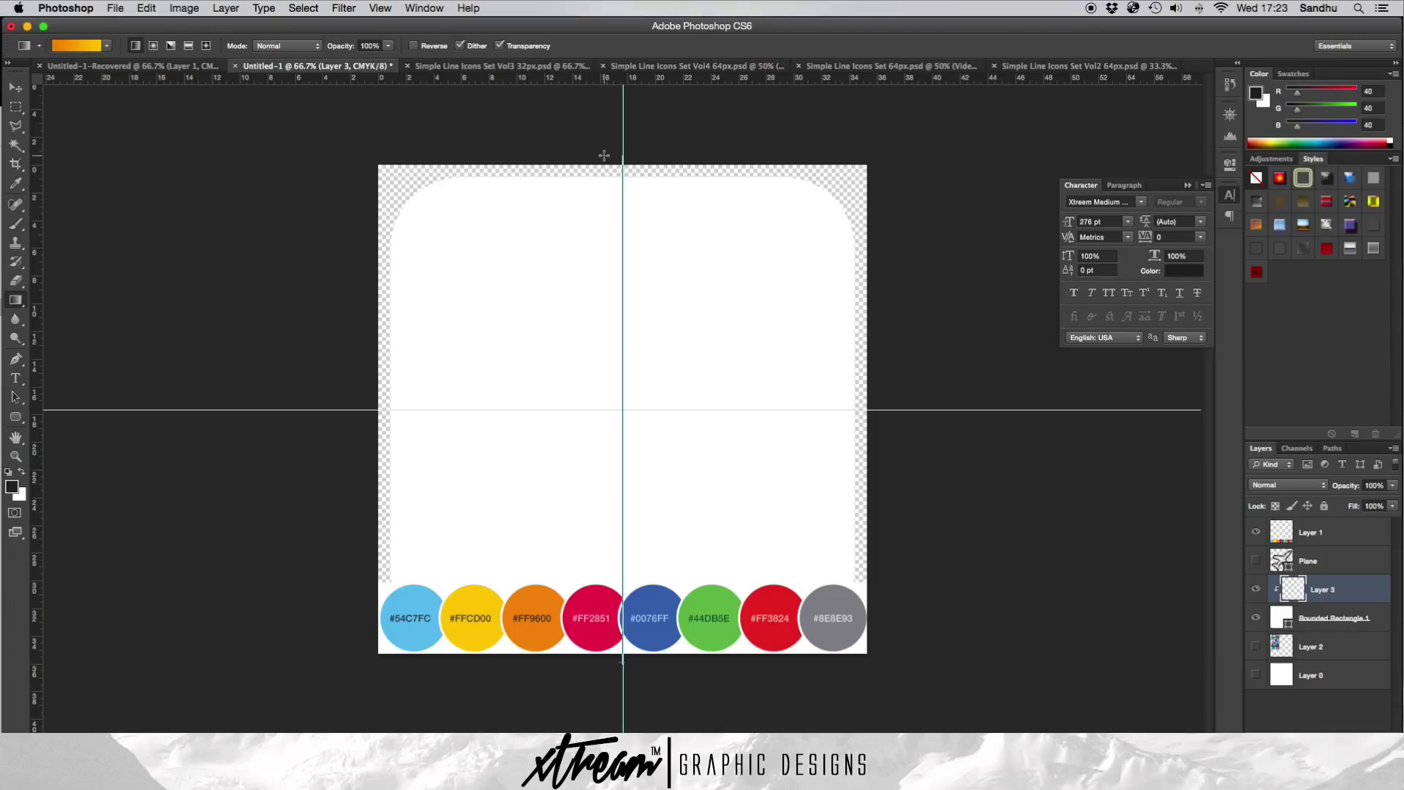
drag(594, 286, 596, 287)
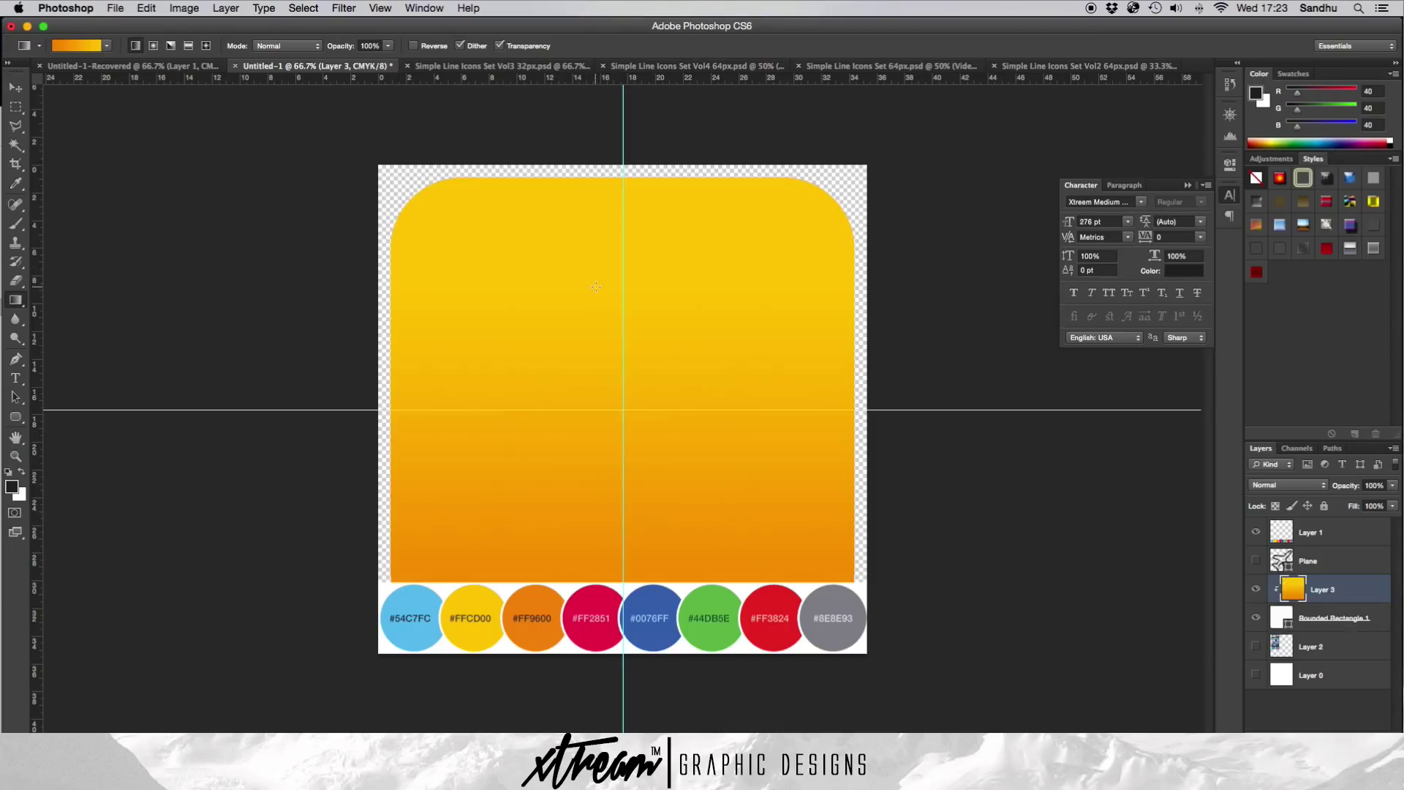
key(super+z)
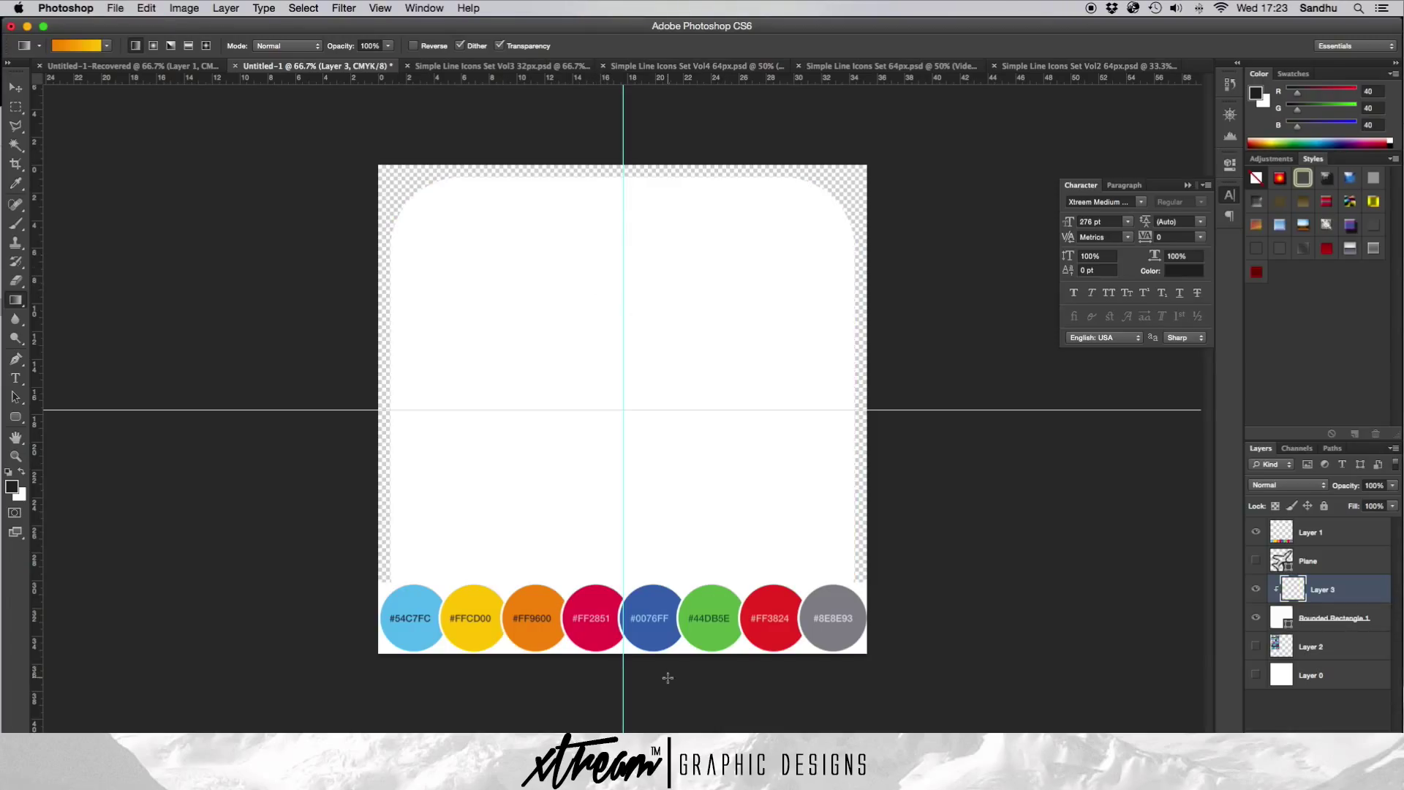
- Fill Layer 3 with a diagonal gradient from orange below the canvas to yellow beyond its upper-left corner
drag(646, 675, 306, 123)
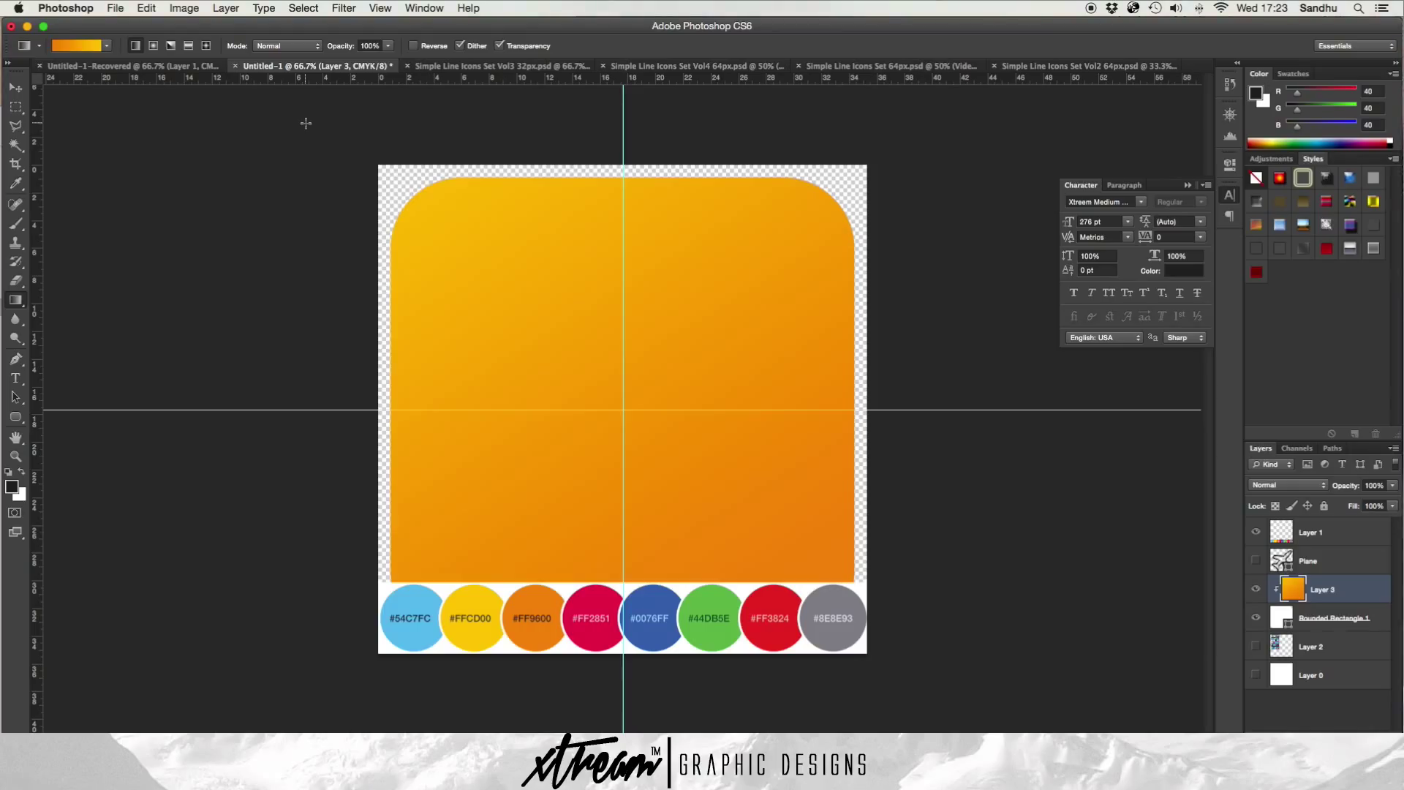
- Undo the last gradient and try a diagonal one on Layer 3 from orange beyond the upper-left corner to yellow beyond the lower-right
key(super+z)
drag(367, 155, 943, 688)
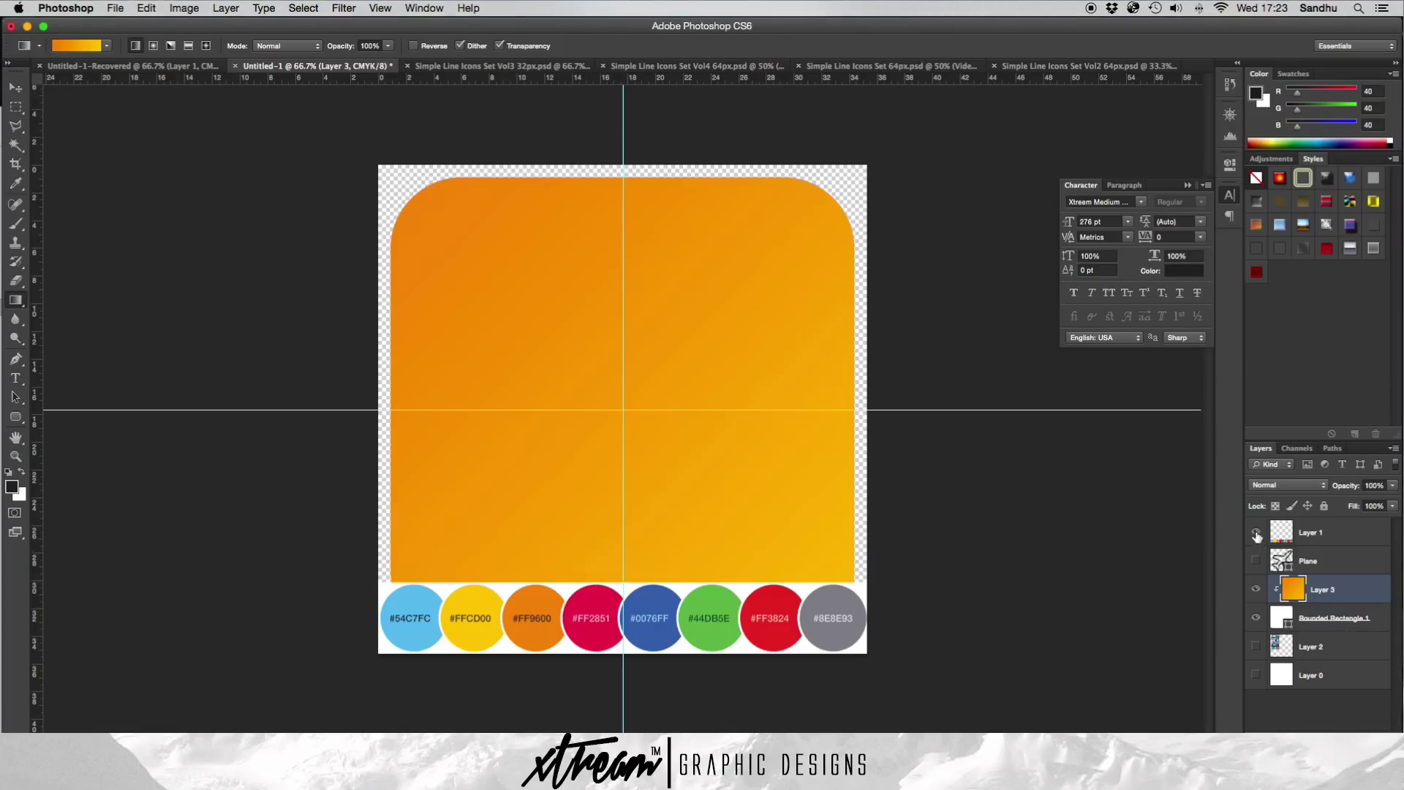
- Bring the phone home-screen reference on Layer 2 above the icon for comparison, then hide it and return it below the rounded rectangle
click(1256, 561)
click(1256, 561)
click(1256, 646)
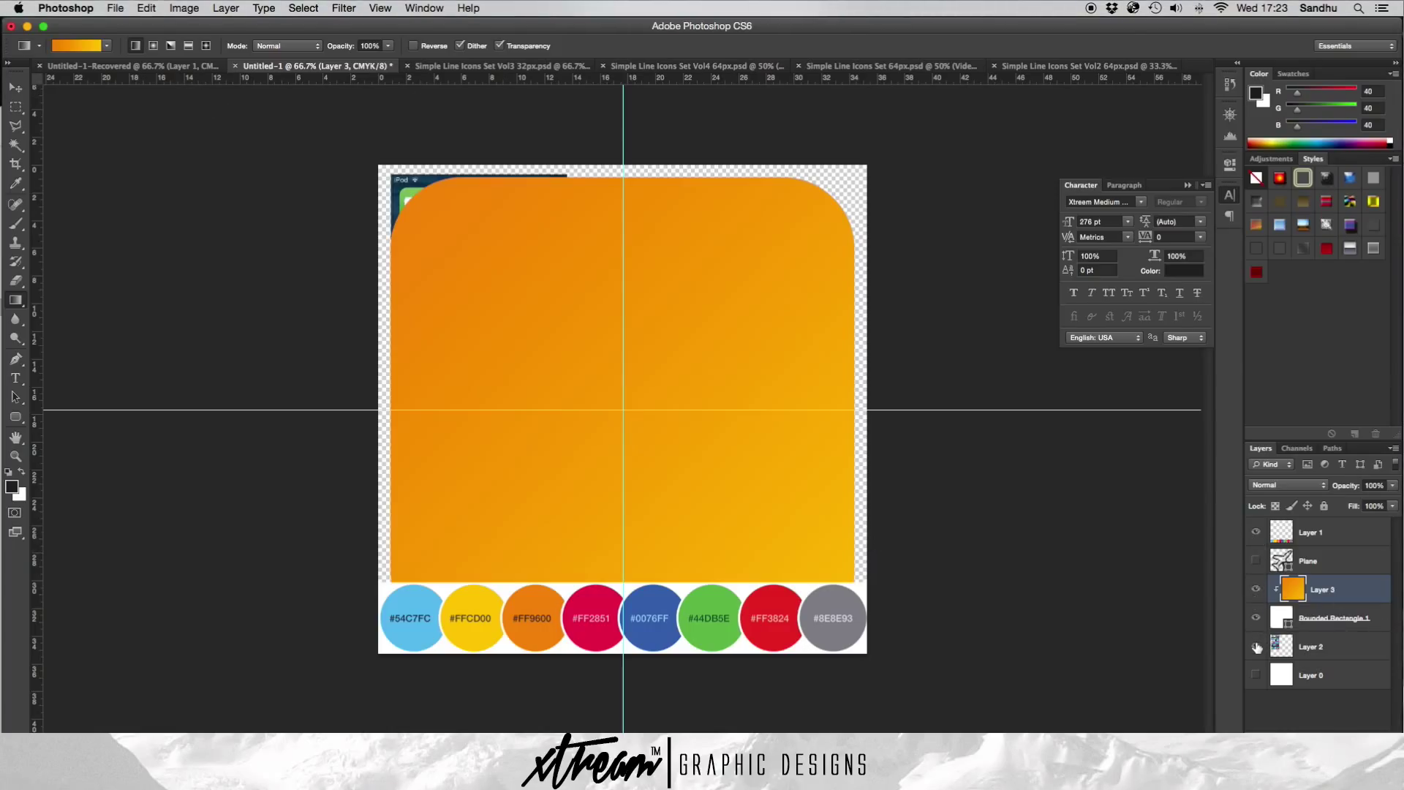
drag(1332, 646, 1319, 548)
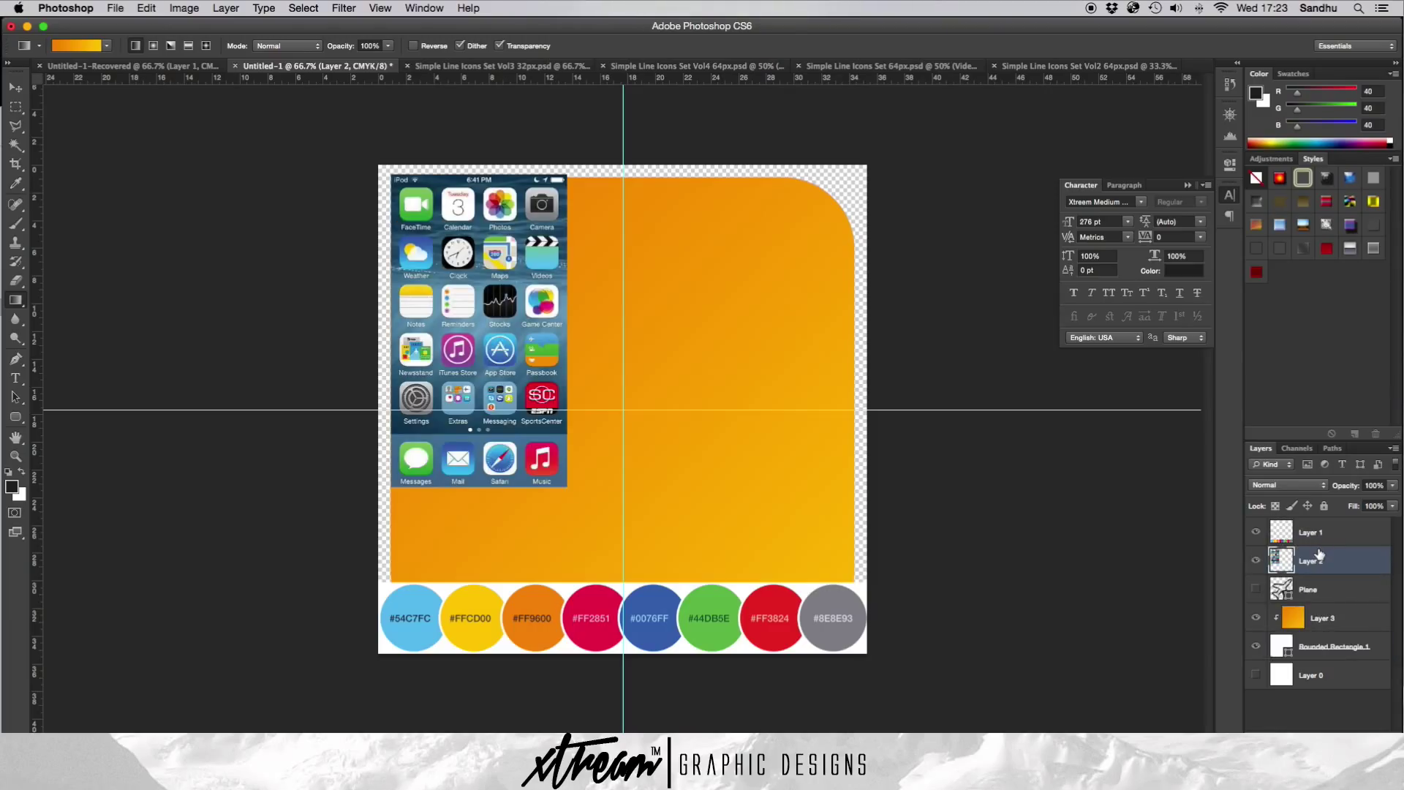
click(1256, 561)
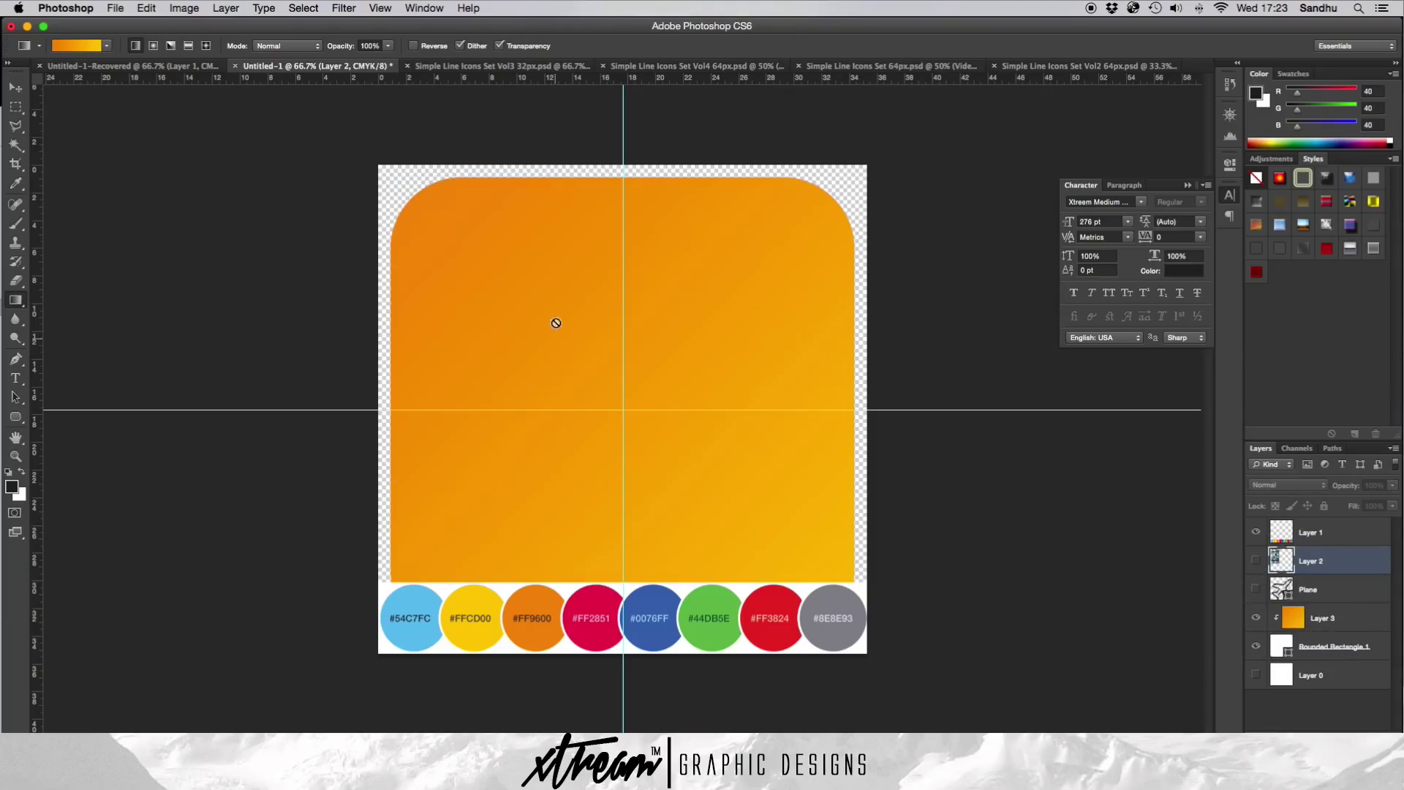
key(super+bracketleft)
key(super+bracketleft)
key(super+bracketleft)
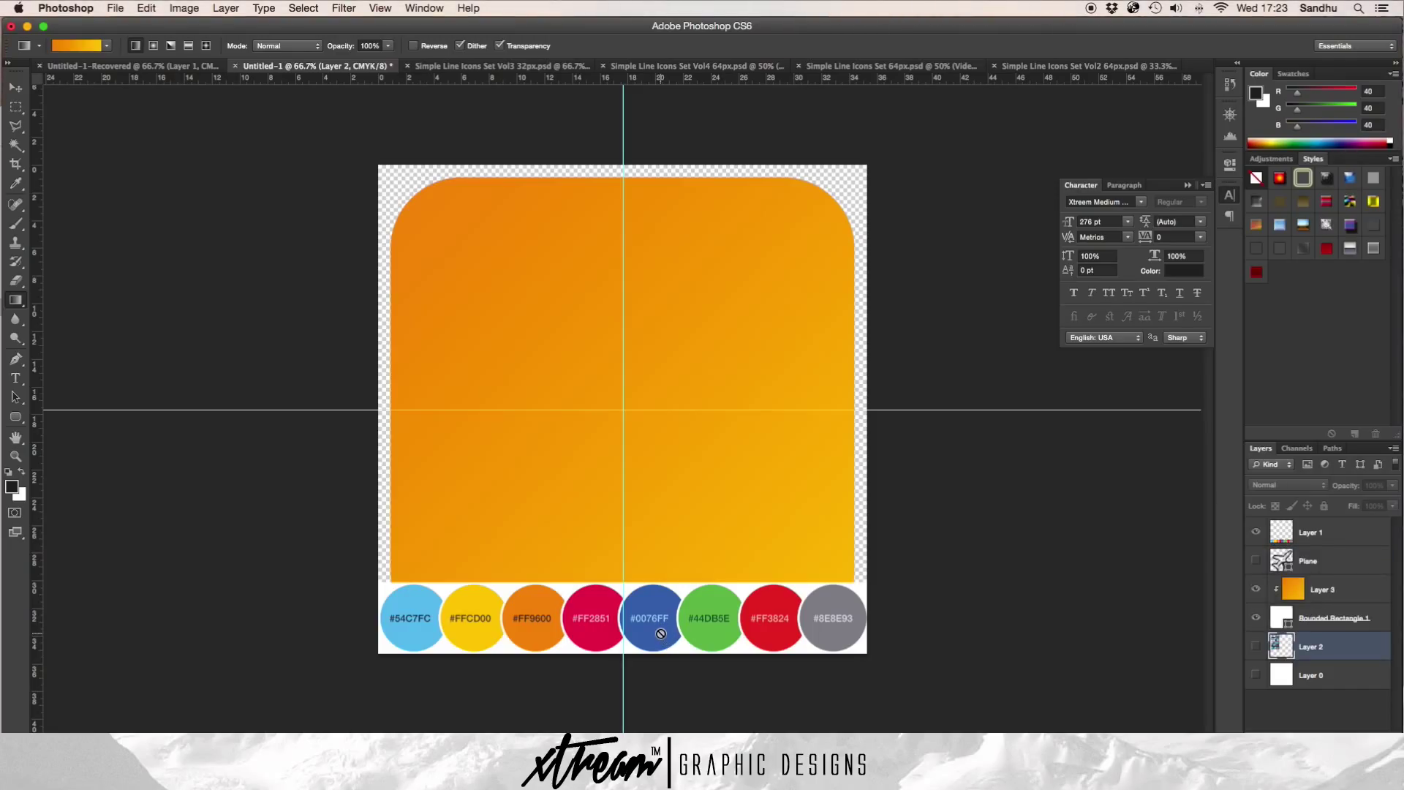
- Undo the diagonal gradient and fill Layer 3 vertically from orange below the canvas to yellow above it
key(super+z)
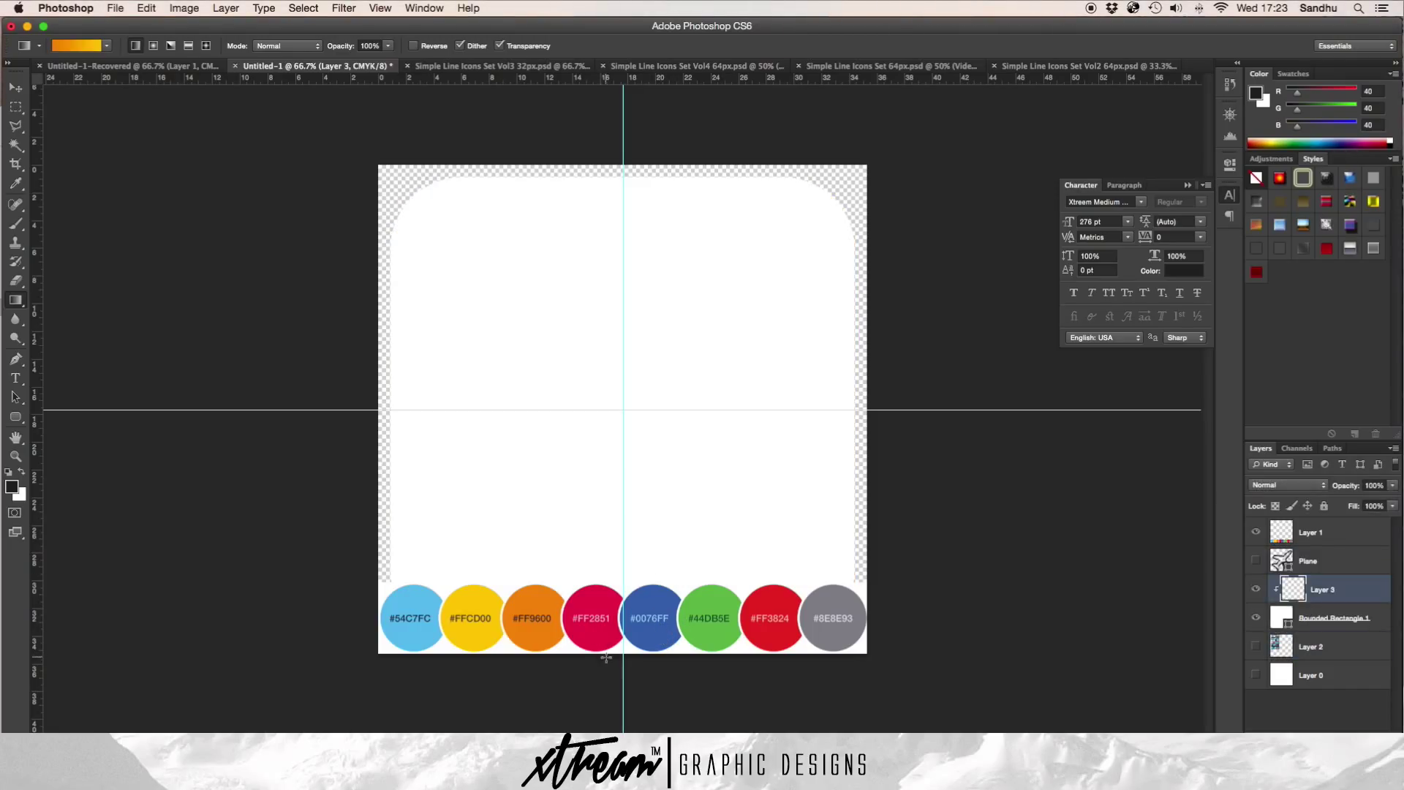
drag(623, 672, 604, 139)
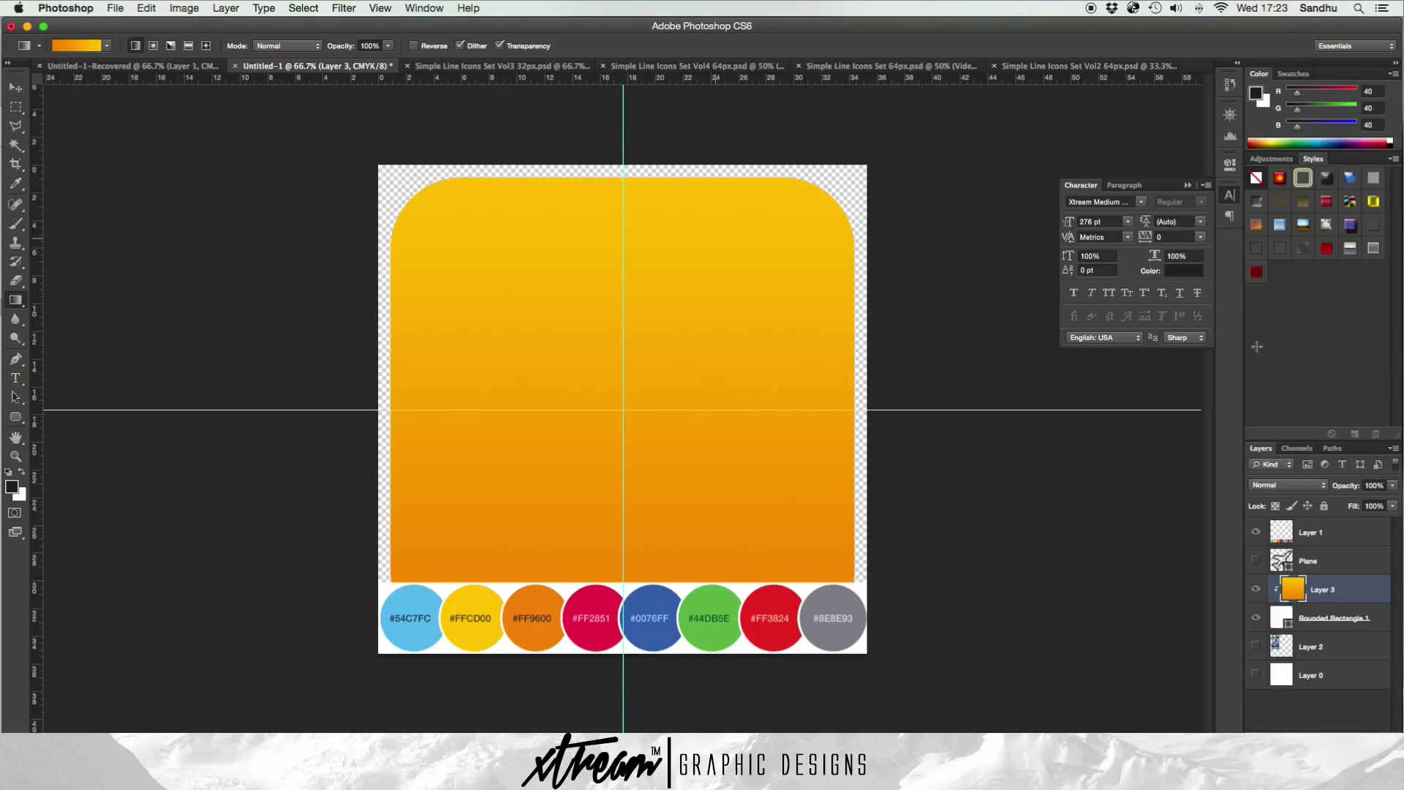
- Hide the colour palette on Layer 1 and turn off the display of guides
click(1255, 533)
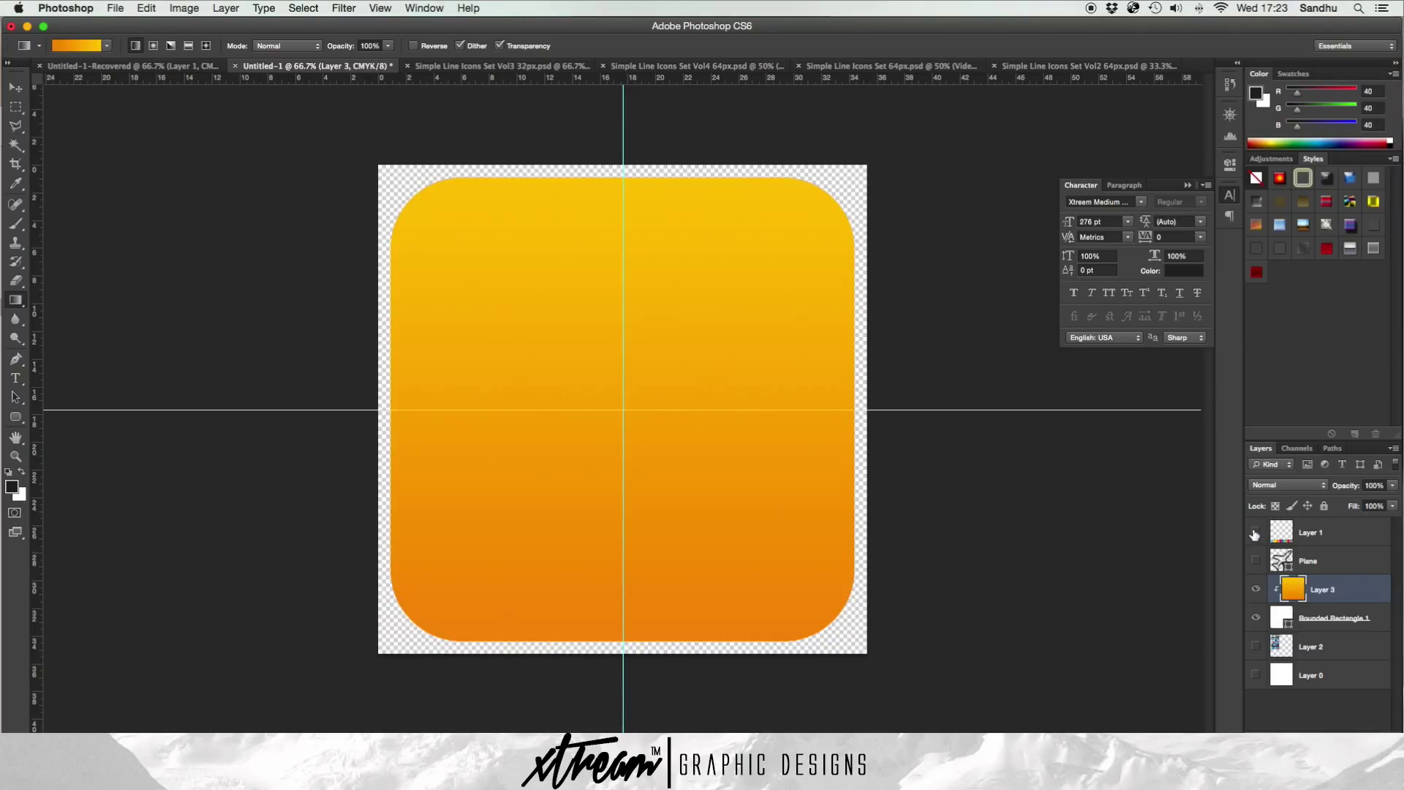
click(469, 8)
text(guides)
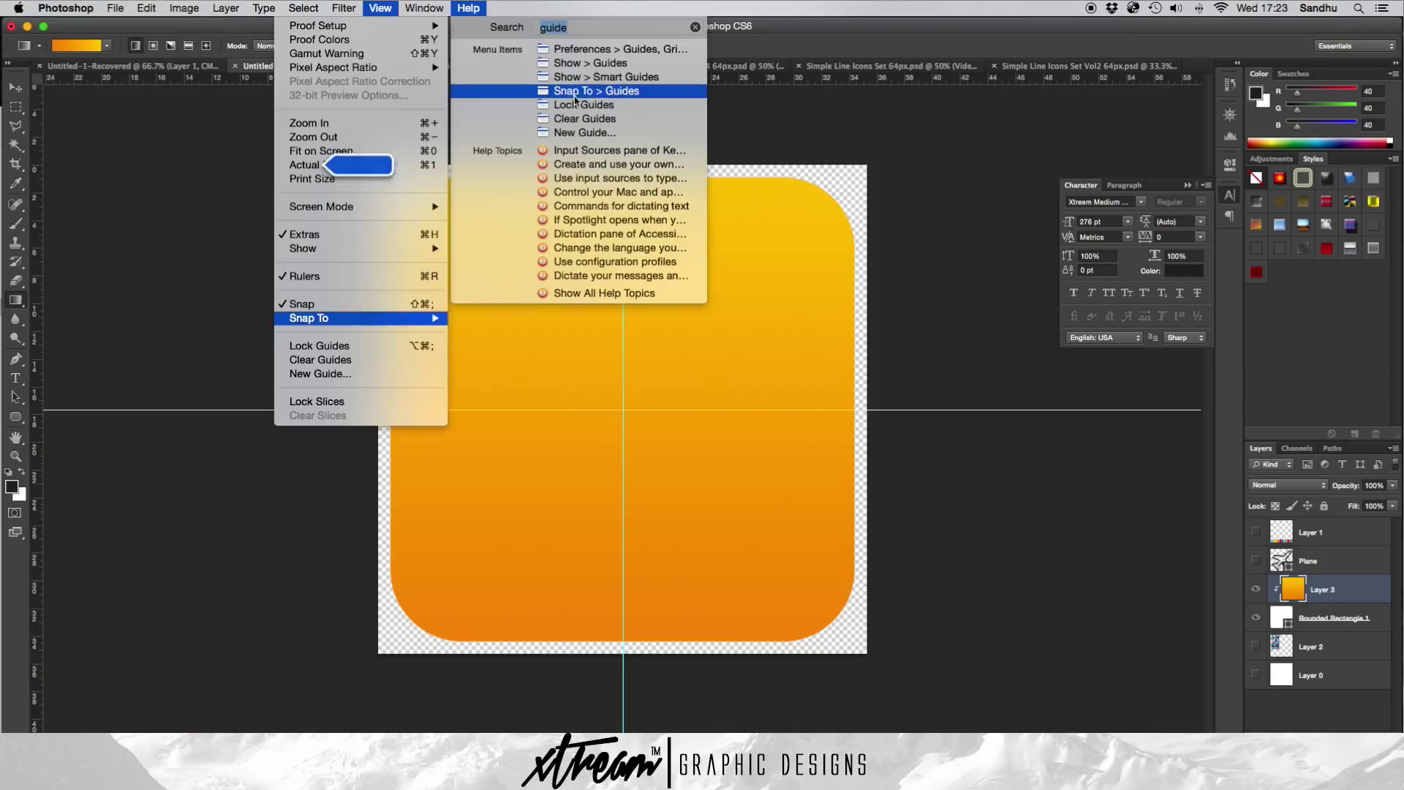
click(585, 60)
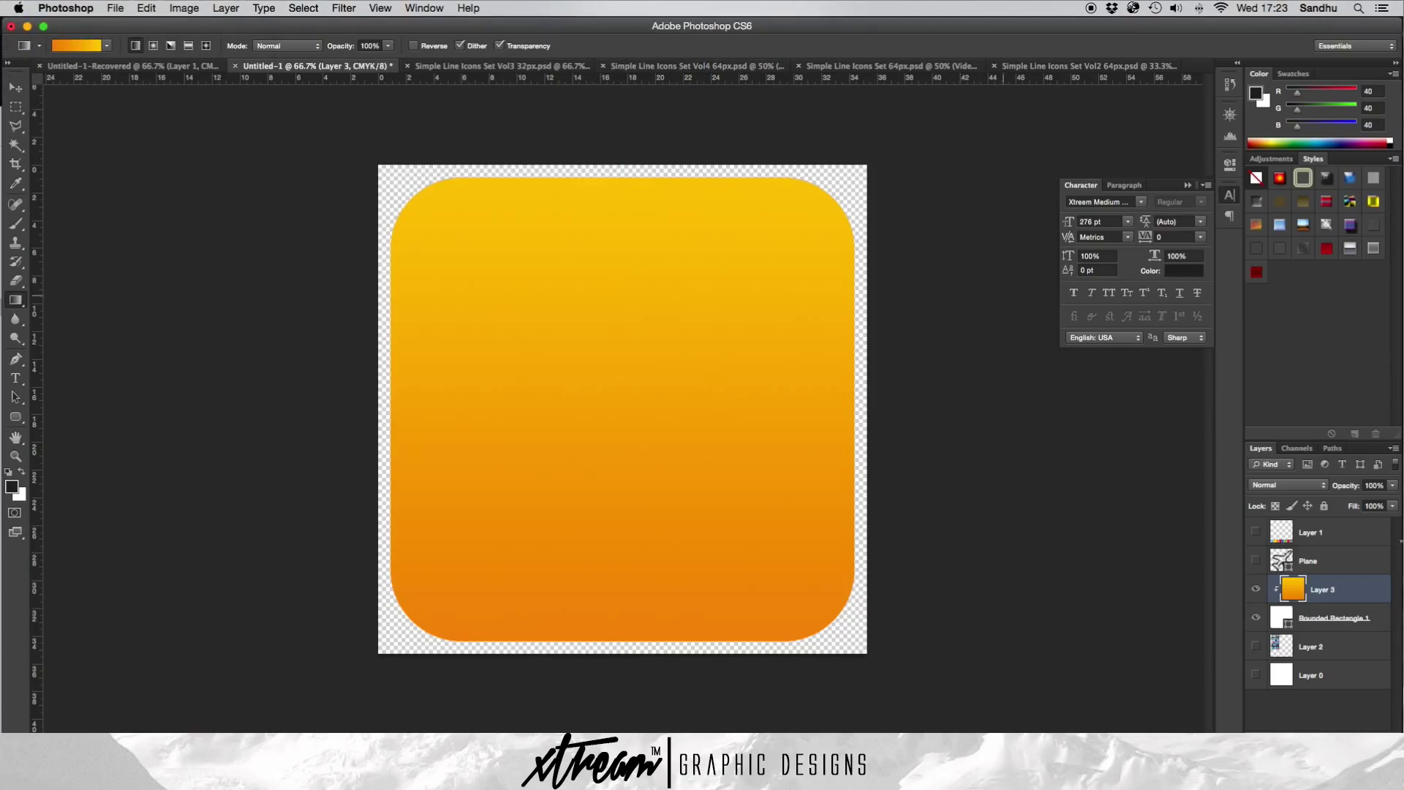
- Show the Plane layer and apply a white (ffffff) Color Overlay to it
click(1257, 560)
click(1333, 563)
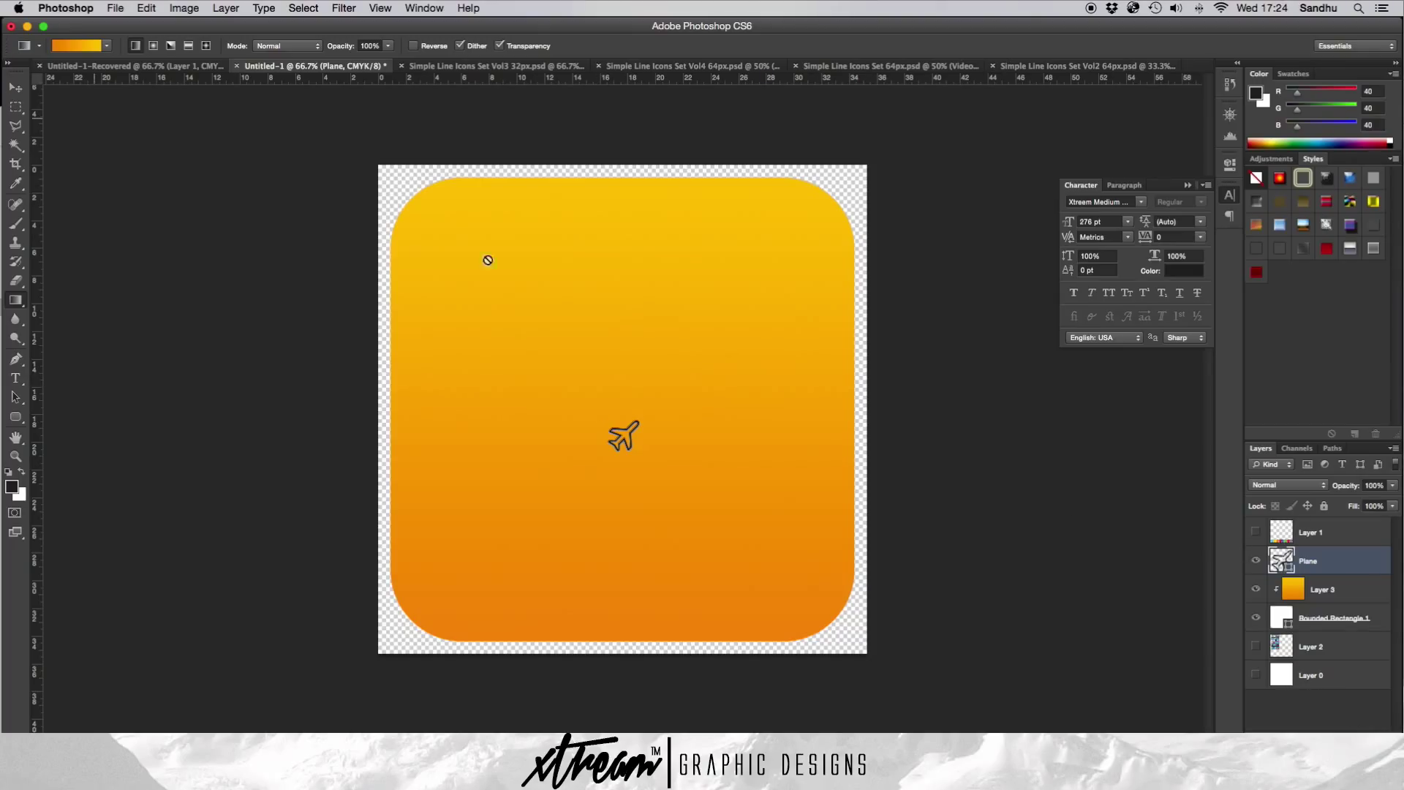
click(1276, 740)
click(1329, 676)
click(1227, 447)
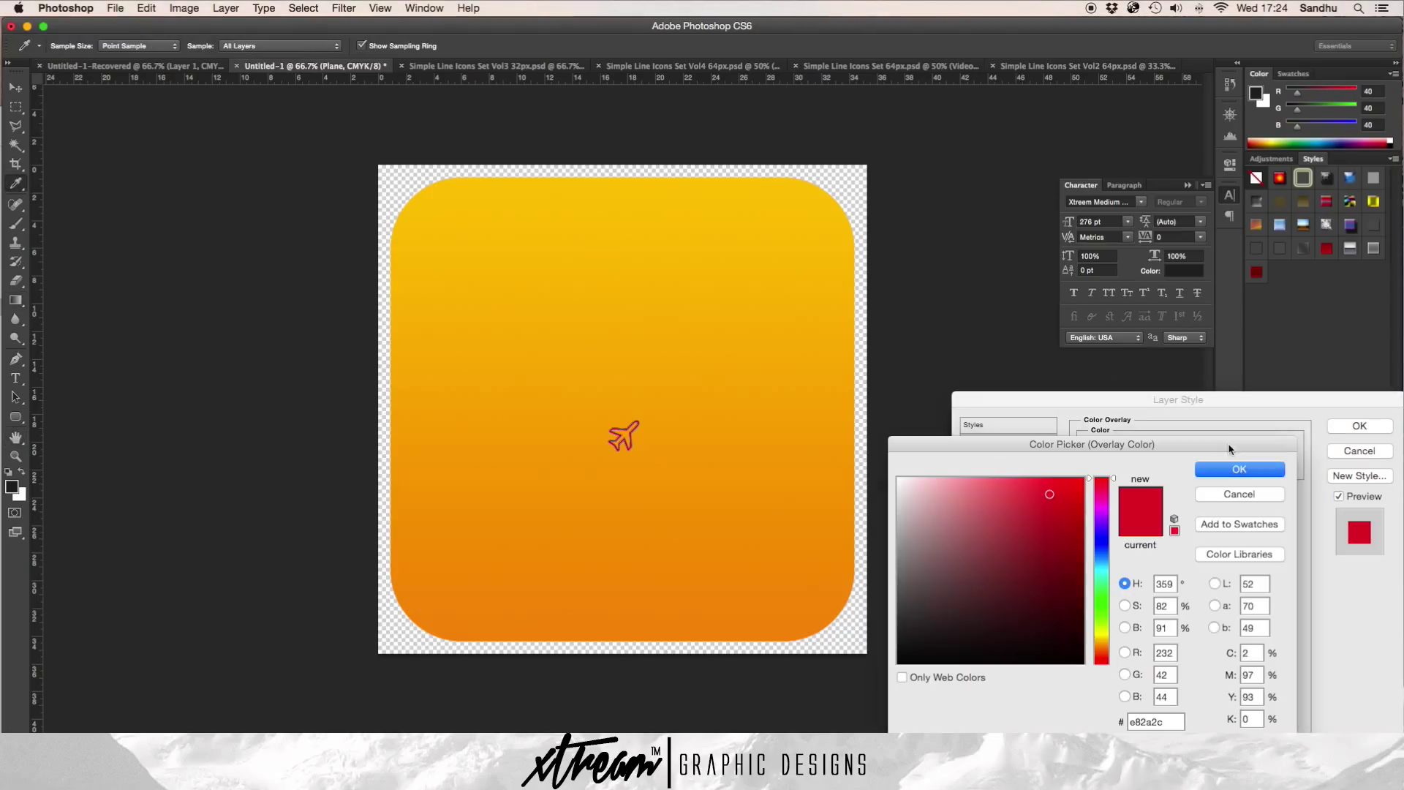
drag(935, 535, 803, 399)
click(1210, 473)
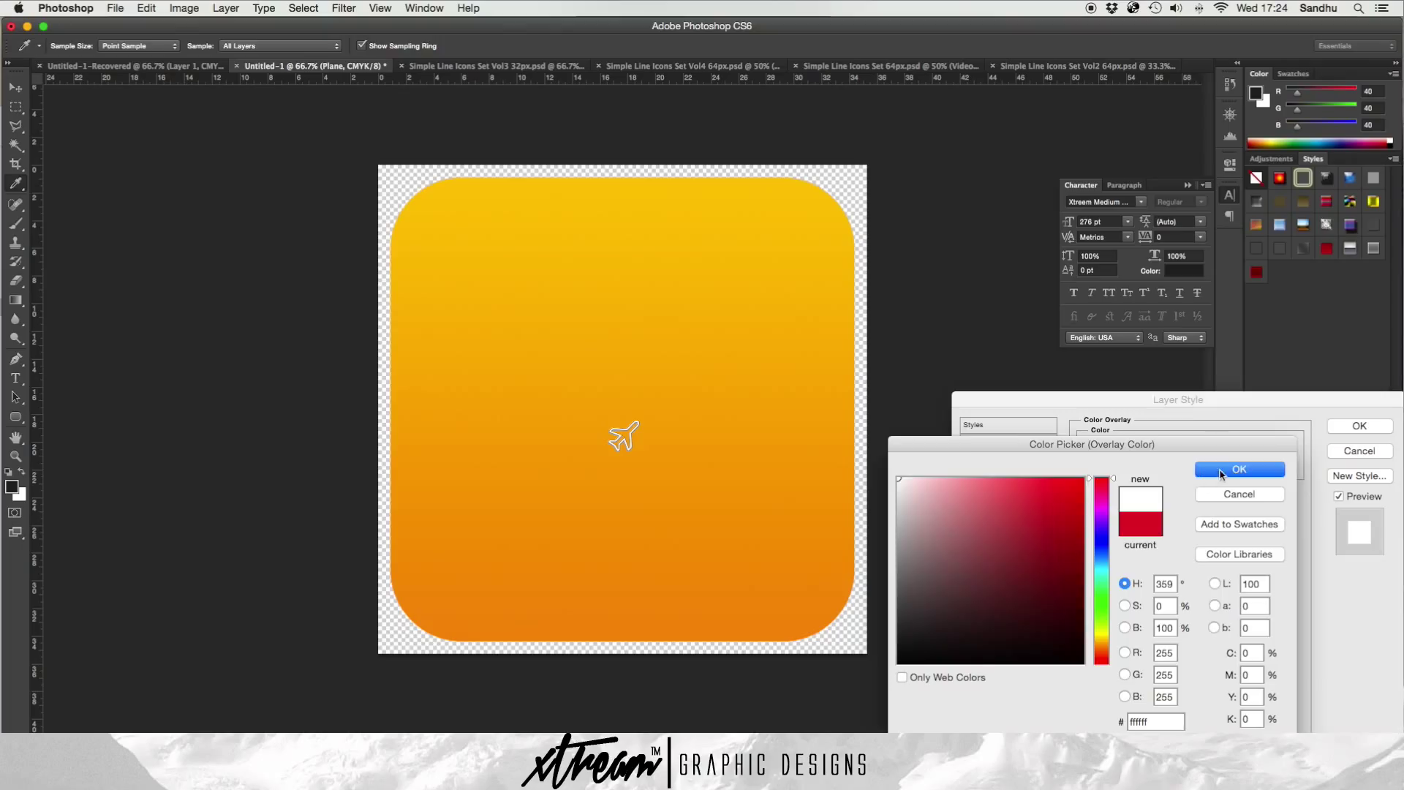
click(1368, 425)
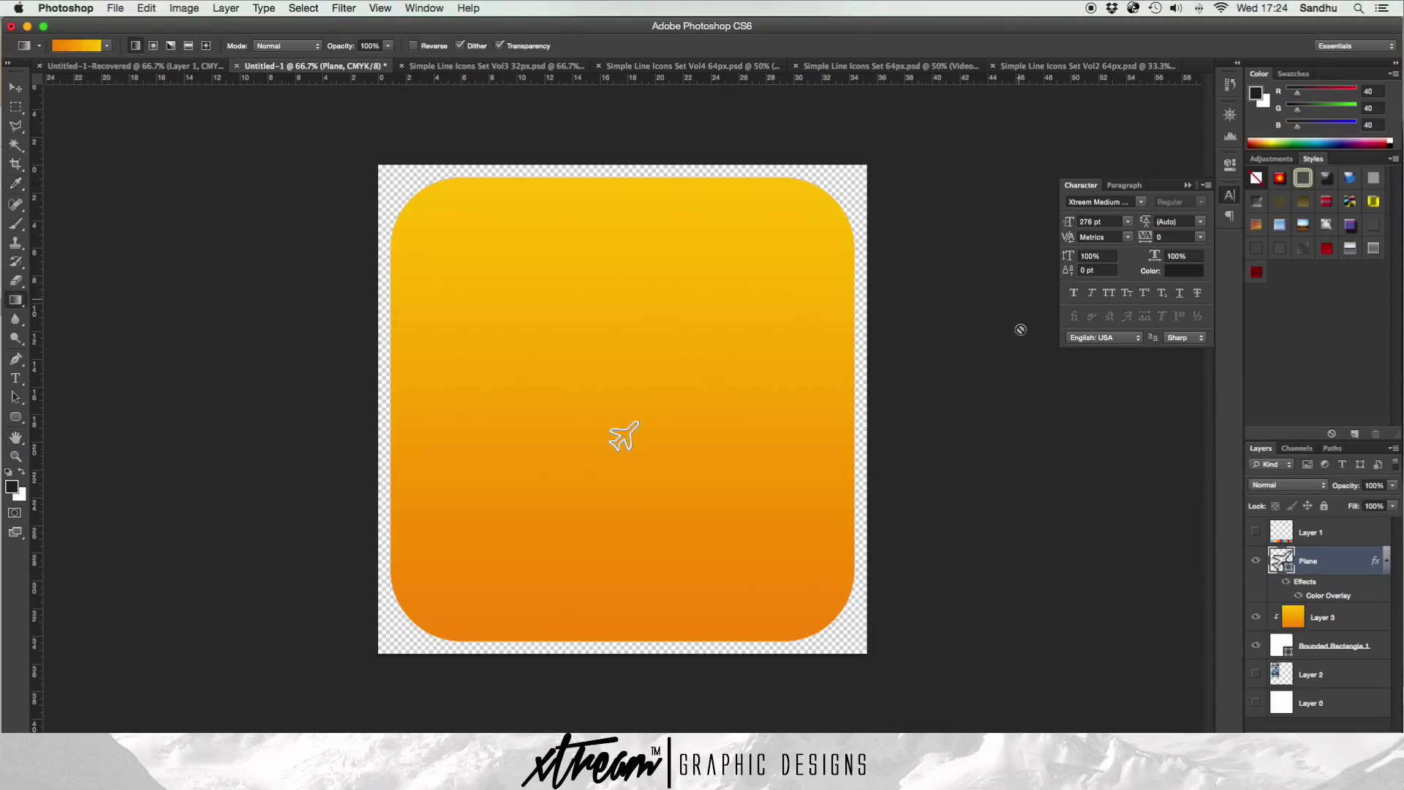
- Scale the plane up to about 1078% and move it over the middle of the rounded rectangle
key(ctrl+t)
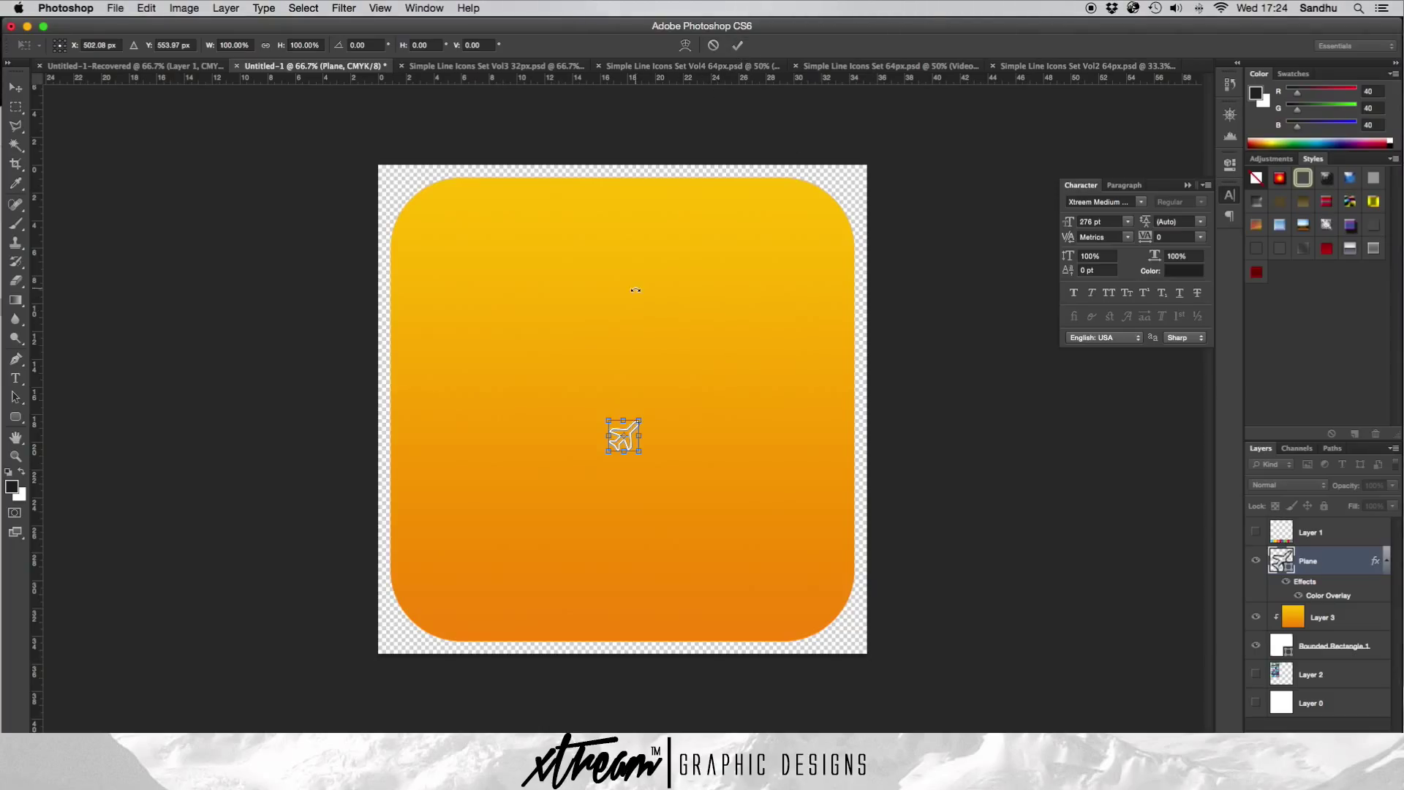
drag(641, 421, 961, 135)
drag(802, 270, 625, 428)
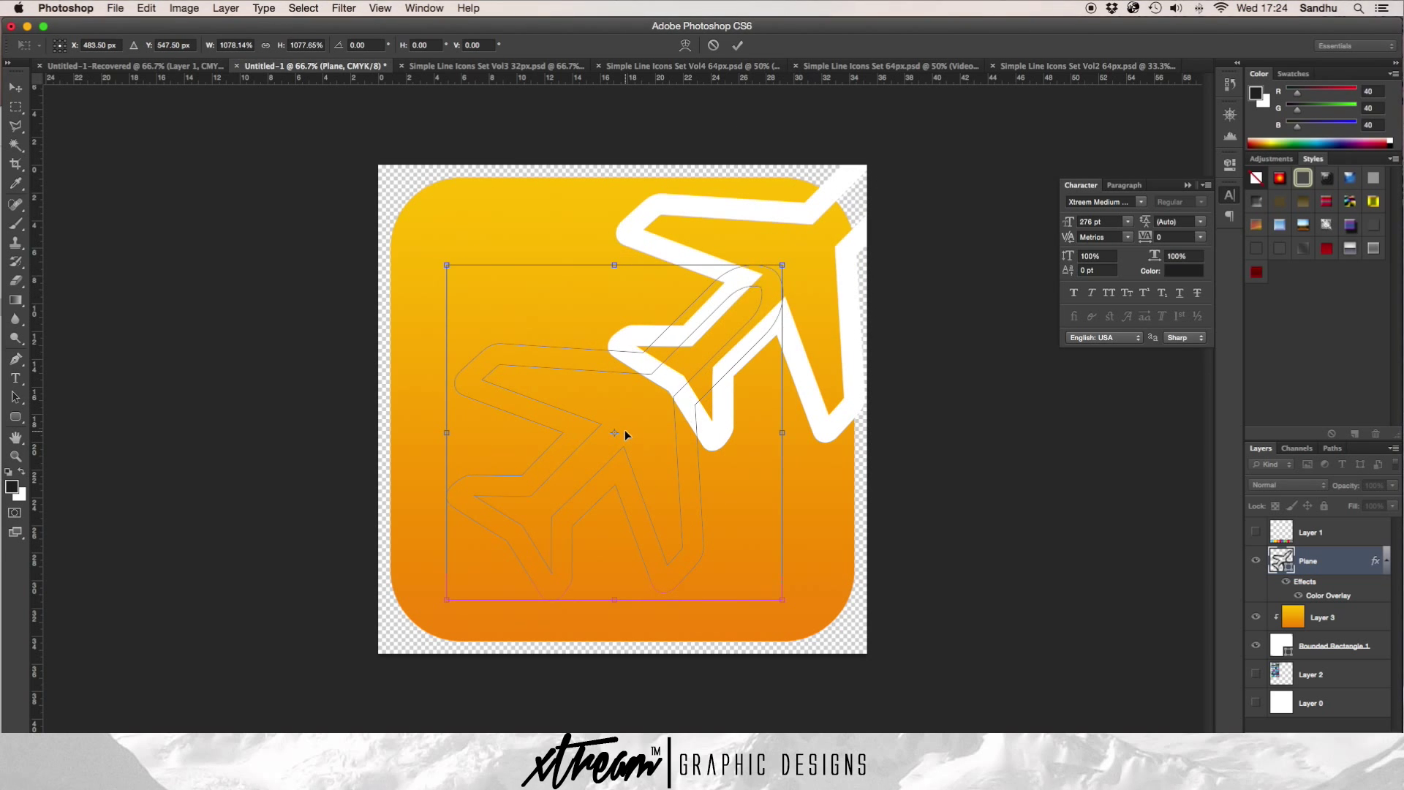
click(738, 45)
- Move the plane slightly upward, checking the green chat icon in Untitled-1-Recovered, and scale it down to about 72%
click(1362, 624)
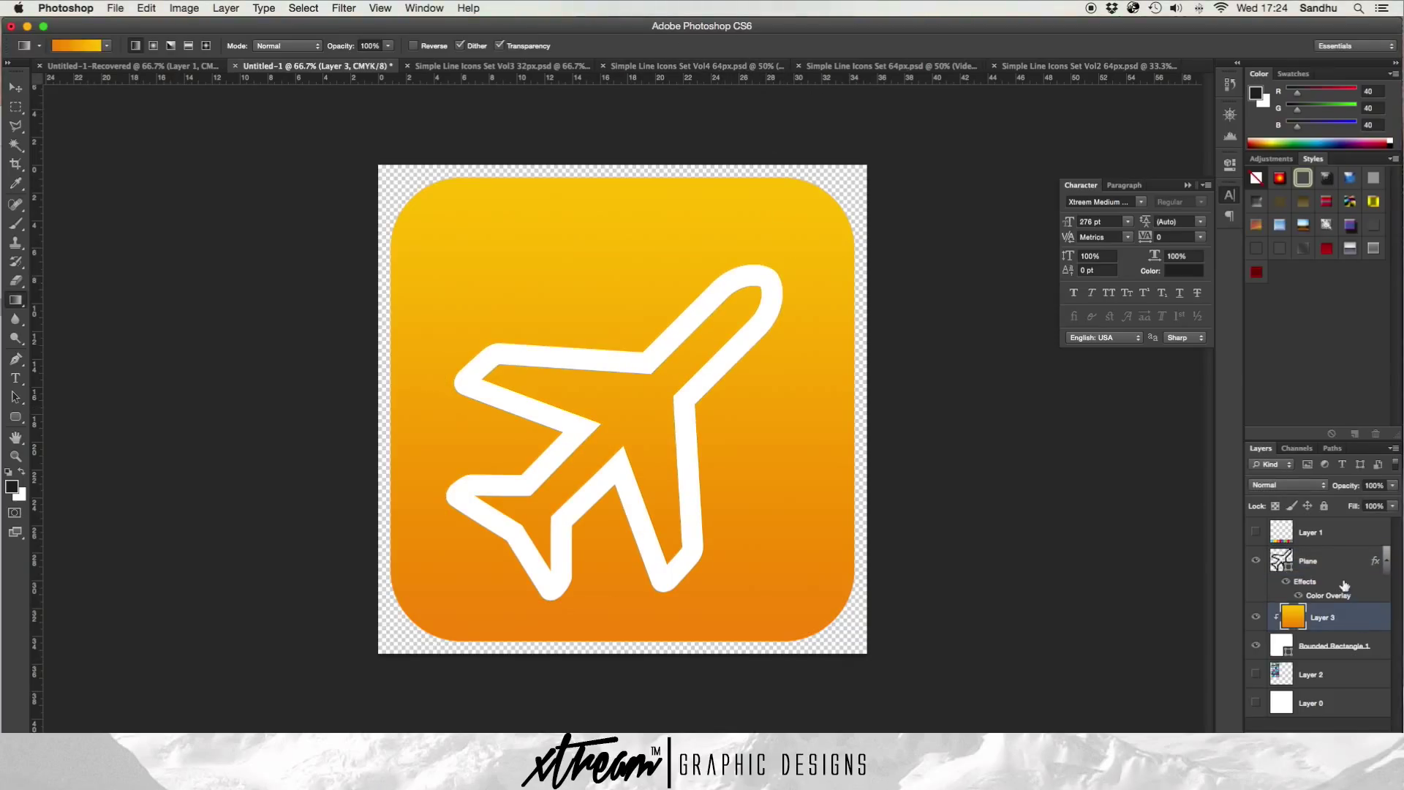
click(1321, 559)
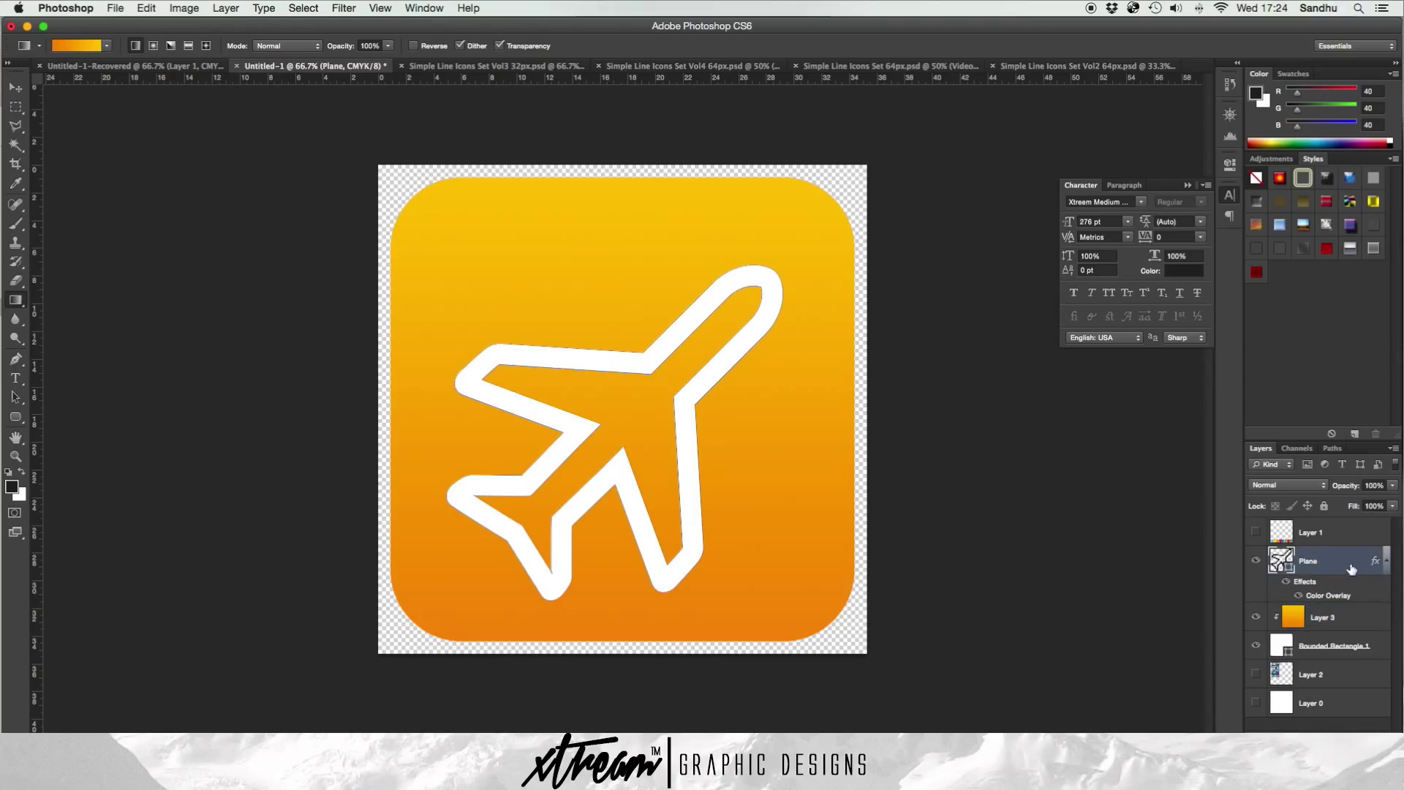
click(16, 87)
click(138, 68)
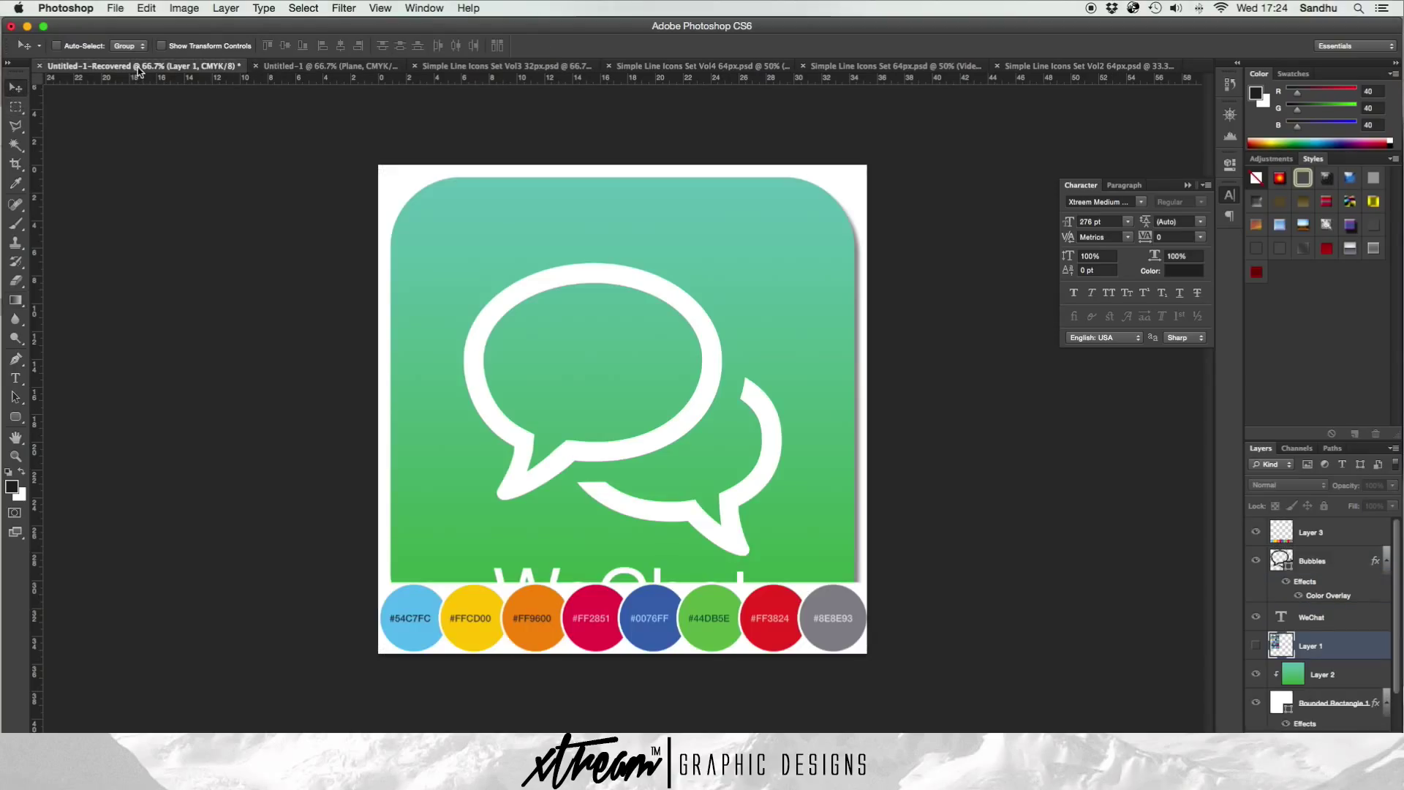
click(330, 65)
mouse_move(683, 410)
mouse_down()
mouse_move(664, 384)
mouse_move(674, 354)
mouse_move(667, 387)
mouse_up()
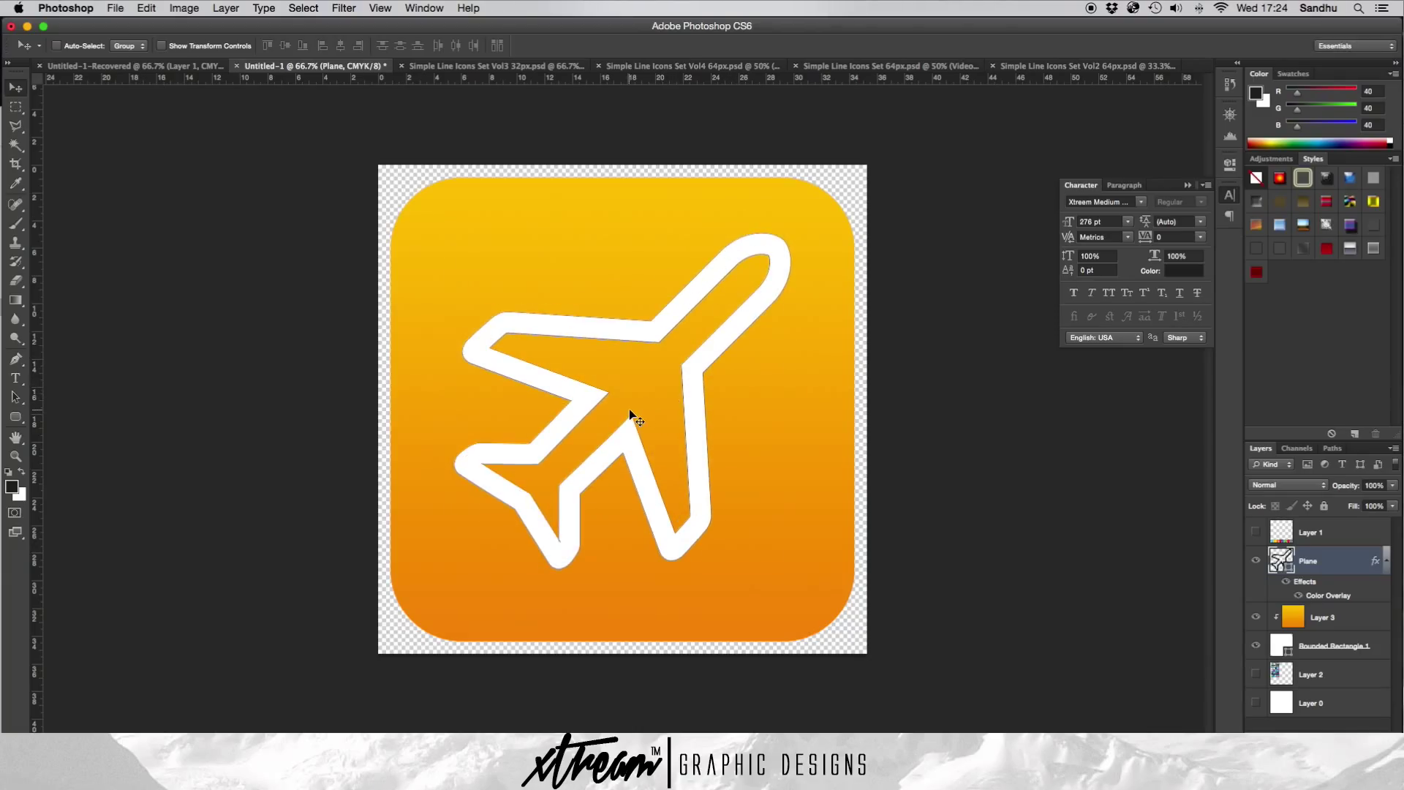
key(super+t)
drag(787, 565, 717, 400)
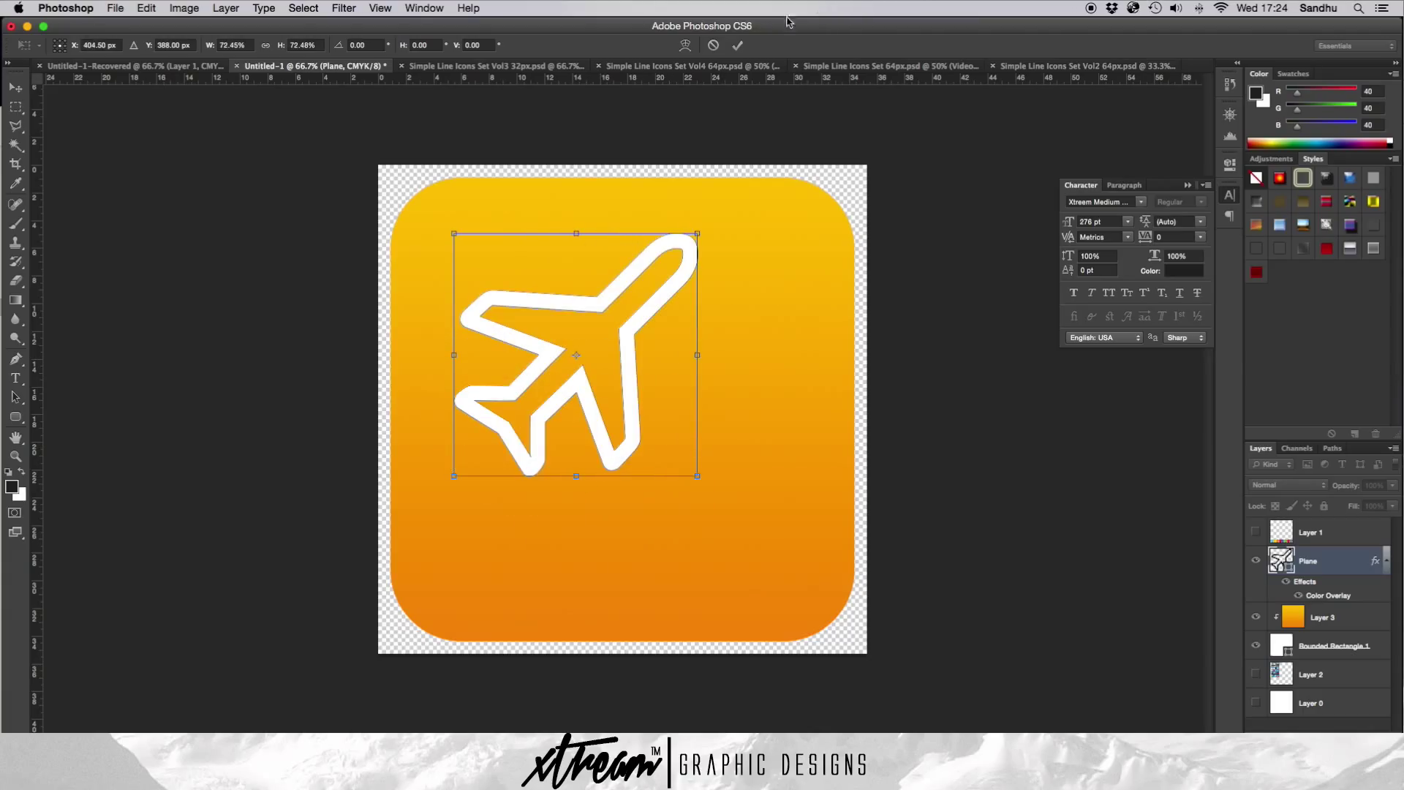
click(739, 45)
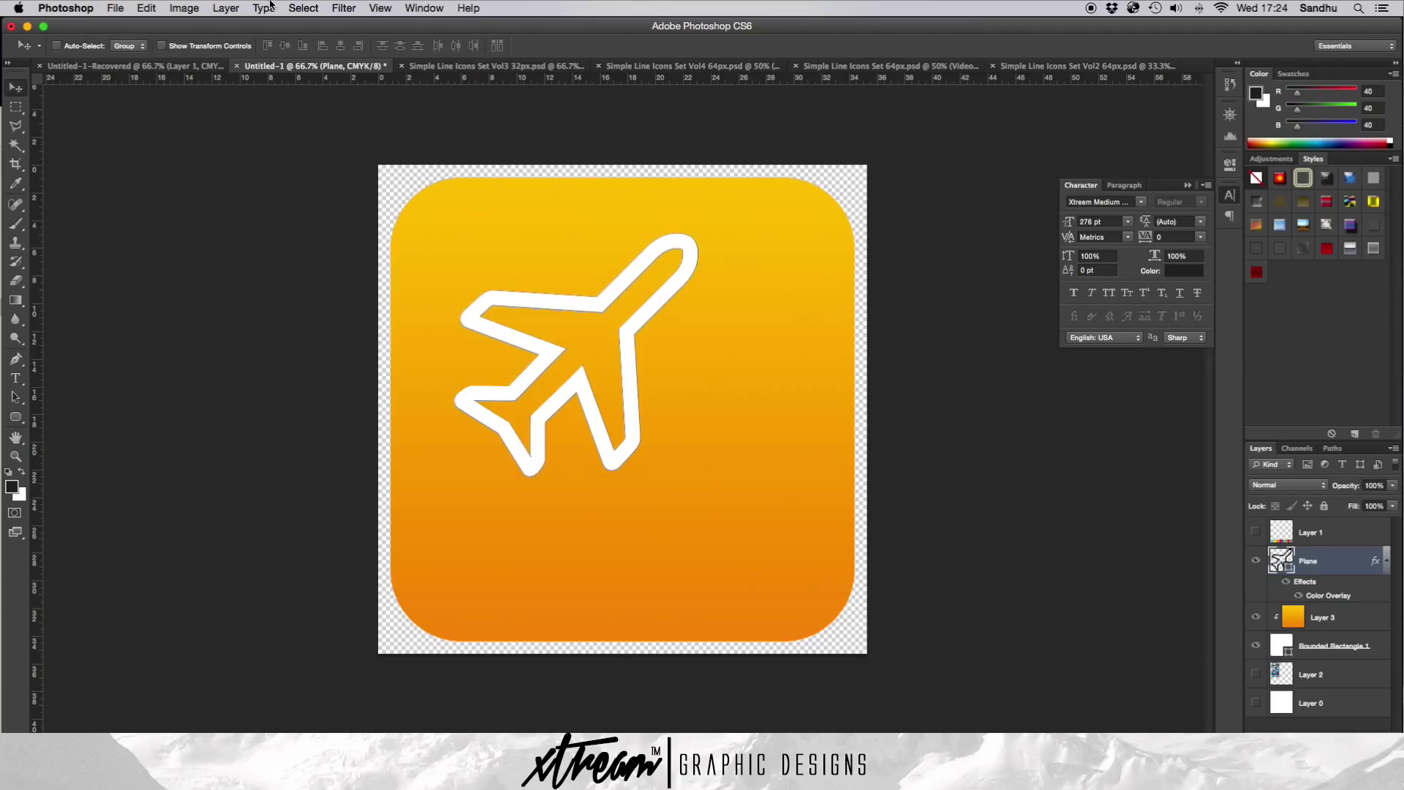
- Select the whole canvas, align the plane to its vertical and horizontal centres, and deselect
click(344, 8)
click(306, 26)
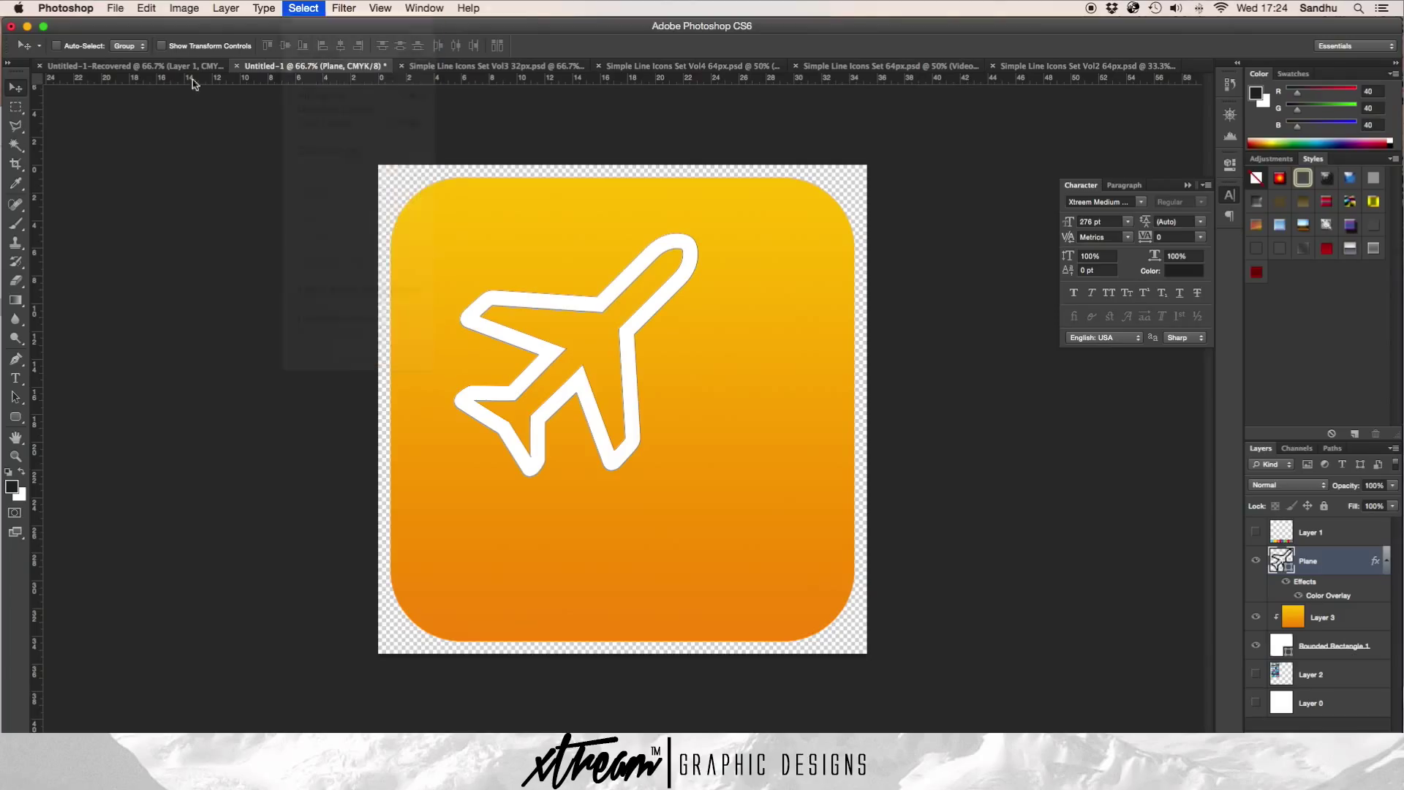
click(286, 46)
click(339, 46)
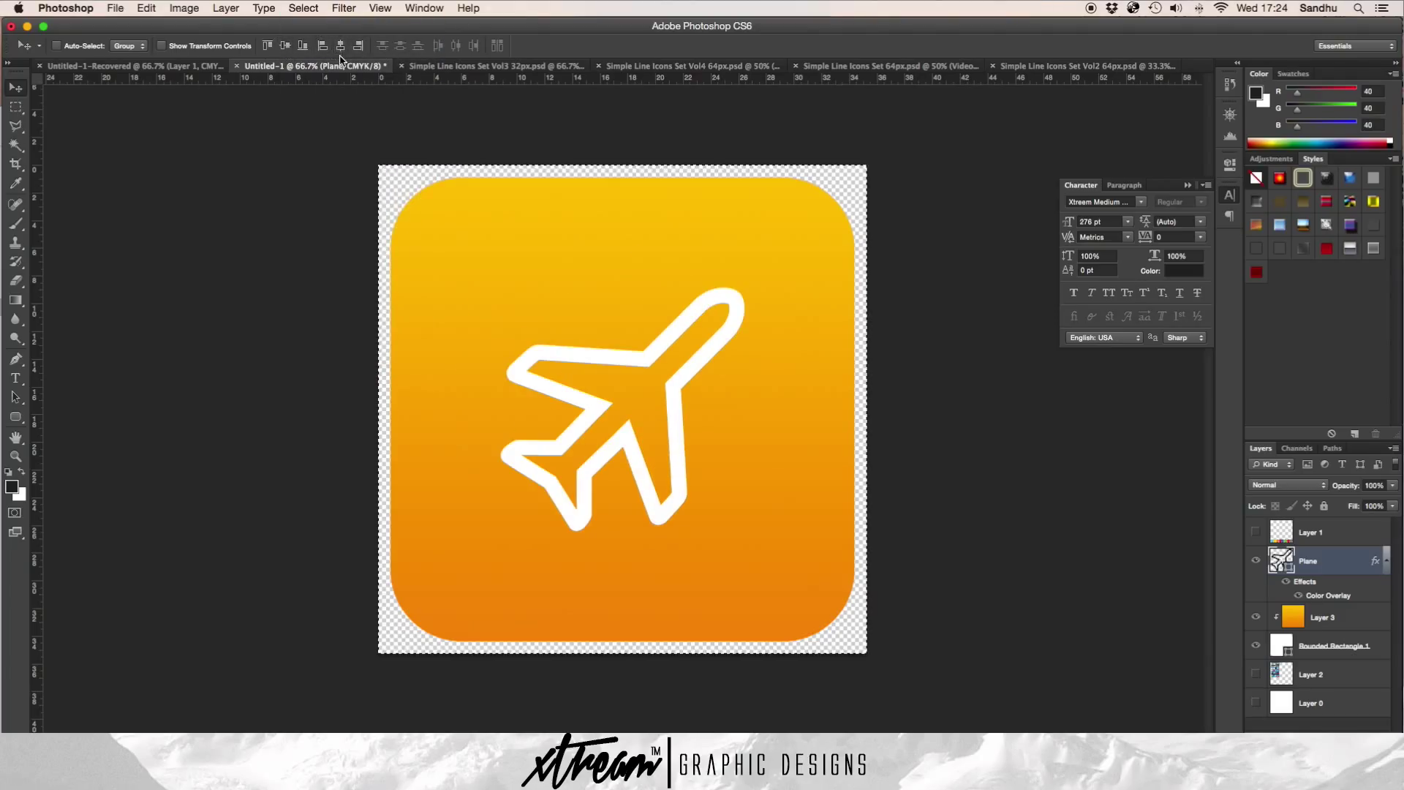
key(super+d)
- Check the chat icon document for reference and add the text "Font" beneath the plane in Untitled-1
click(135, 66)
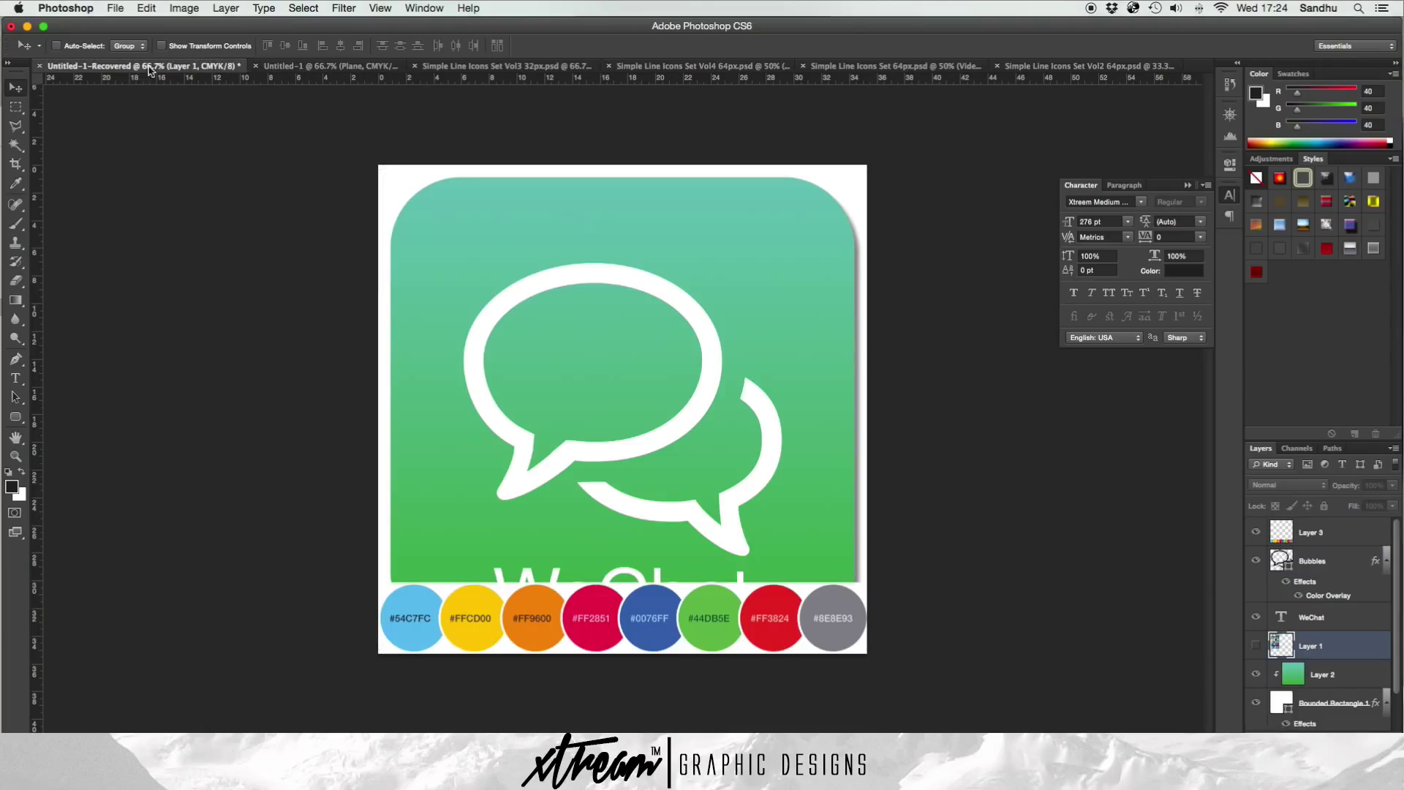
click(338, 65)
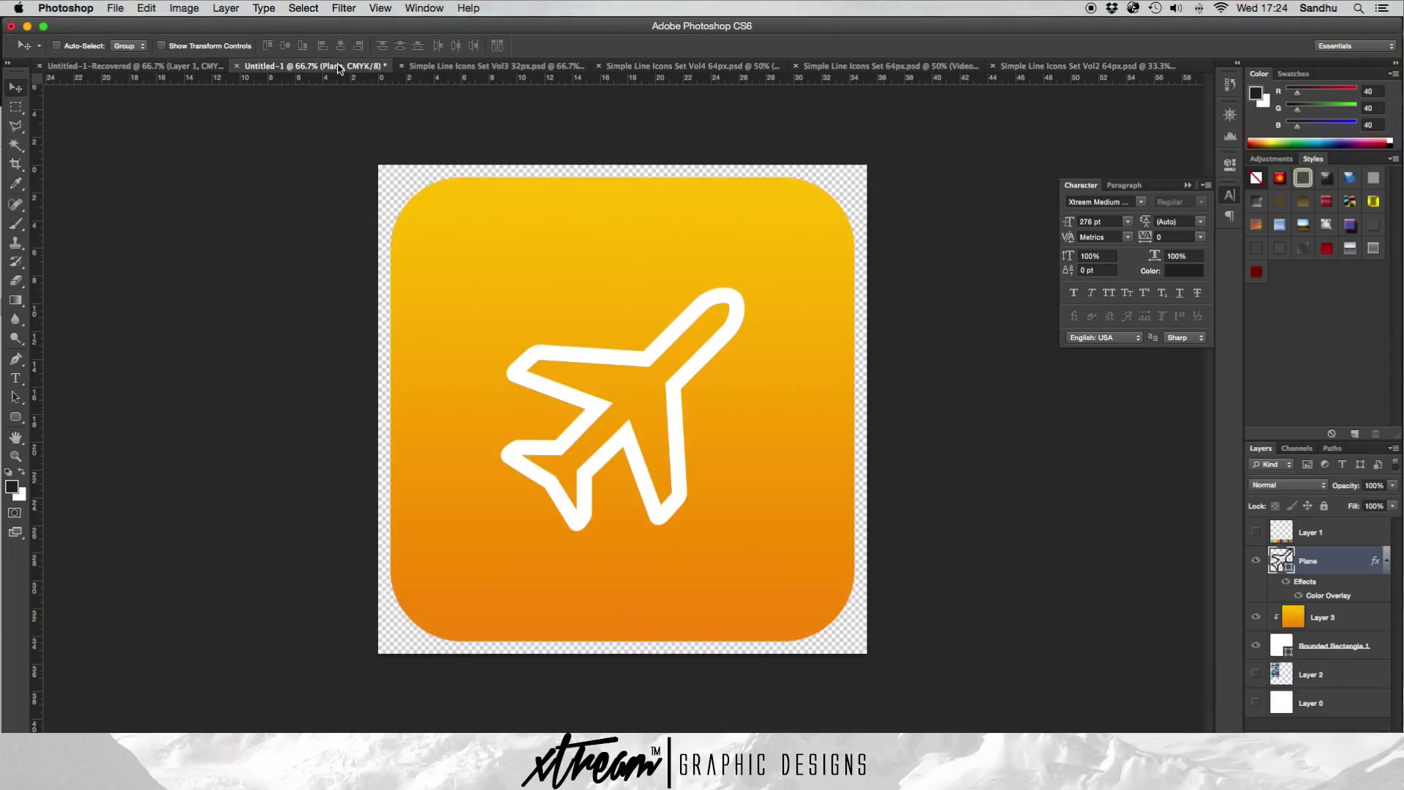
click(16, 378)
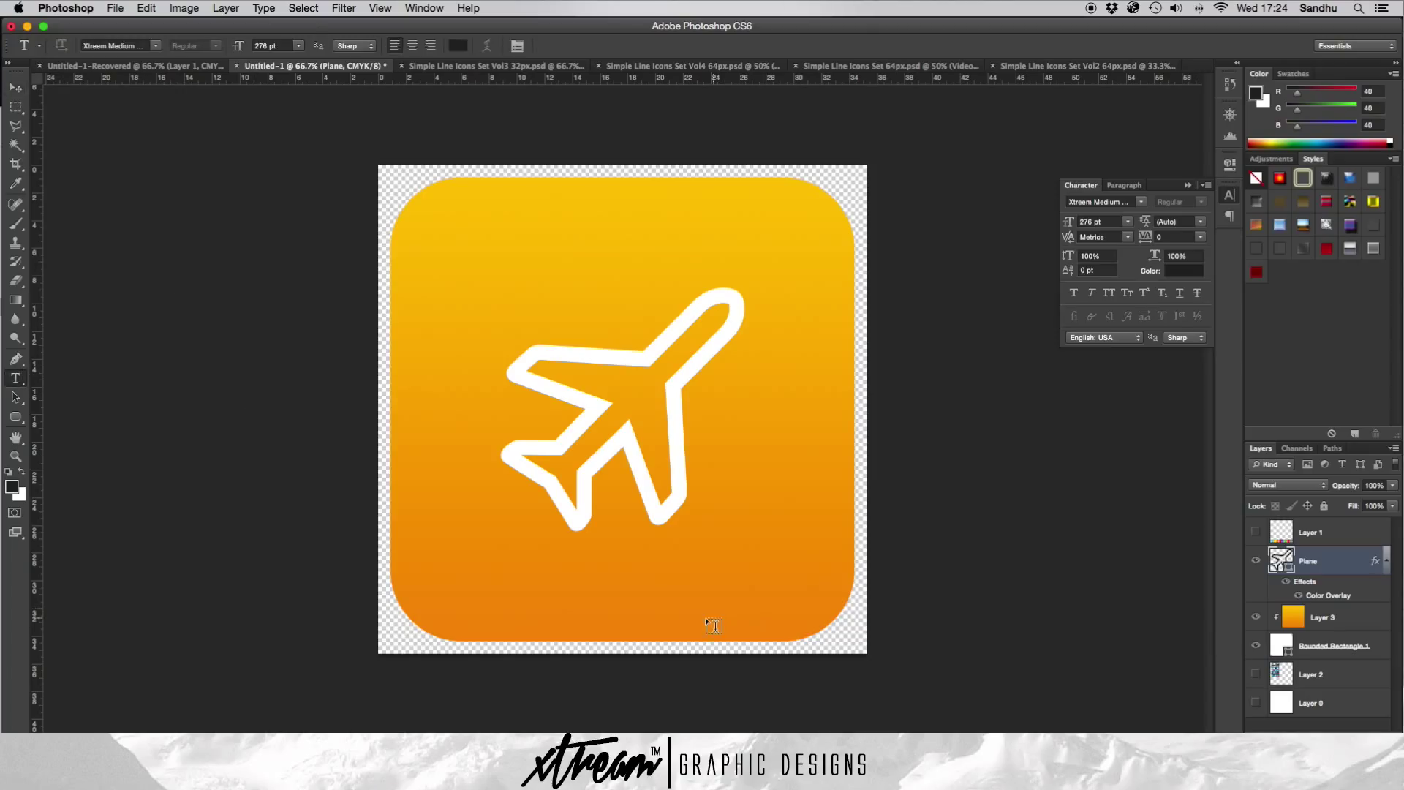
click(575, 607)
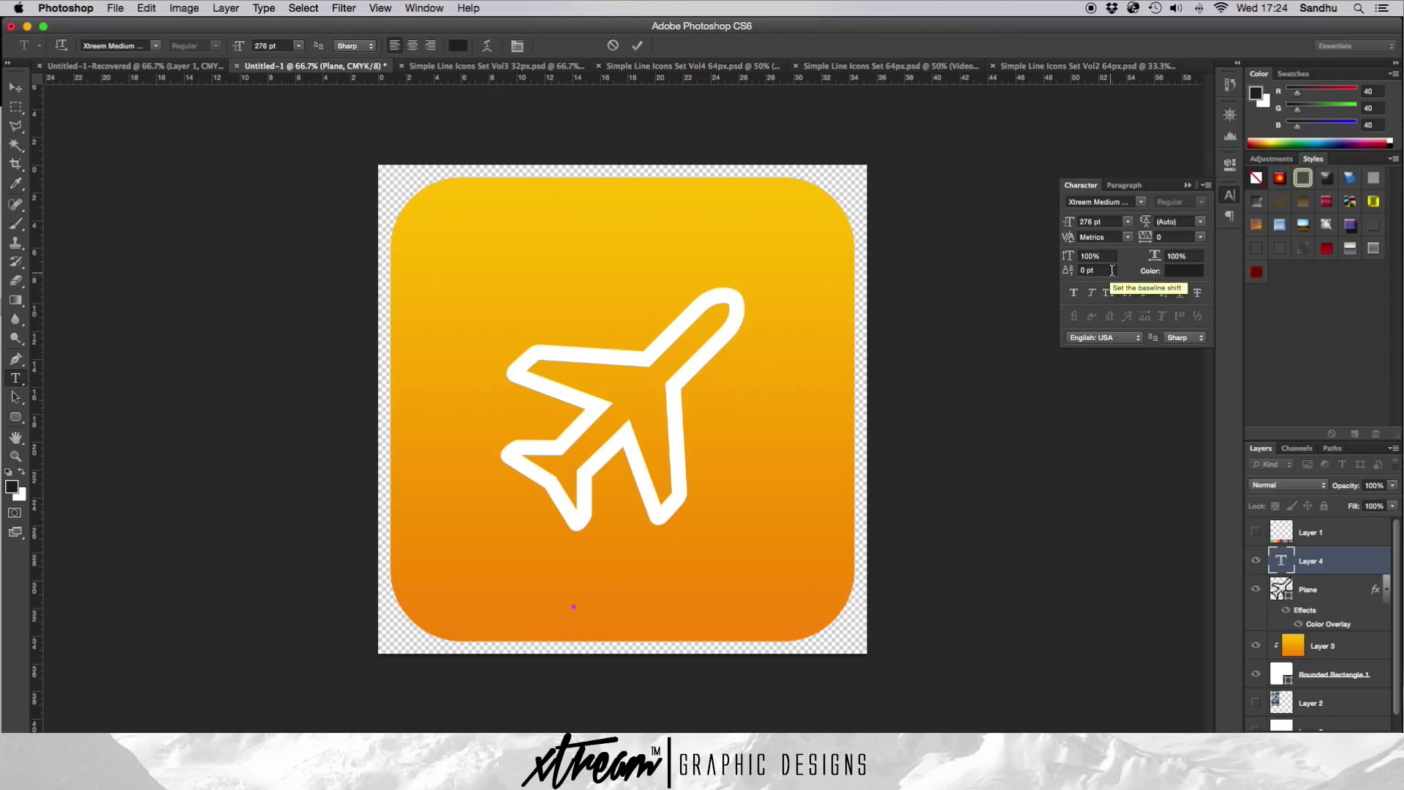
text(F)
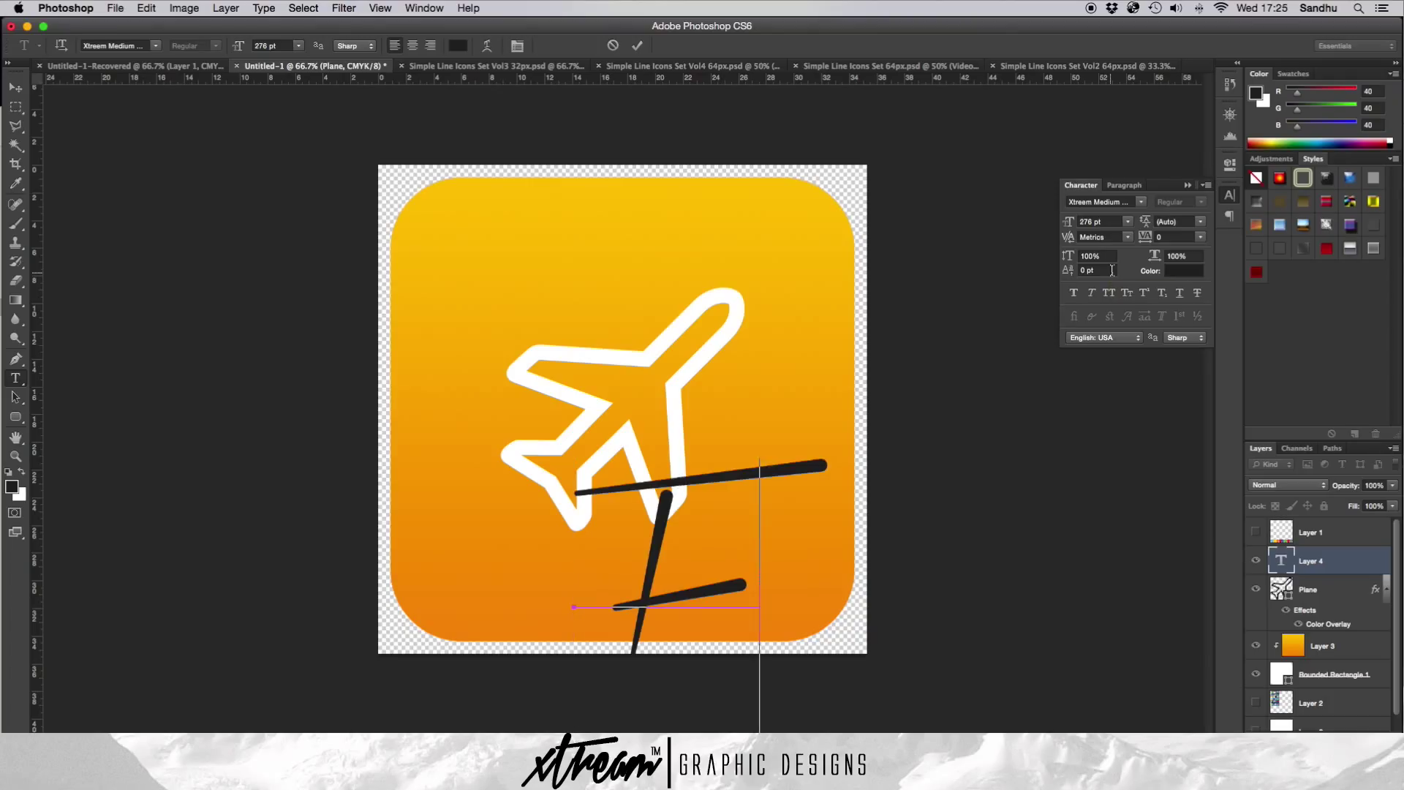
text(ont)
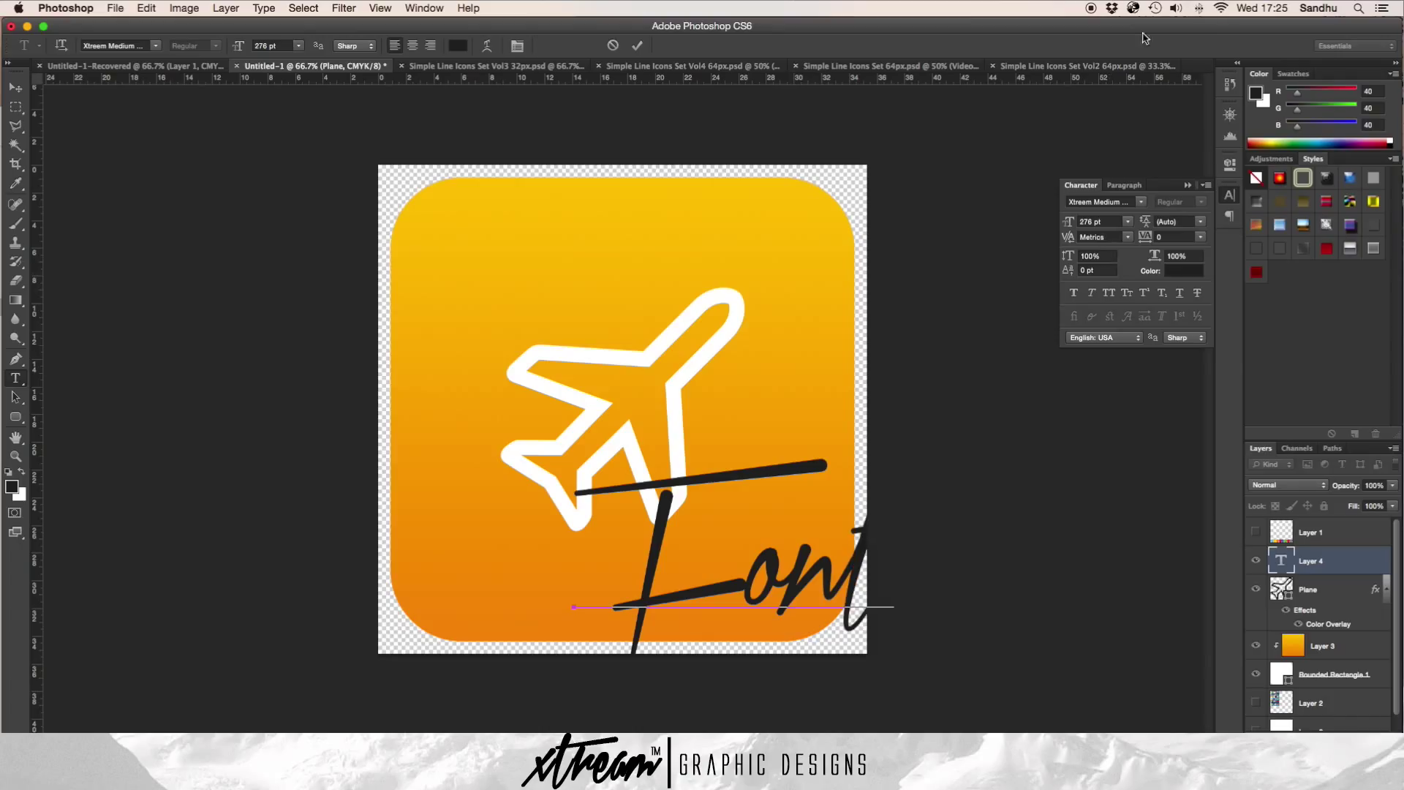
click(638, 46)
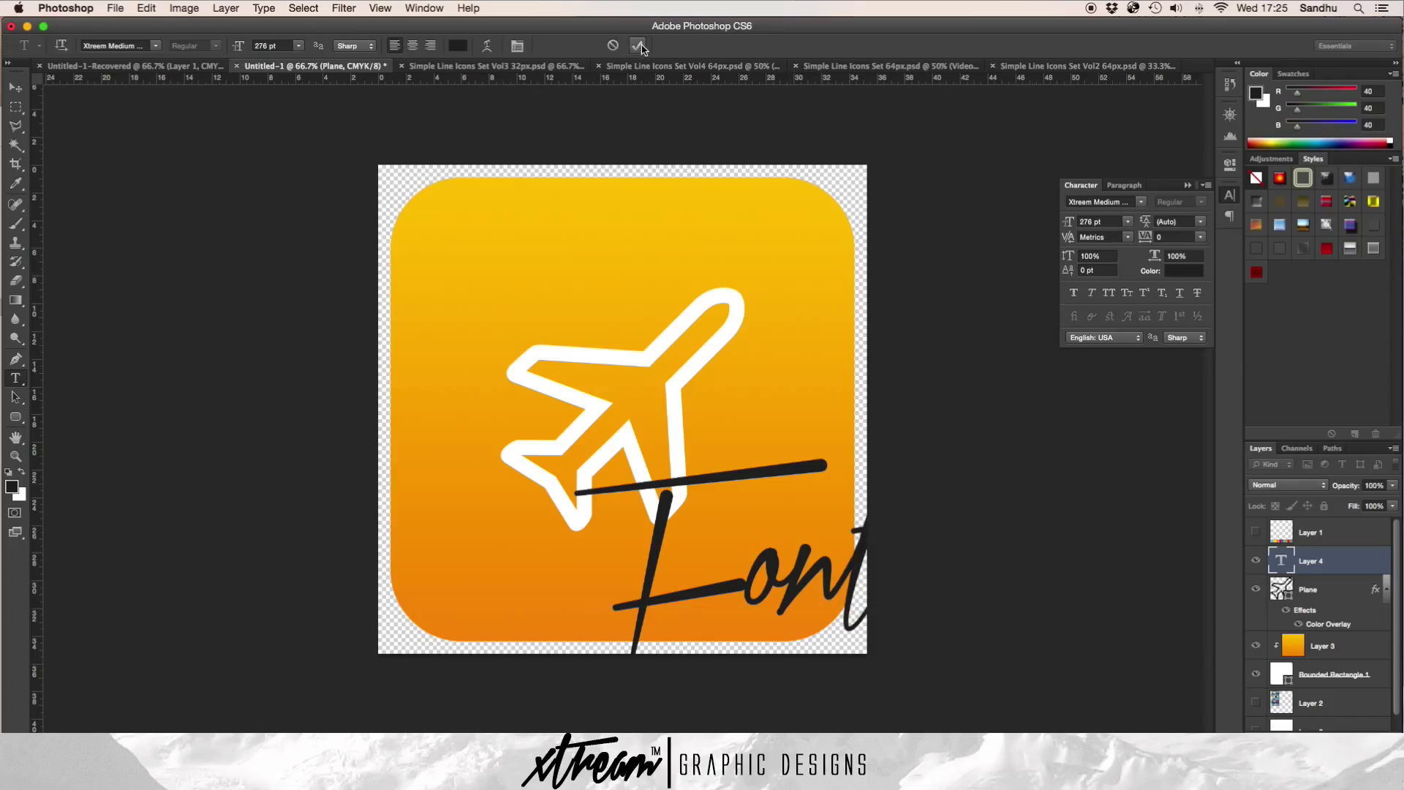
- Set the typeface of the "Font" text to Helvetica Neue
click(86, 45)
text(h)
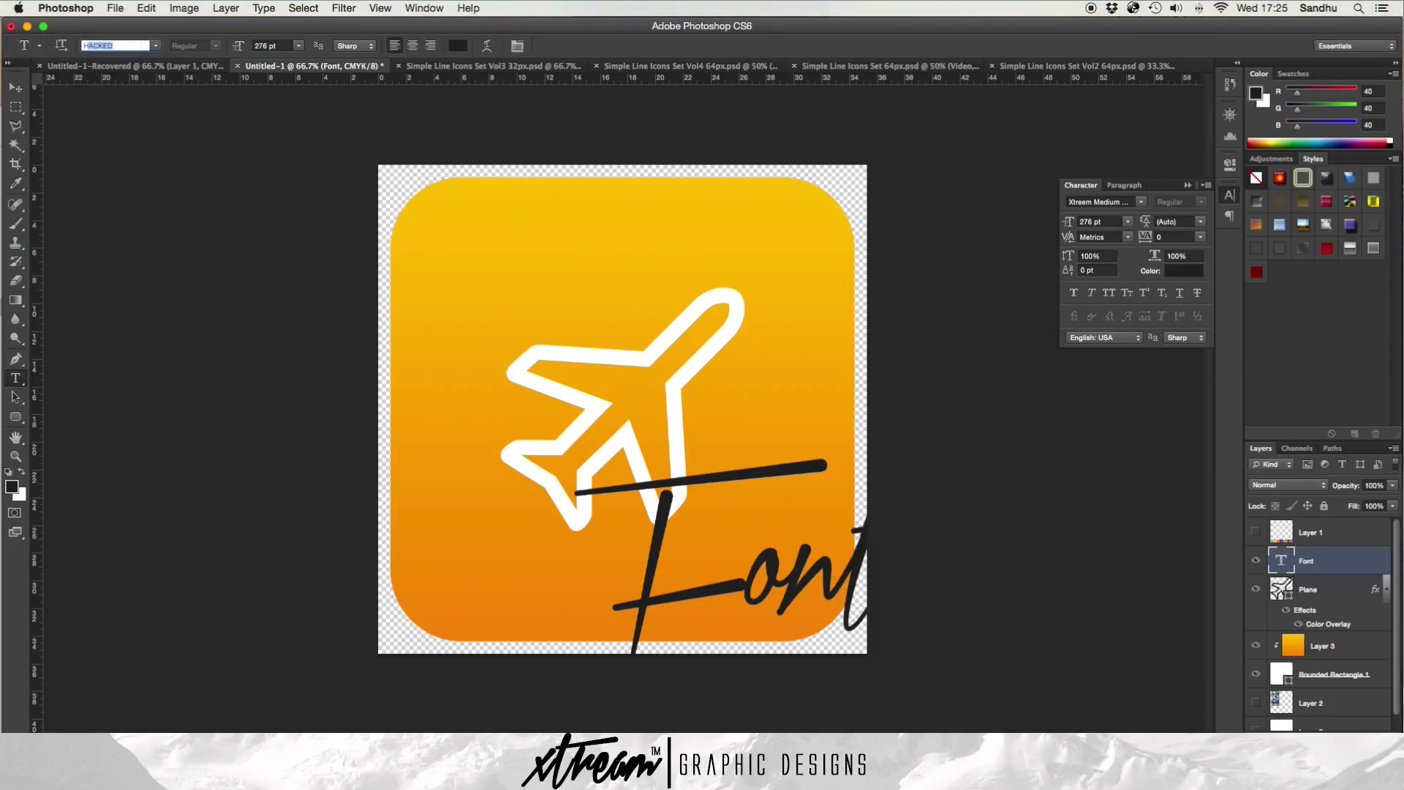
text(e)
click(158, 45)
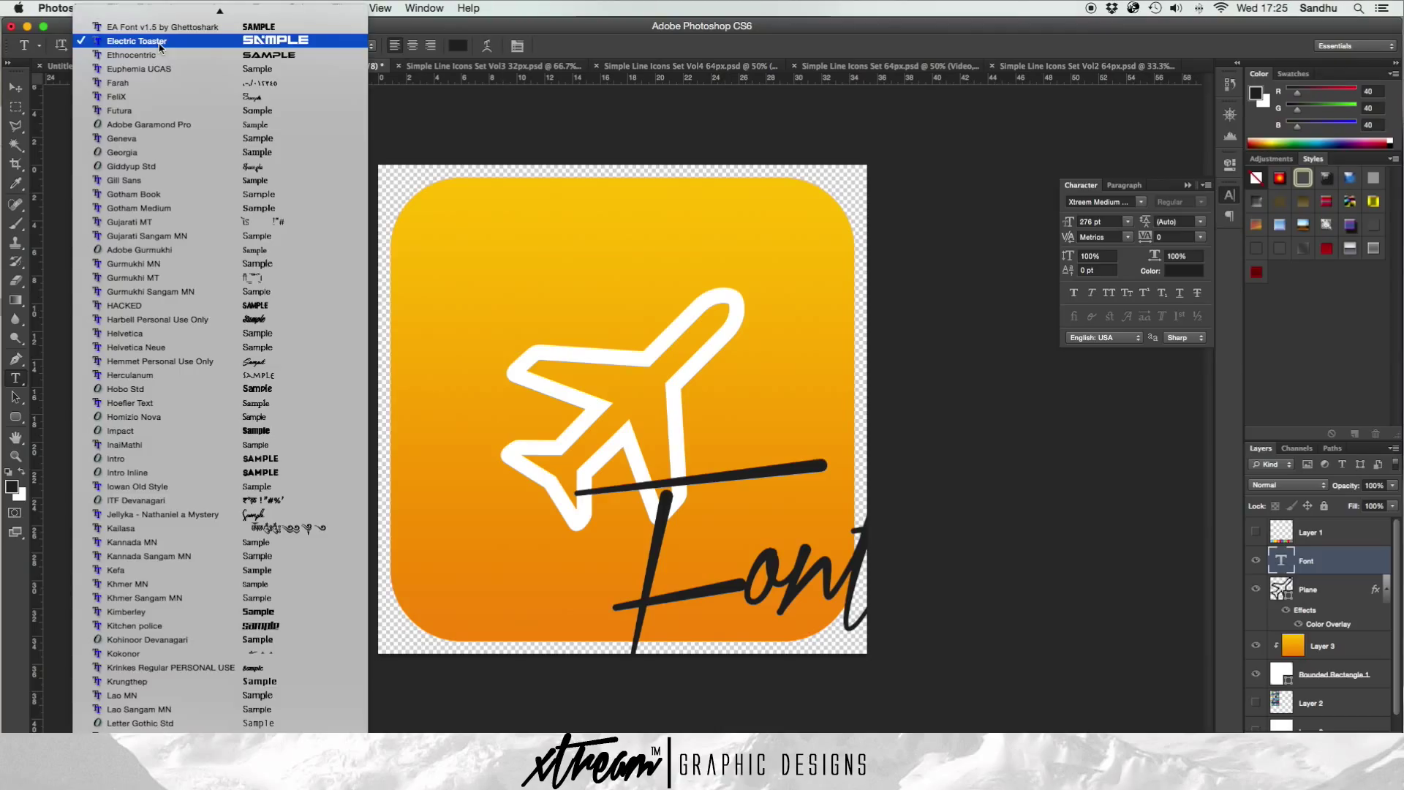
click(216, 345)
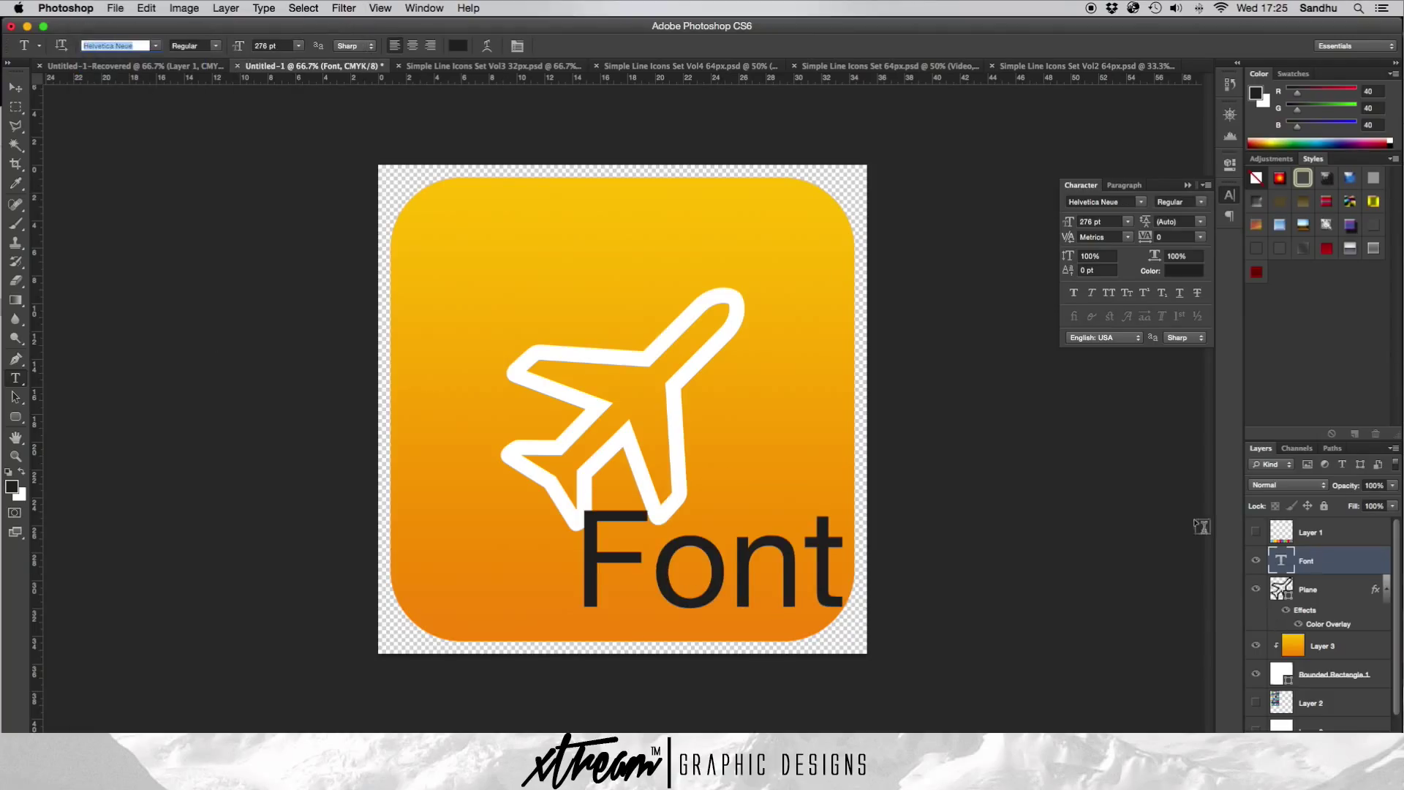
- Set the colour of the "Font" text to white
click(458, 47)
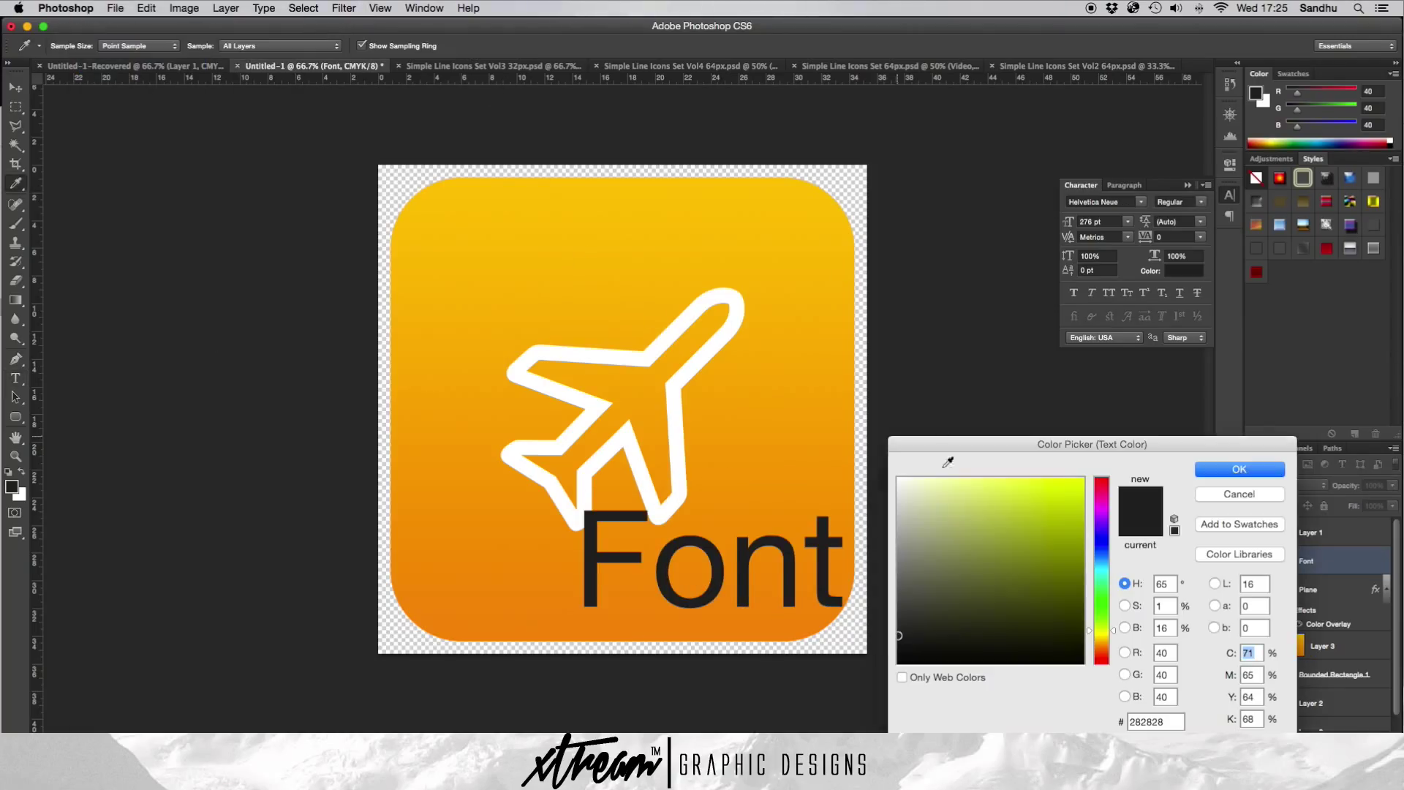
click(902, 483)
click(1250, 468)
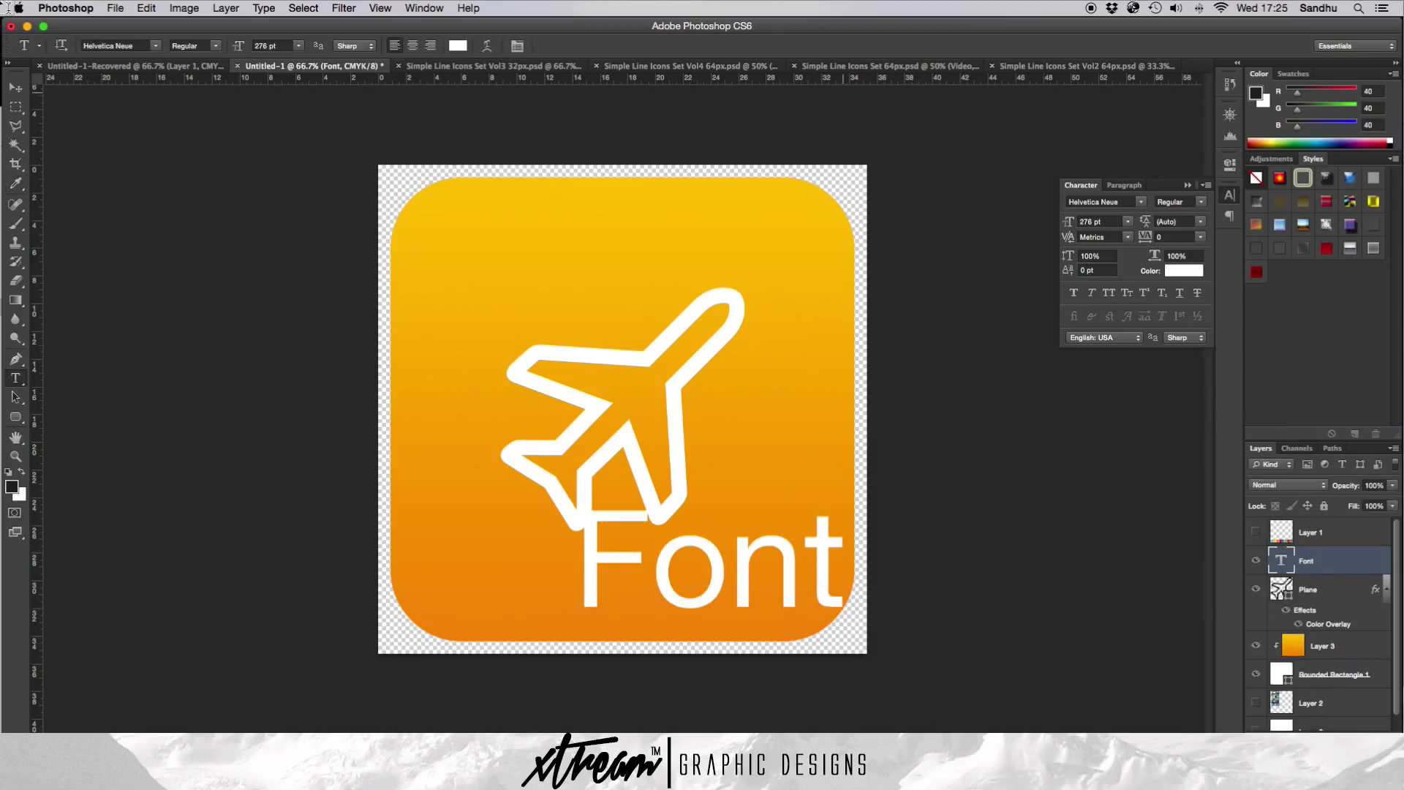
- Replace the wording of the "Font" text layer with "Flymo"
click(16, 87)
click(16, 378)
drag(805, 563, 578, 556)
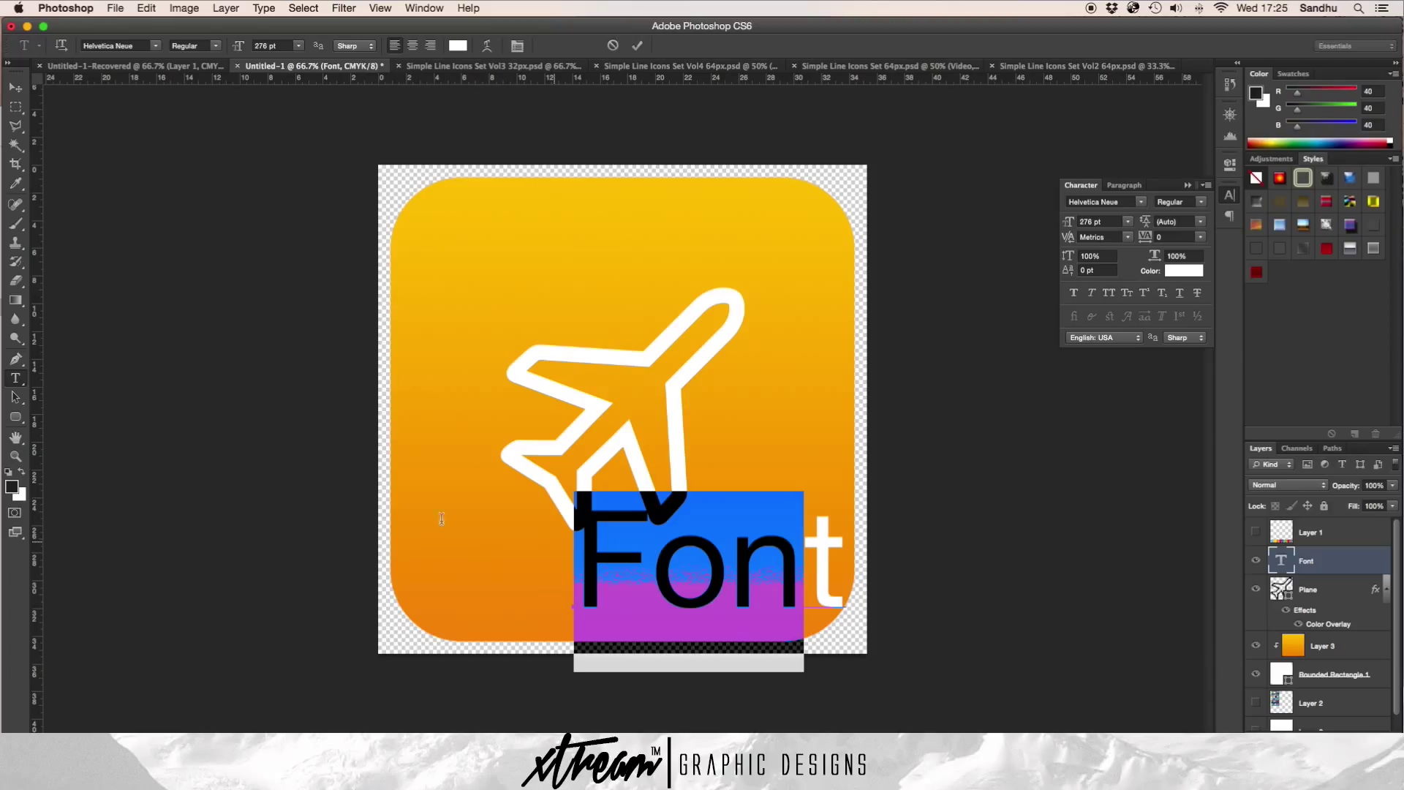
key(BackSpace)
key(Delete)
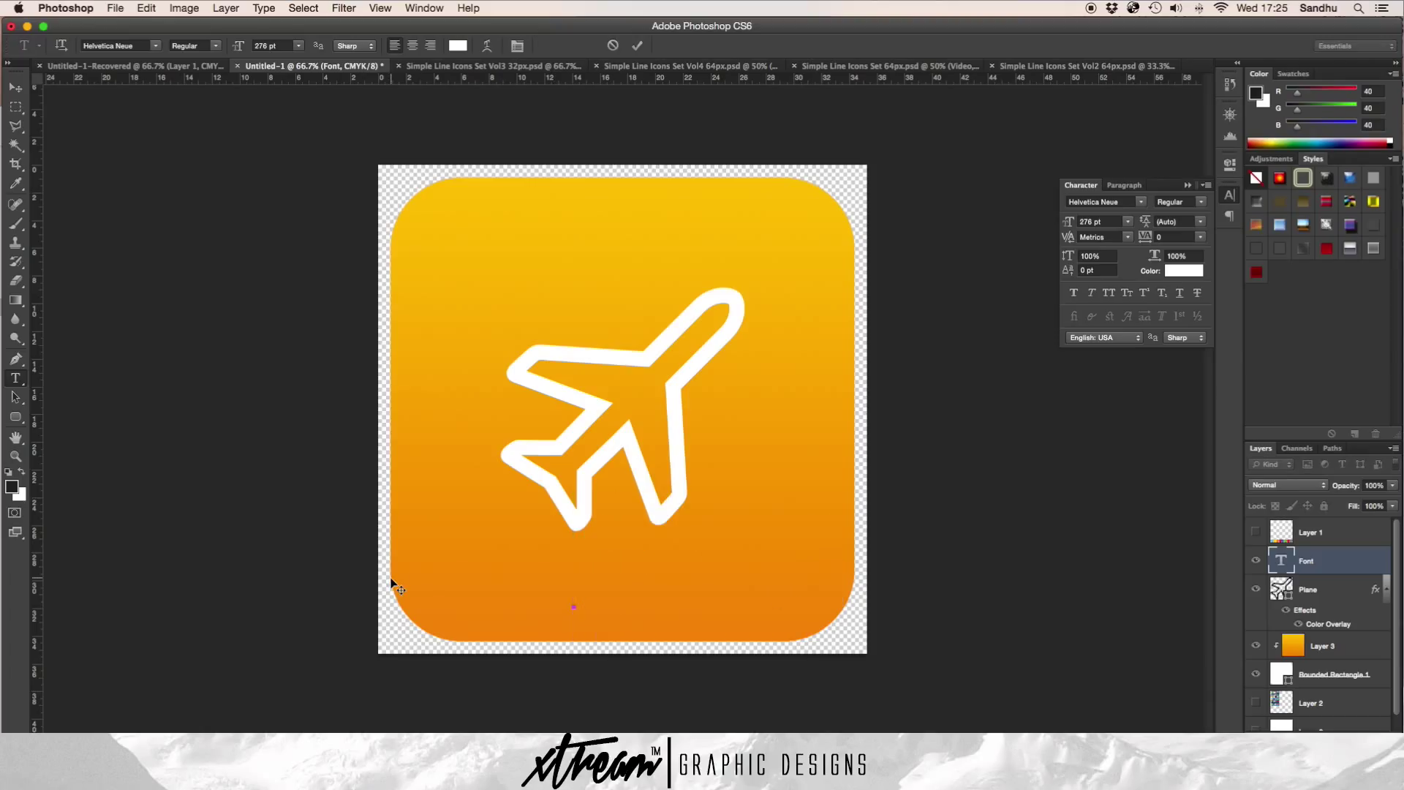
text(Flym)
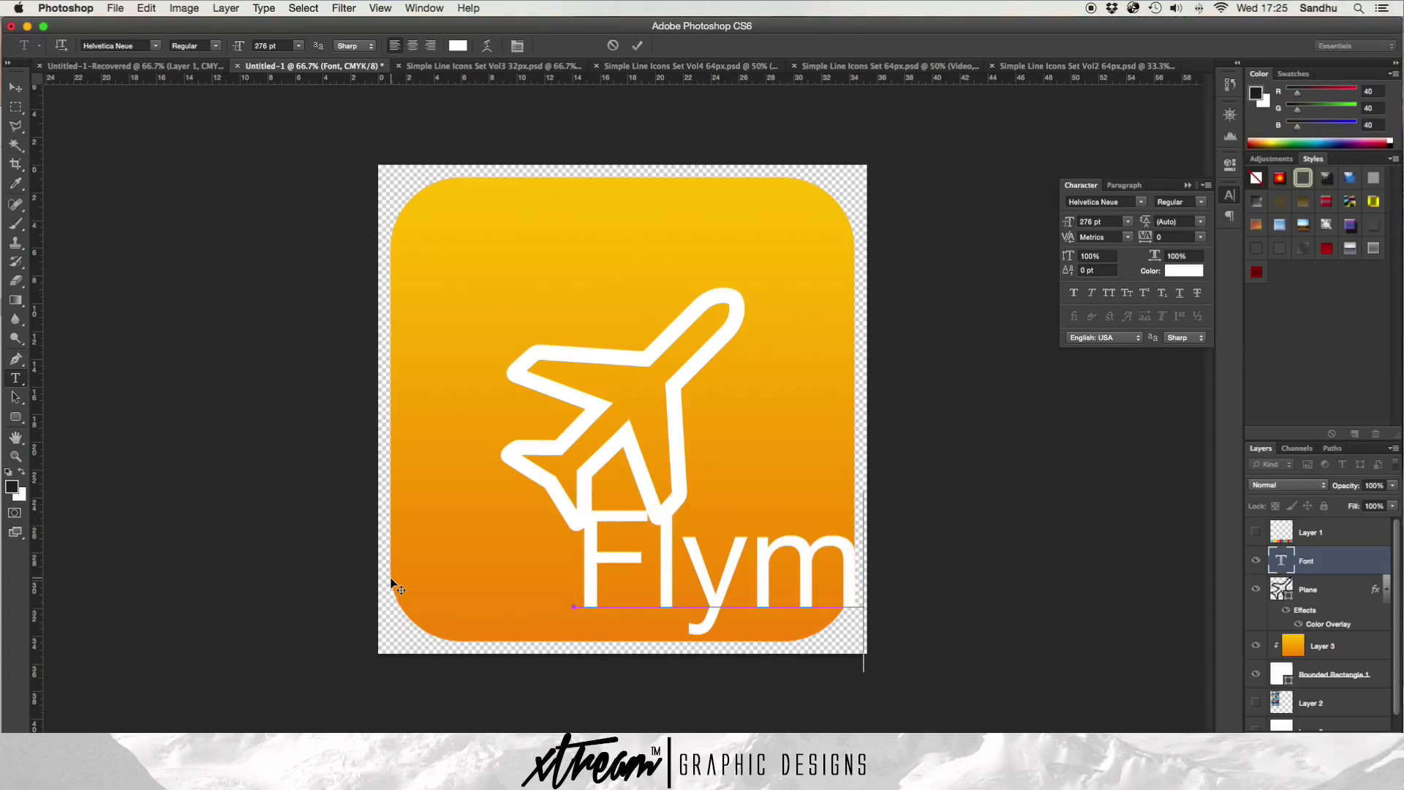
click(638, 46)
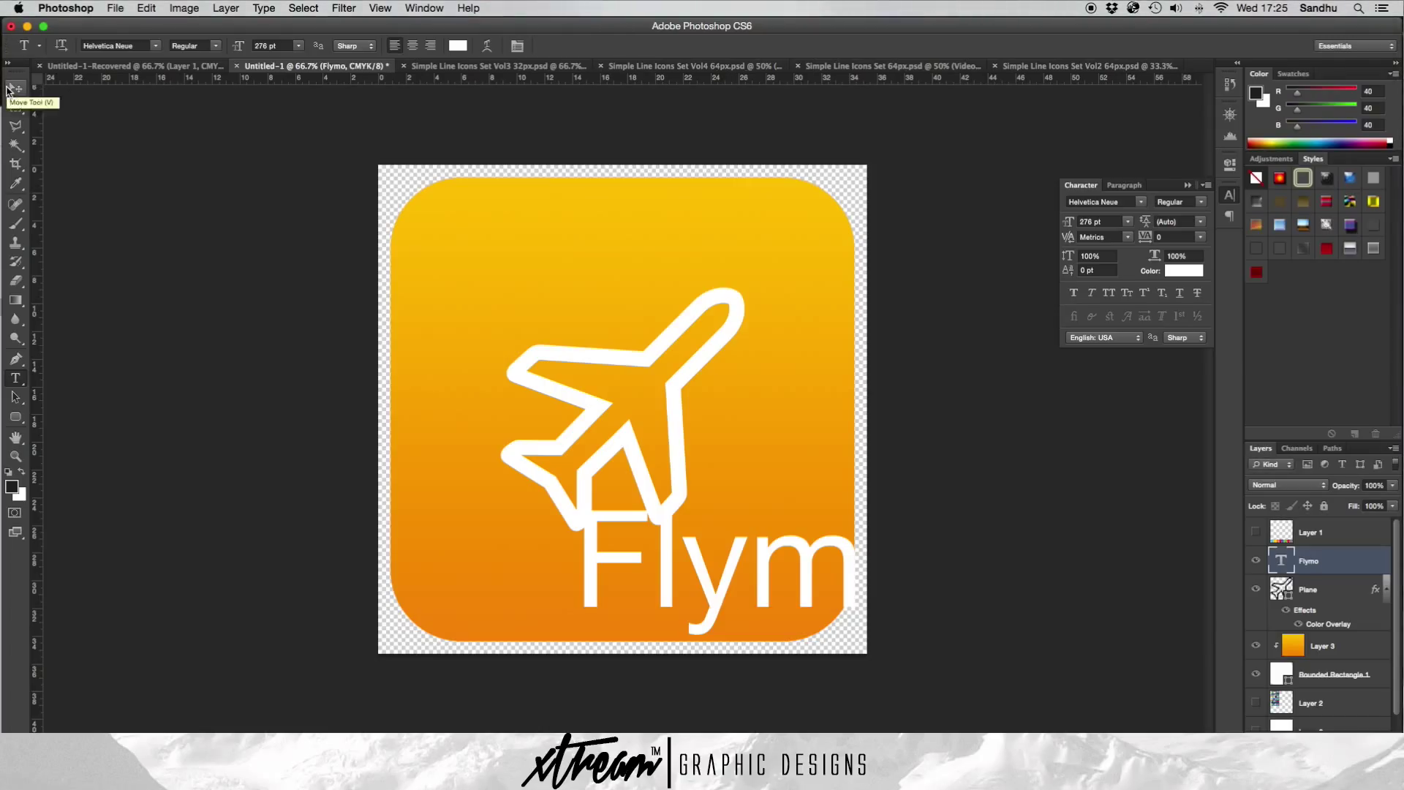
- Change the ending of the label so it reads "FlyME"
click(596, 569)
key(super+a)
text(Flymo)
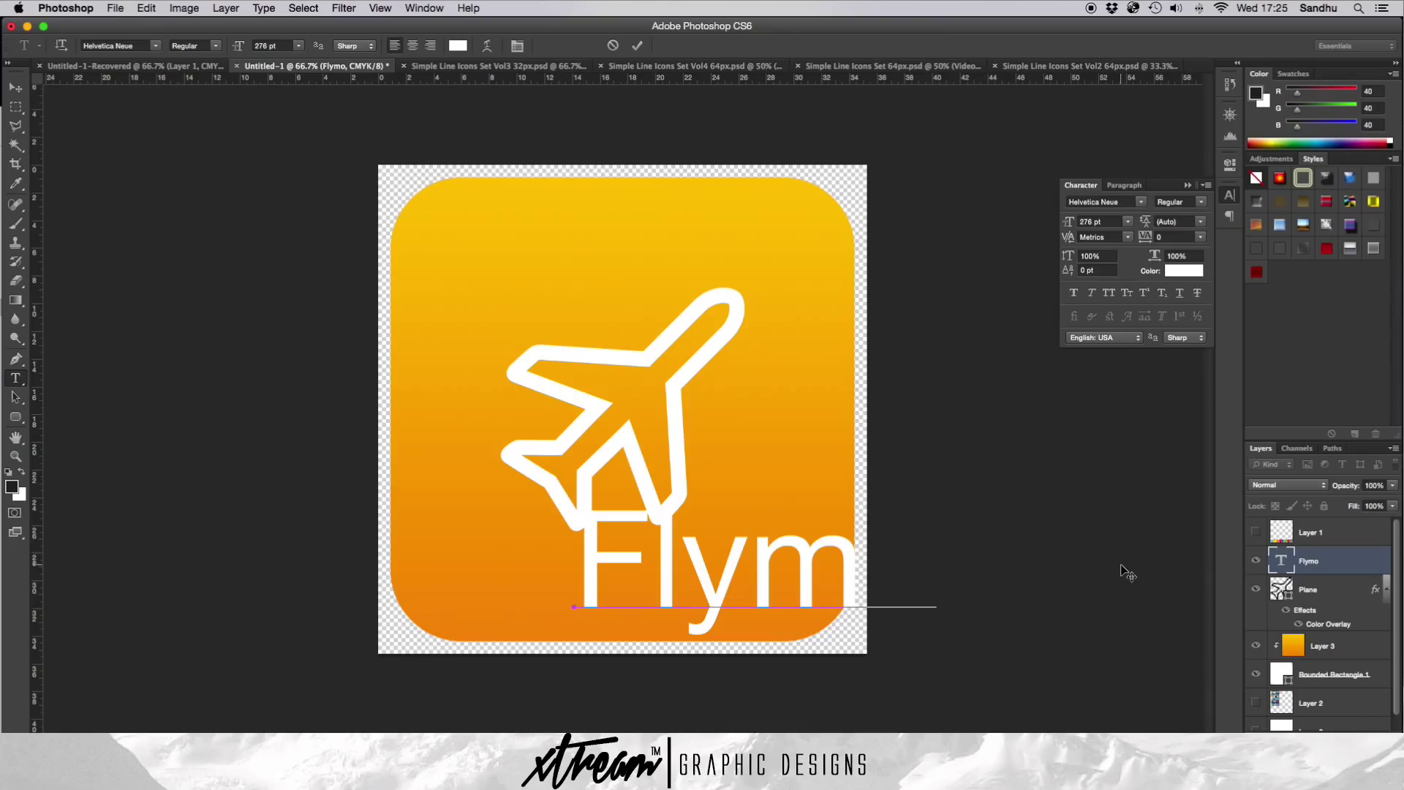
key(BackSpace)
key(BackSpace)
text(ME)
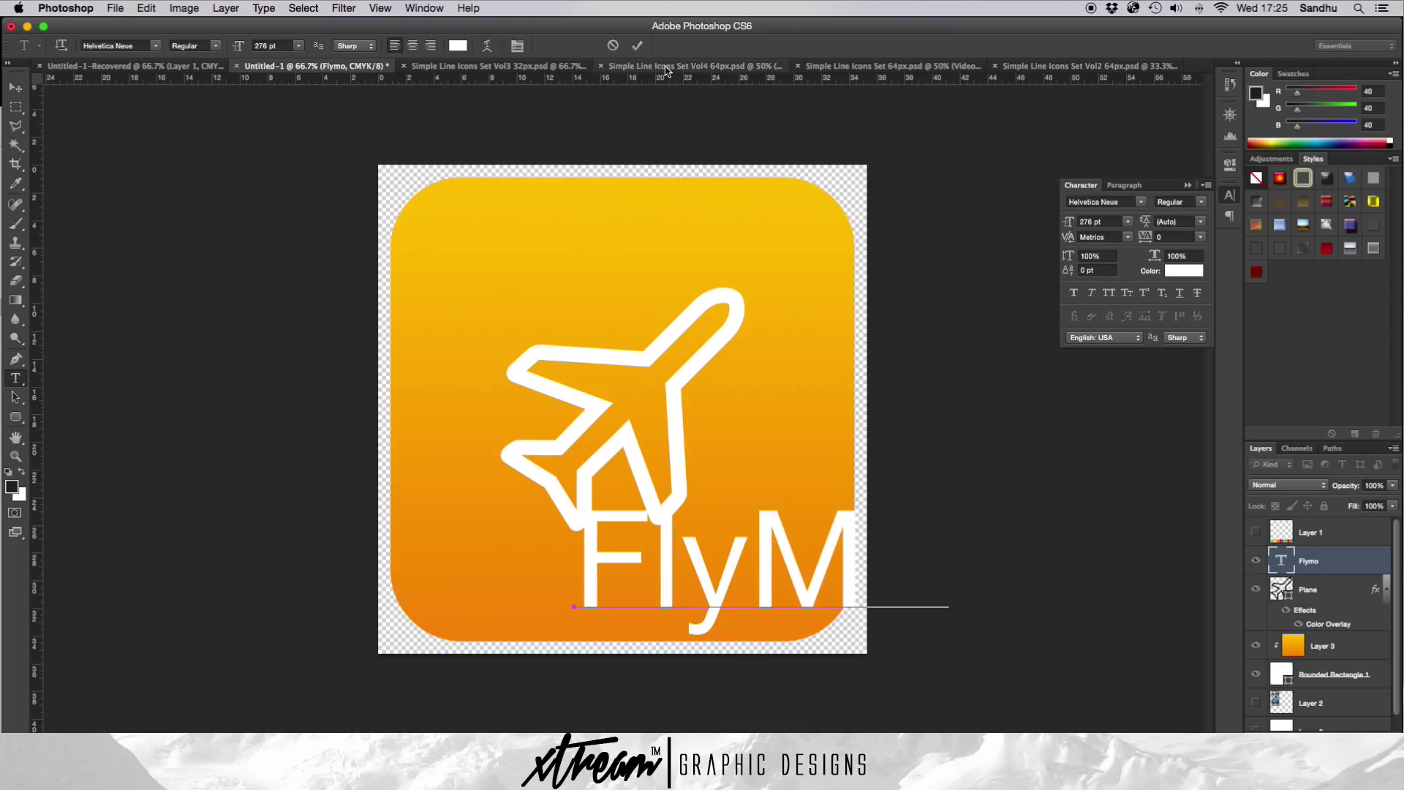
key(super+Return)
- Show Layer 2 with the phone home screen, bring it to the top of the layer stack for reference, and hide it again
click(1256, 532)
click(1256, 532)
click(1254, 703)
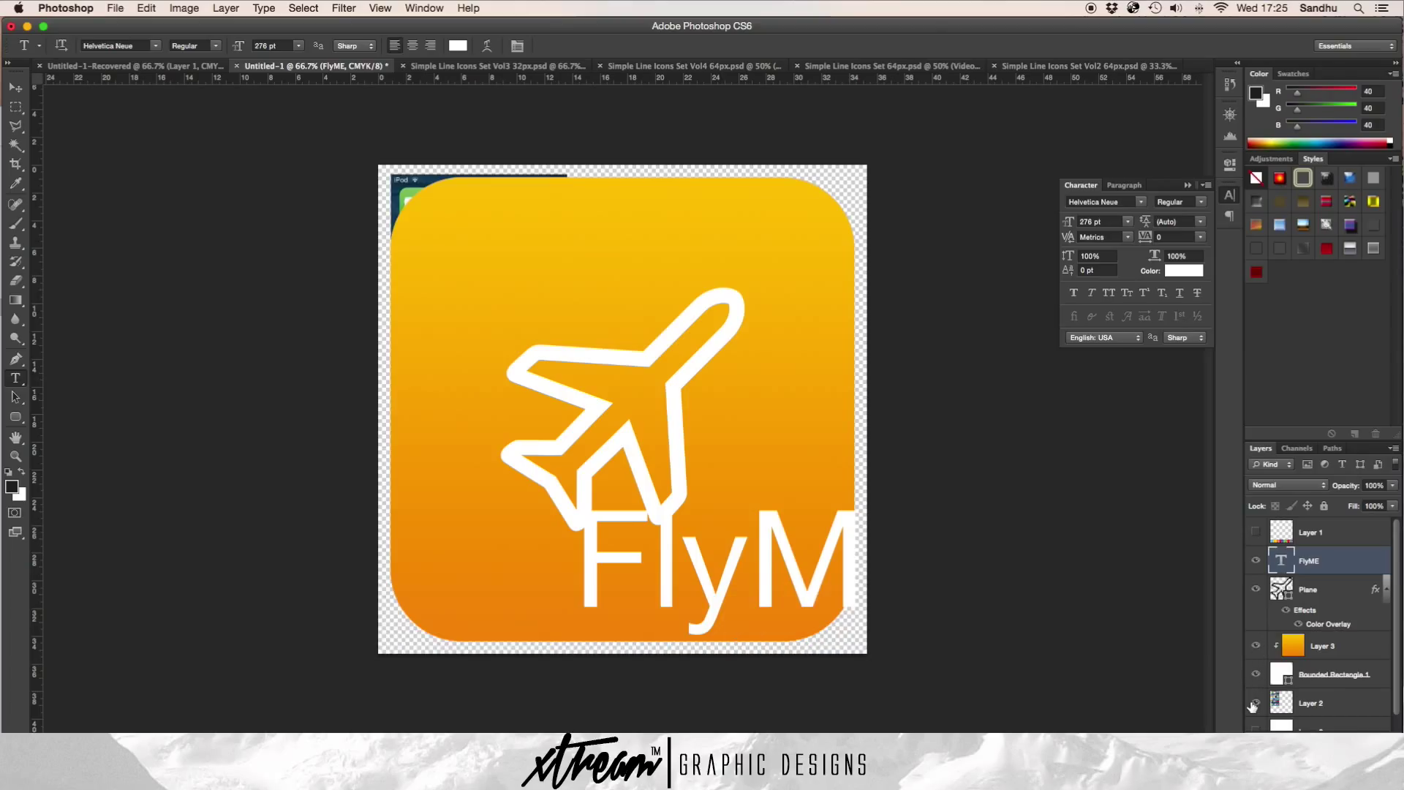
drag(1338, 698, 1333, 521)
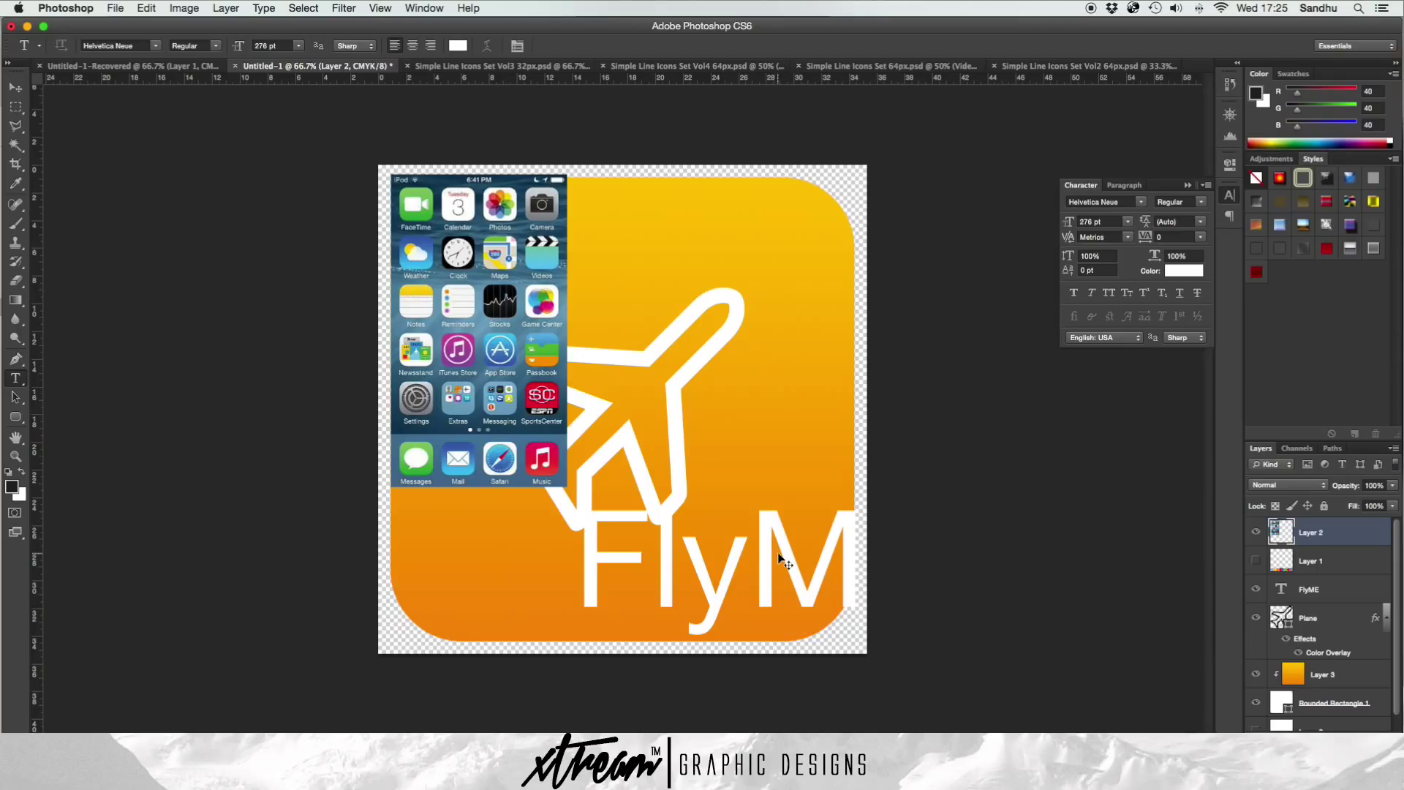
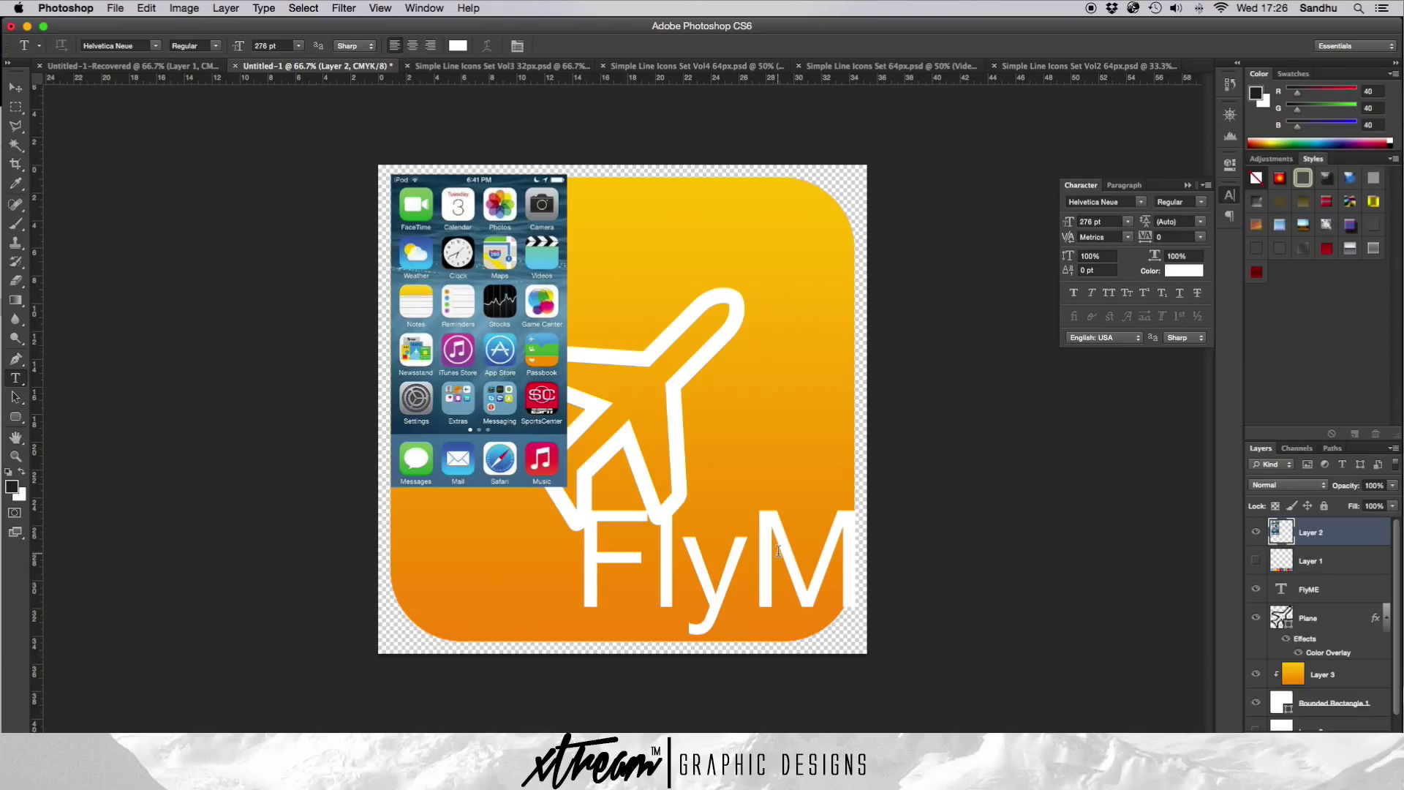
click(1256, 532)
- Move the "FlyME" text left so the whole word sits inside the rounded rectangle
click(15, 87)
drag(803, 488, 643, 508)
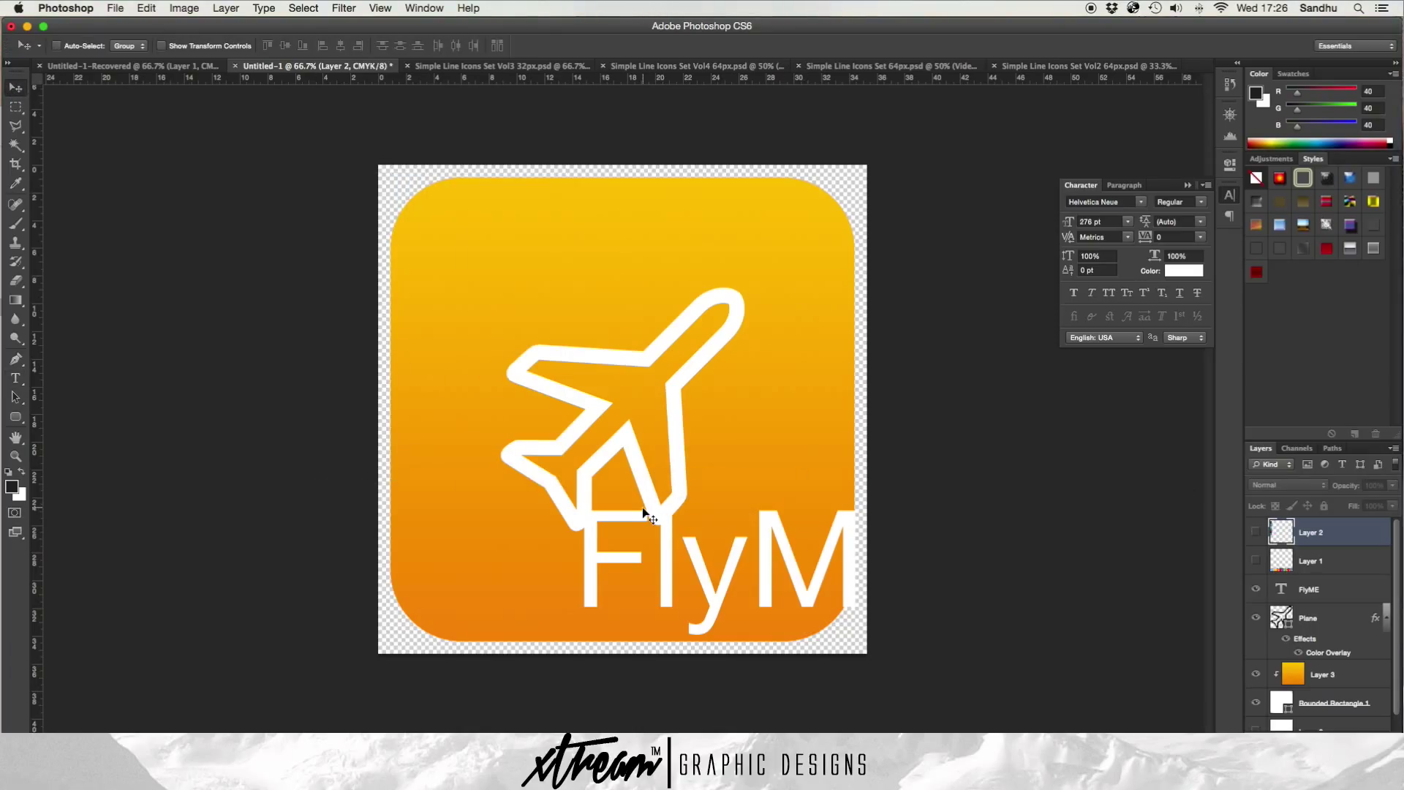
key(super+z)
click(1312, 618)
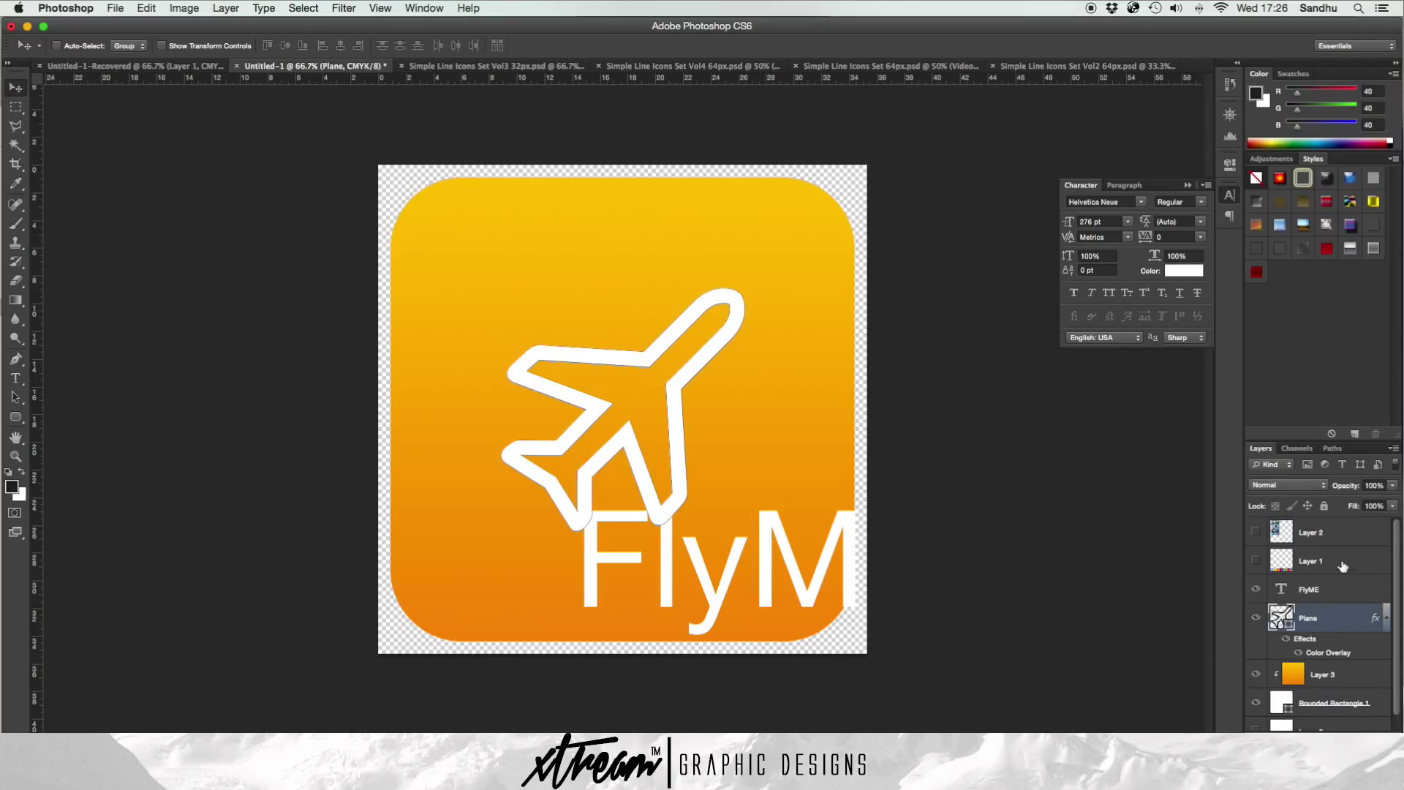
drag(762, 552, 651, 558)
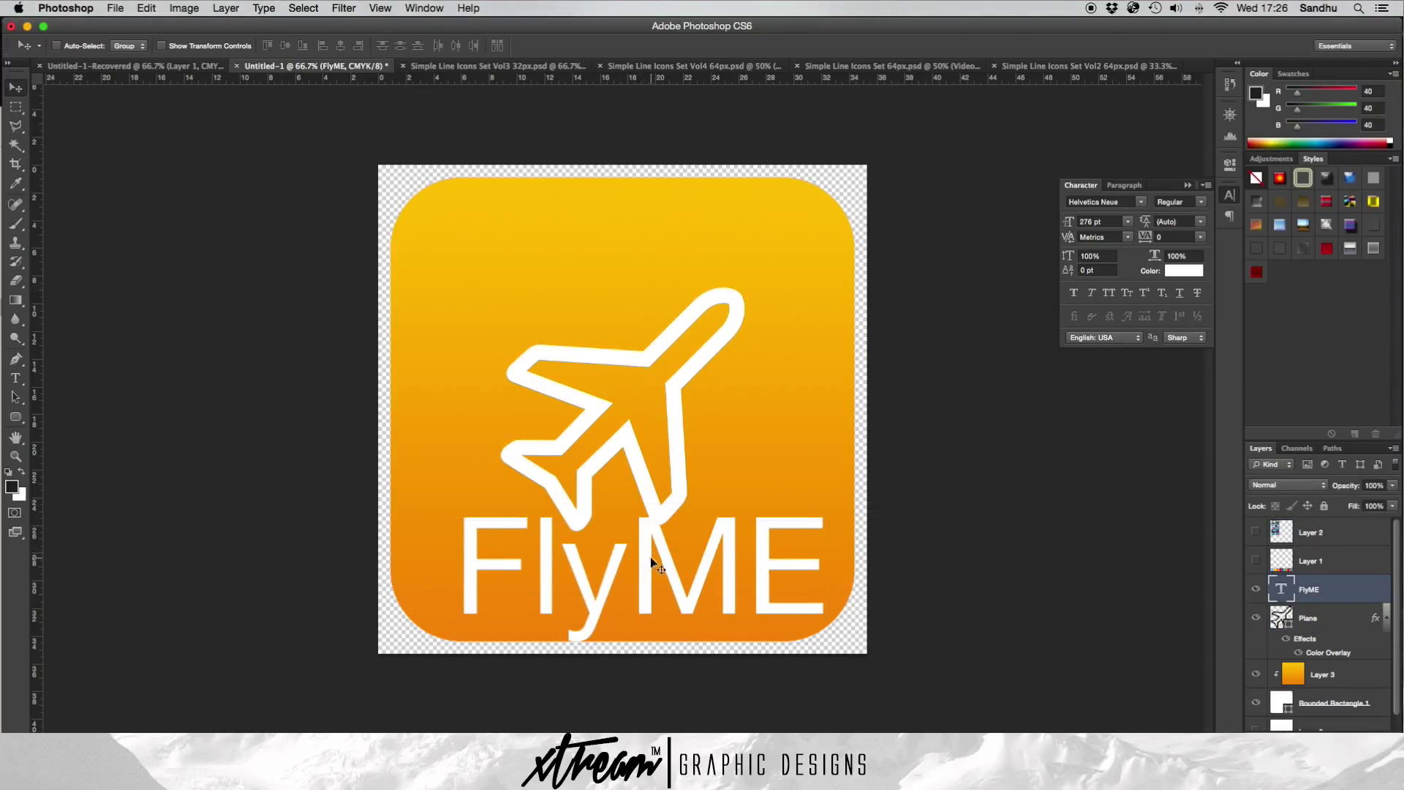
- Change the label's last letter to lowercase so it reads "FlyMe"
click(15, 377)
click(818, 574)
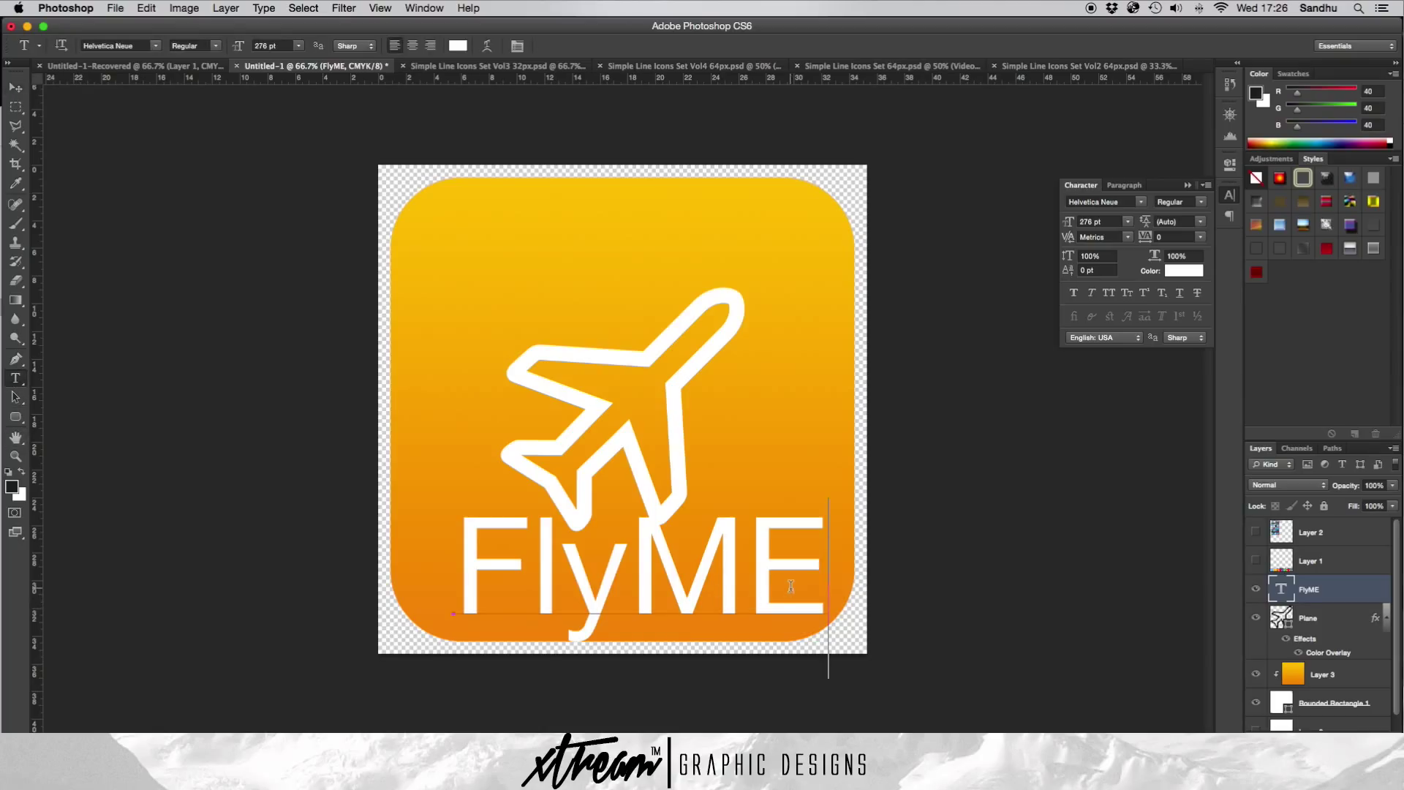
key(BackSpace)
text(e)
click(637, 45)
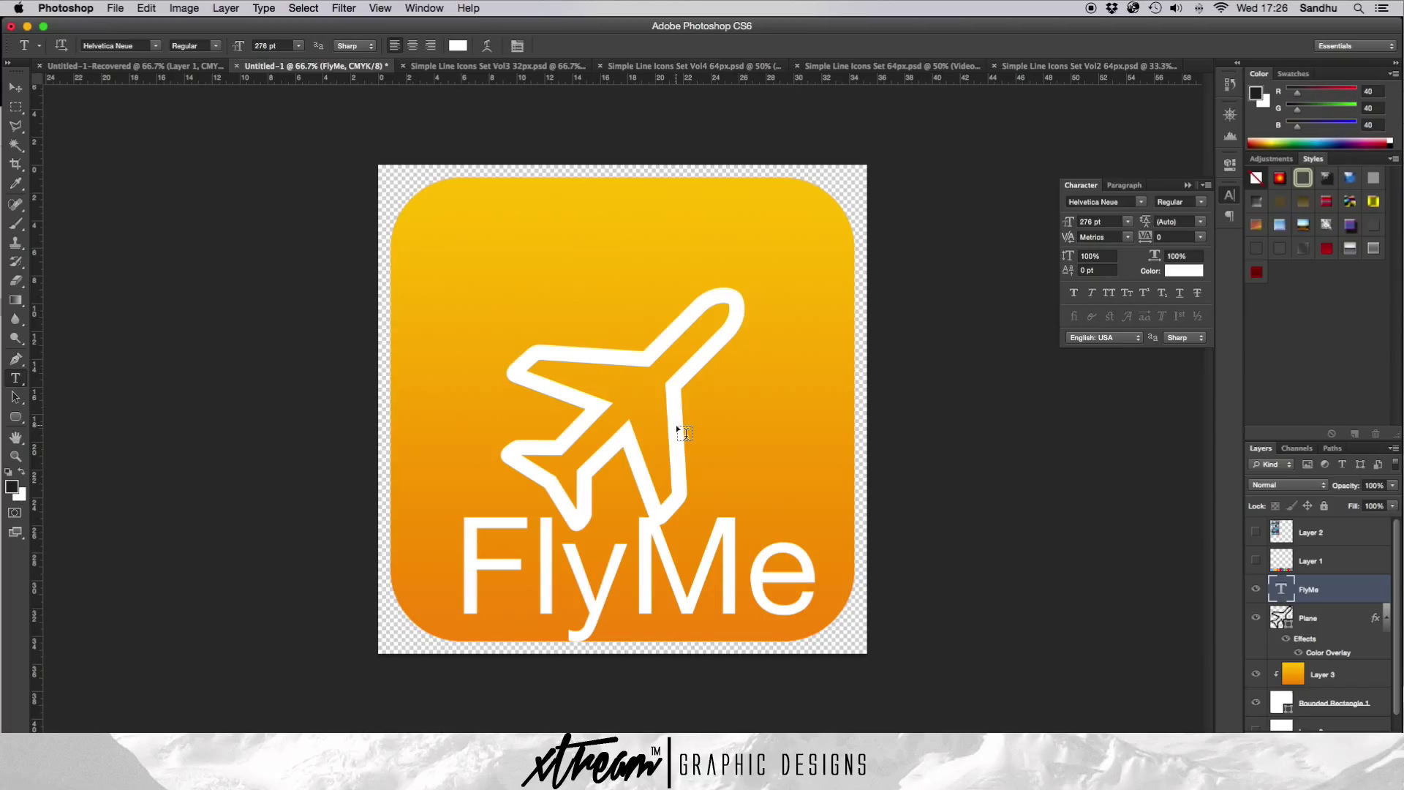
- Scale the "FlyMe" text down to about 75% and place it just beneath the plane
key(ctrl+t)
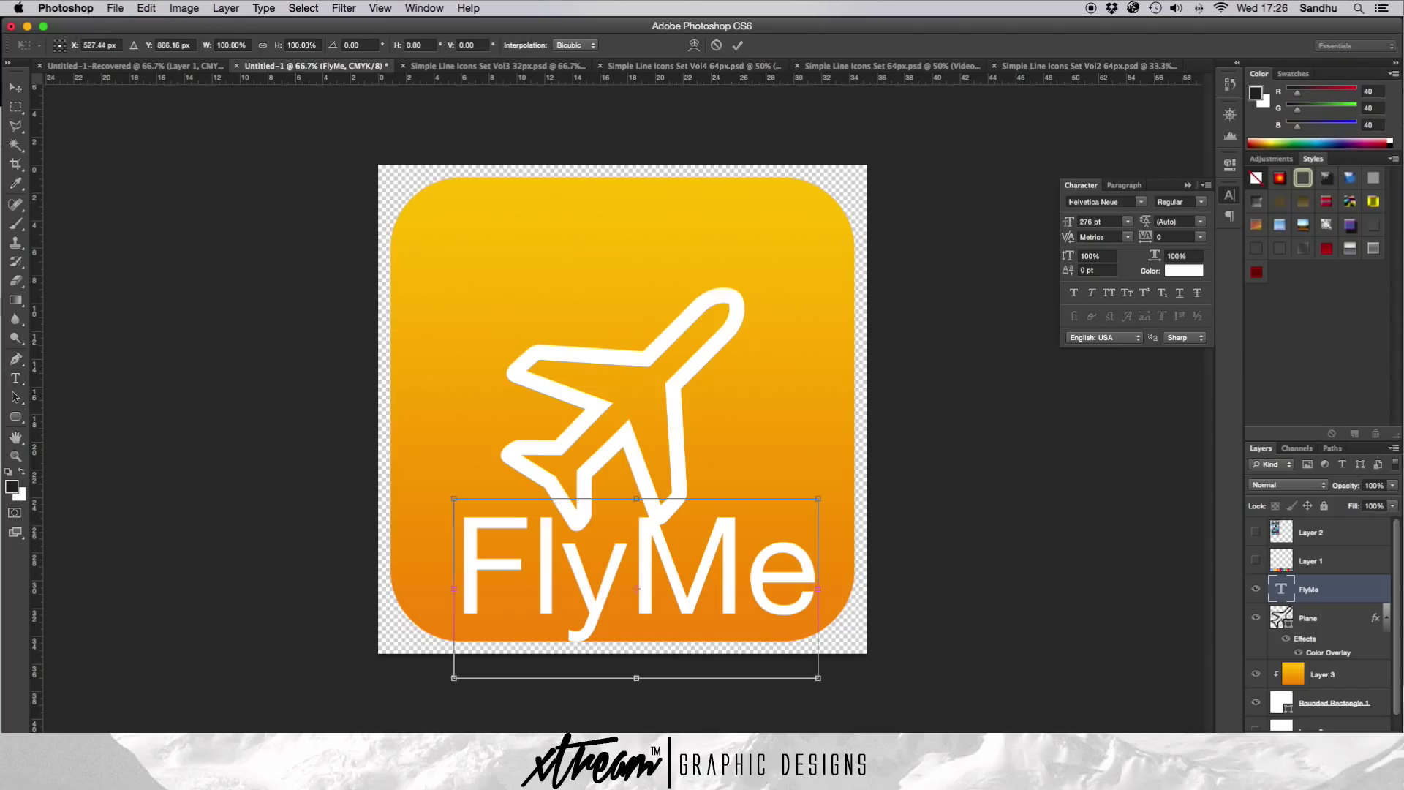
drag(818, 678, 727, 633)
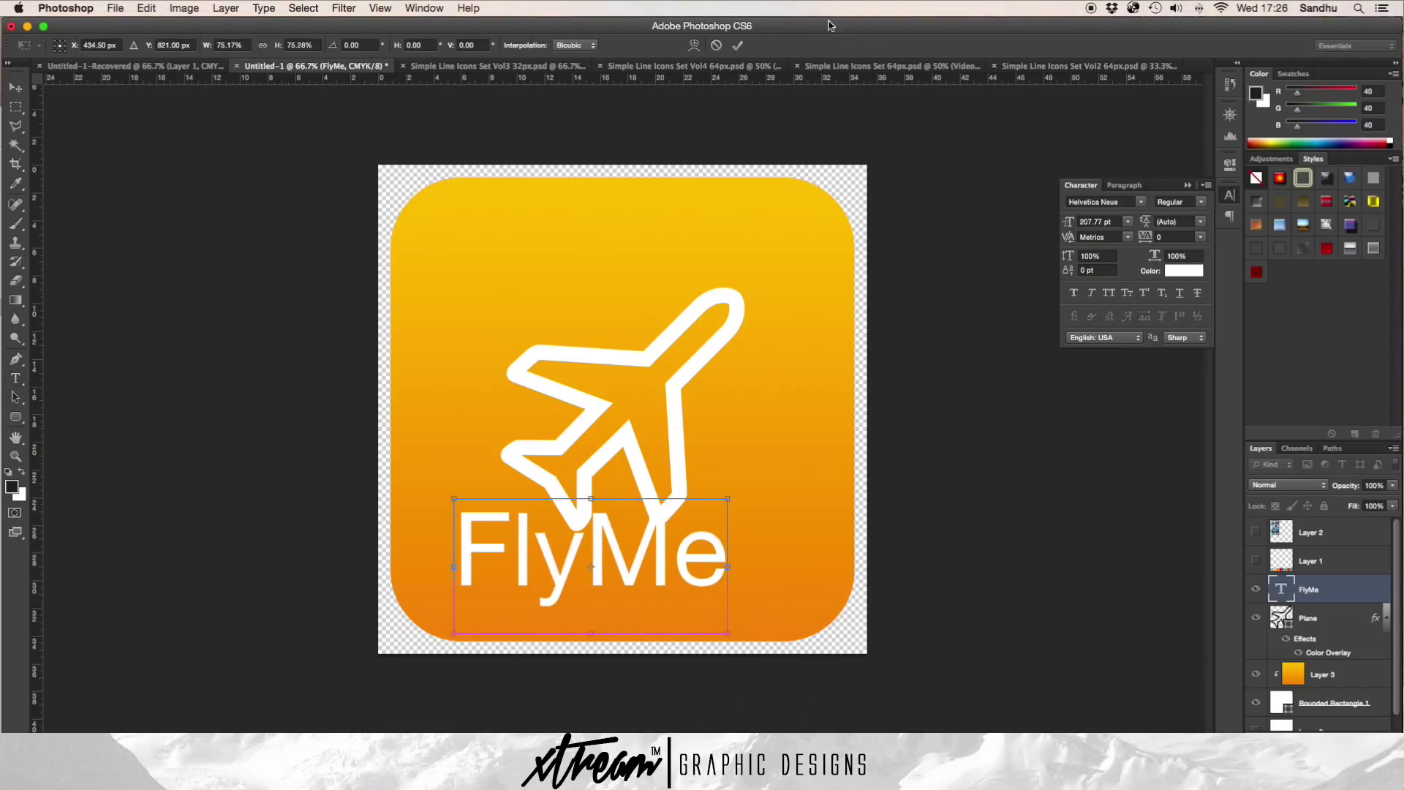
click(737, 45)
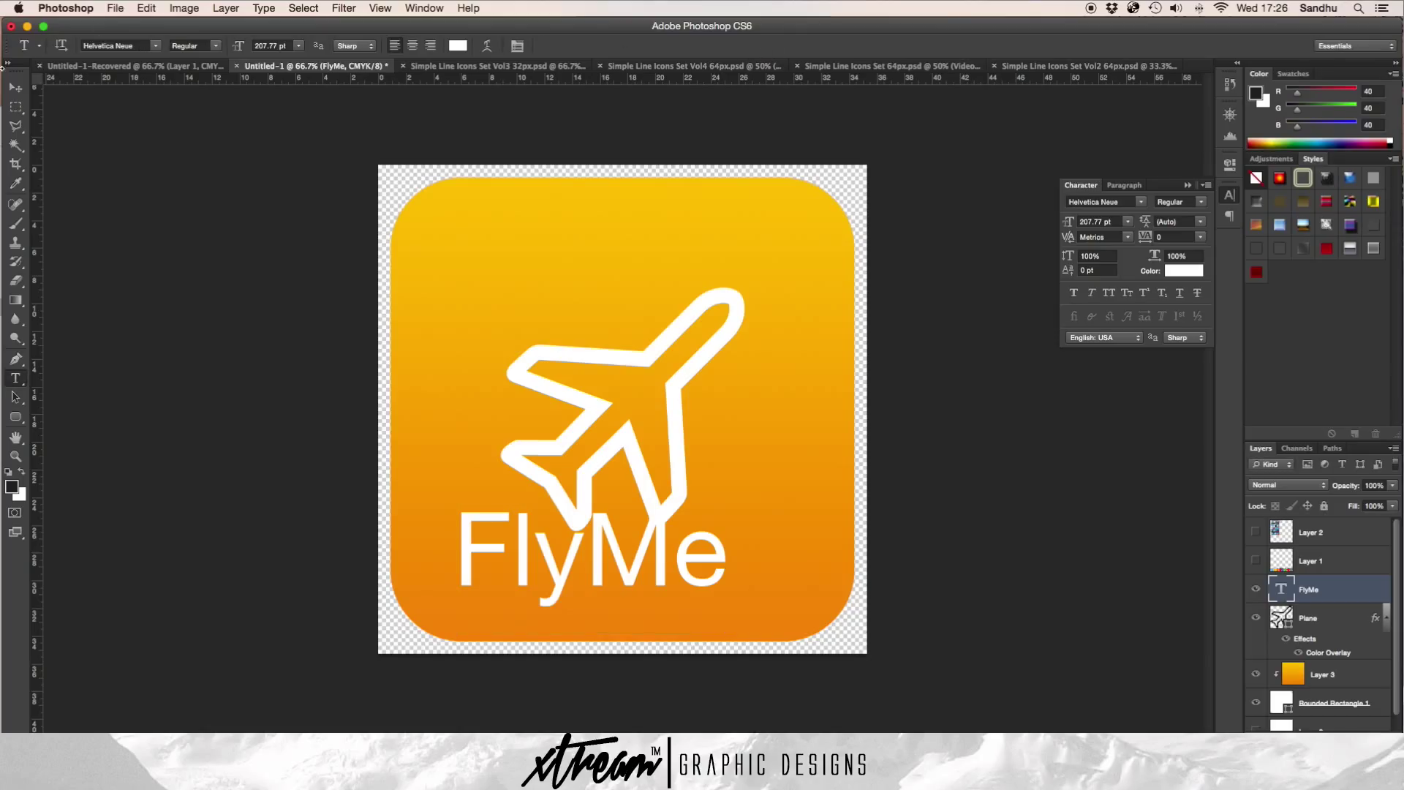
key(v)
drag(703, 516, 742, 542)
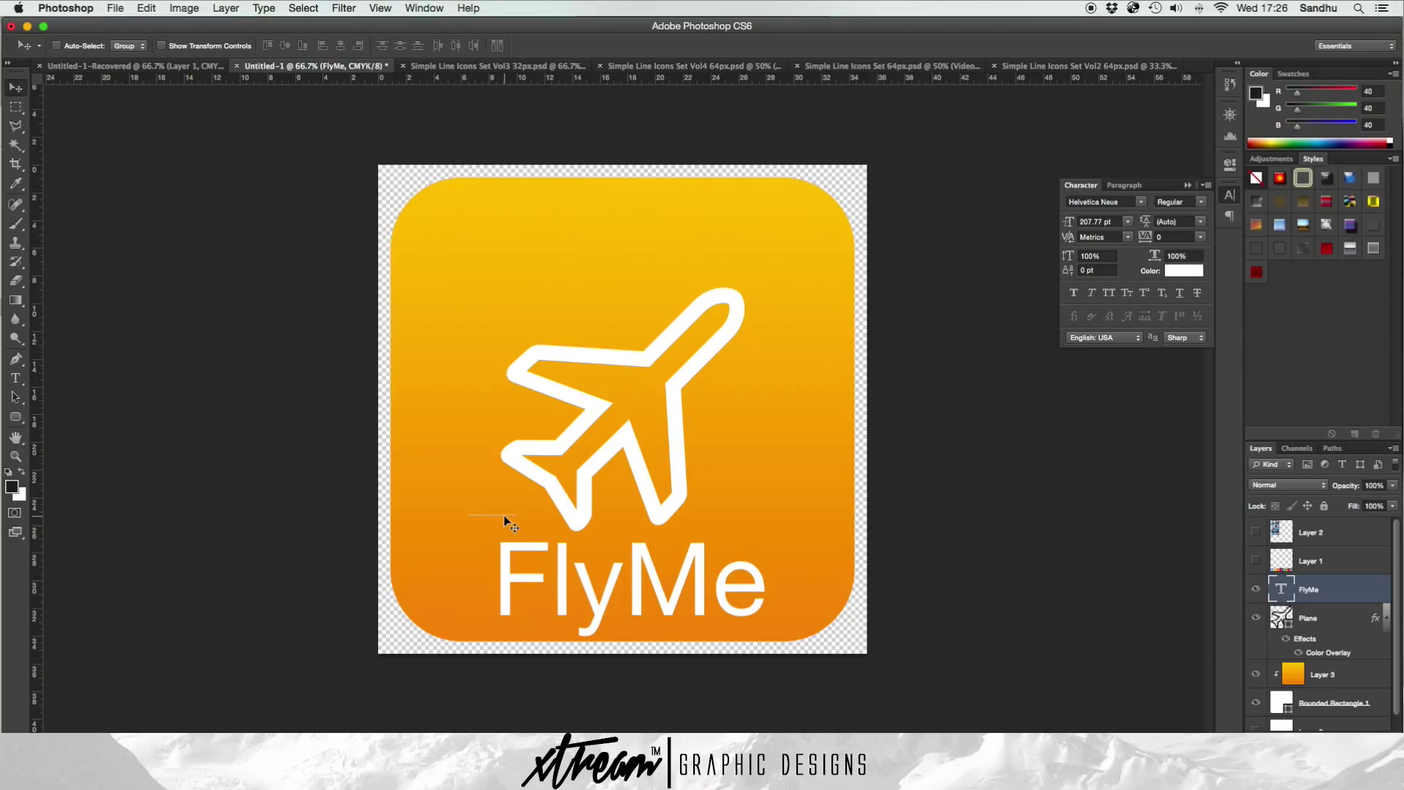
click(1253, 674)
click(1252, 673)
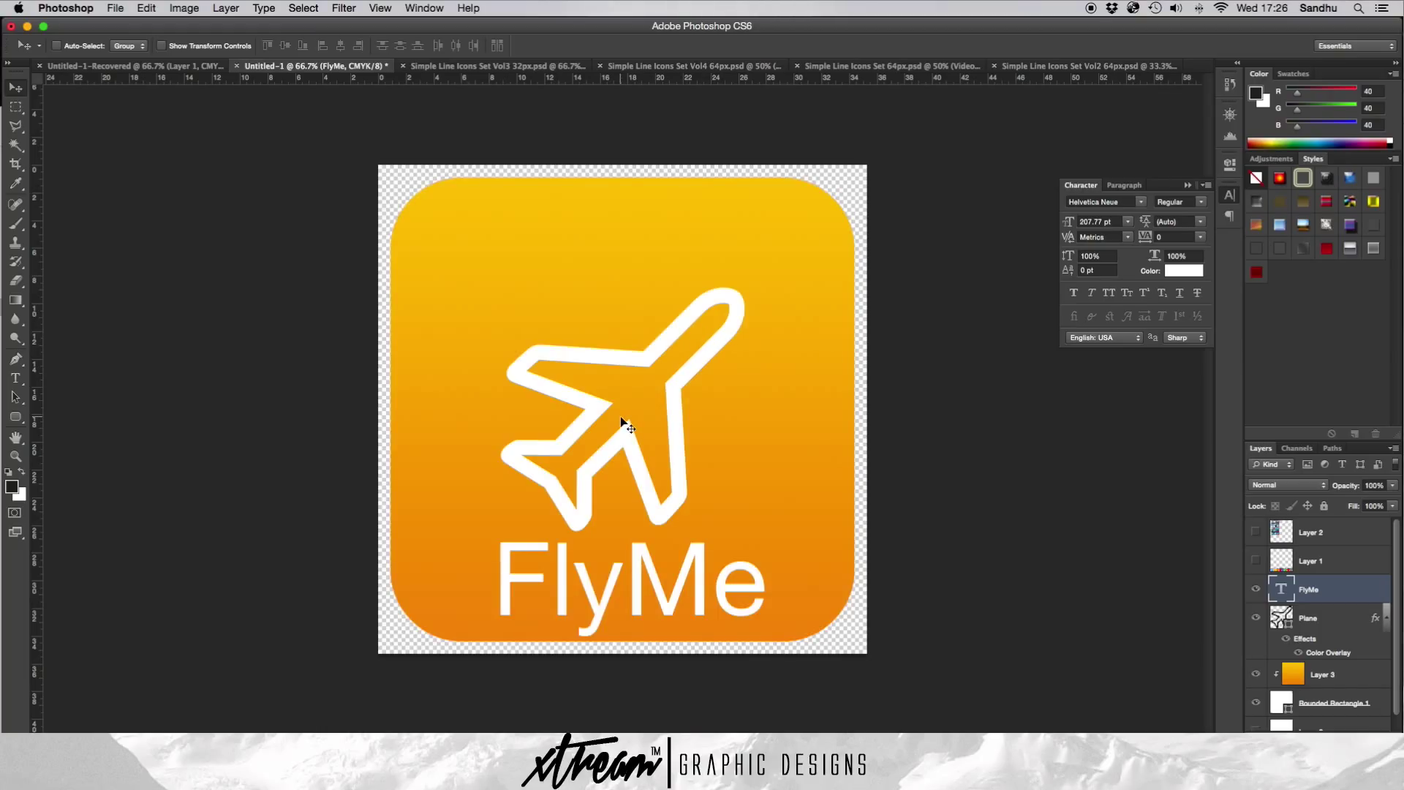
- Scale the "FlyMe" text down further to about 83% and reposition it centrally below the plane
key(ctrl+t)
drag(766, 662, 719, 641)
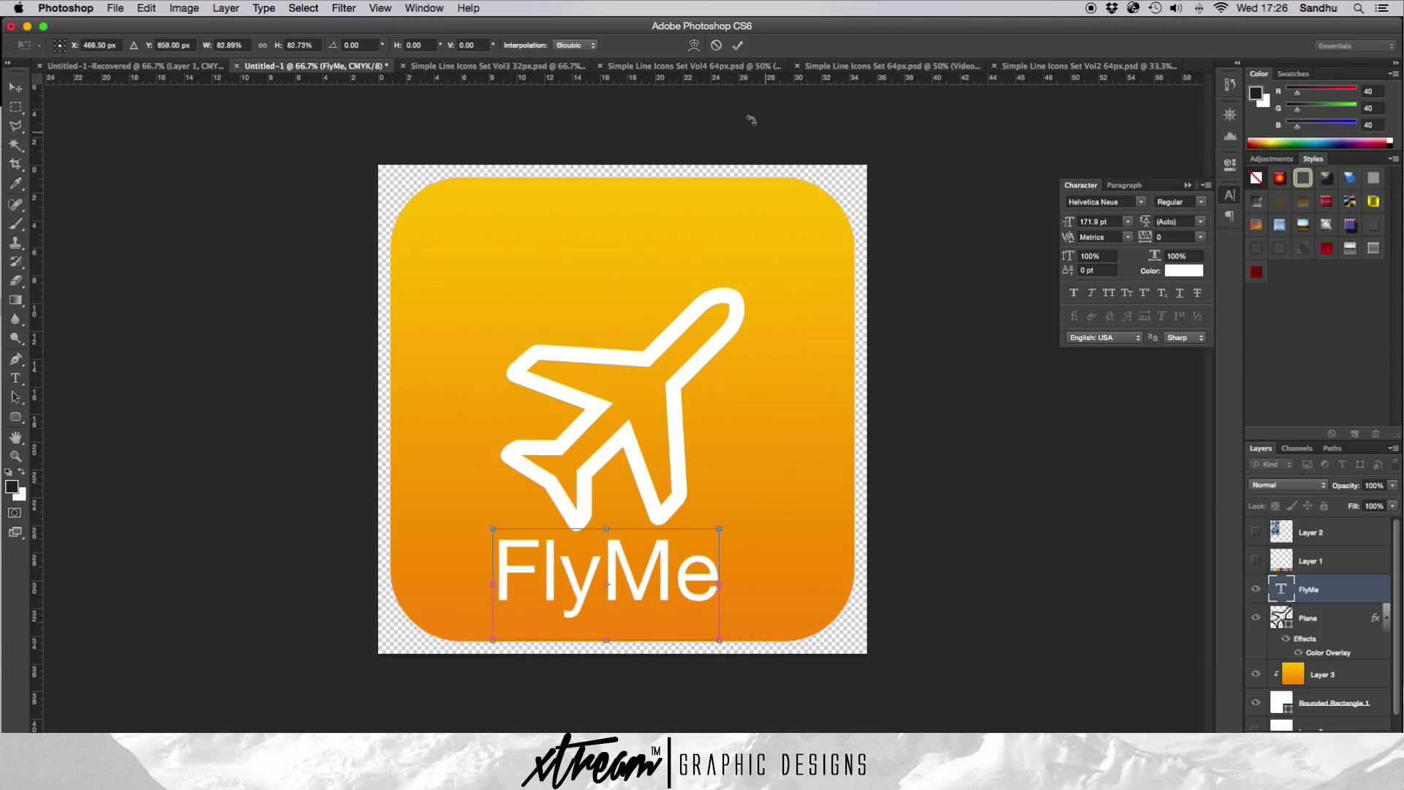
click(737, 46)
drag(593, 446, 612, 461)
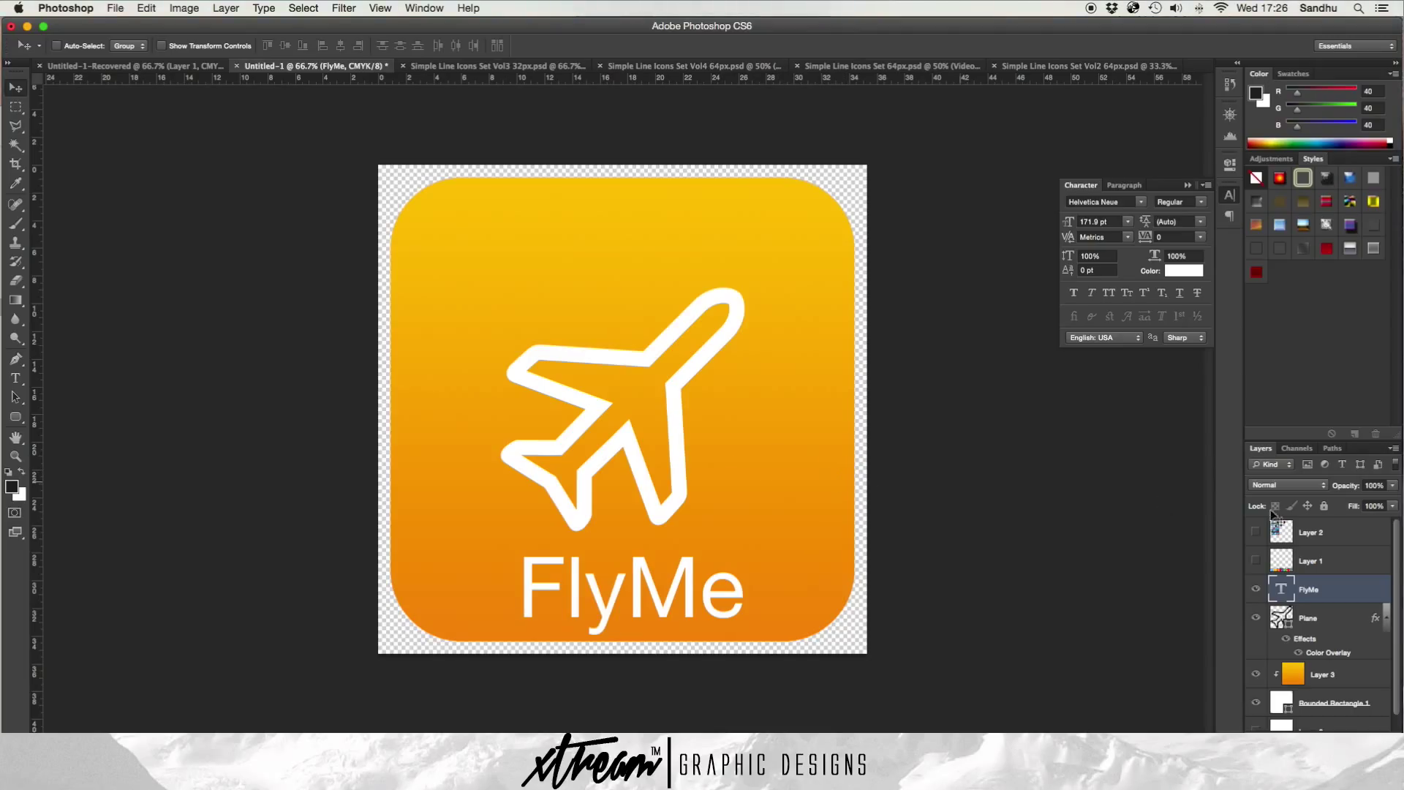
- Shrink the plane slightly, select the whole canvas, and align the plane to its vertical and horizontal centres
key(alt+bracketleft)
key(super+t)
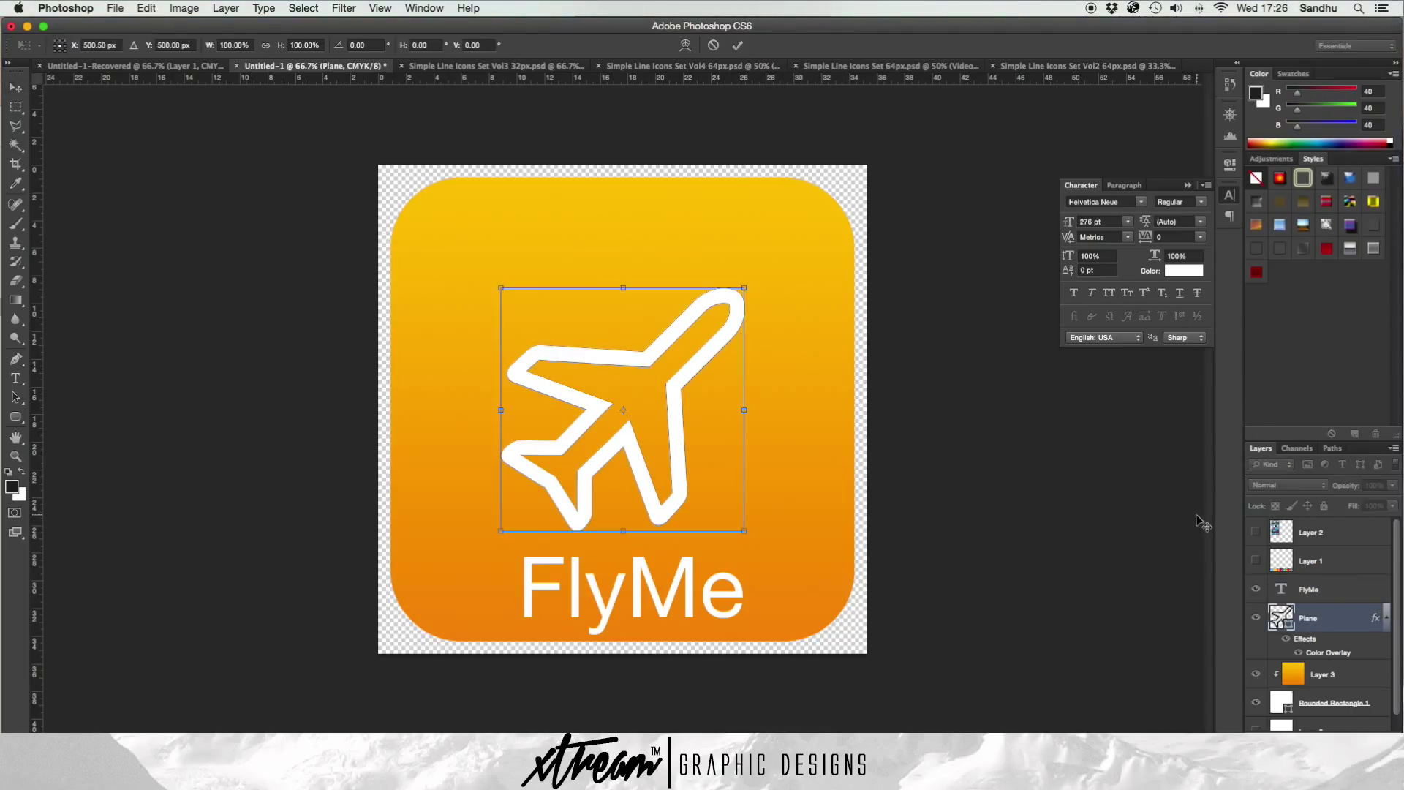
drag(497, 520, 511, 507)
click(737, 43)
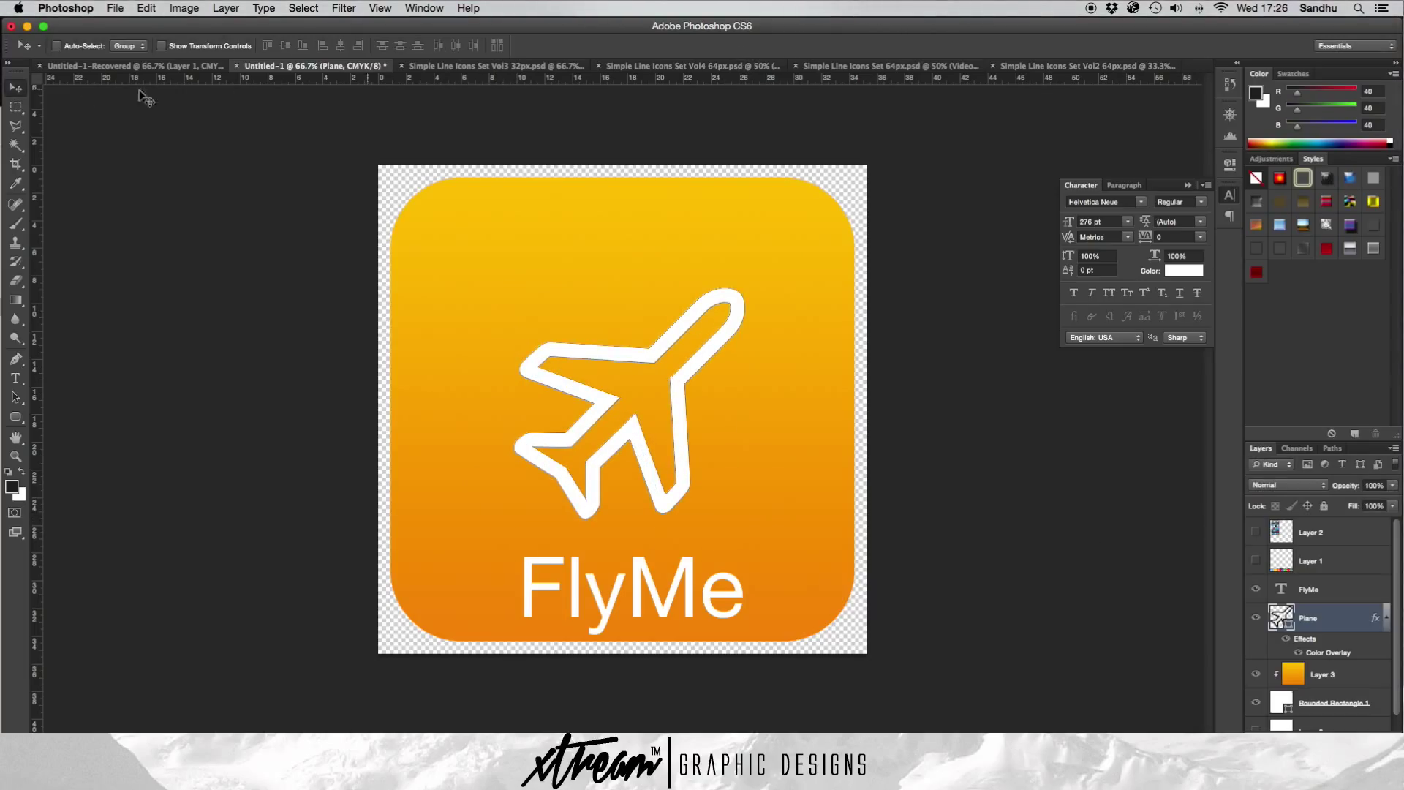
click(345, 8)
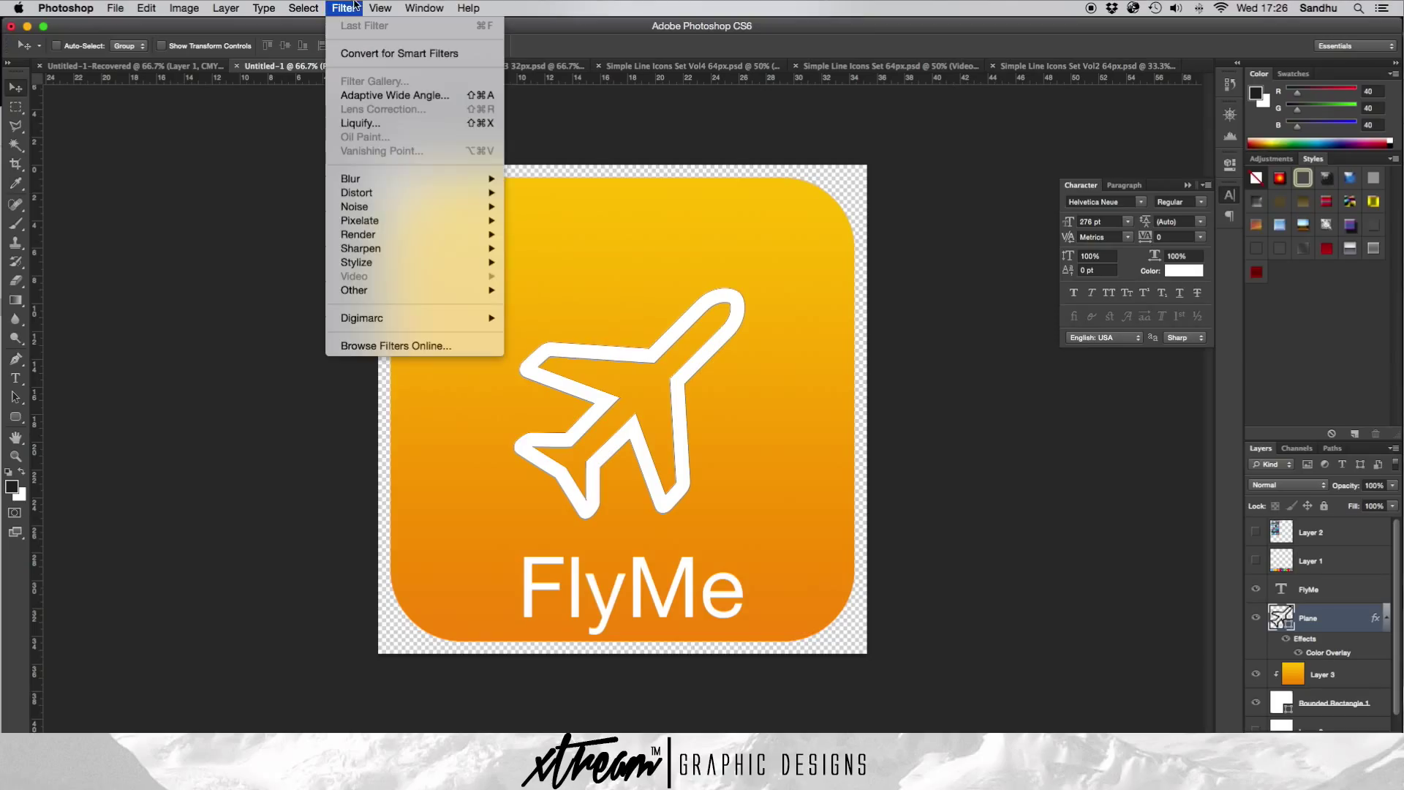
click(304, 8)
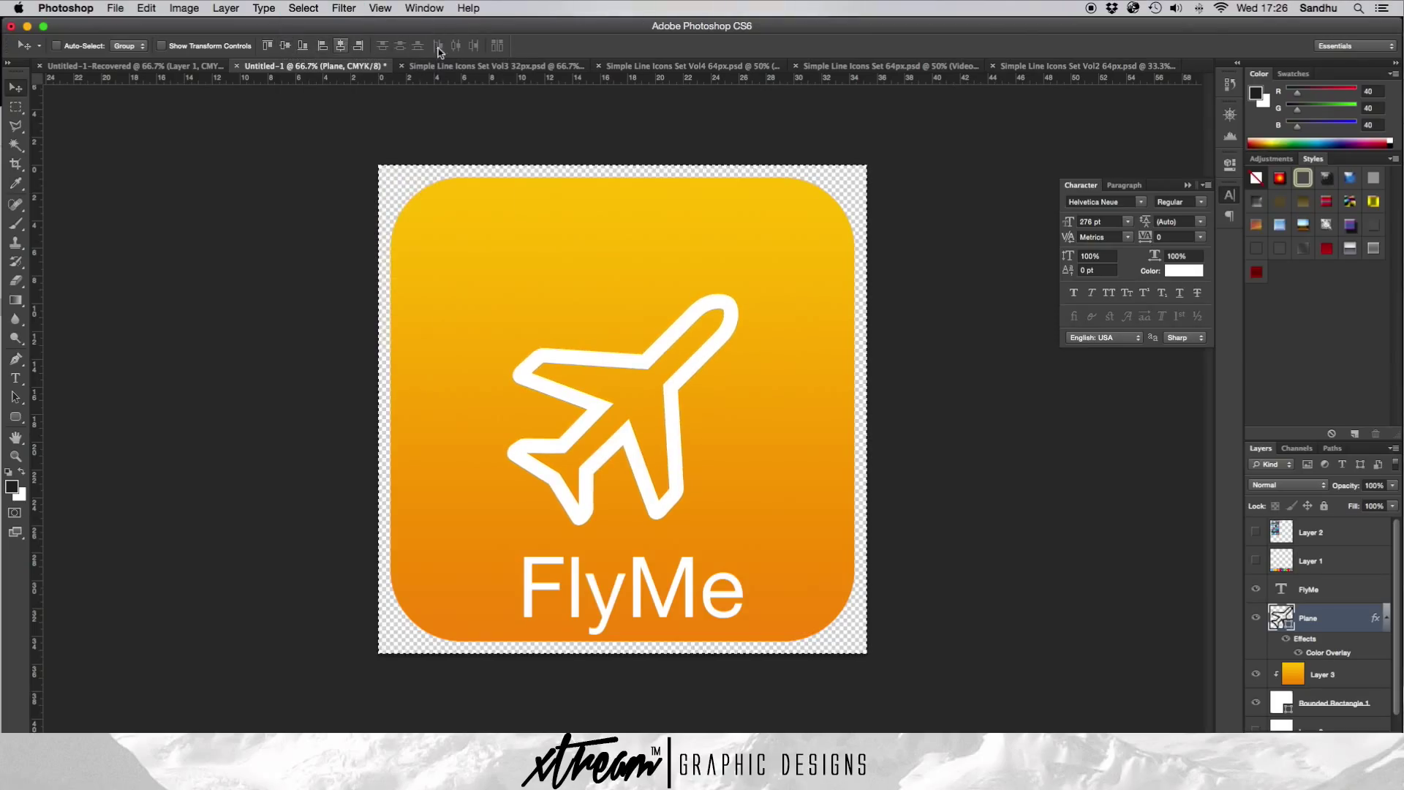
- Try to nudge the "FlyMe" text while the whole canvas is selected
click(1335, 598)
key(Up)
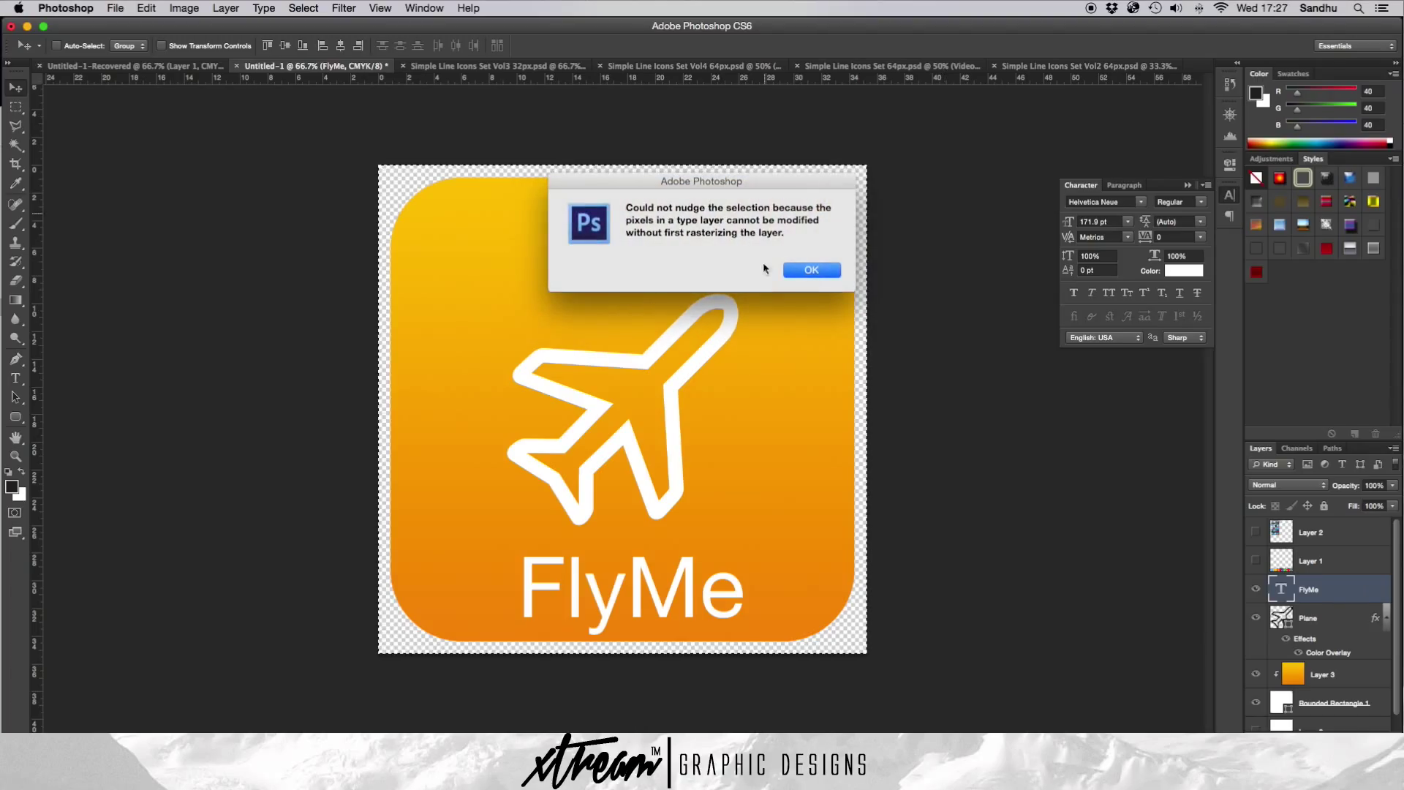
click(810, 270)
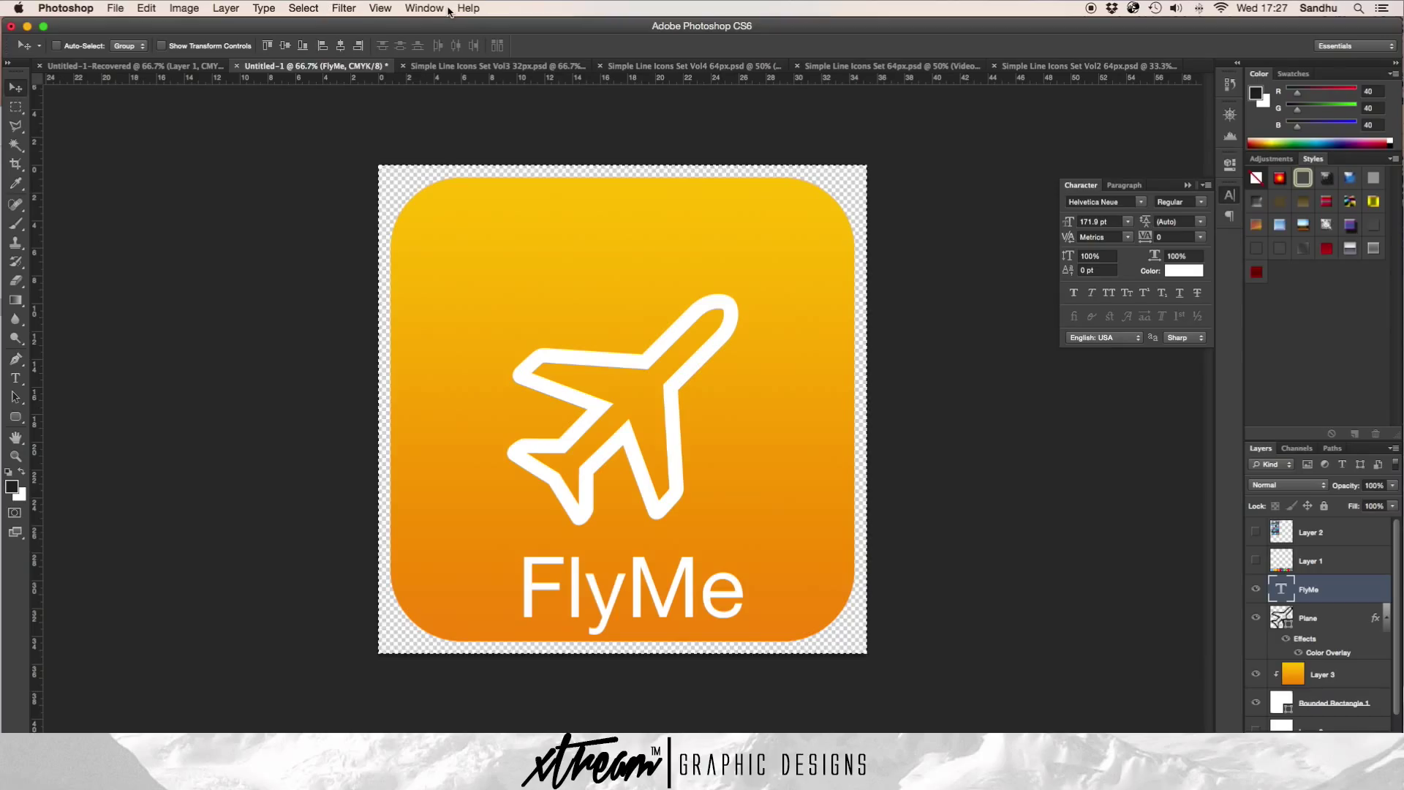
- Search the program's commands for "guide" and turn on the display of the guides
click(348, 6)
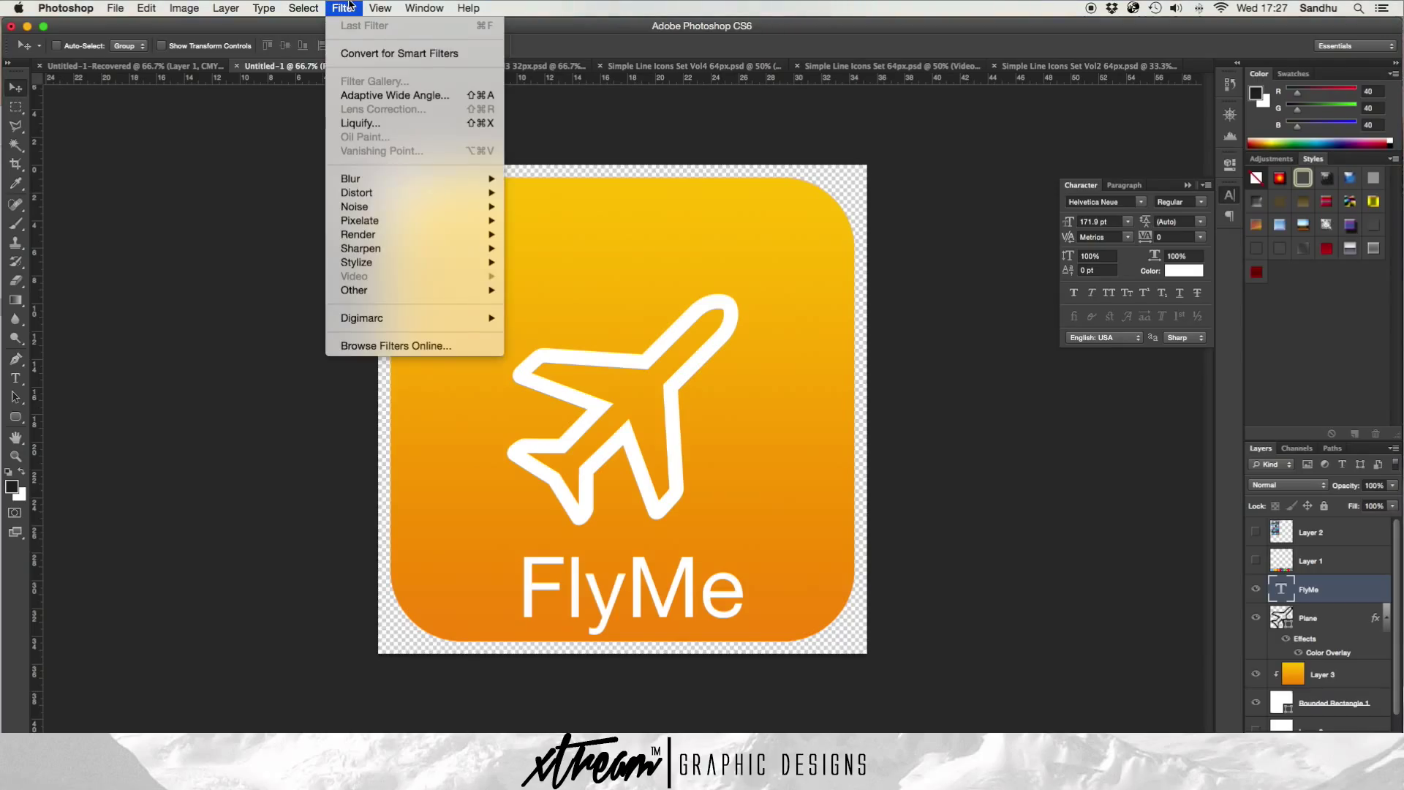
mouse_move(278, 6)
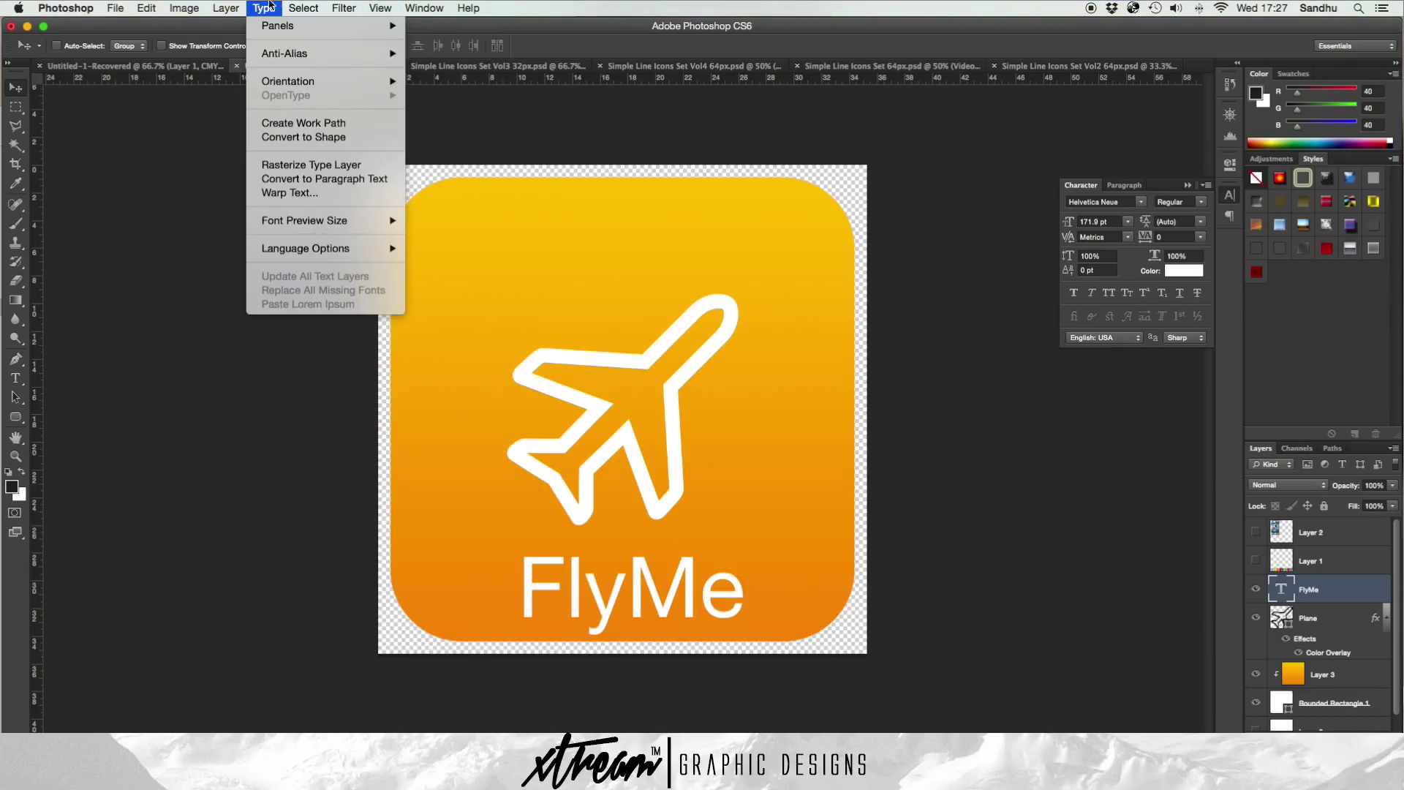
mouse_move(409, 3)
mouse_move(468, 7)
text(guides)
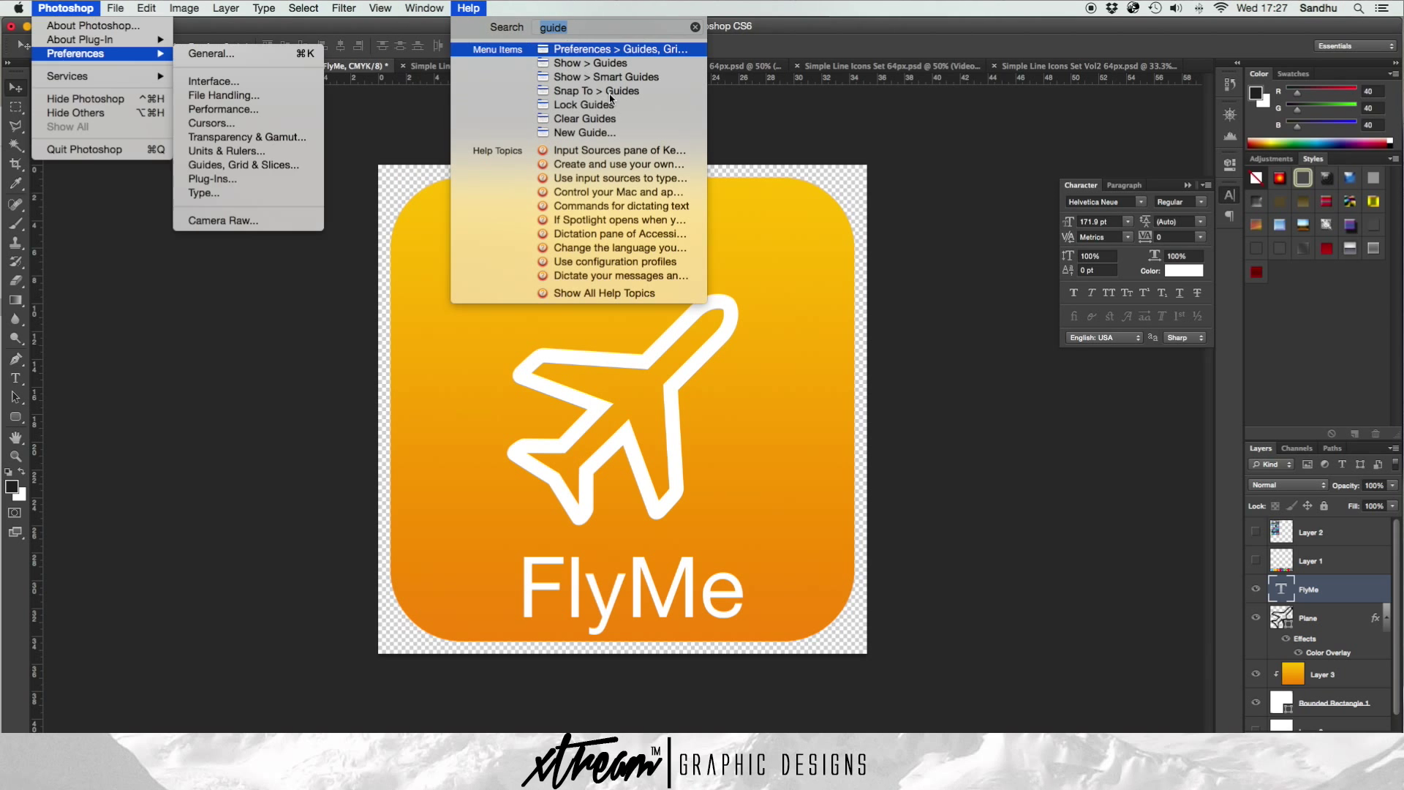
click(613, 69)
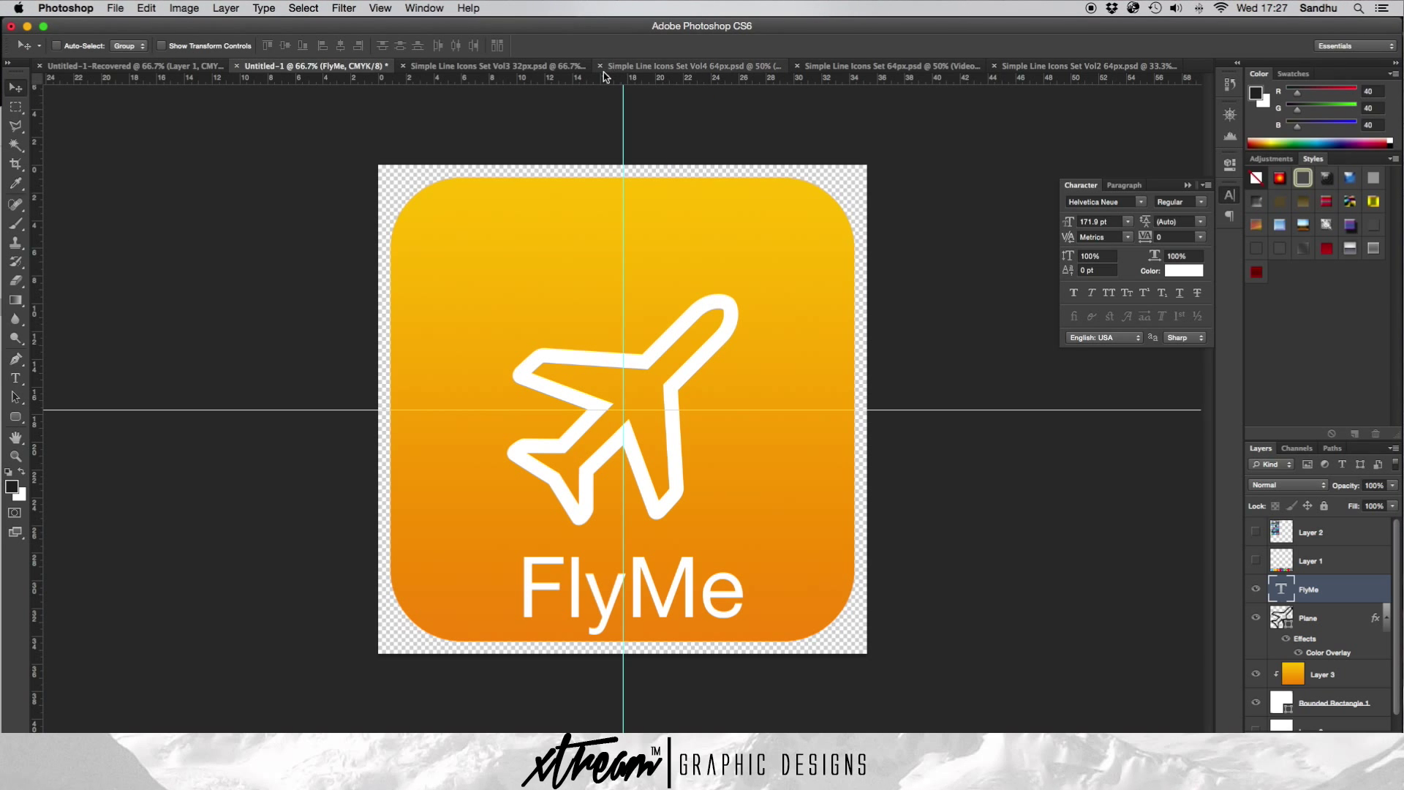
- Nudge the "FlyMe" text left in small increments to centre it on the vertical guide
key(Left)
key(Left)
key(Left)
key(Left)
key(Left)
key(Left)
key(Left)
key(Left)
key(Left)
key(Left)
key(Left)
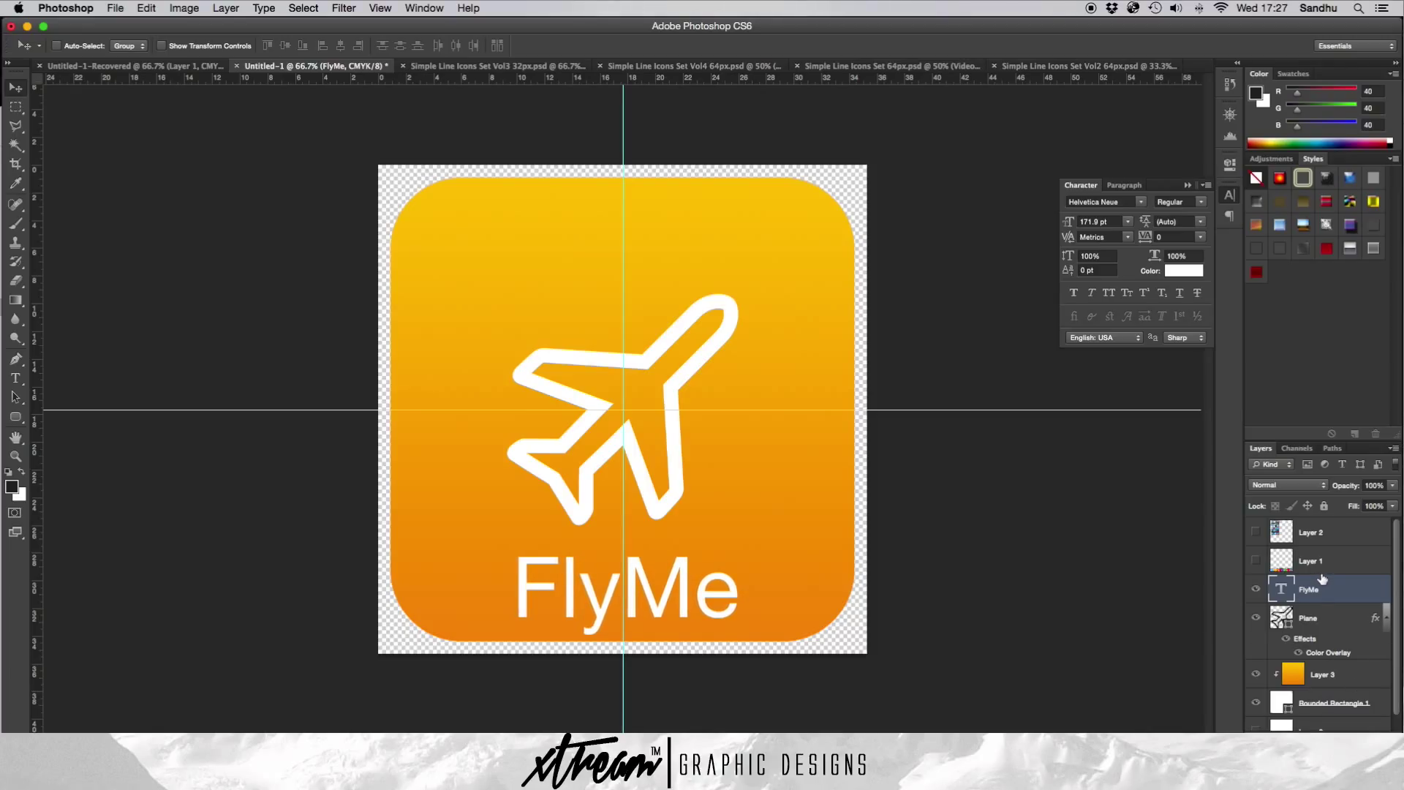
- Search the program's commands for the guides display option and turn it off to hide the guides
click(468, 8)
mouse_move(597, 110)
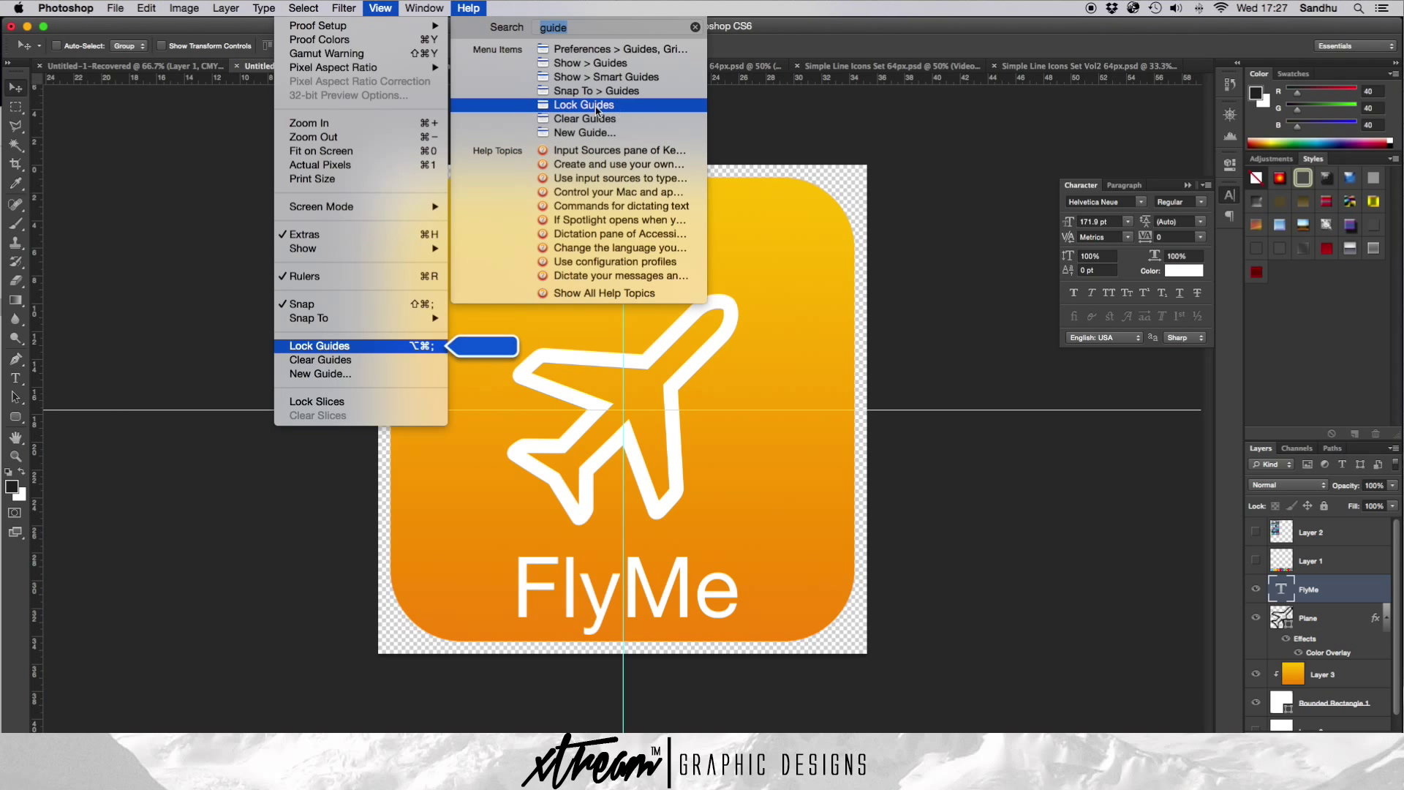
click(604, 66)
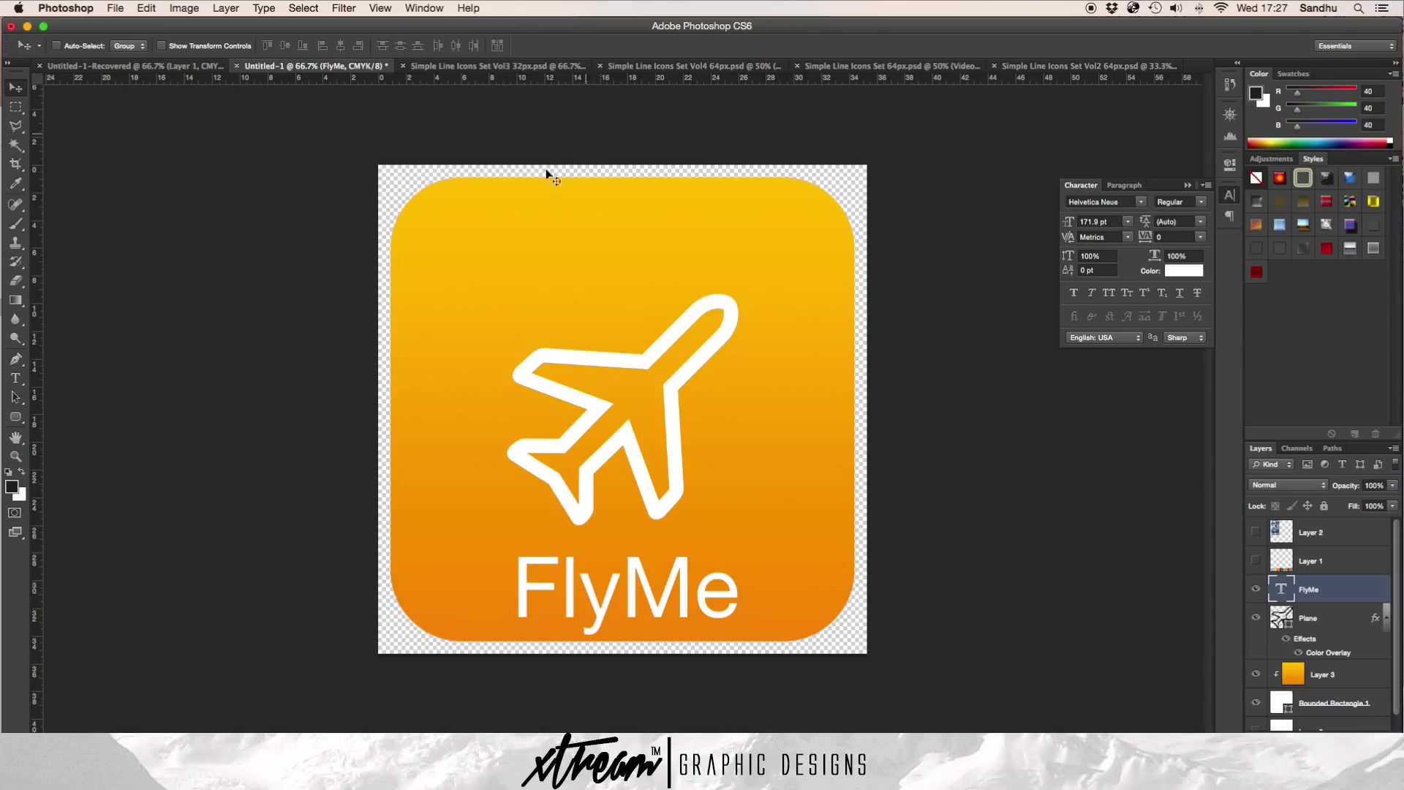
- Nudge the plane upward in large increments to open more space above the "FlyMe" text
key(super+minus)
key(super+minus)
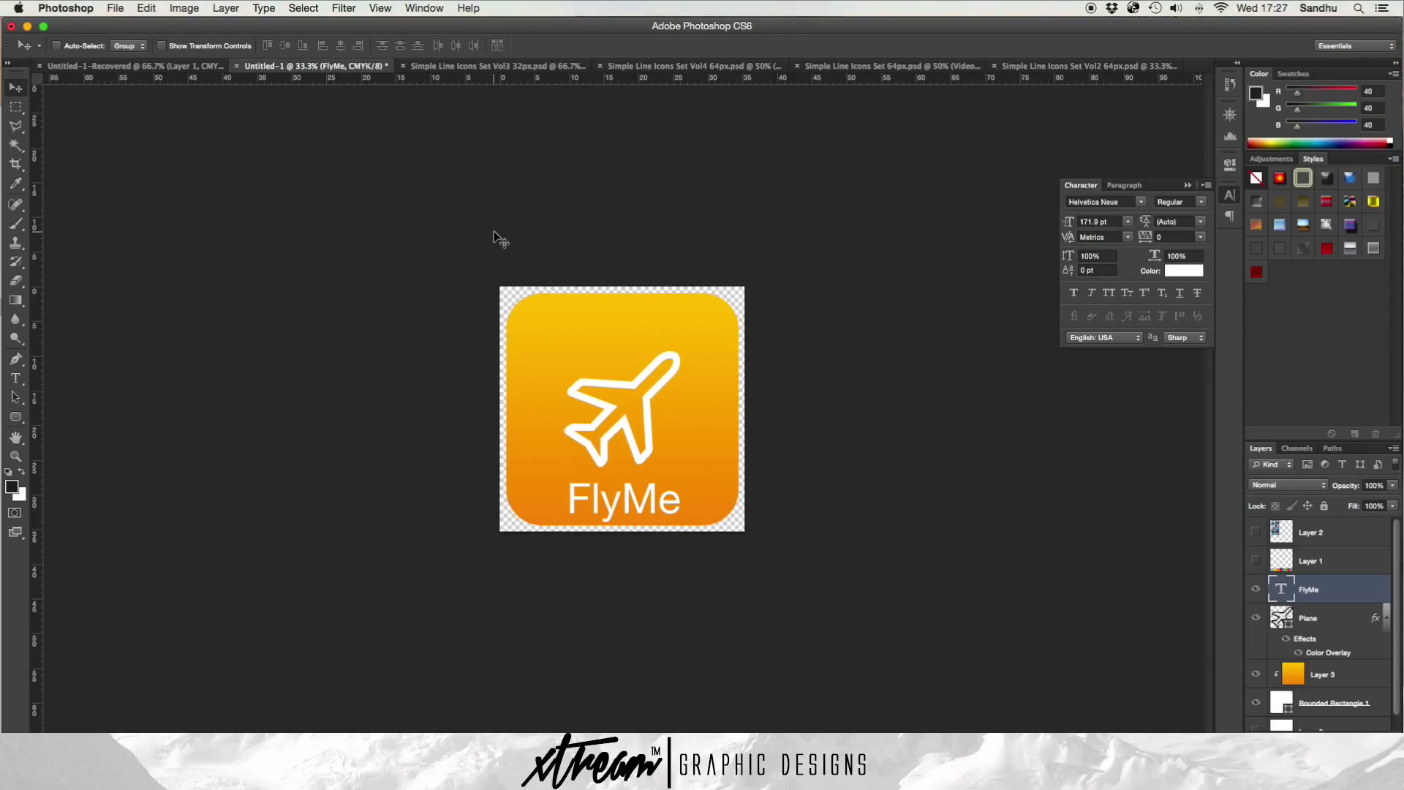
click(1305, 618)
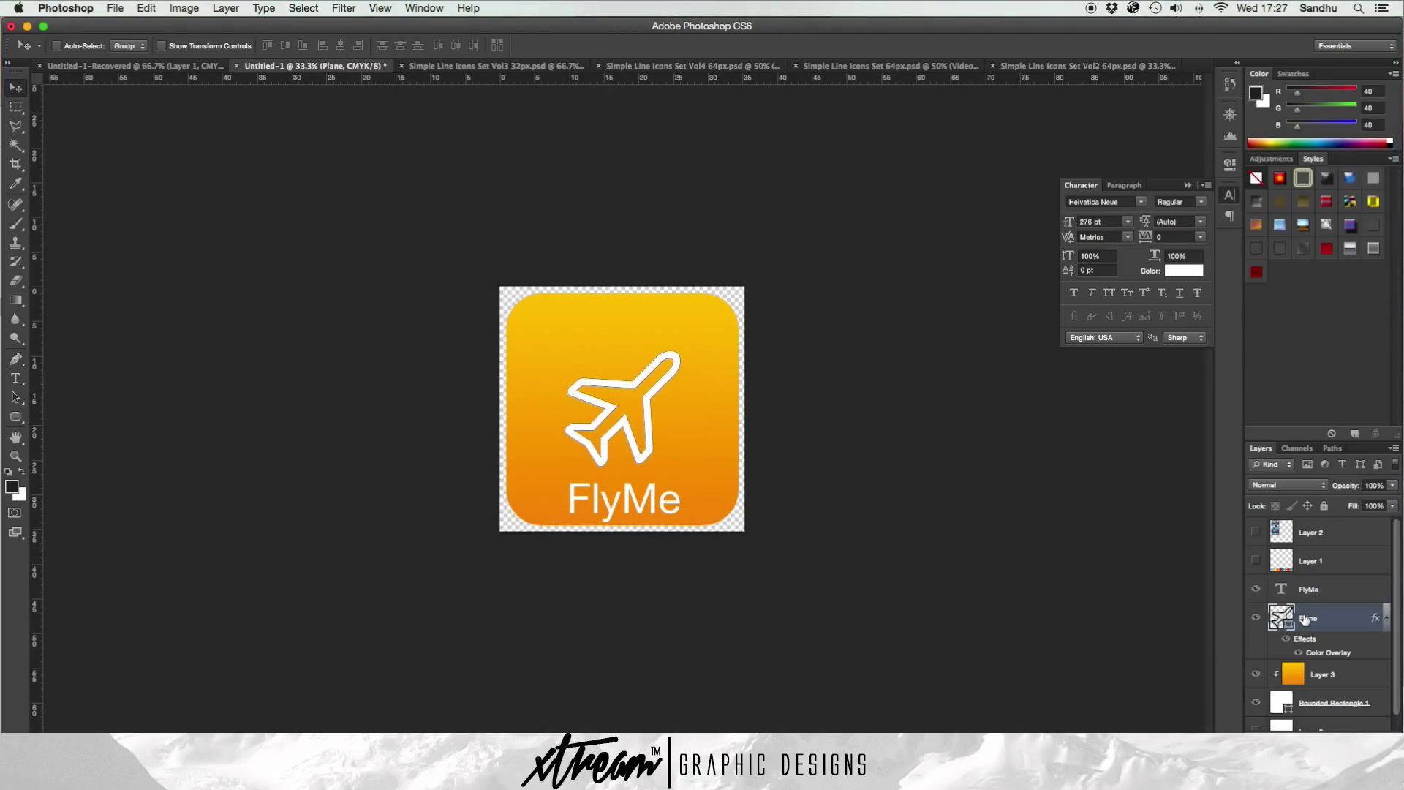
key(shift+Up)
key(shift+Up)
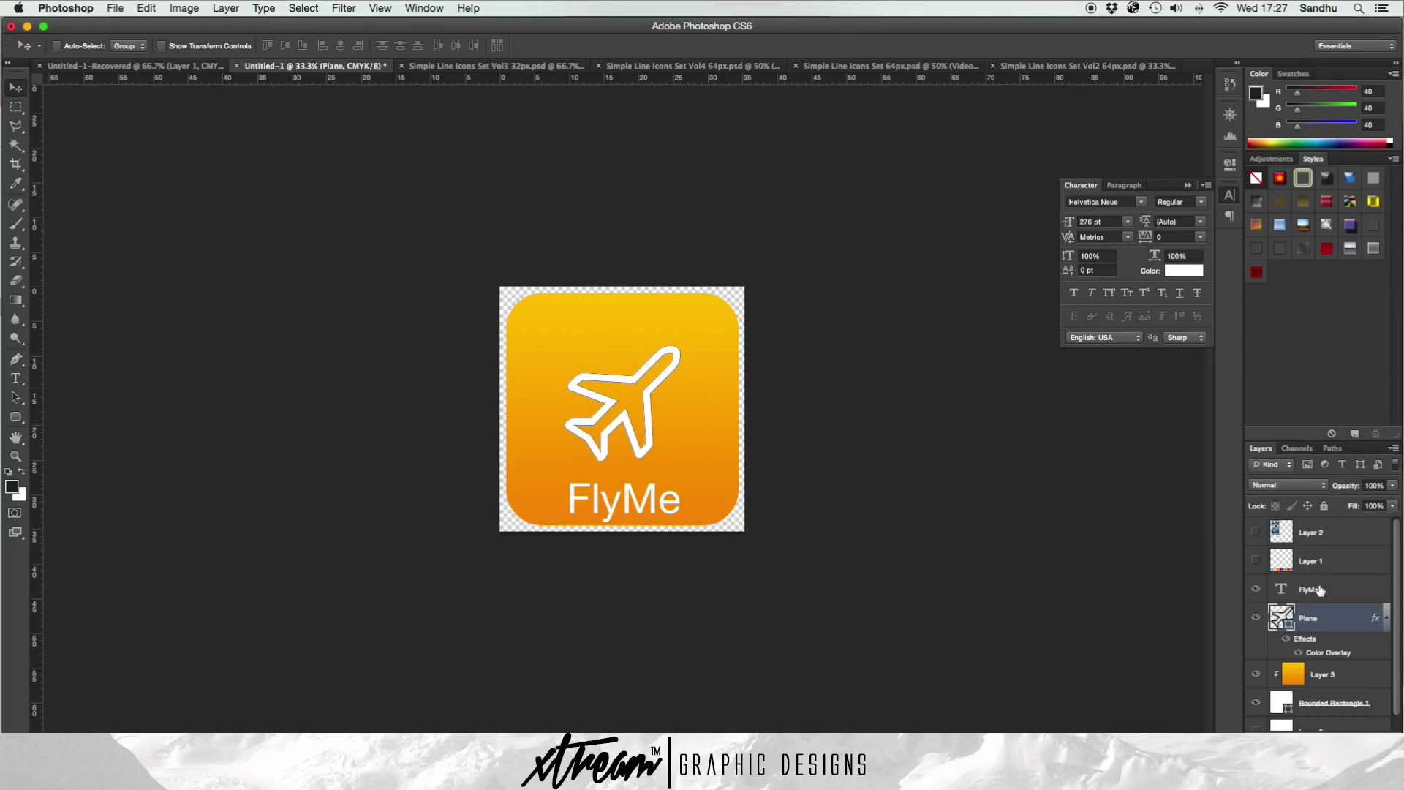
- Nudge the "FlyMe" text slightly upward and fine-tune the plane's position with small downward nudges
click(1319, 590)
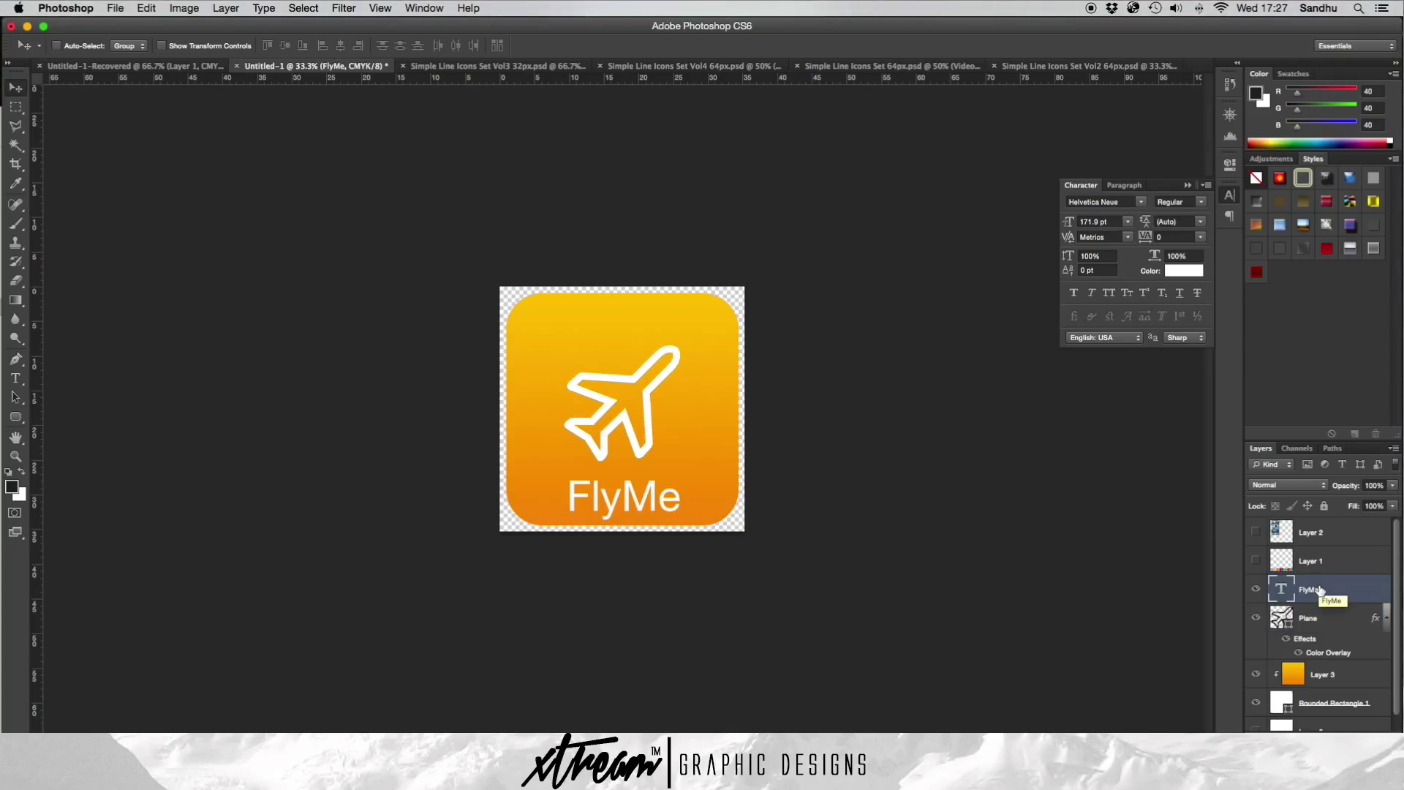
click(1321, 618)
key(Down)
key(Down)
key(Down)
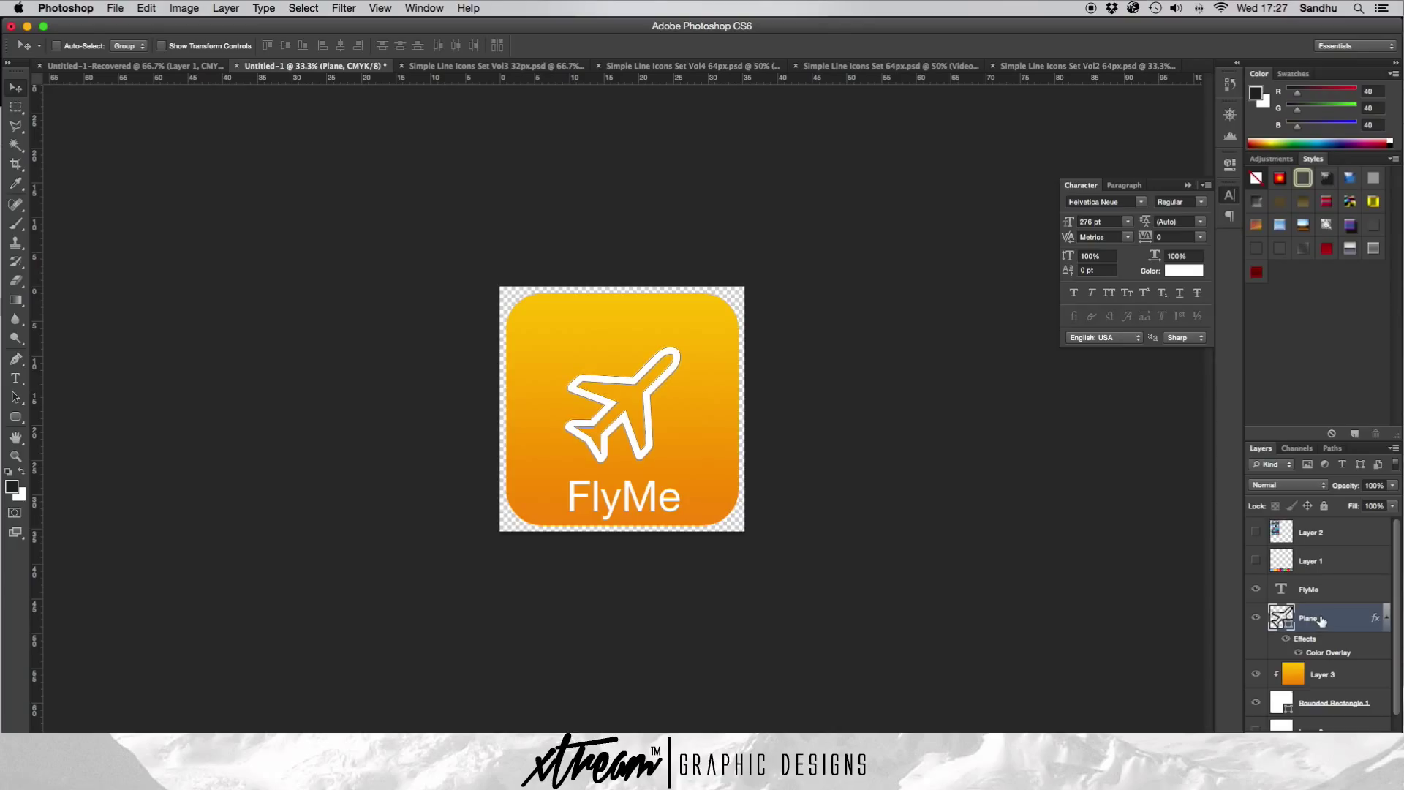
click(1333, 562)
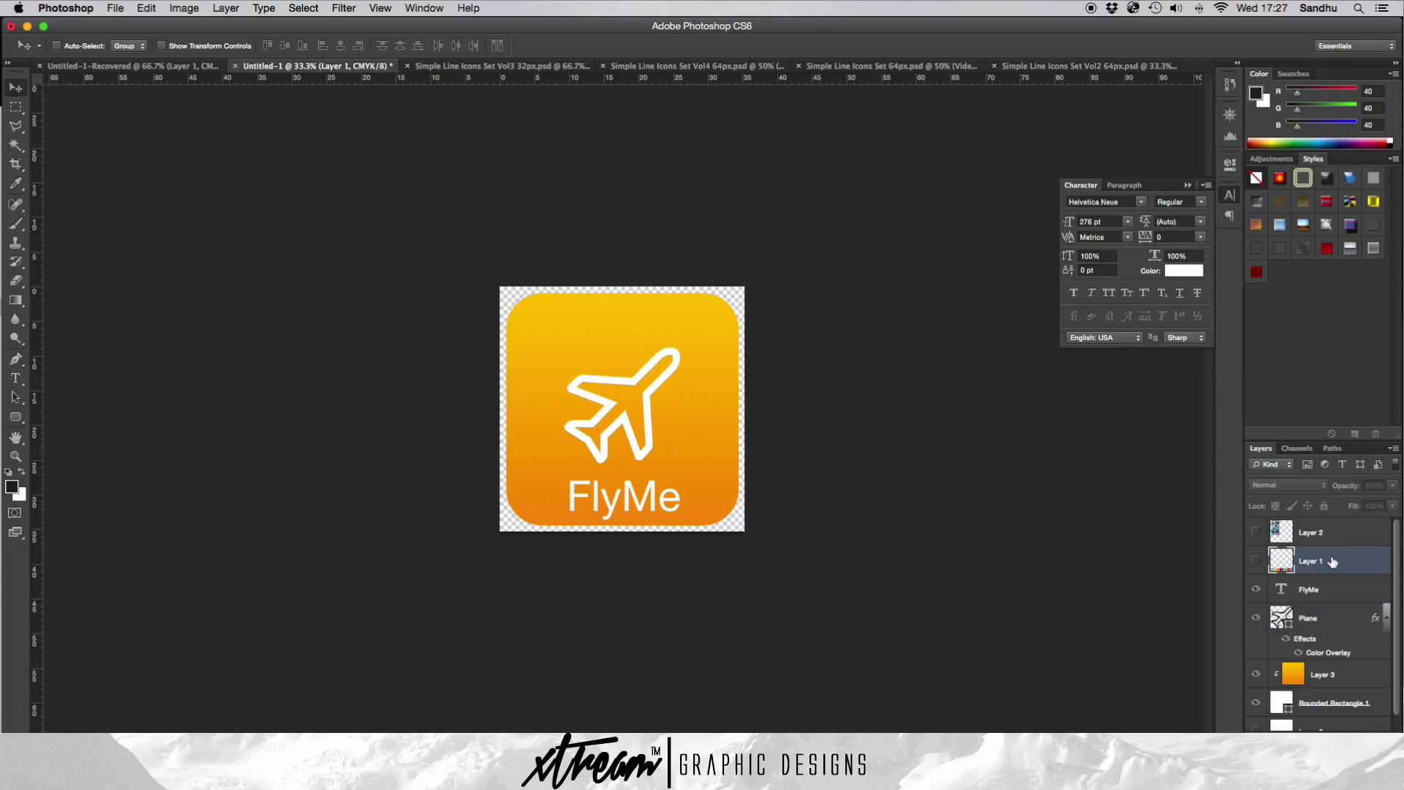
key(super+plus)
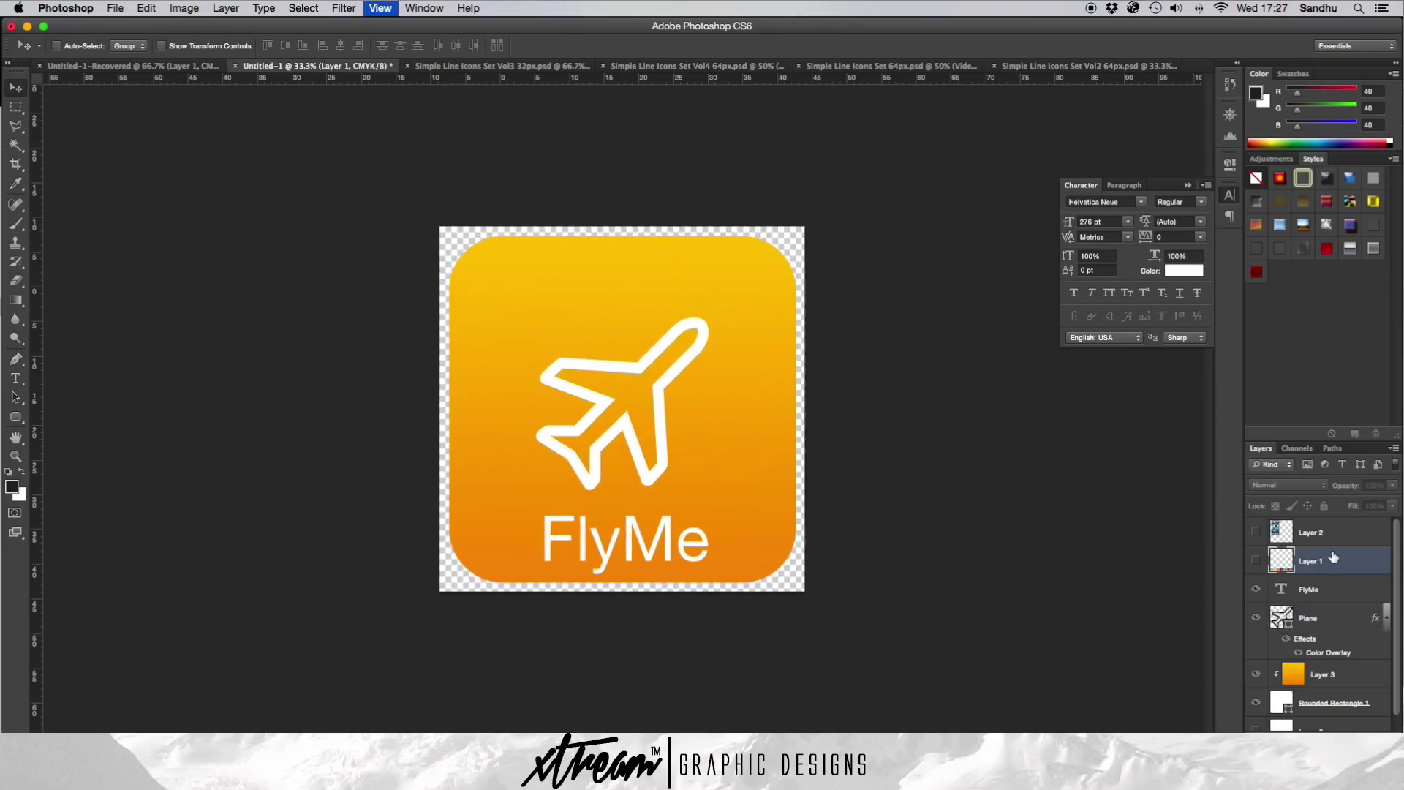
- Look at the WeChat icon document with its colour swatches hidden, restore the swatches and return to the FlyMe icon
click(125, 67)
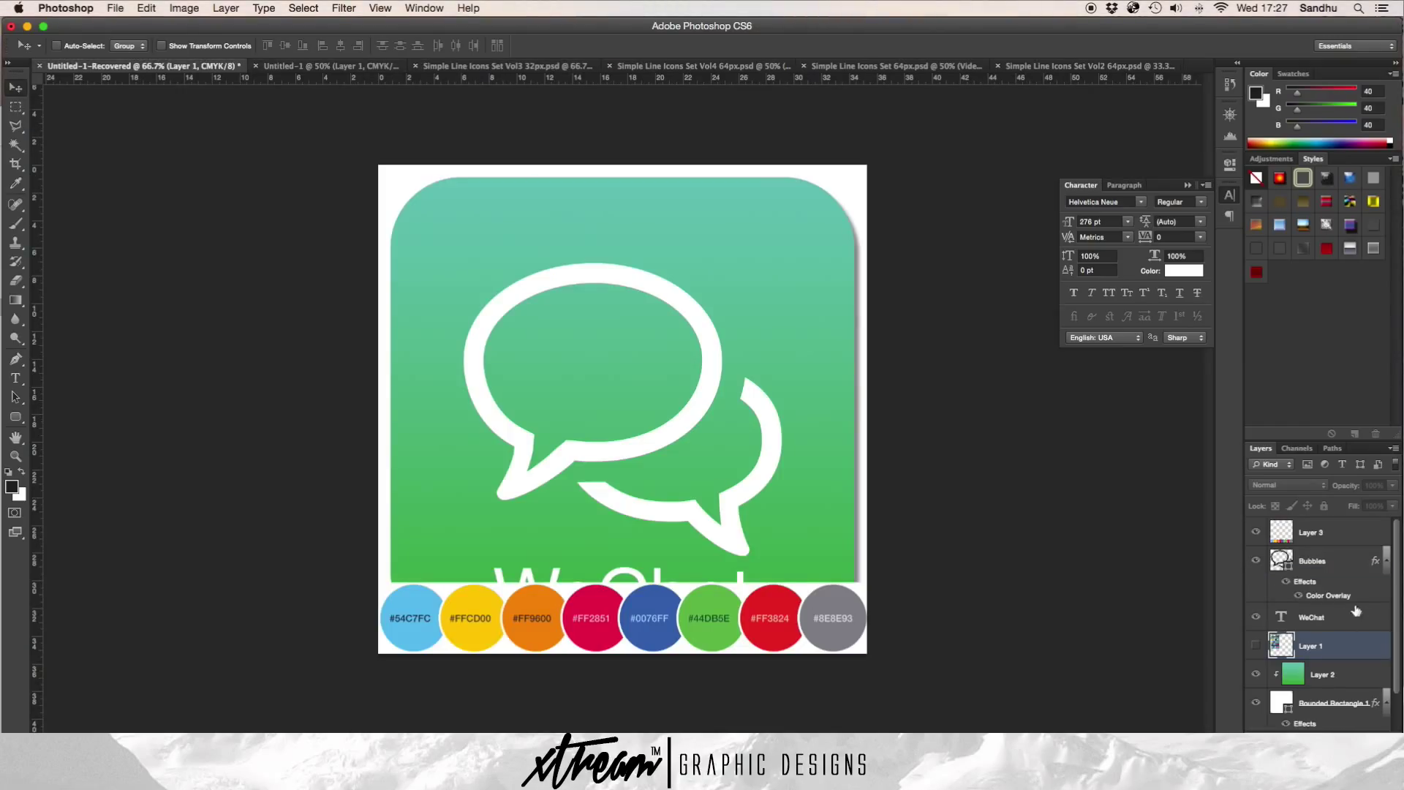
click(1255, 534)
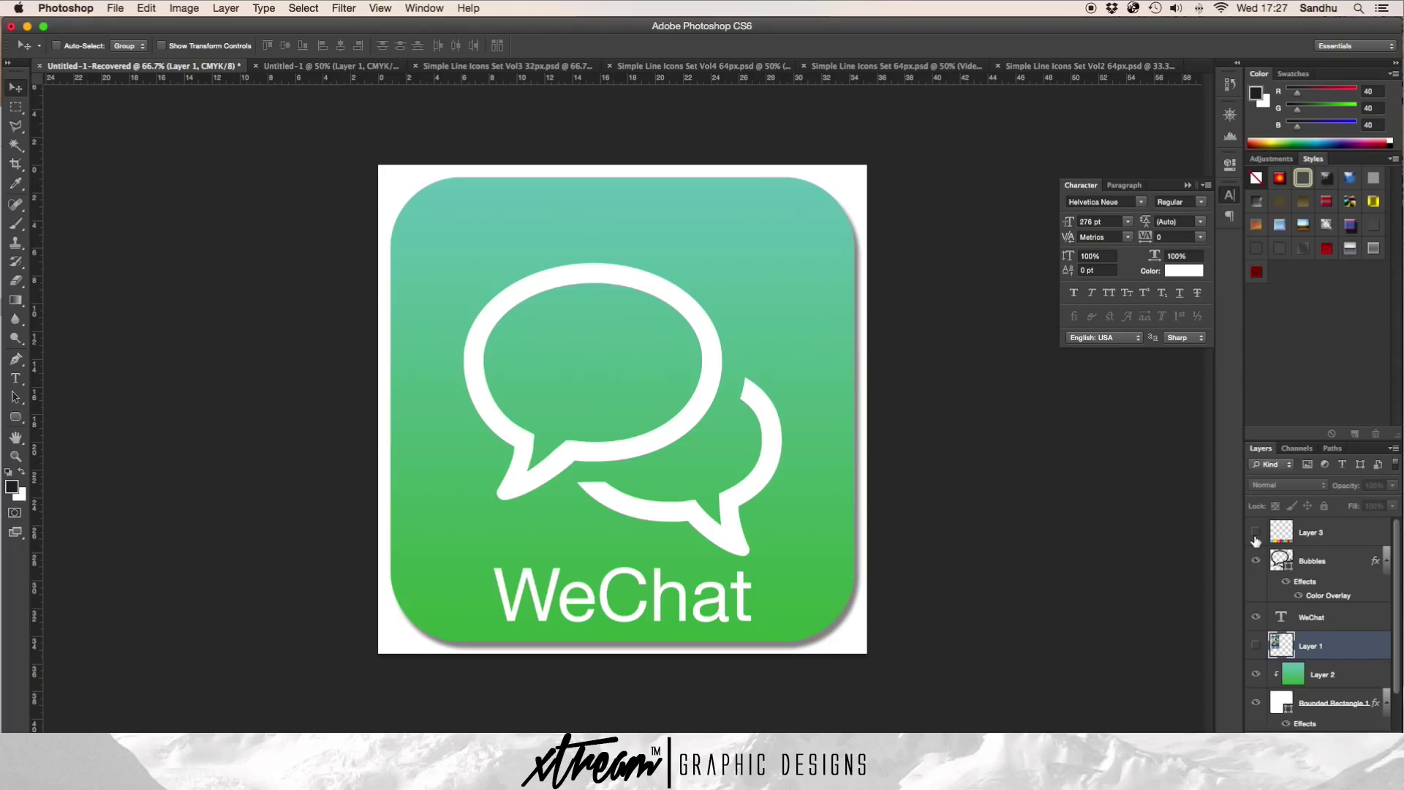
click(1255, 537)
click(291, 67)
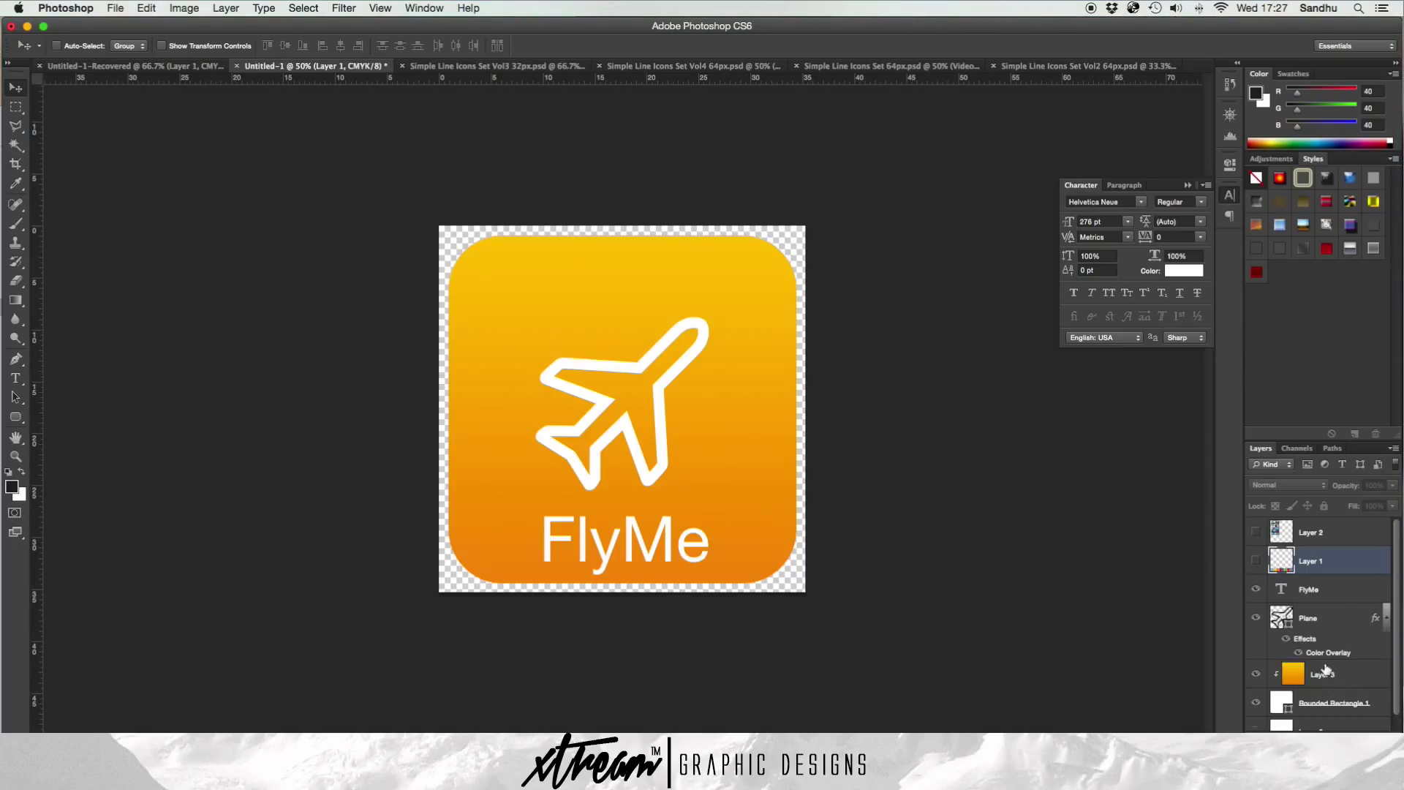
- Select the Rounded Rectangle 1 layer of the FlyMe icon
click(1317, 596)
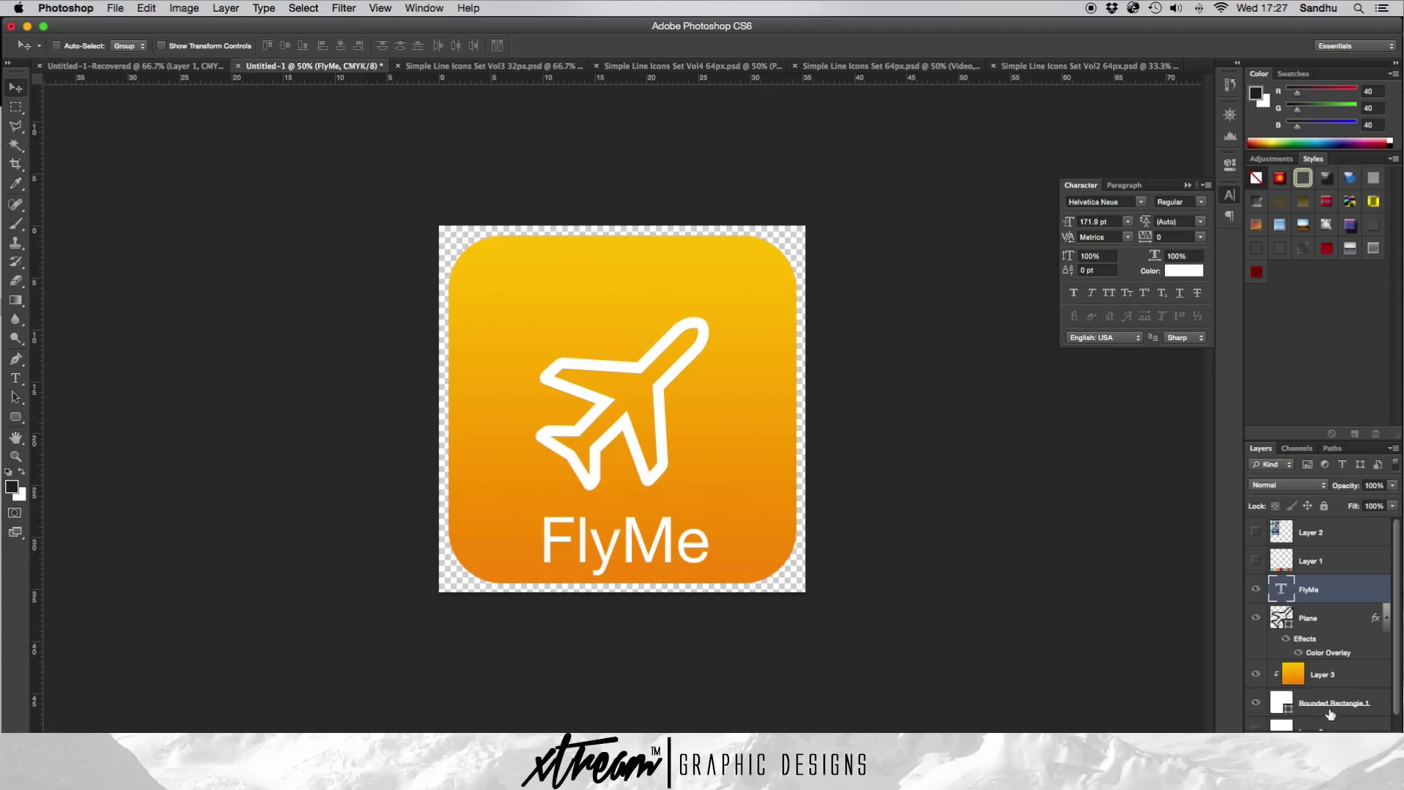
scroll(1352, 688, down, 1)
click(1353, 694)
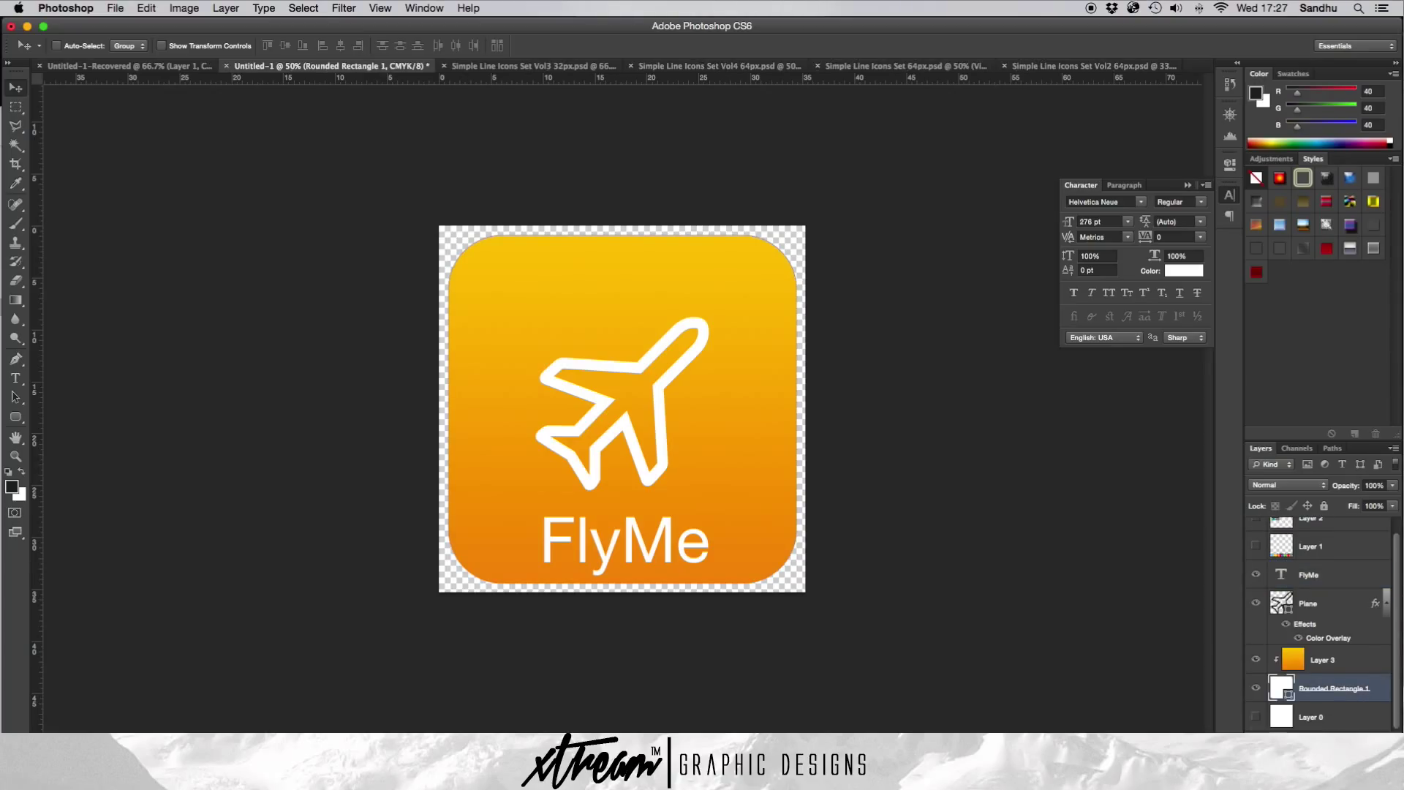
click(1277, 740)
click(1299, 715)
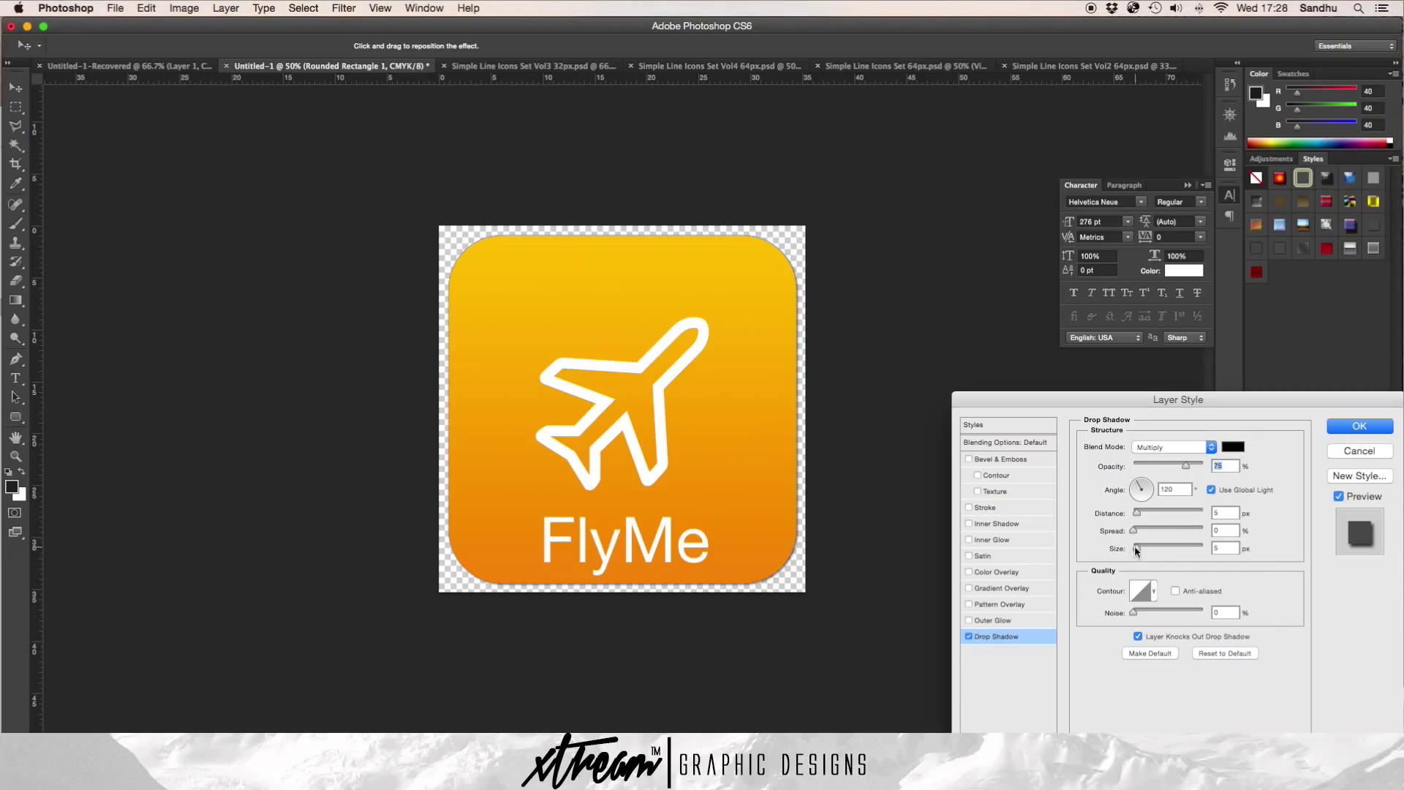
click(1359, 451)
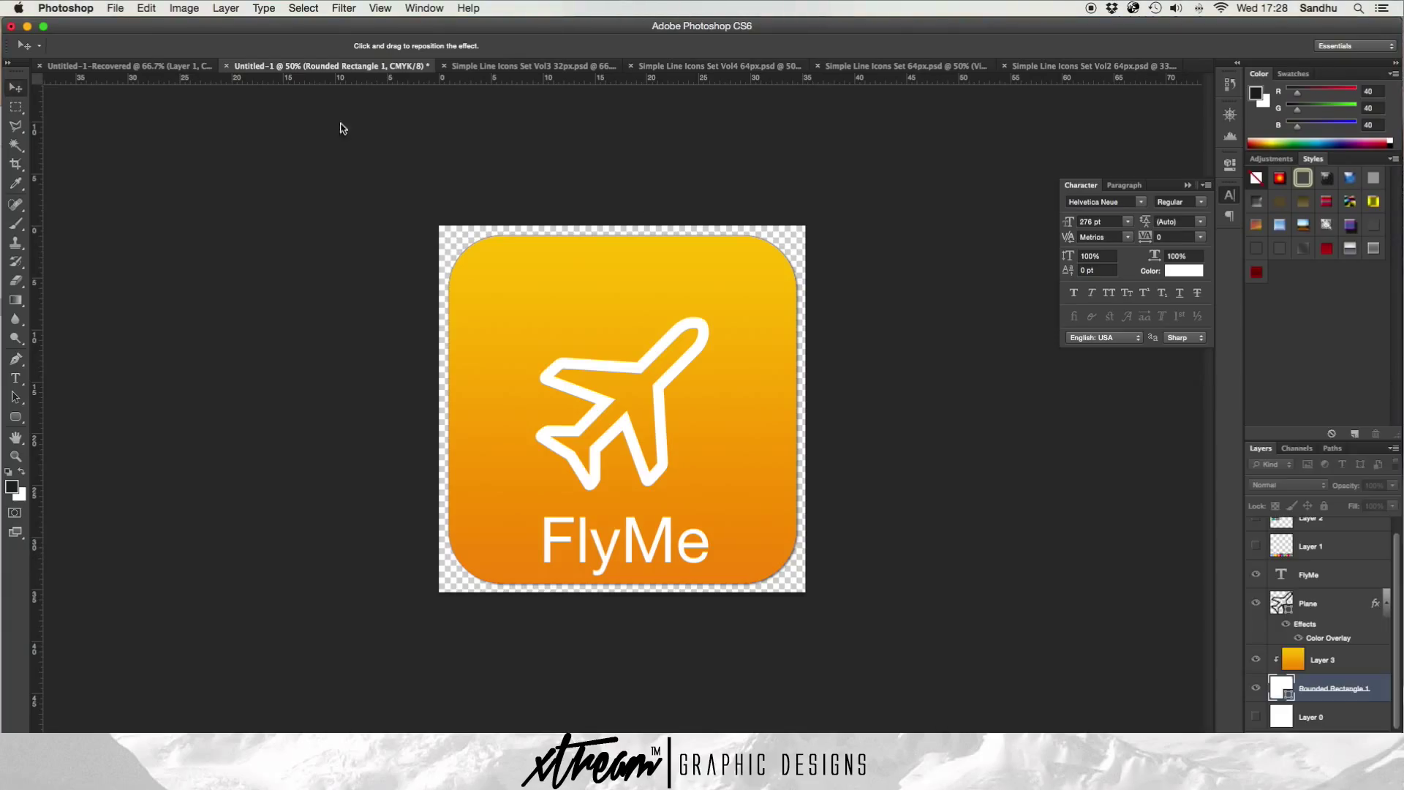
- Check the drop shadow settings of the rounded rectangle in the WeChat icon document, leaving them unmodified
click(136, 66)
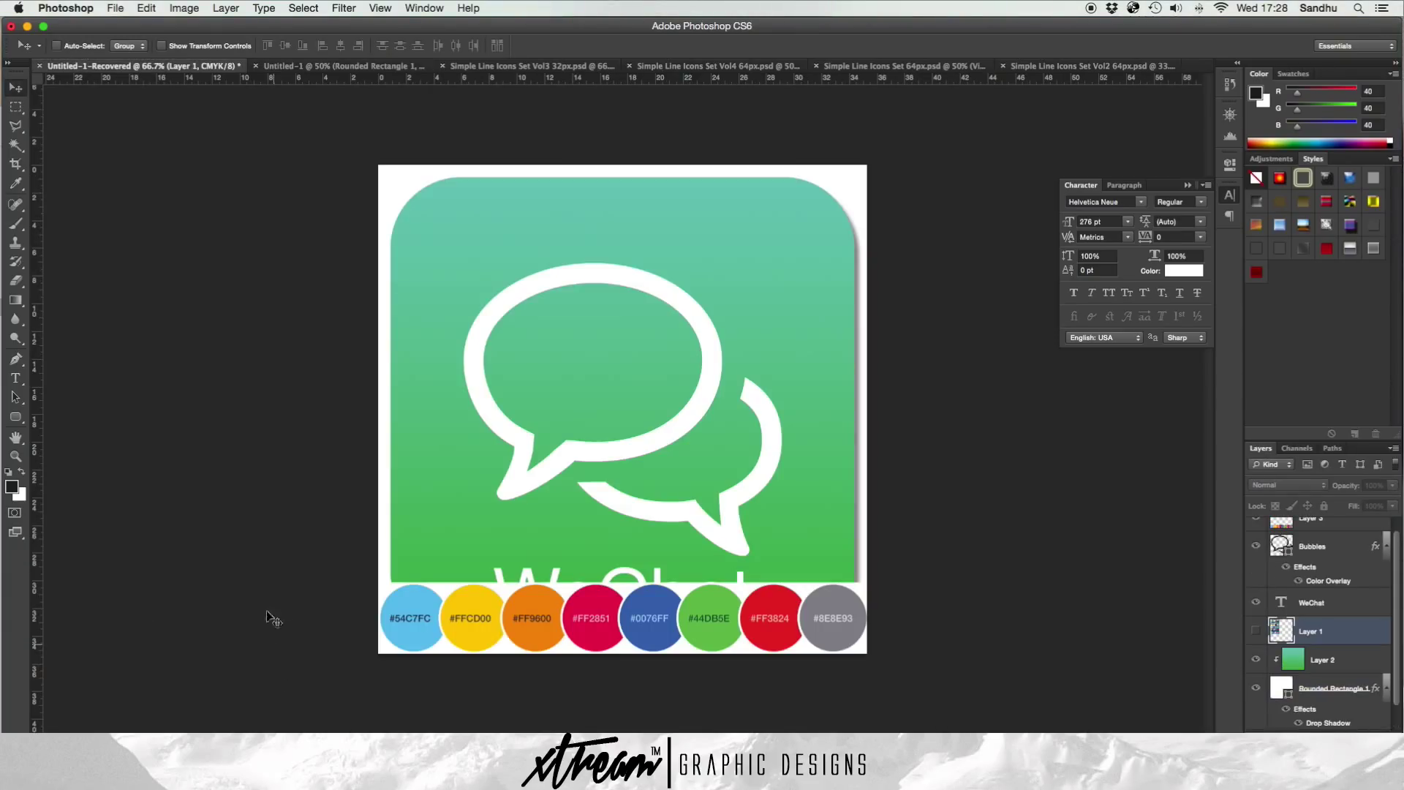
double_click(1320, 722)
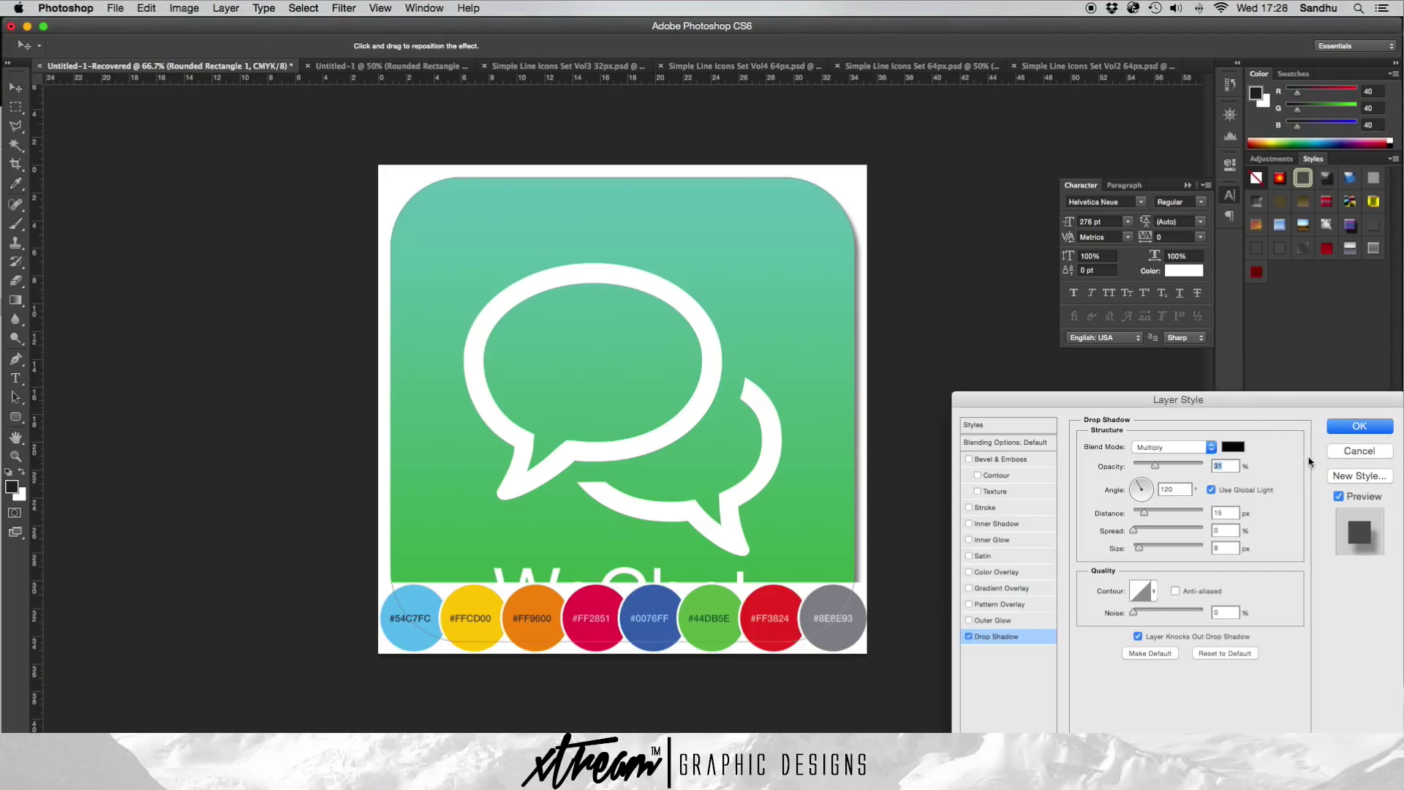
click(1360, 452)
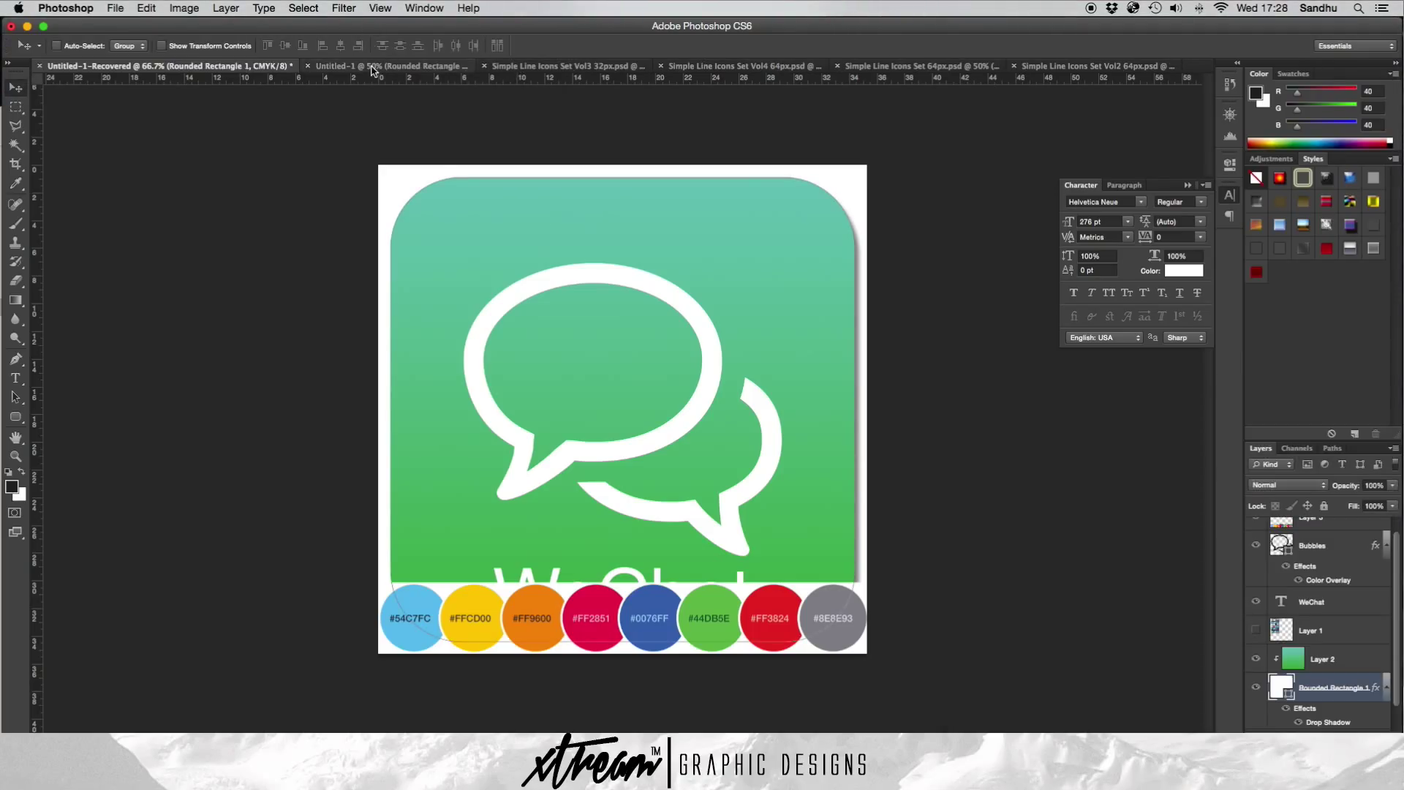
- Add a drop shadow to the FlyMe icon's rounded rectangle with a distance of about 15 px, a size of 8 px and reduced opacity
click(388, 66)
click(1277, 739)
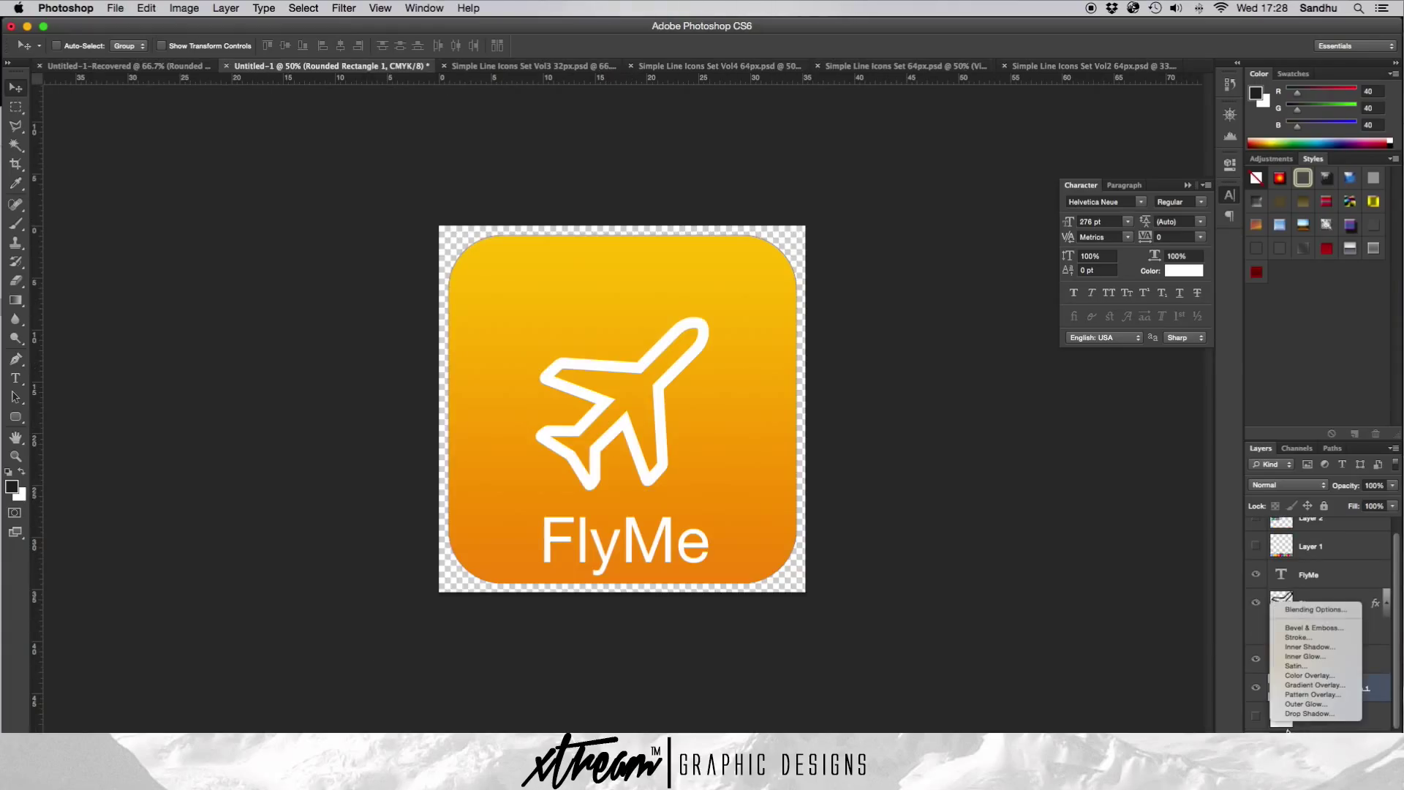
click(1309, 720)
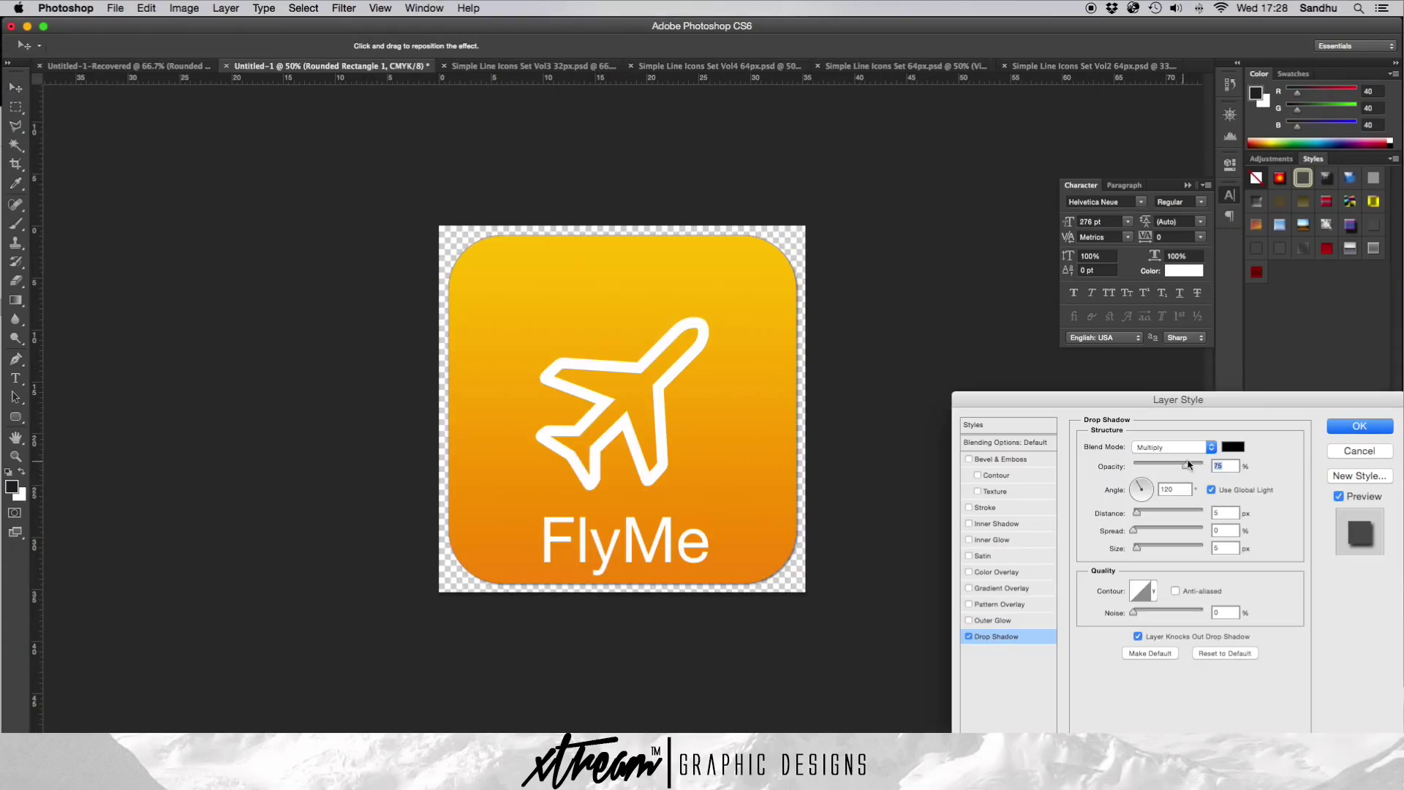
drag(1137, 512, 1146, 512)
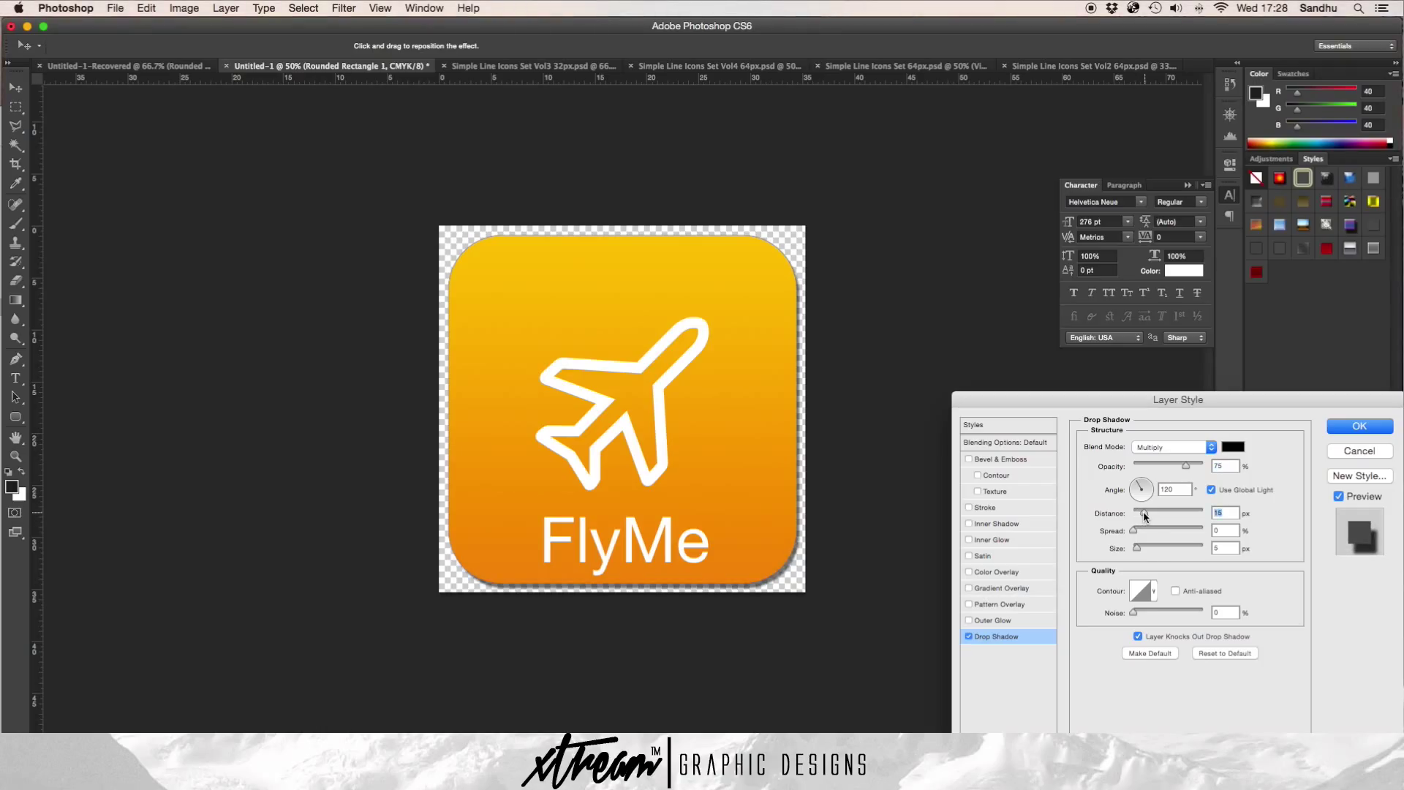
click(1139, 544)
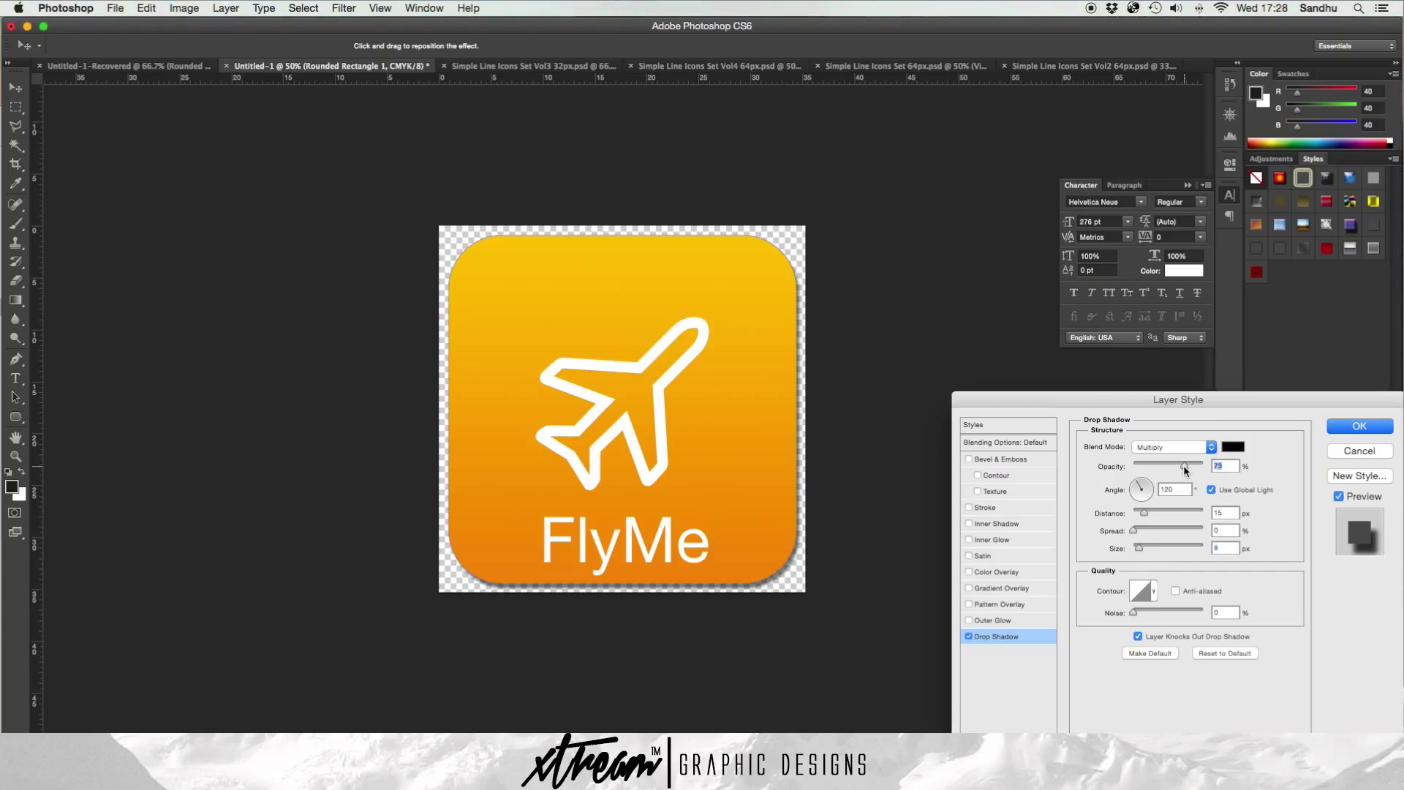
drag(1183, 466, 1178, 470)
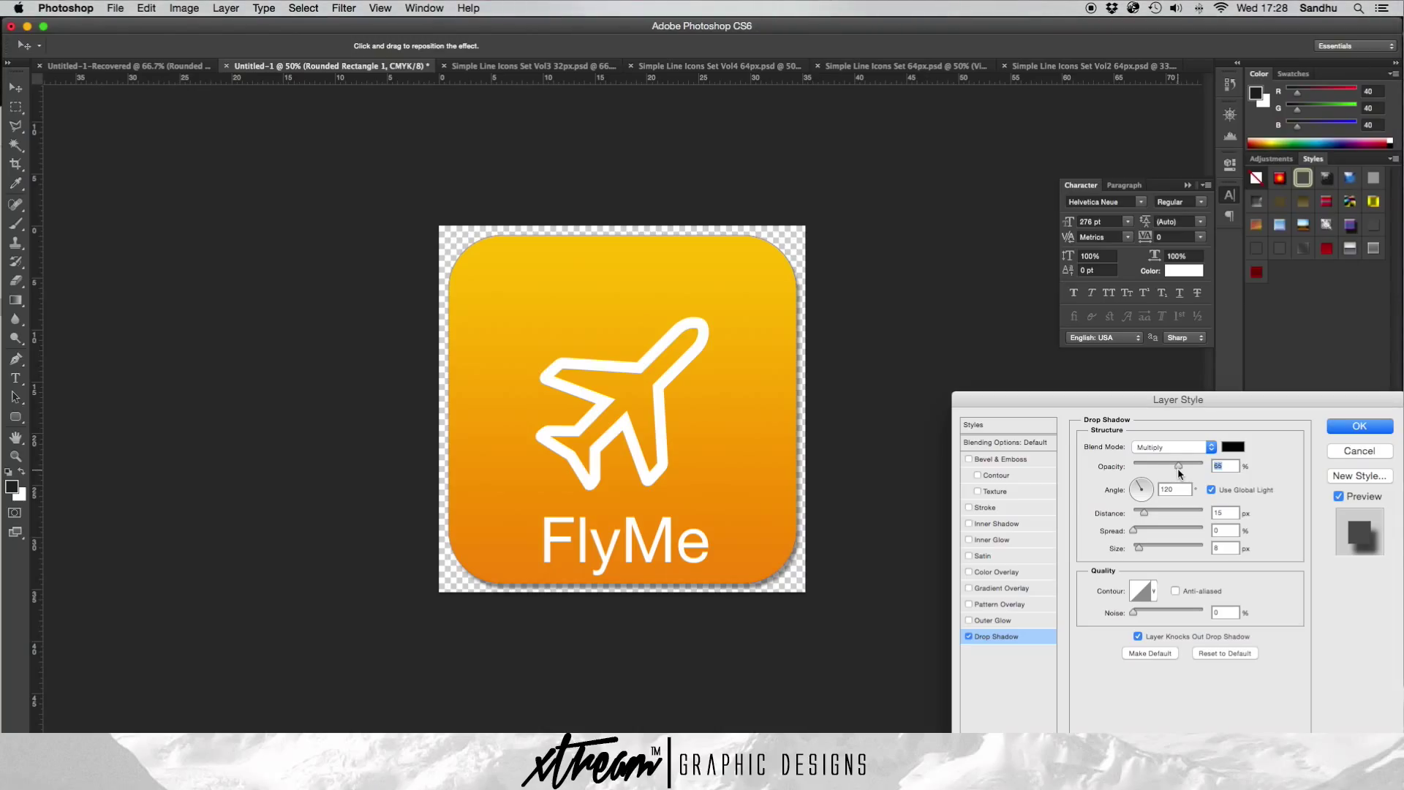
click(1359, 427)
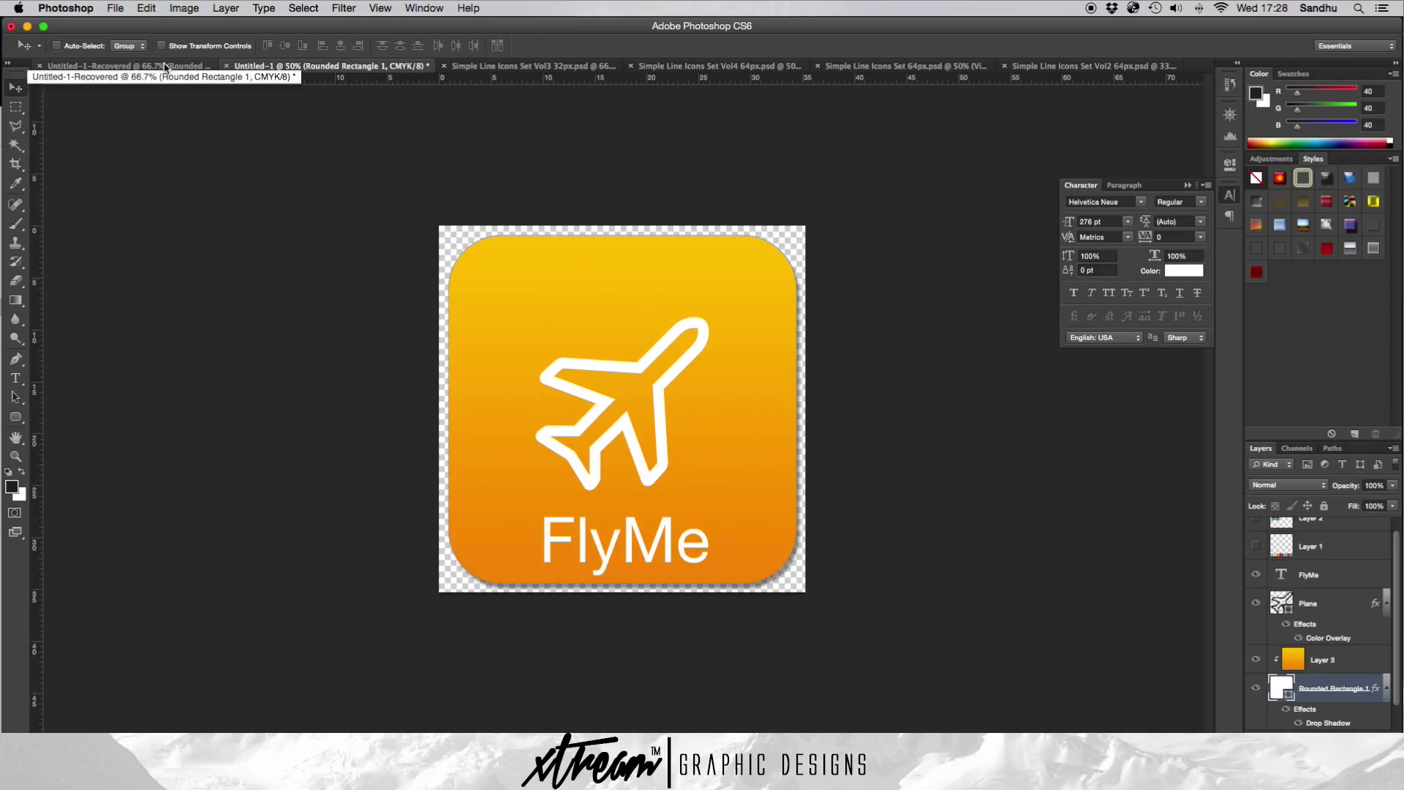
- Recheck the drop shadow's opacity in the WeChat icon document and return to the FlyMe icon
click(1339, 549)
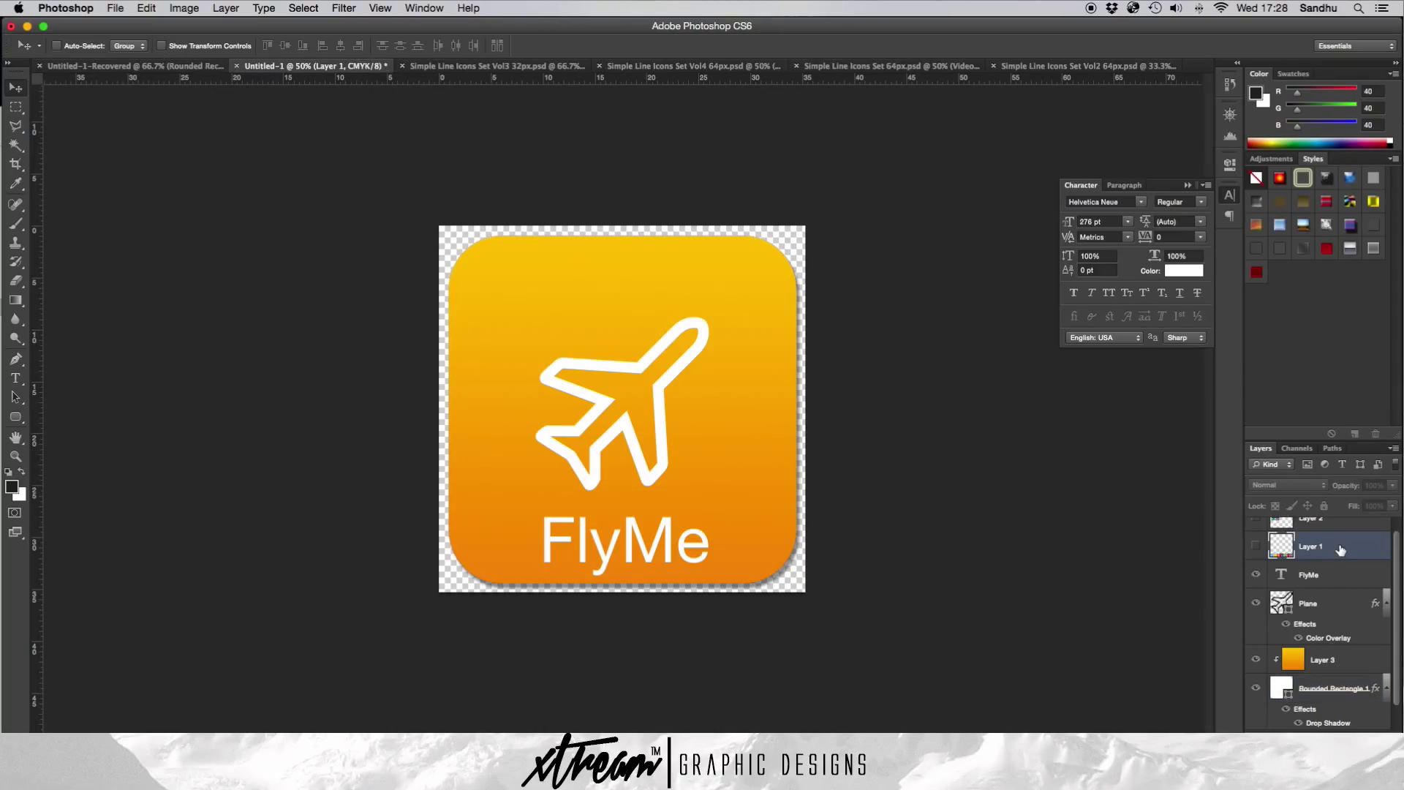
right_click(245, 272)
click(372, 217)
click(109, 66)
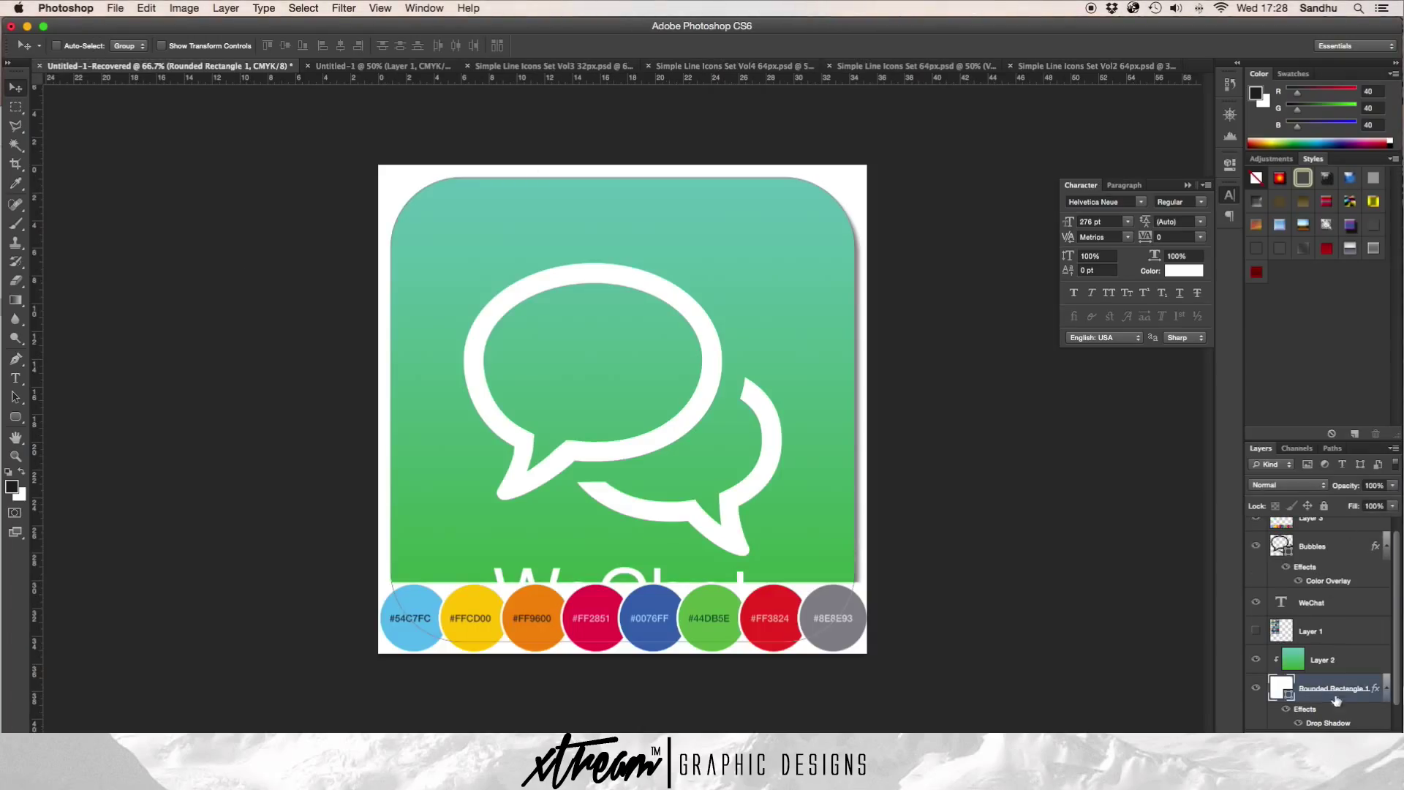
double_click(1336, 723)
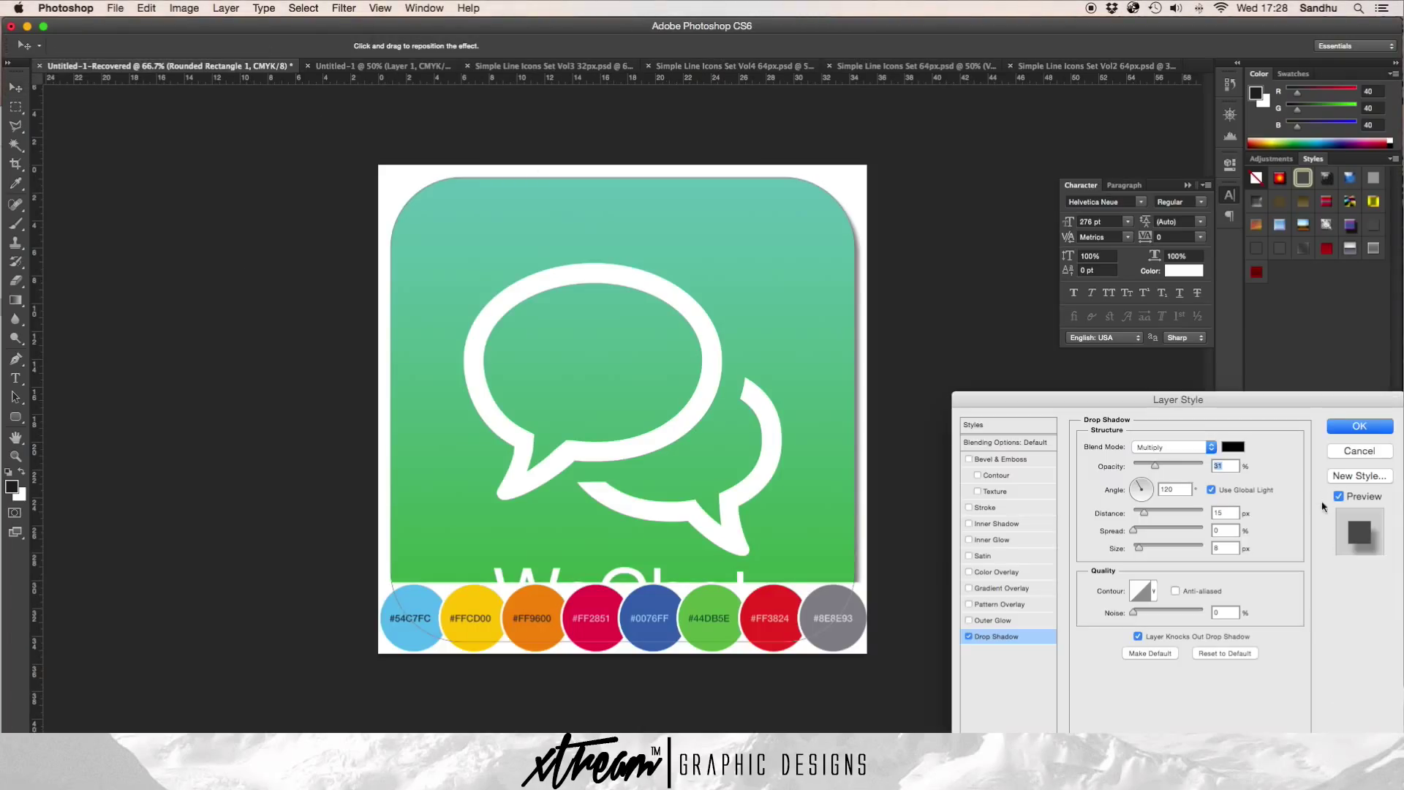
click(1359, 426)
key(ctrl+Tab)
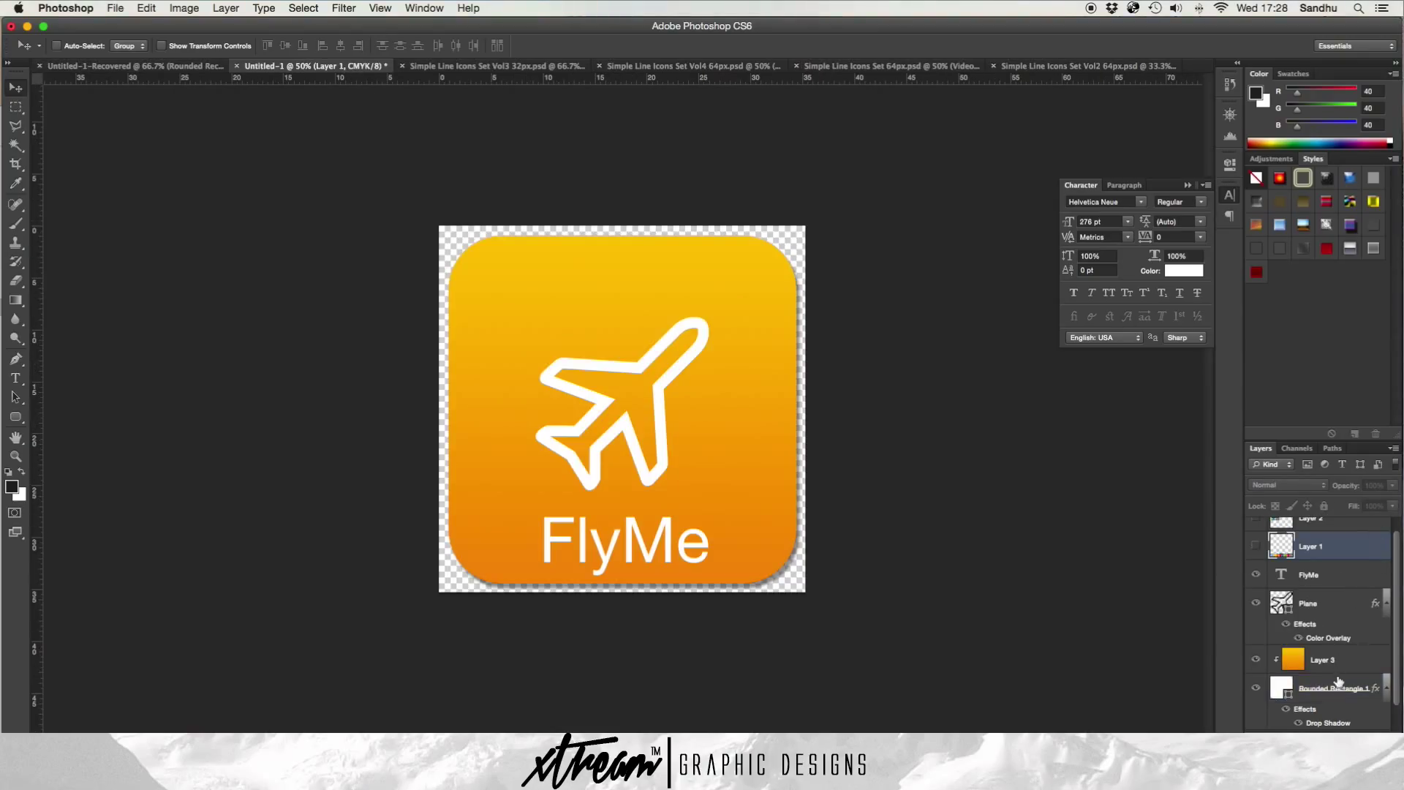
- Set the opacity of the rounded rectangle's drop shadow to 31% and select Layer 1
double_click(1337, 722)
drag(1179, 465, 1156, 466)
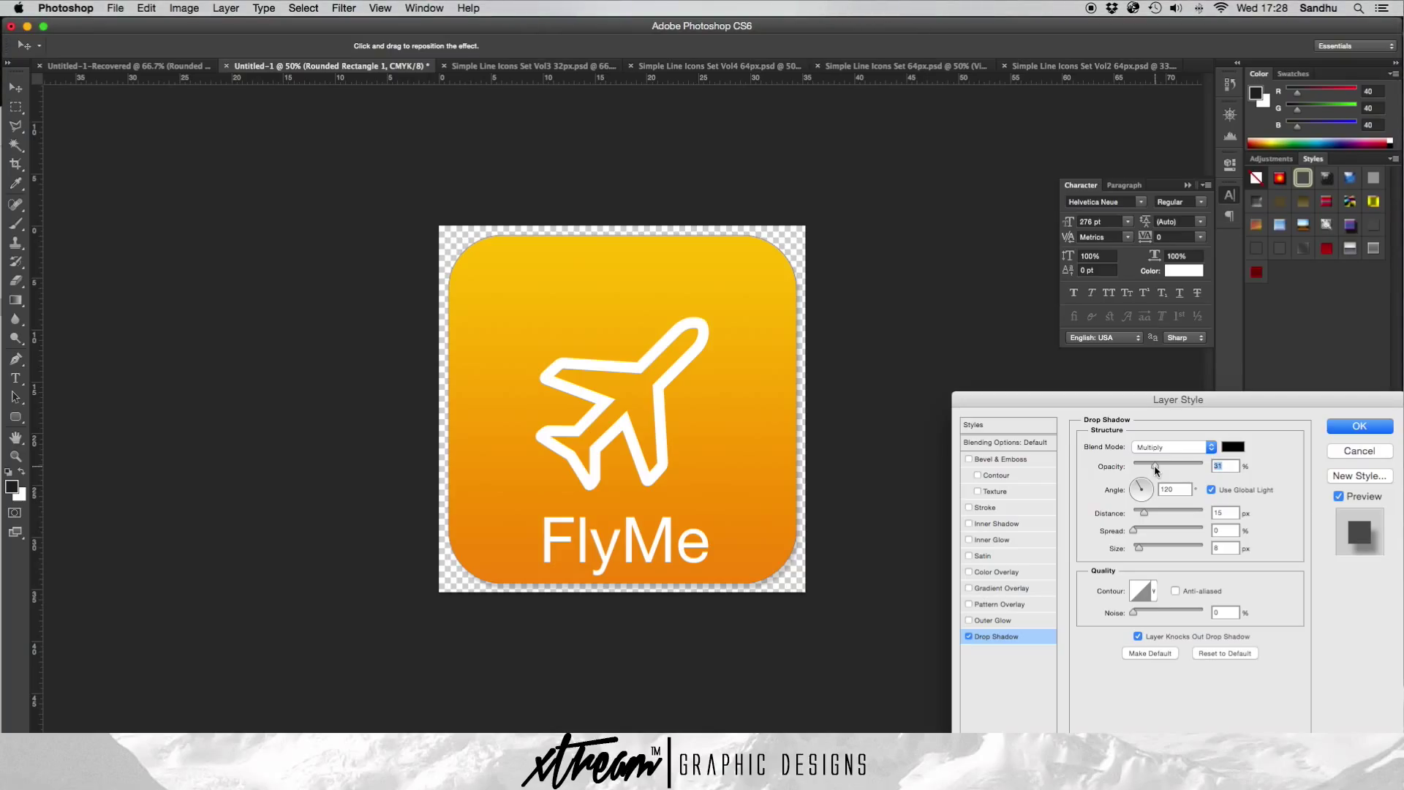
click(1360, 425)
click(1313, 542)
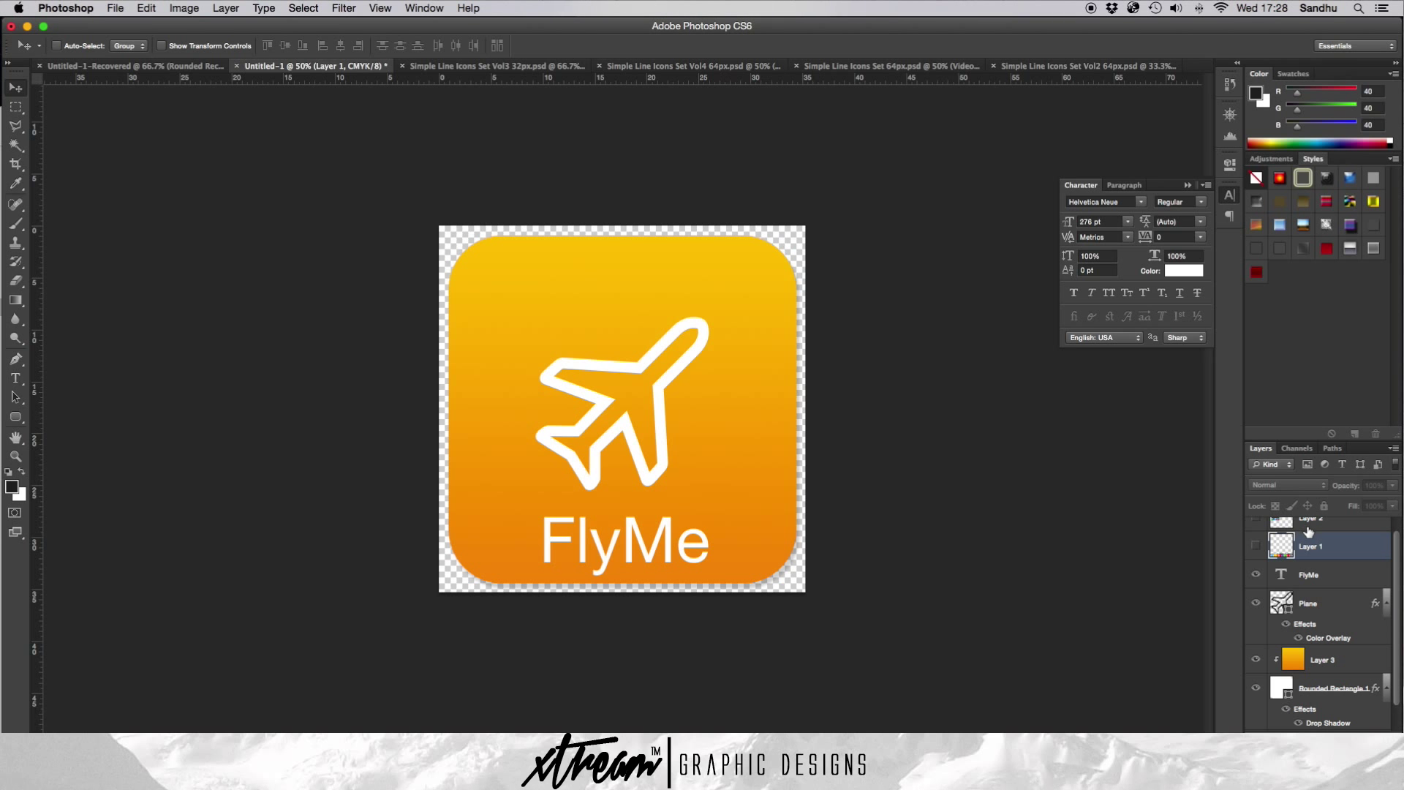
- Examine the drop shadow closely along the icon's lower edge, below the "FlyMe" text
key(super+plus)
key(super+plus)
key(super+plus)
key(super+plus)
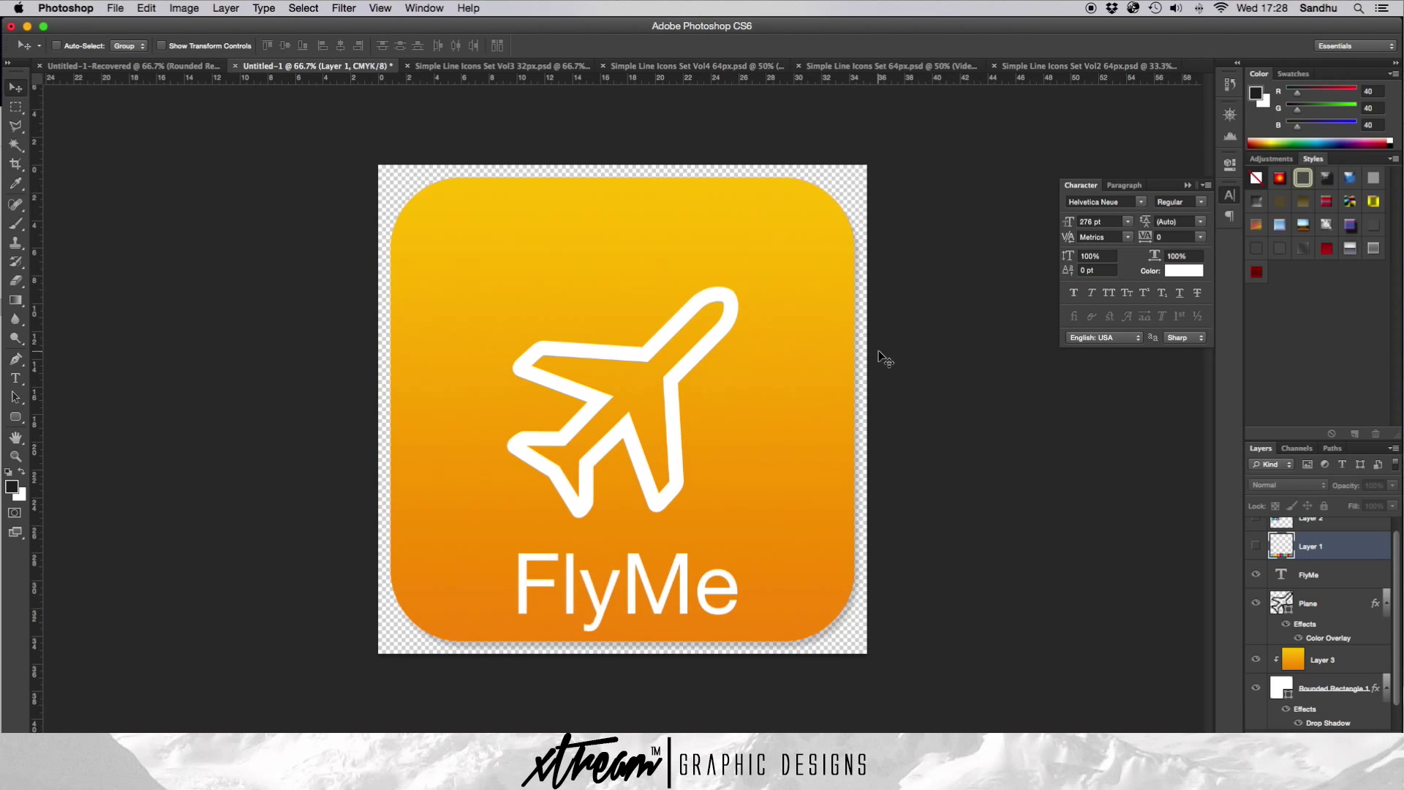
scroll(879, 350, down, 8)
scroll(918, 452, down, 5)
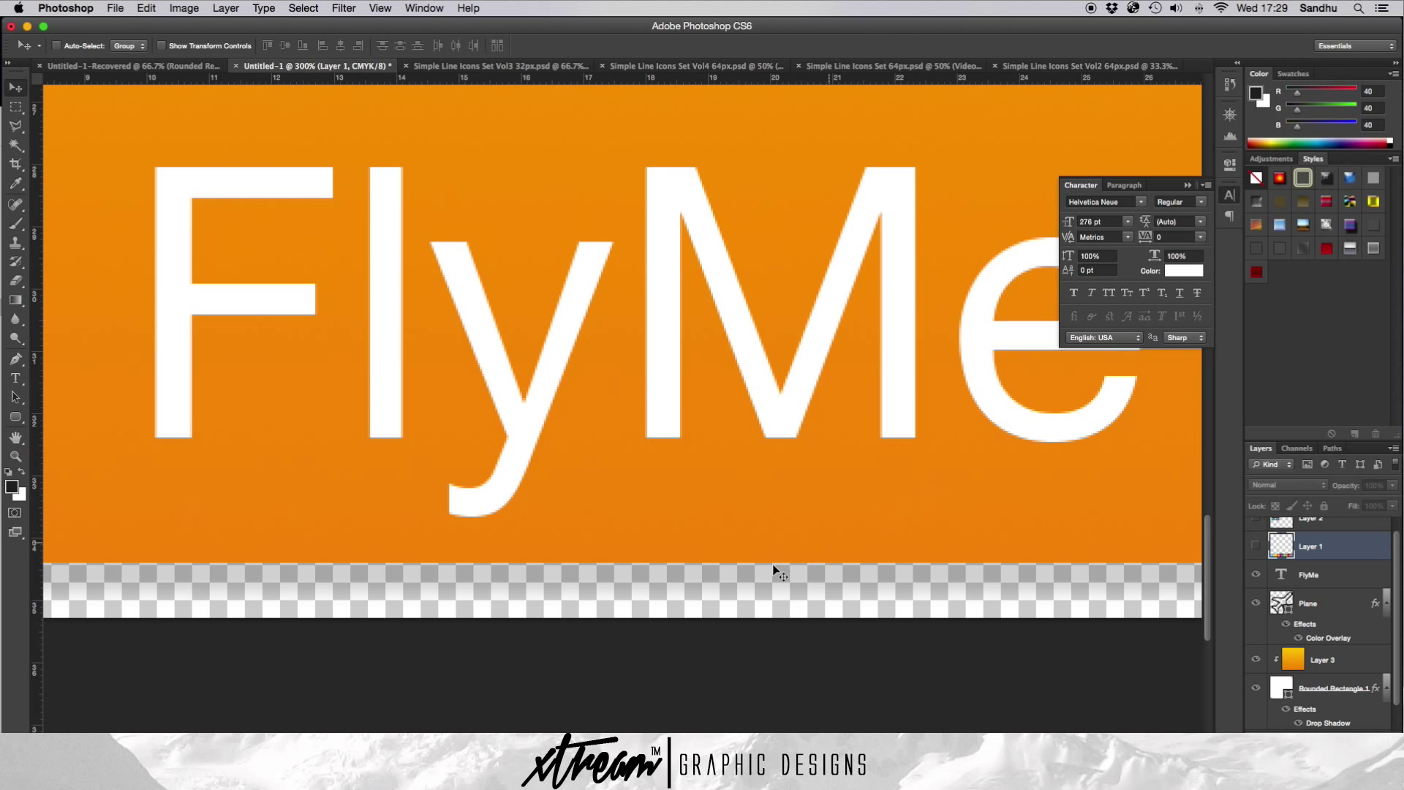
key(super+minus)
key(super+minus)
key(super+minus)
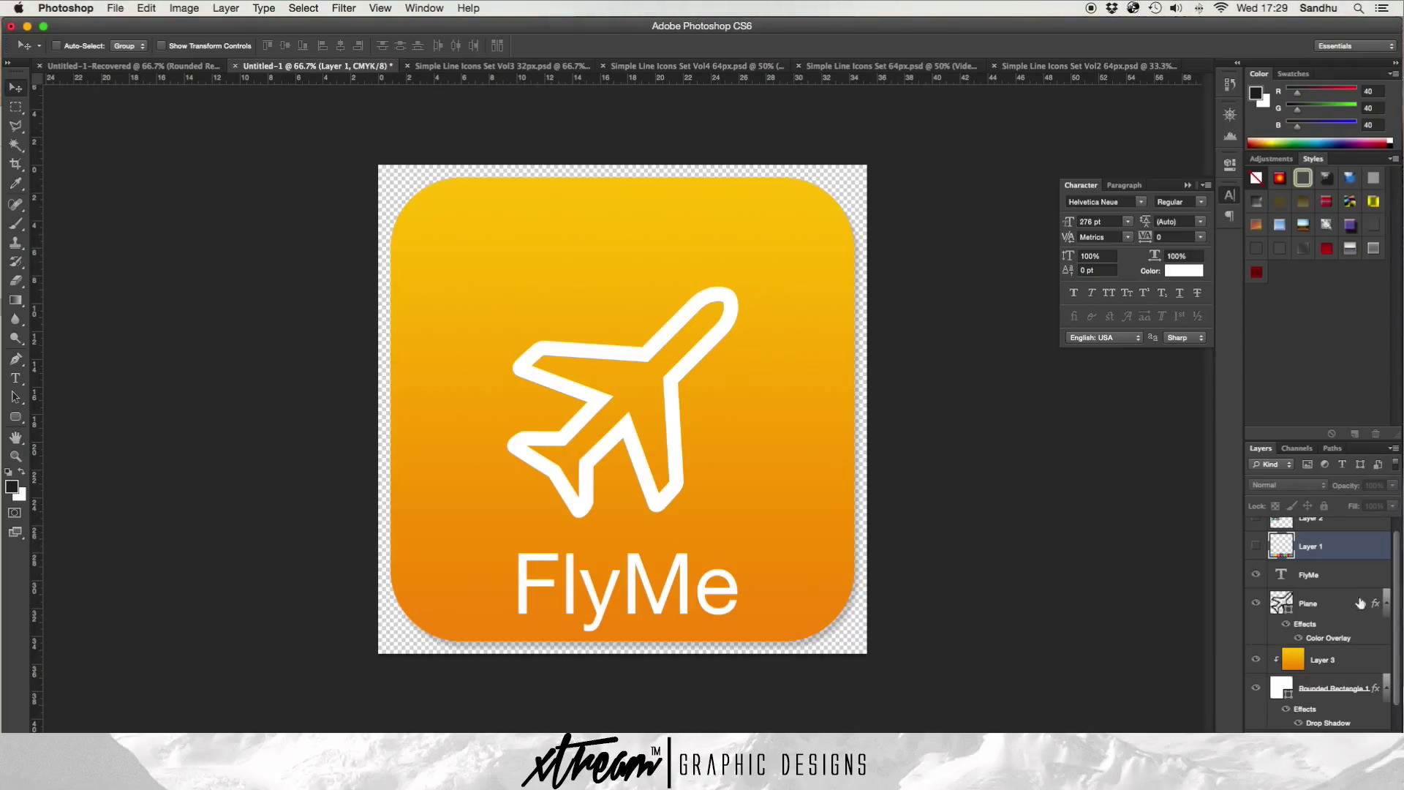
- Show the white background layer, Layer 0, behind the icon
scroll(1328, 669, down, 2)
click(1256, 718)
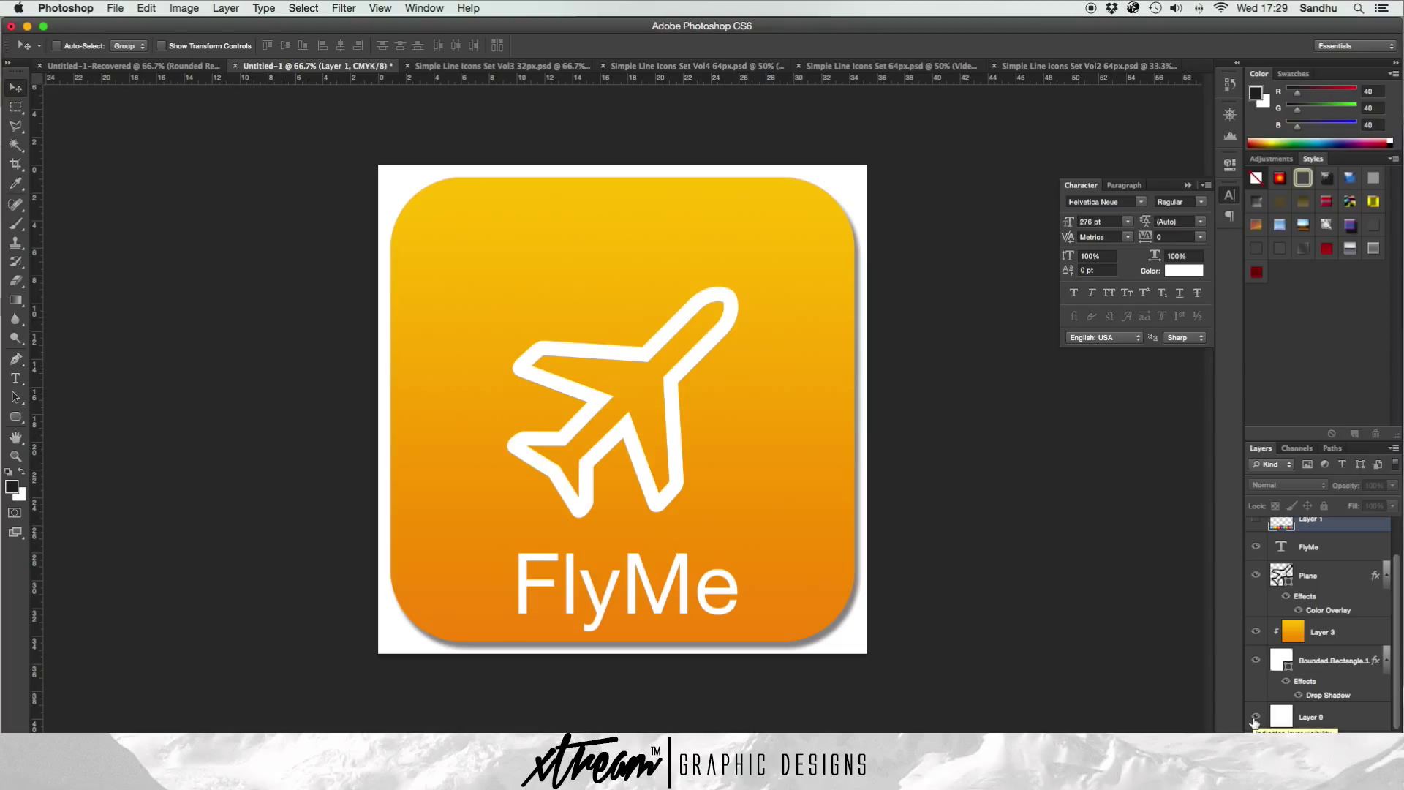
- Change the canvas surround behind the document to a custom white color
right_click(293, 368)
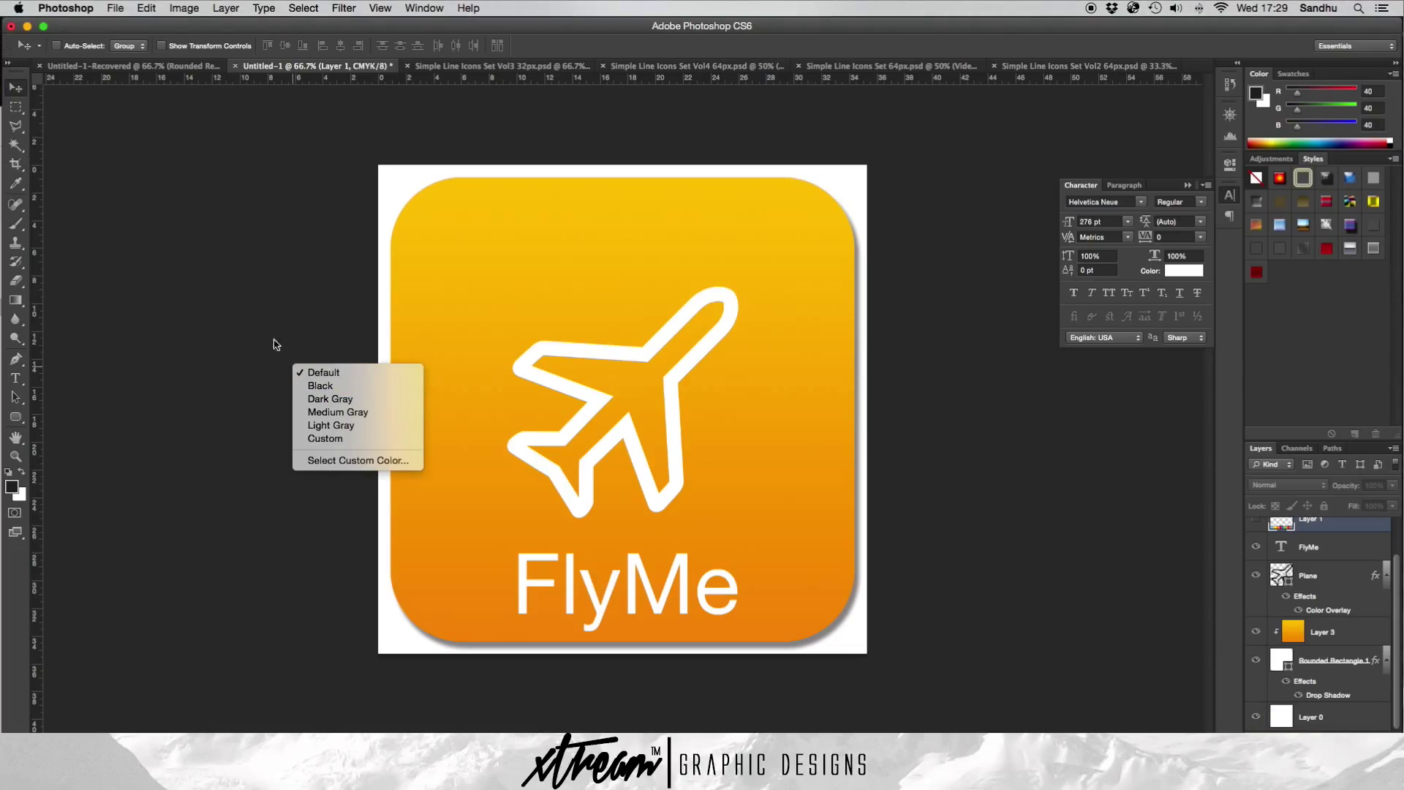
click(304, 344)
right_click(185, 326)
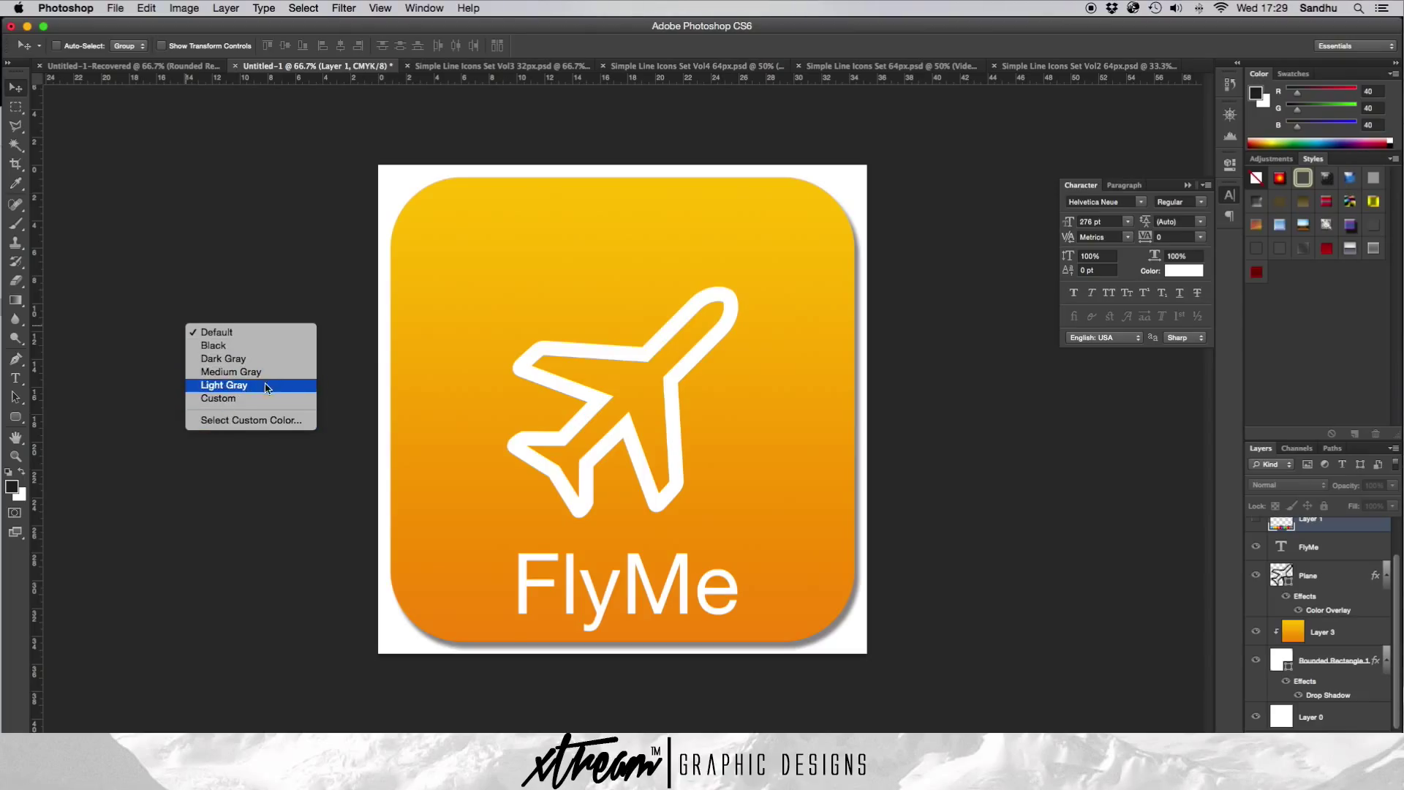
click(249, 421)
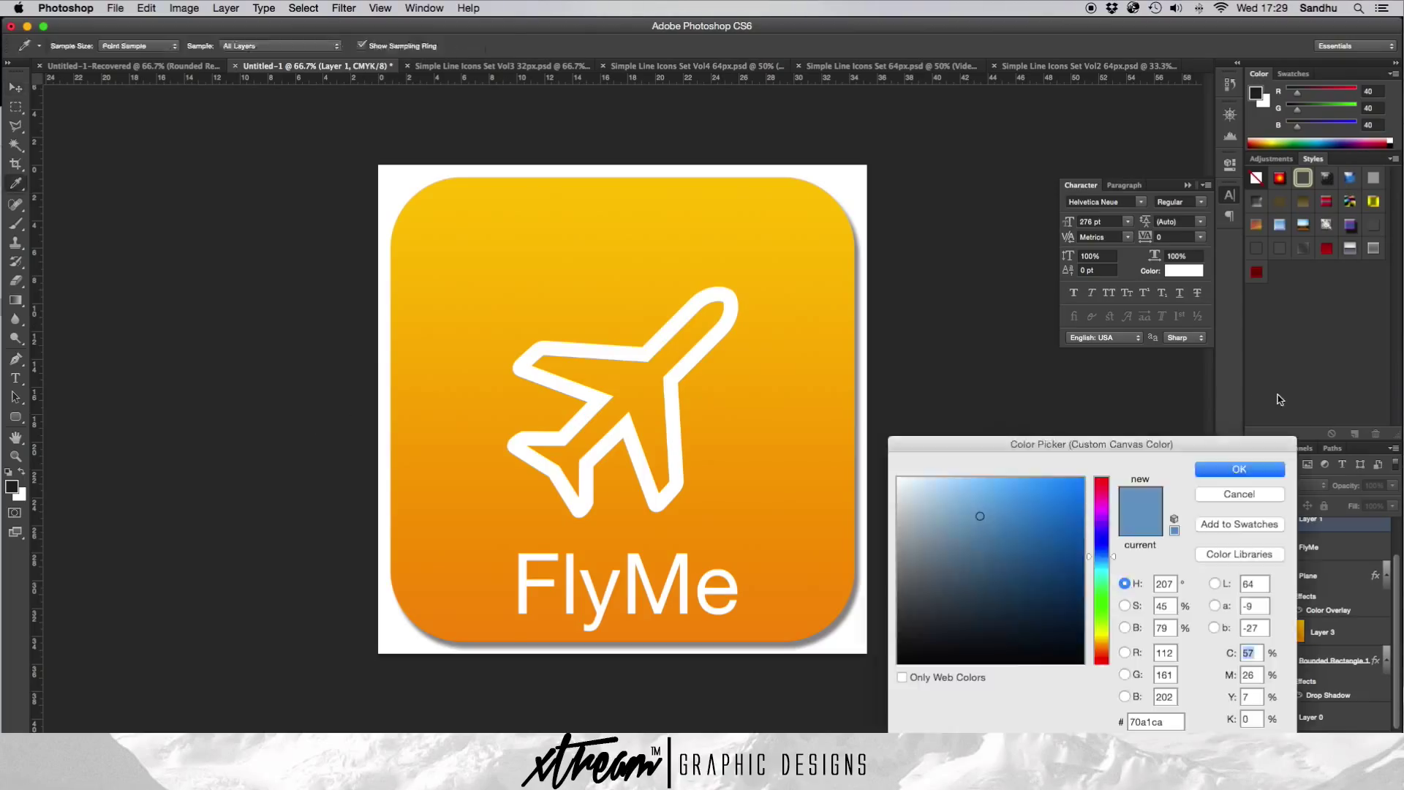
drag(1076, 524, 811, 443)
click(1211, 472)
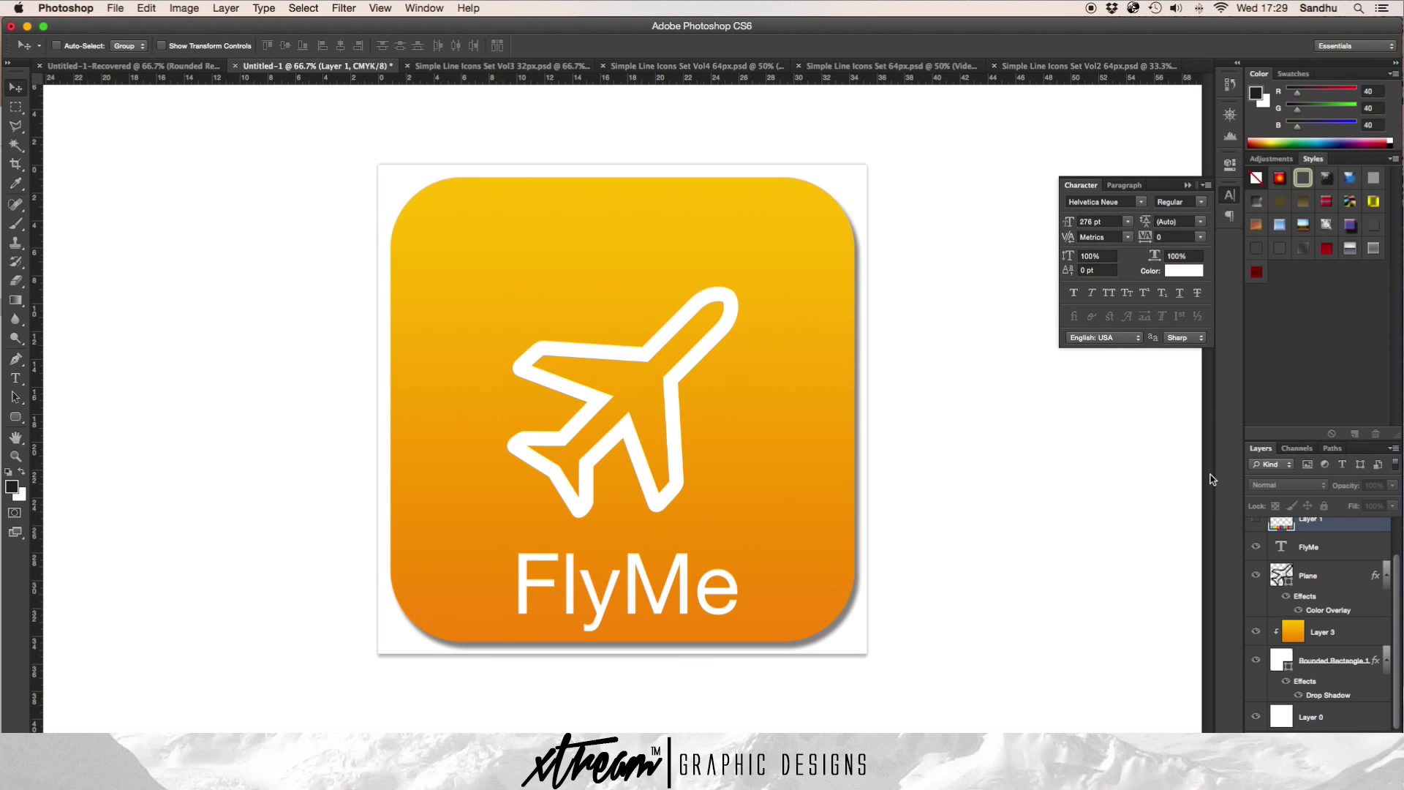
- Examine the whole icon at several small display sizes against the white surround
key(super+minus)
key(super+minus)
key(super+minus)
key(super+minus)
key(super+minus)
key(super+minus)
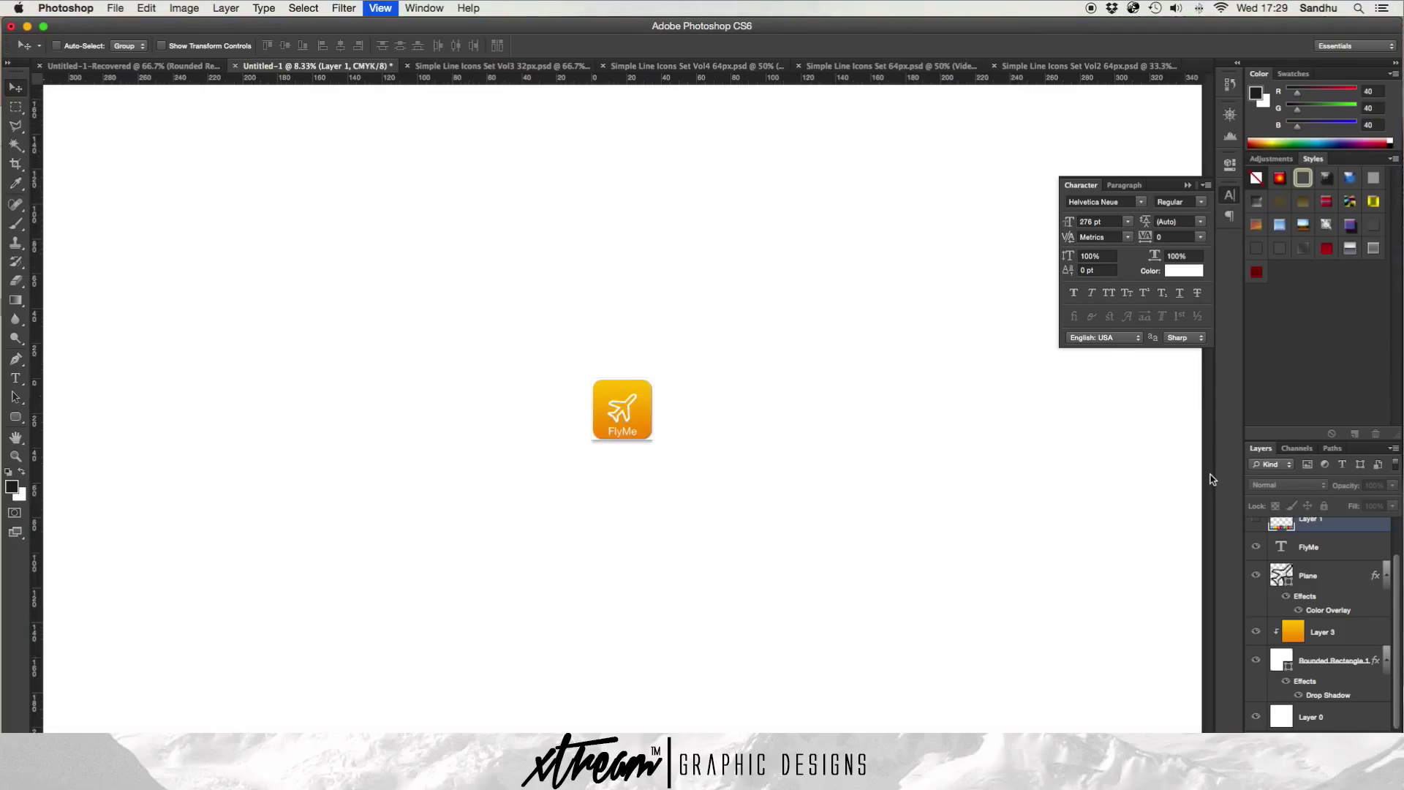
key(super+minus)
key(super+equal)
key(super+equal)
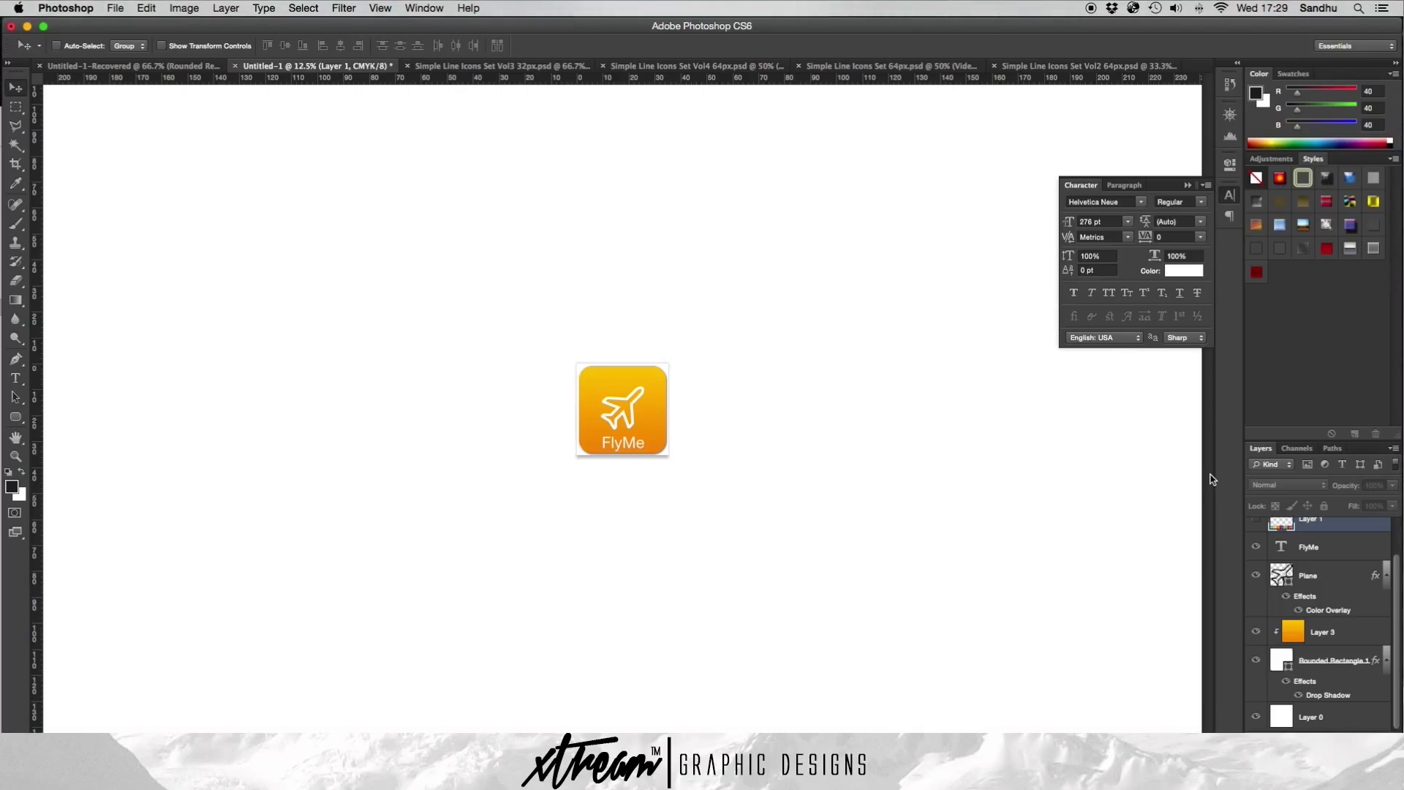
key(super+equal)
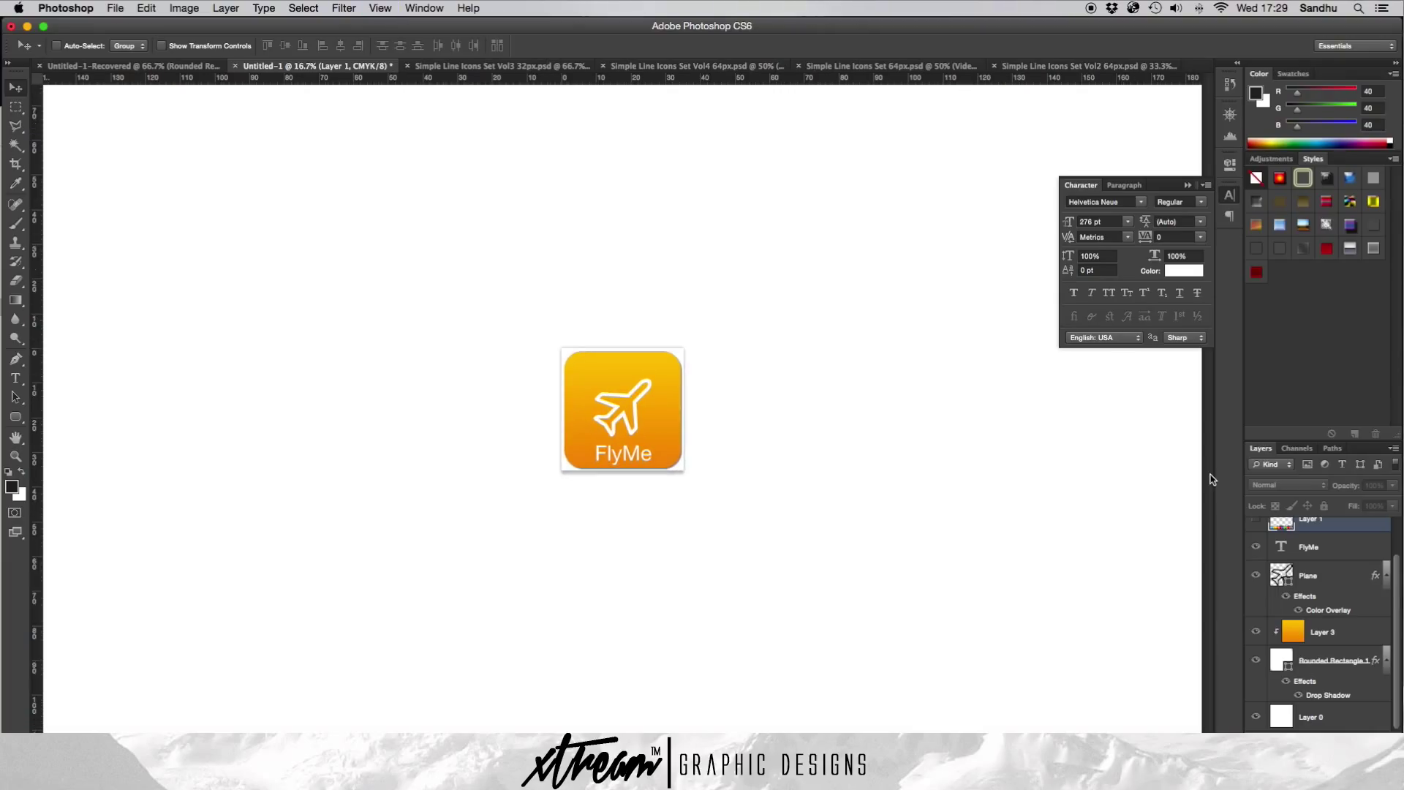
- Nudge the Plane layer slightly to the right within the icon and reselect Layer 1
click(1303, 577)
key(super+minus)
key(super+minus)
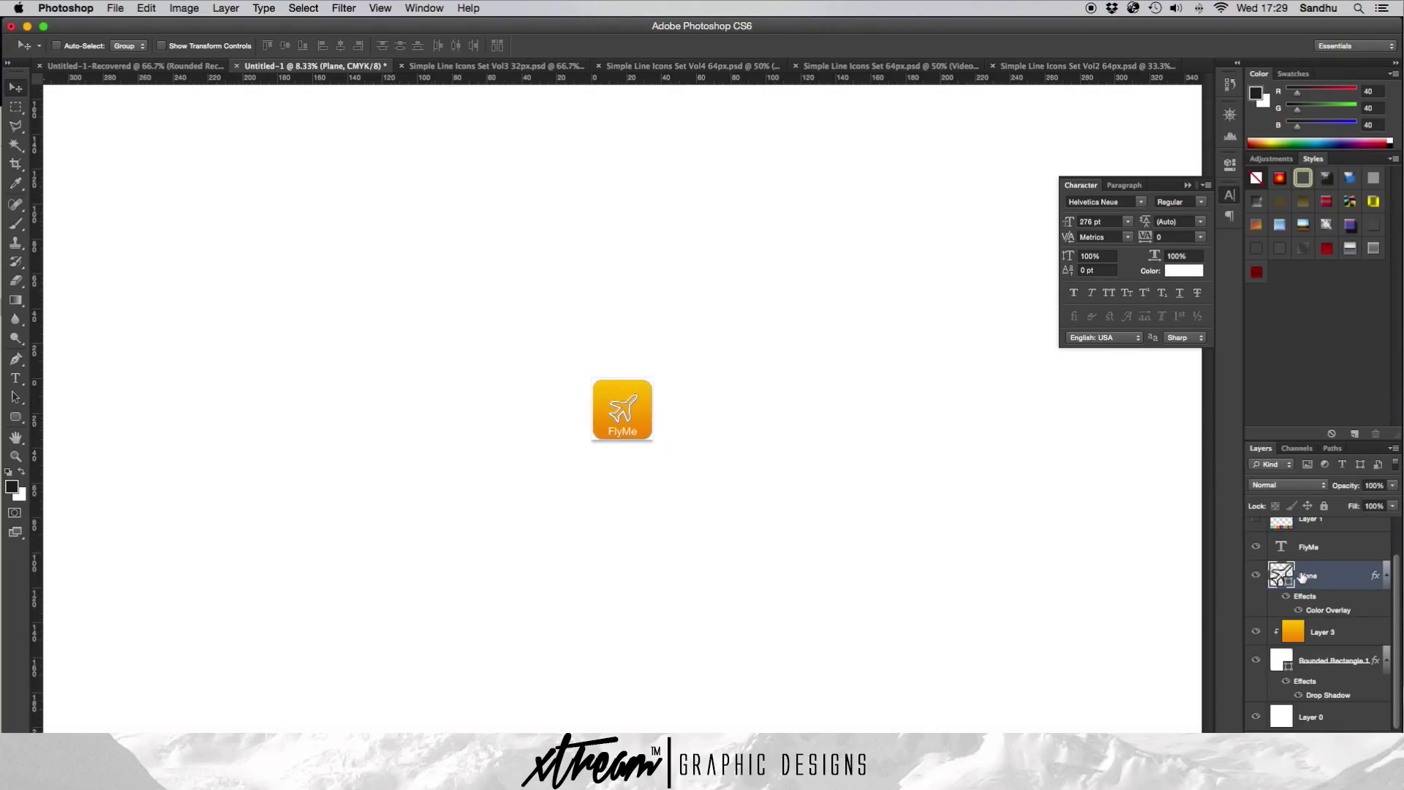
click(1320, 521)
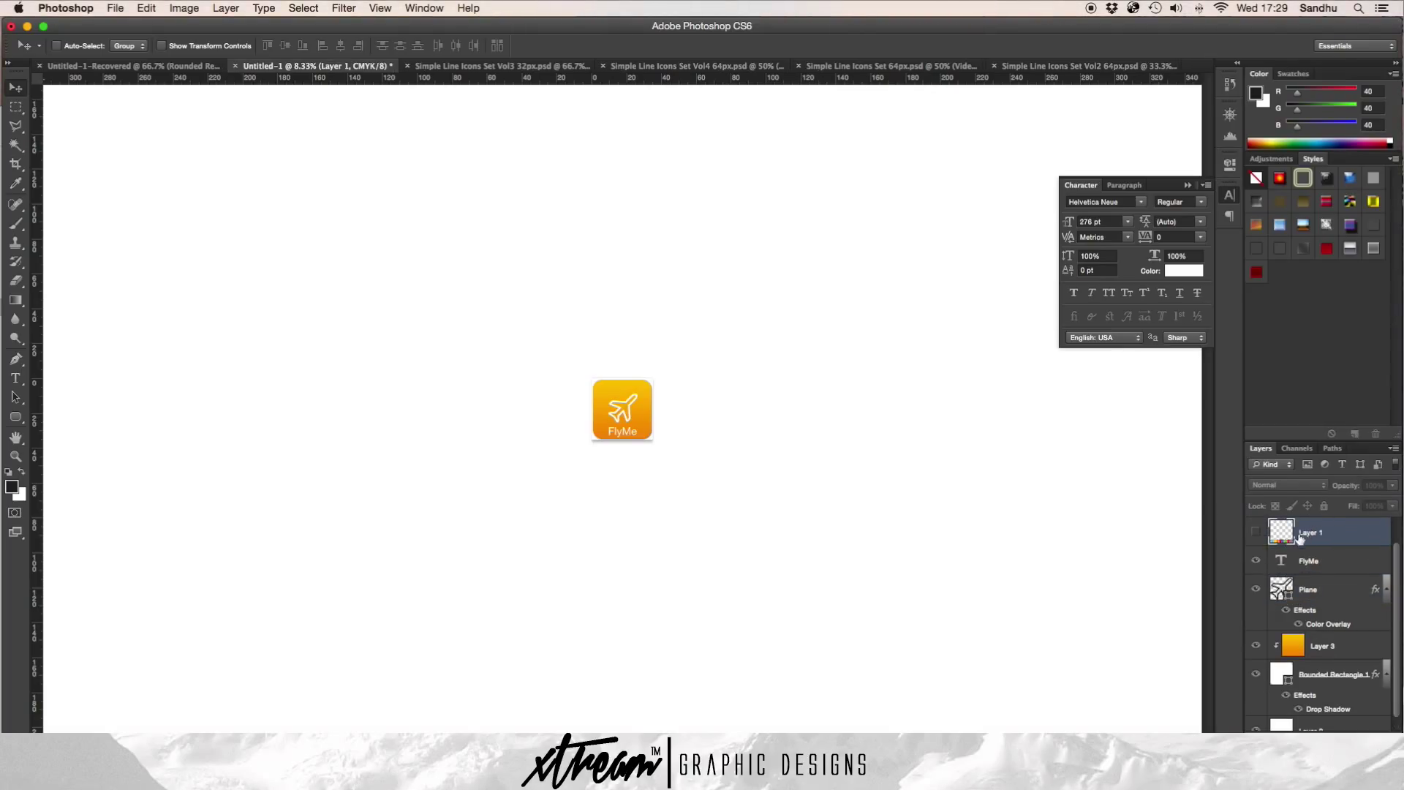
- Restore the default canvas surround color and hide the white background layer, Layer 0
key(super+equal)
key(super+equal)
key(super+equal)
key(super+equal)
key(super+equal)
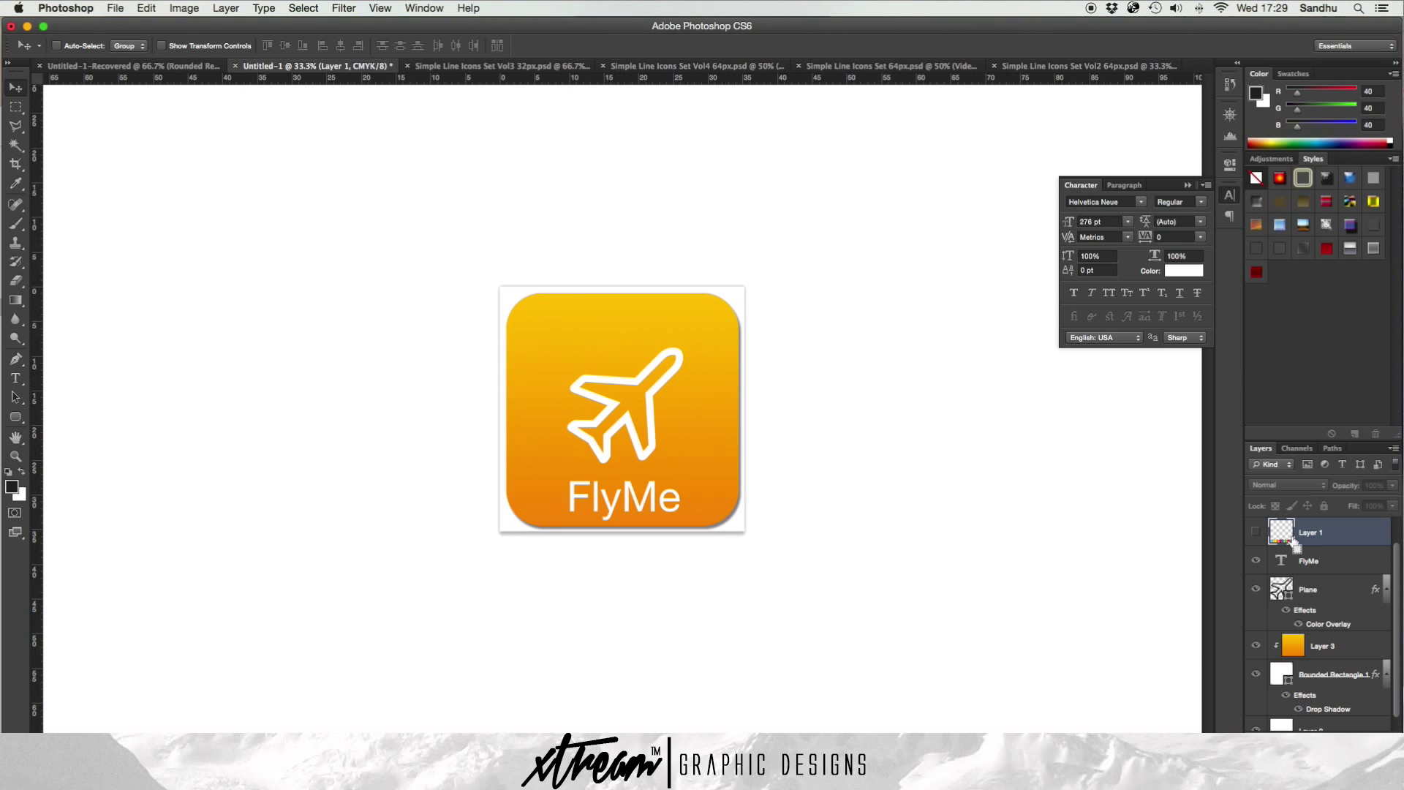
key(super+equal)
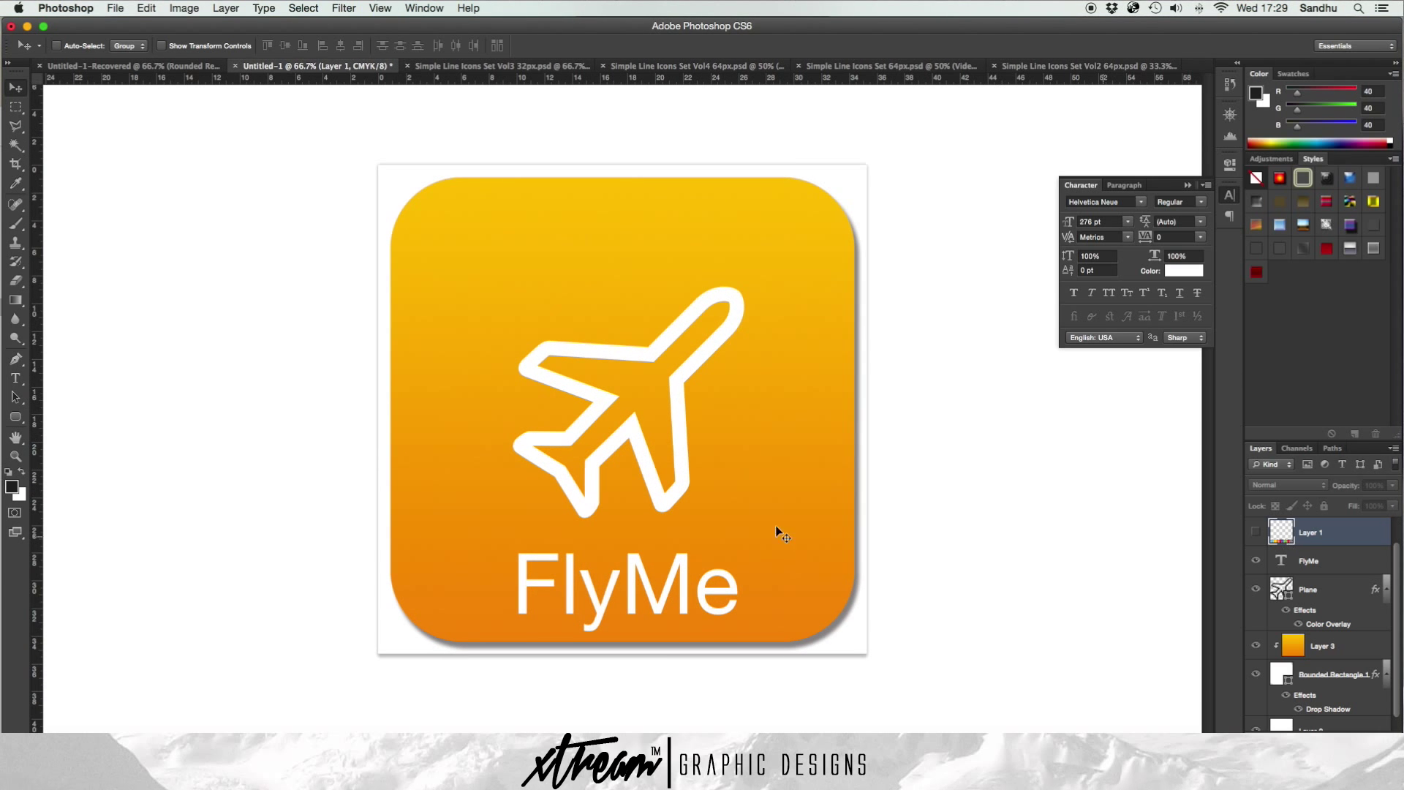
right_click(267, 497)
click(301, 503)
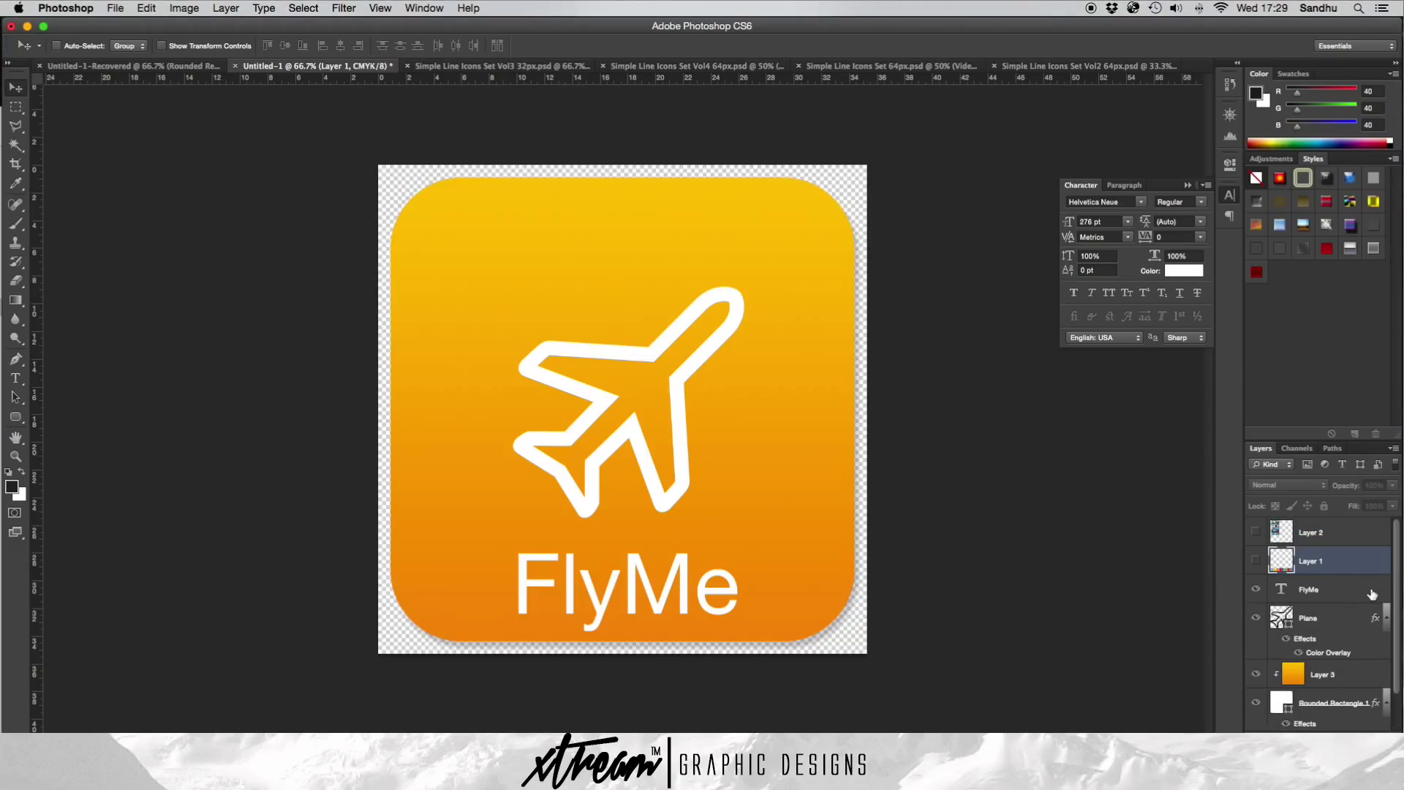
right_click(1307, 614)
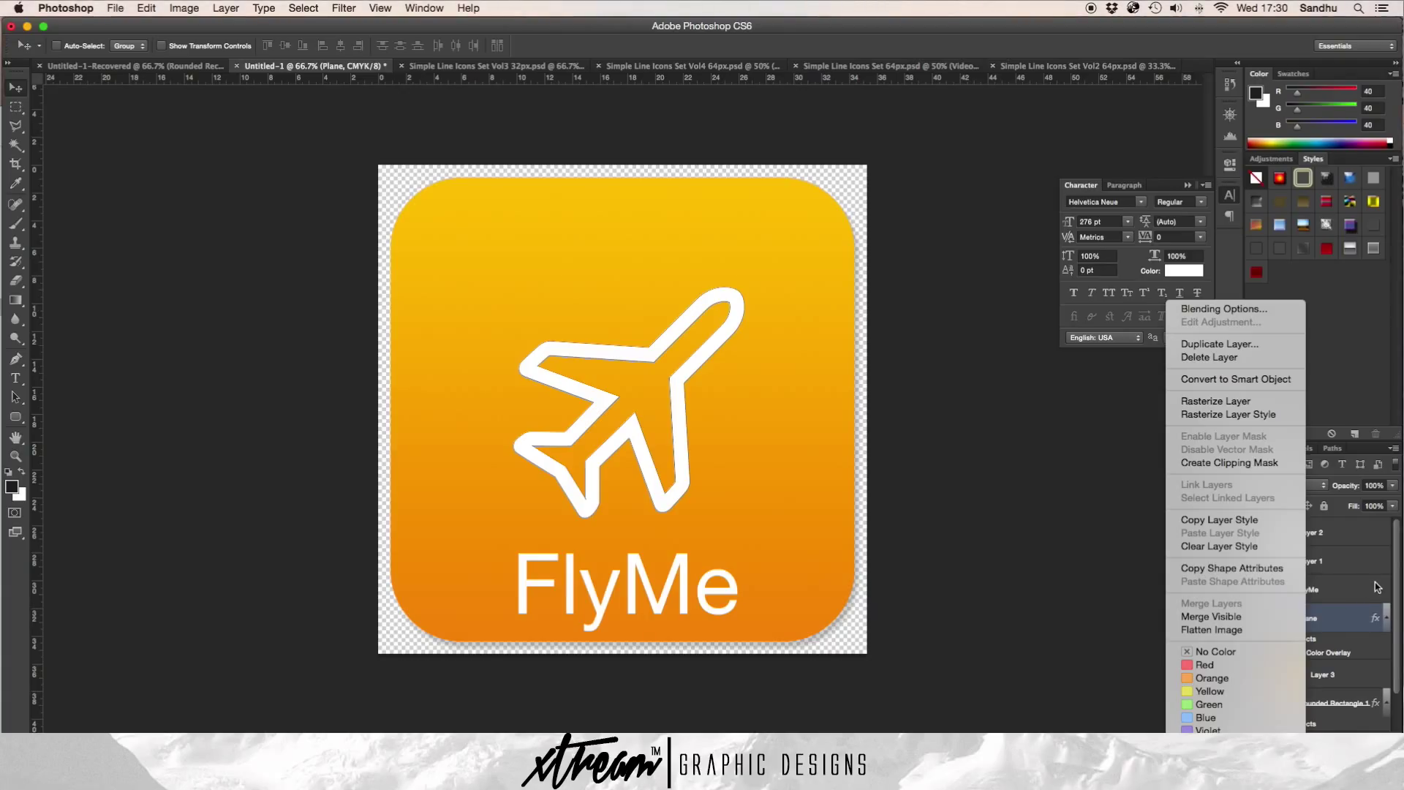
click(1342, 613)
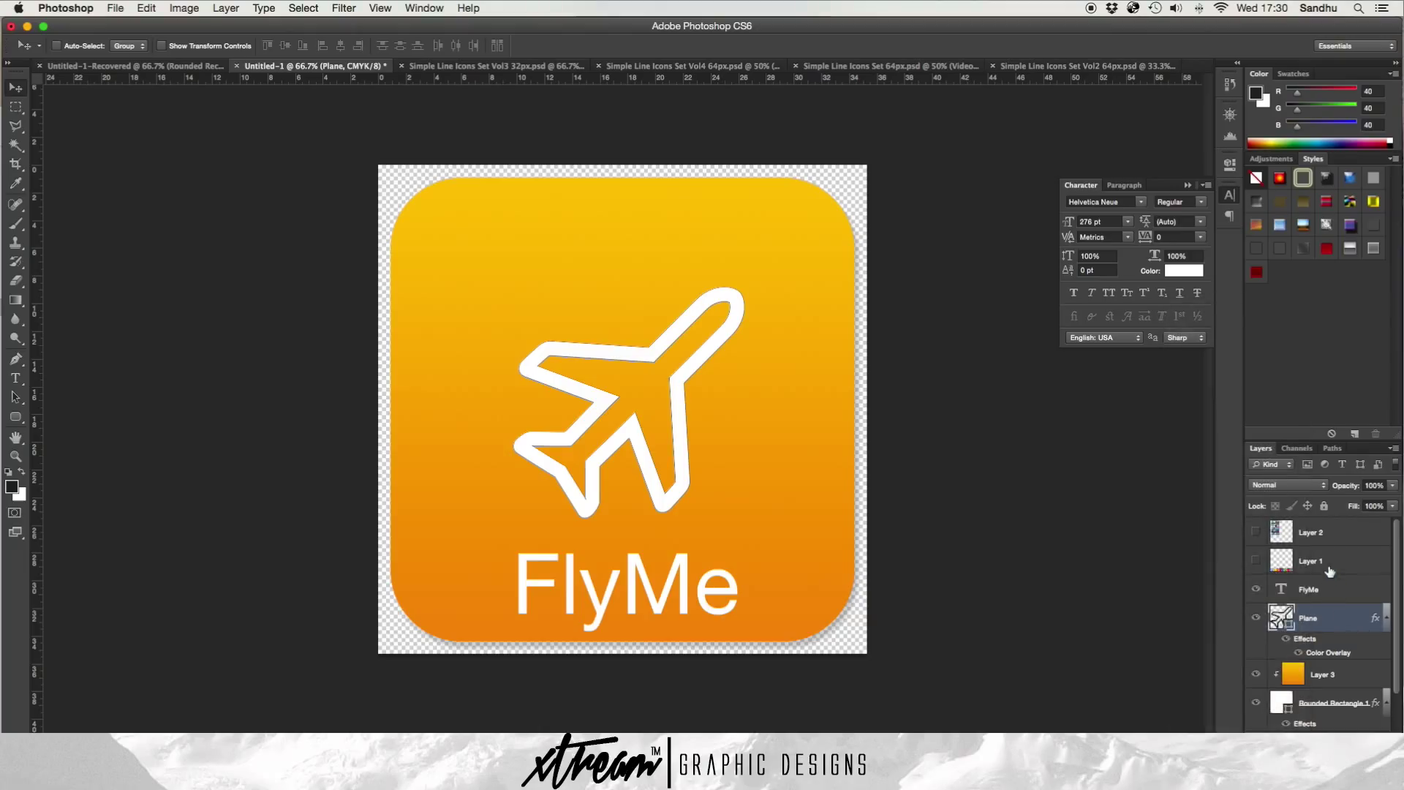
click(1327, 565)
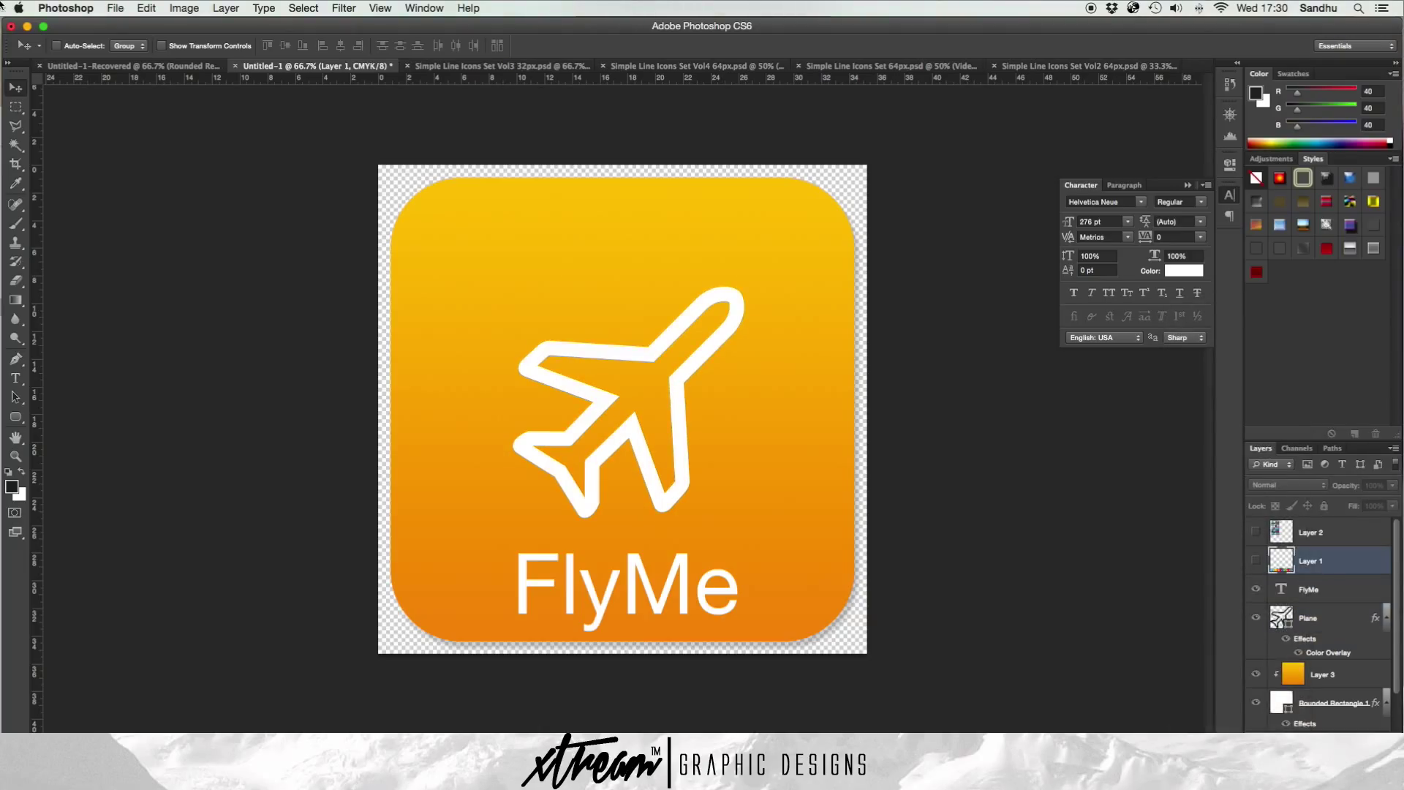
- Set up a Save for Web export of the icon as PNG-24 with transparency at 500 × 500 px
click(111, 10)
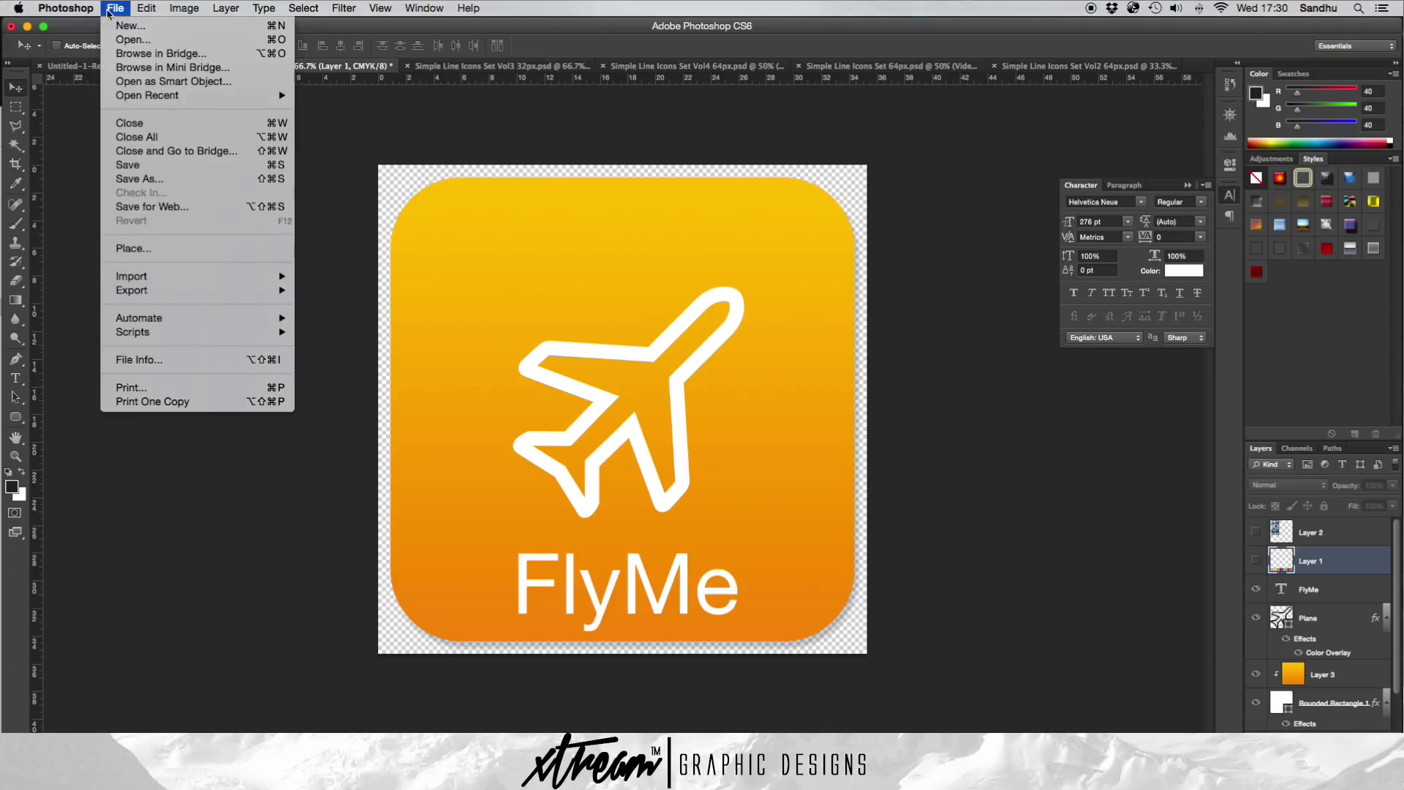
click(233, 208)
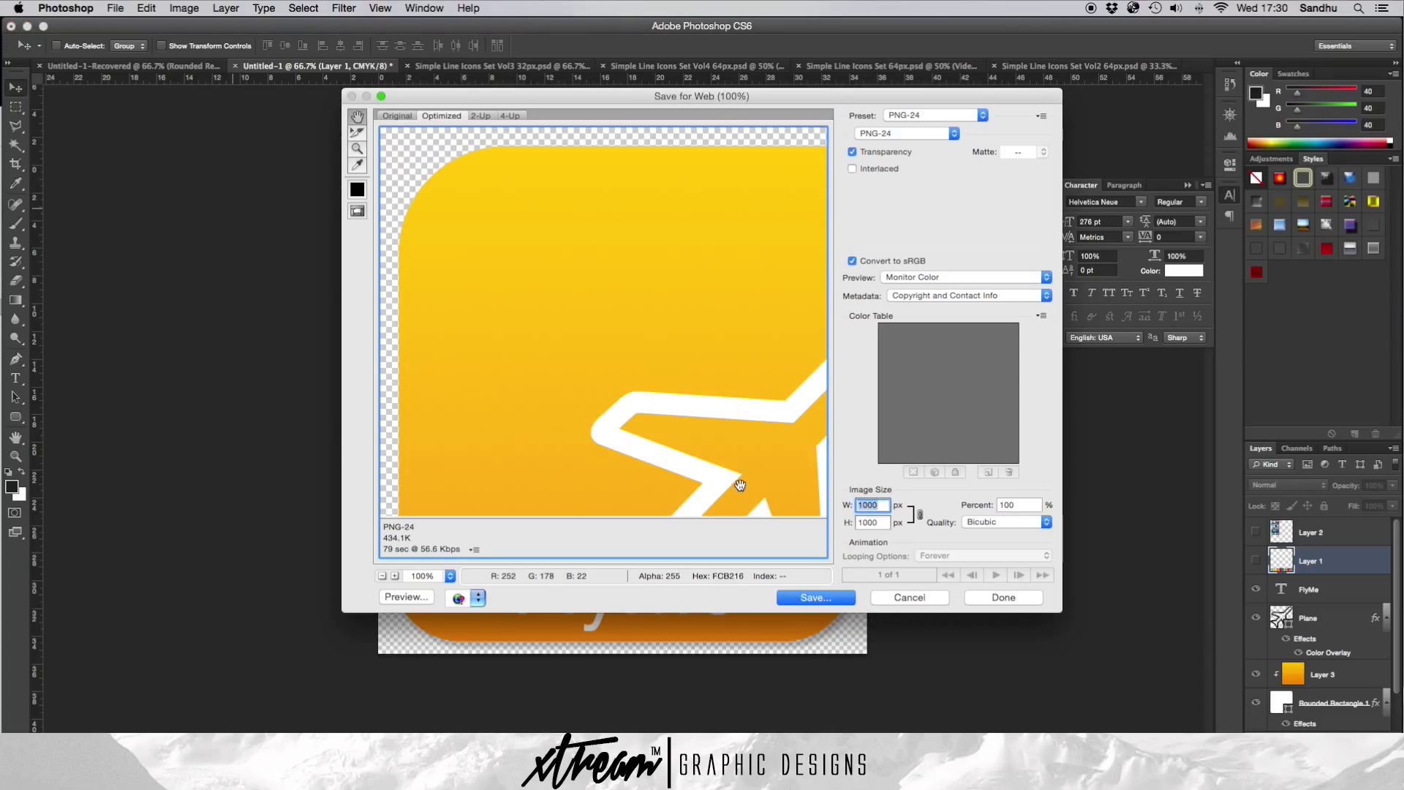
text(500)
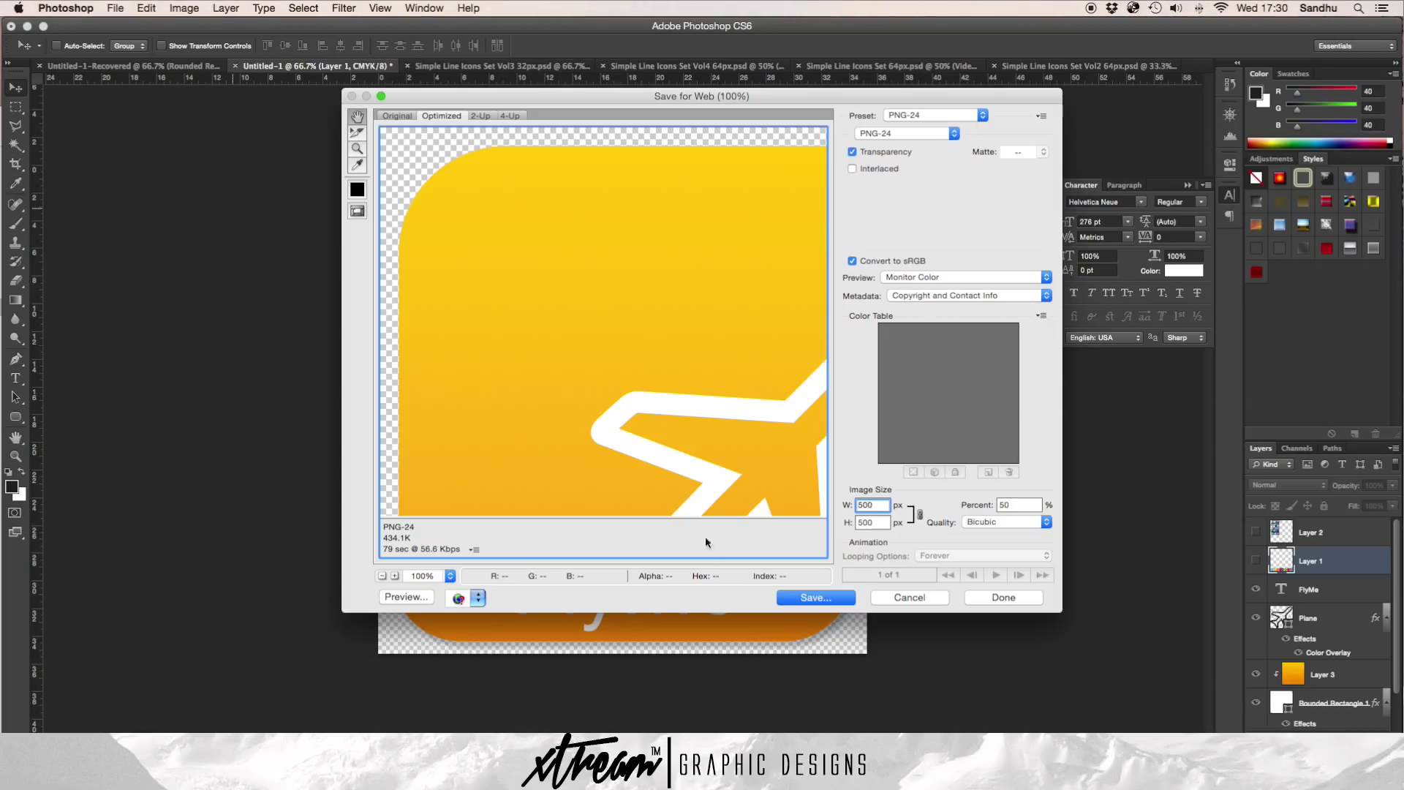
click(907, 115)
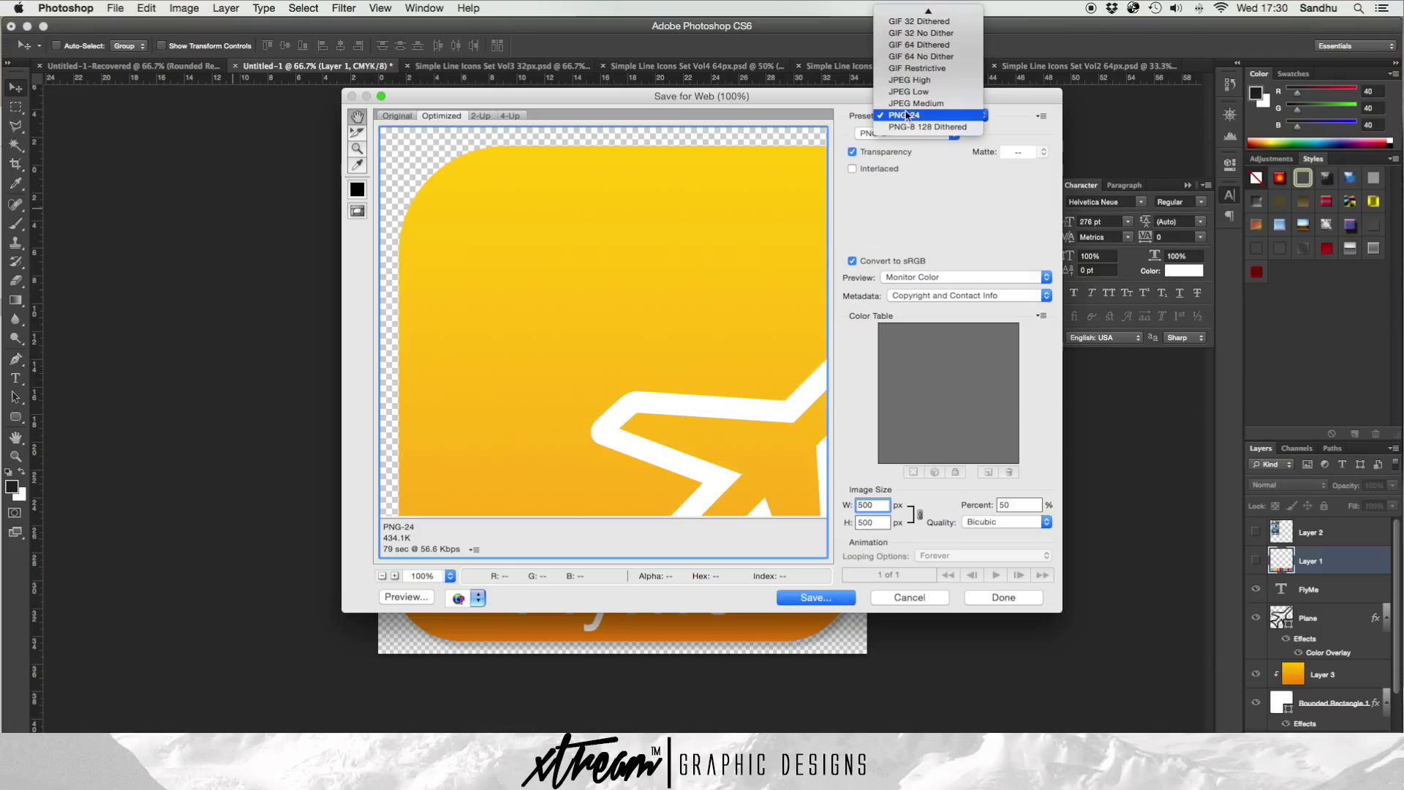
click(907, 115)
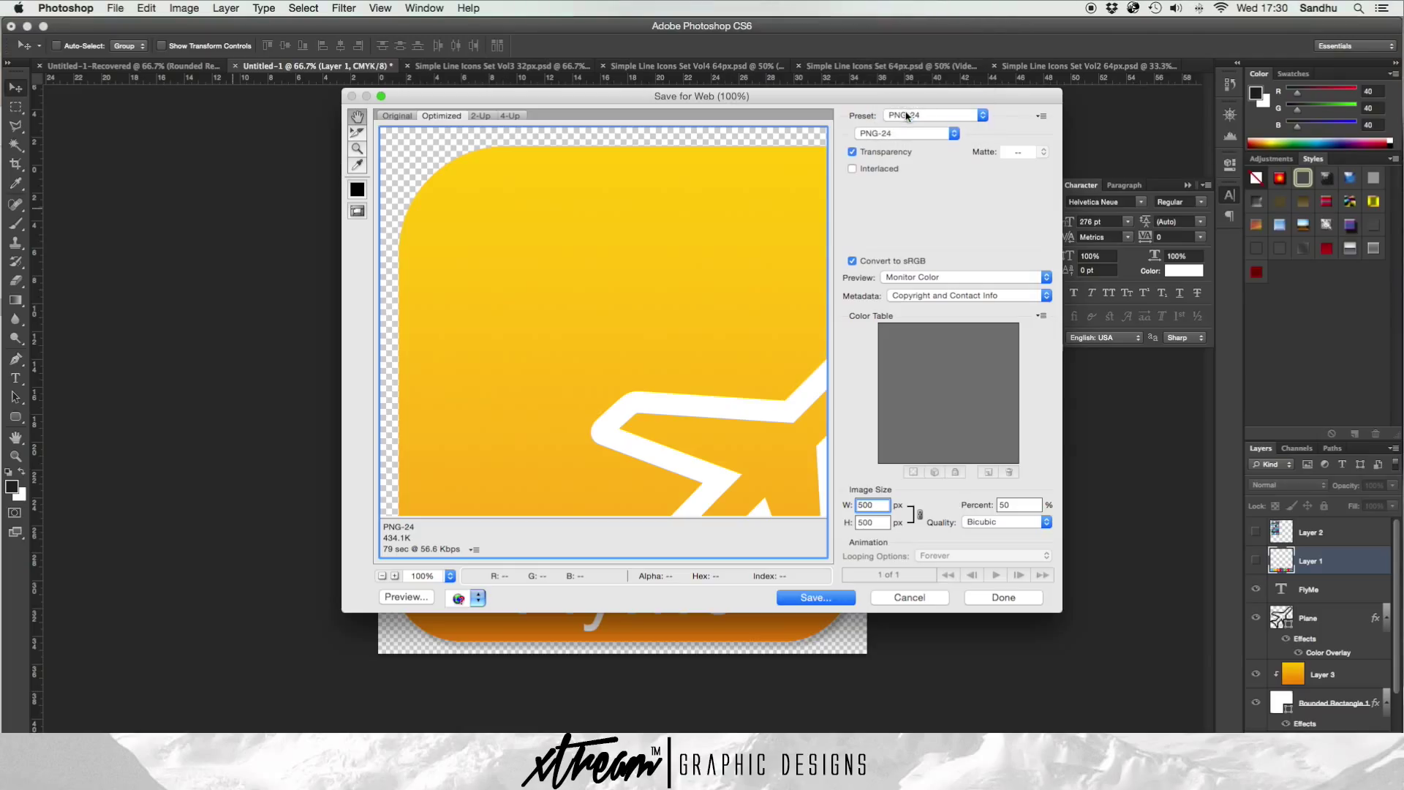
- Preview the PNG export in the web browser and return to the Save for Web dialog in Photoshop
click(407, 596)
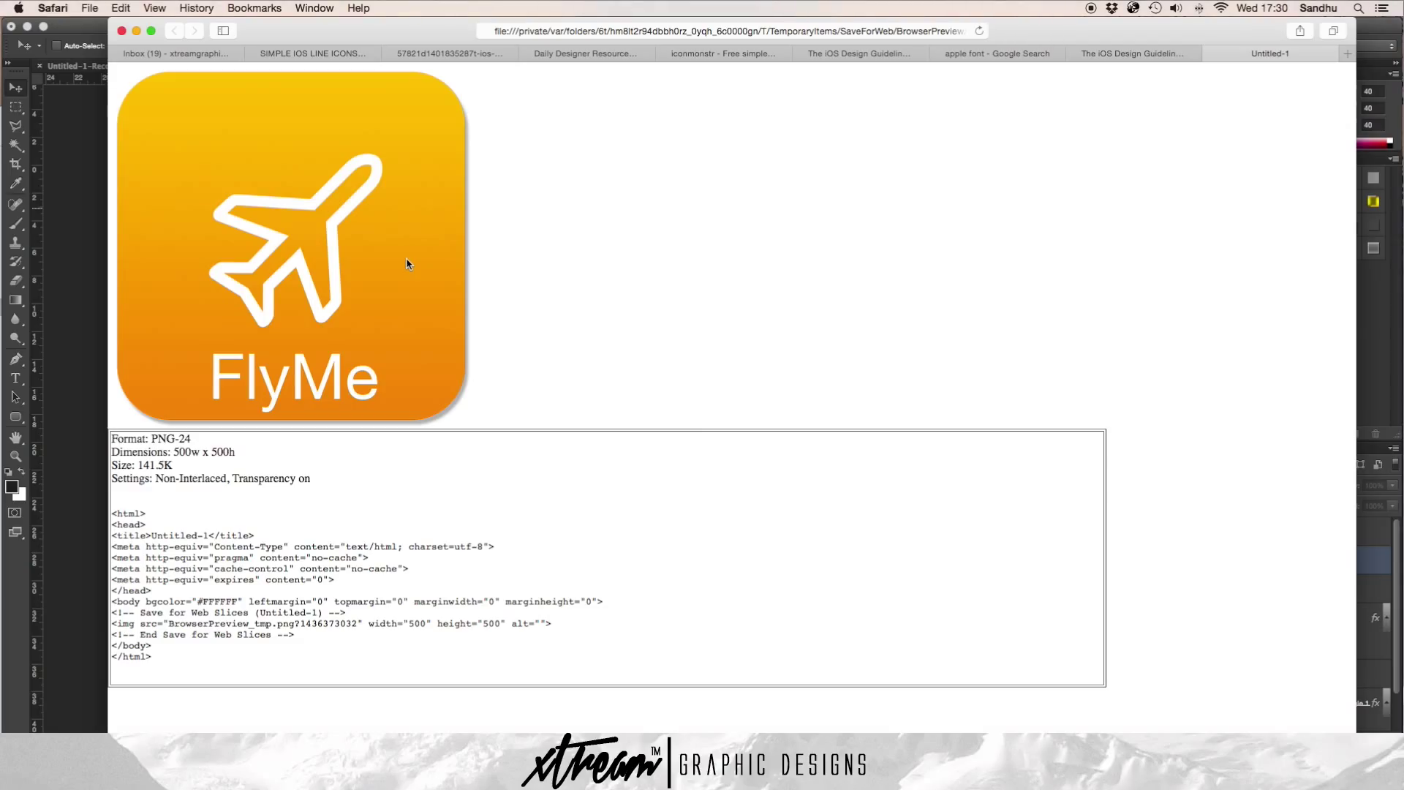
click(94, 290)
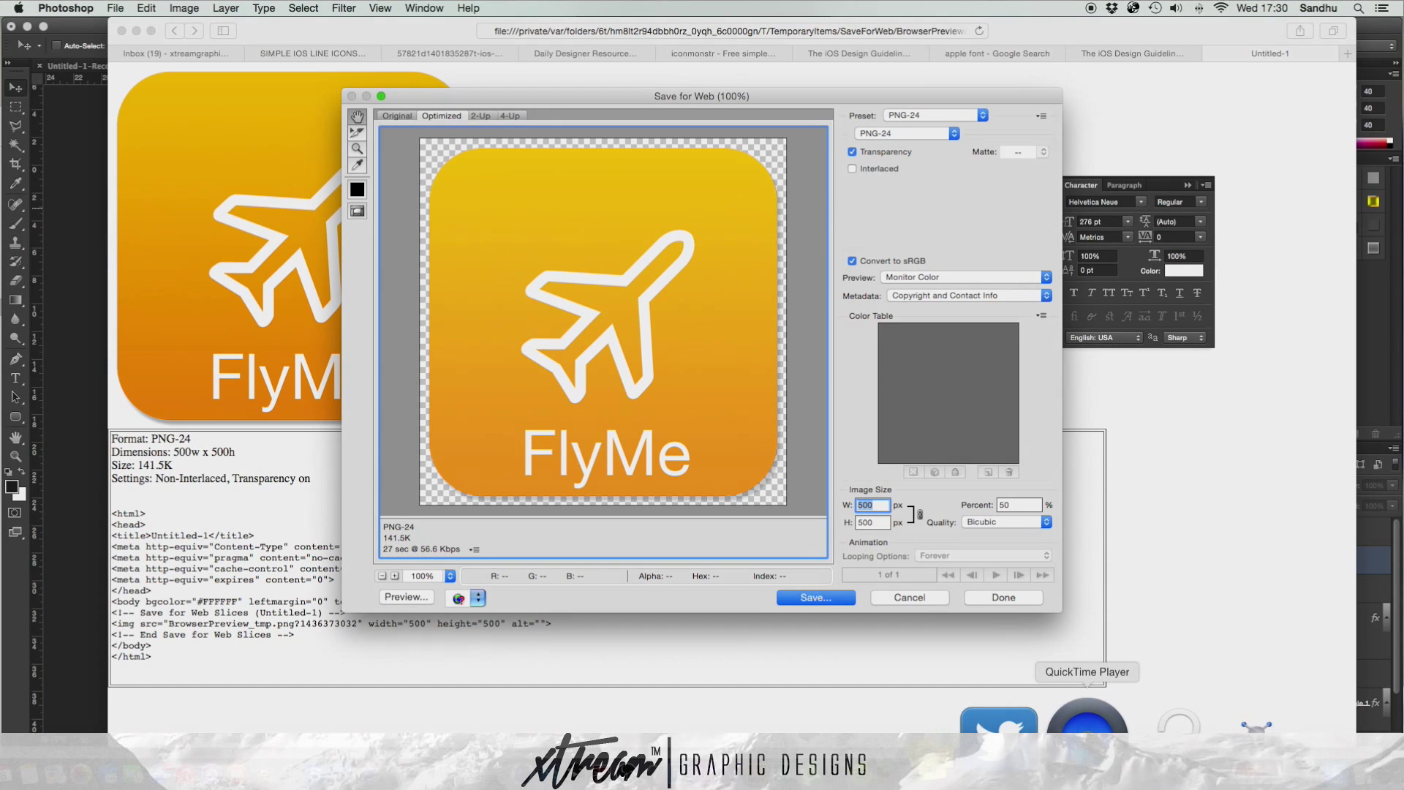
right_click(1087, 724)
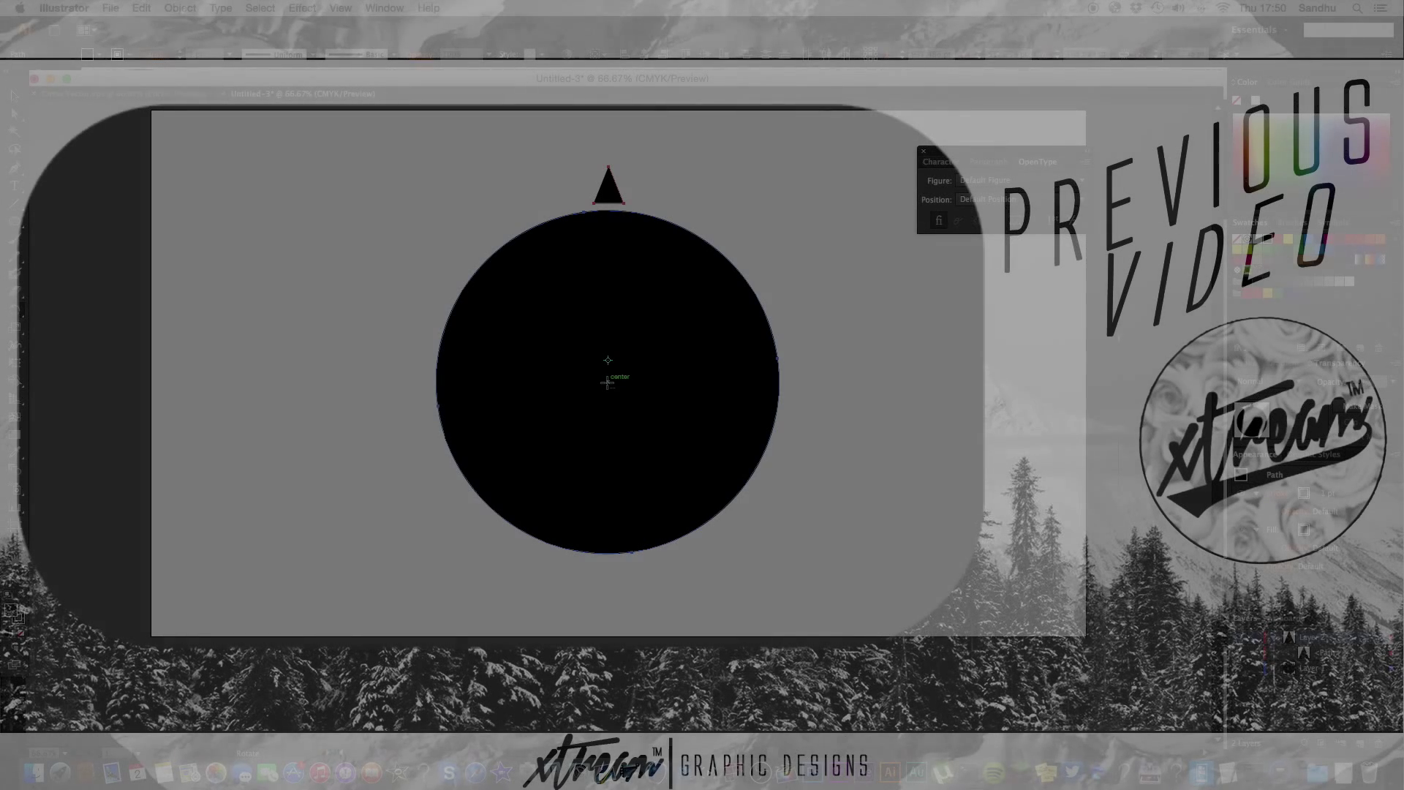
- In Illustrator, rotate a copy of the selected triangle and circle by -5° about the circle's center
alt+click(607, 383)
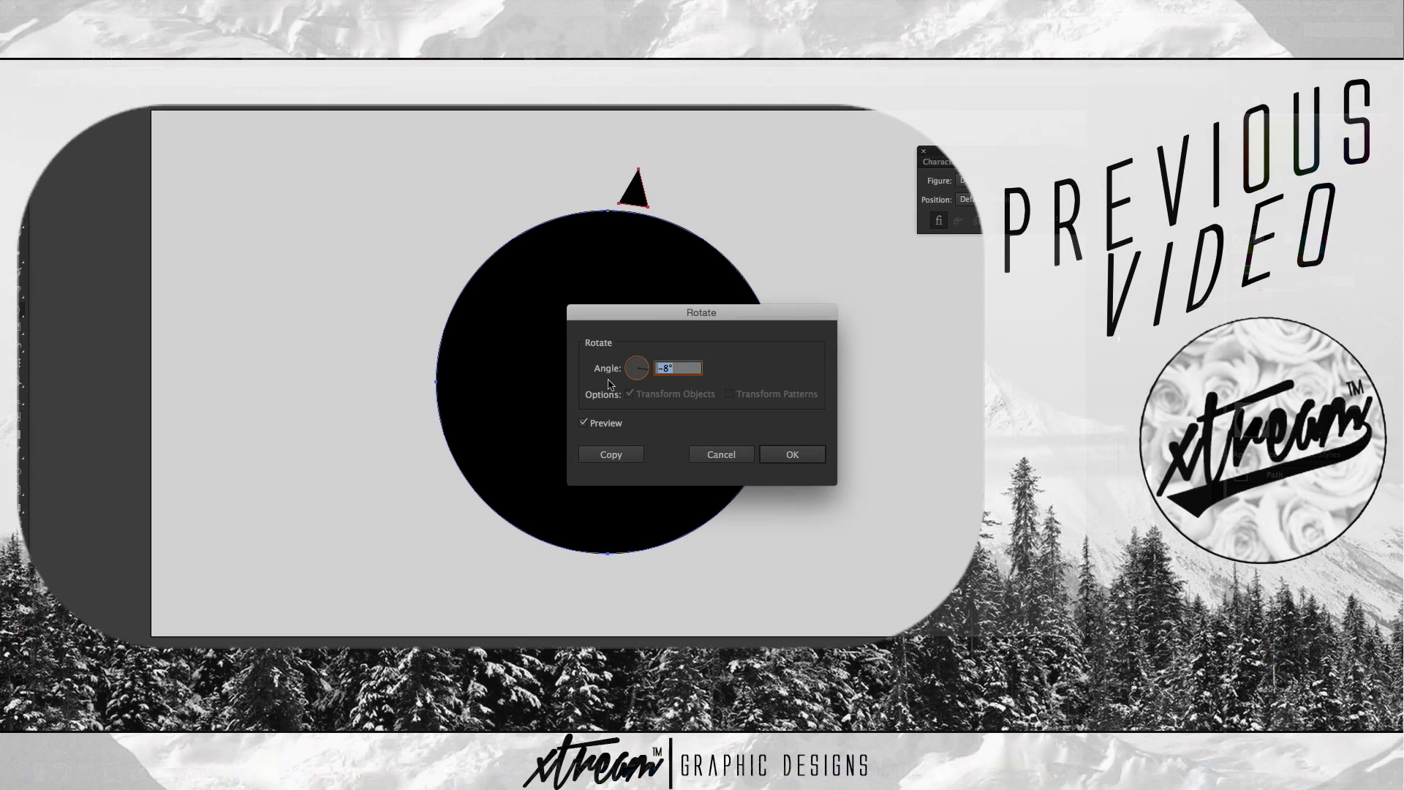
key(Down)
key(Down)
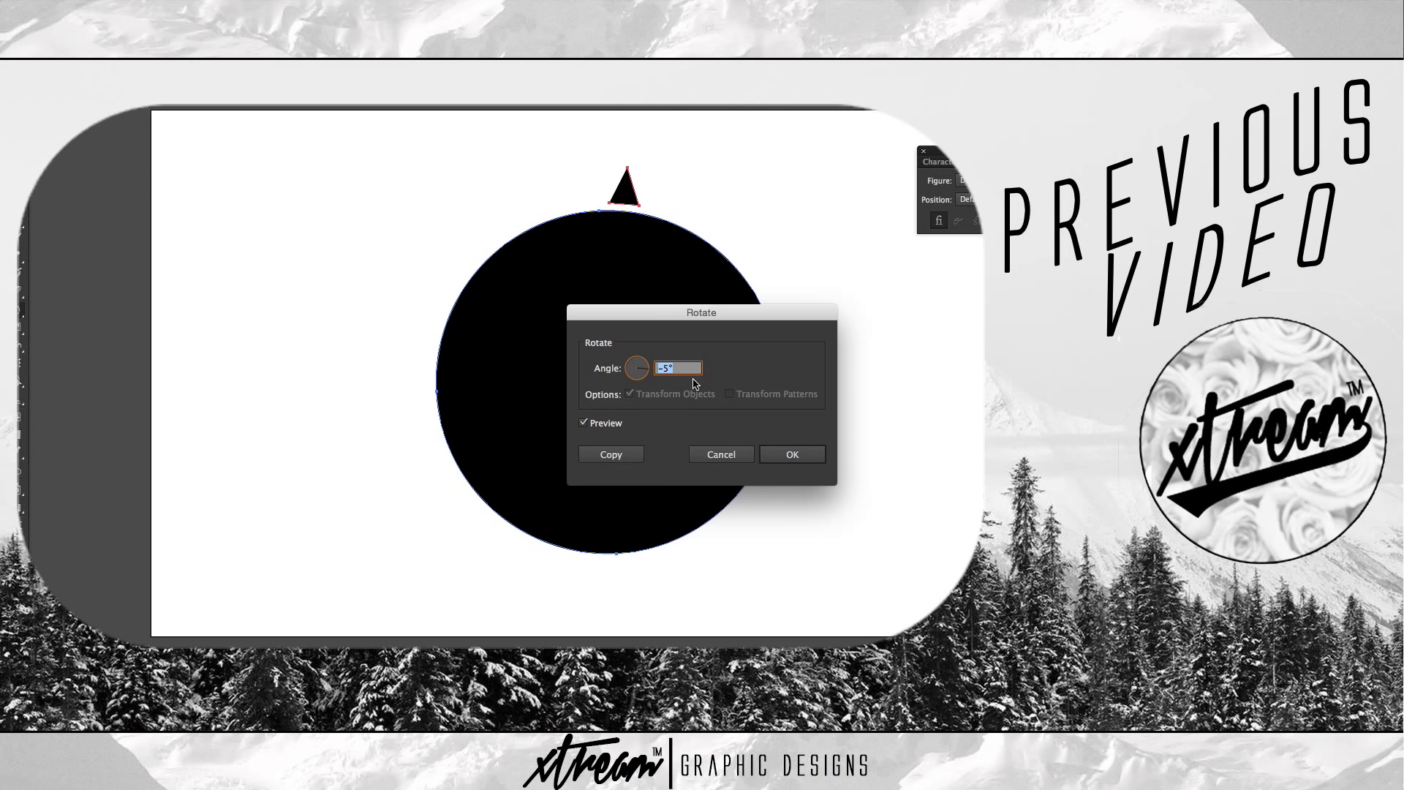
click(599, 452)
key(v)
- Repeat the rotated copy around the circle's center to build a ring of triangular spikes along its edge
key(ctrl+d)
key(ctrl+d)
key(ctrl+d)
key(ctrl+d)
key(ctrl+d)
key(ctrl+d)
key(ctrl+d)
key(ctrl+d)
key(ctrl+d)
key(ctrl+d)
key(ctrl+d)
key(ctrl+d)
key(ctrl+d)
key(ctrl+d)
key(ctrl+d)
key(ctrl+d)
key(ctrl+d)
key(ctrl+d)
key(ctrl+d)
key(ctrl+d)
key(ctrl+d)
key(ctrl+d)
key(ctrl+d)
key(ctrl+d)
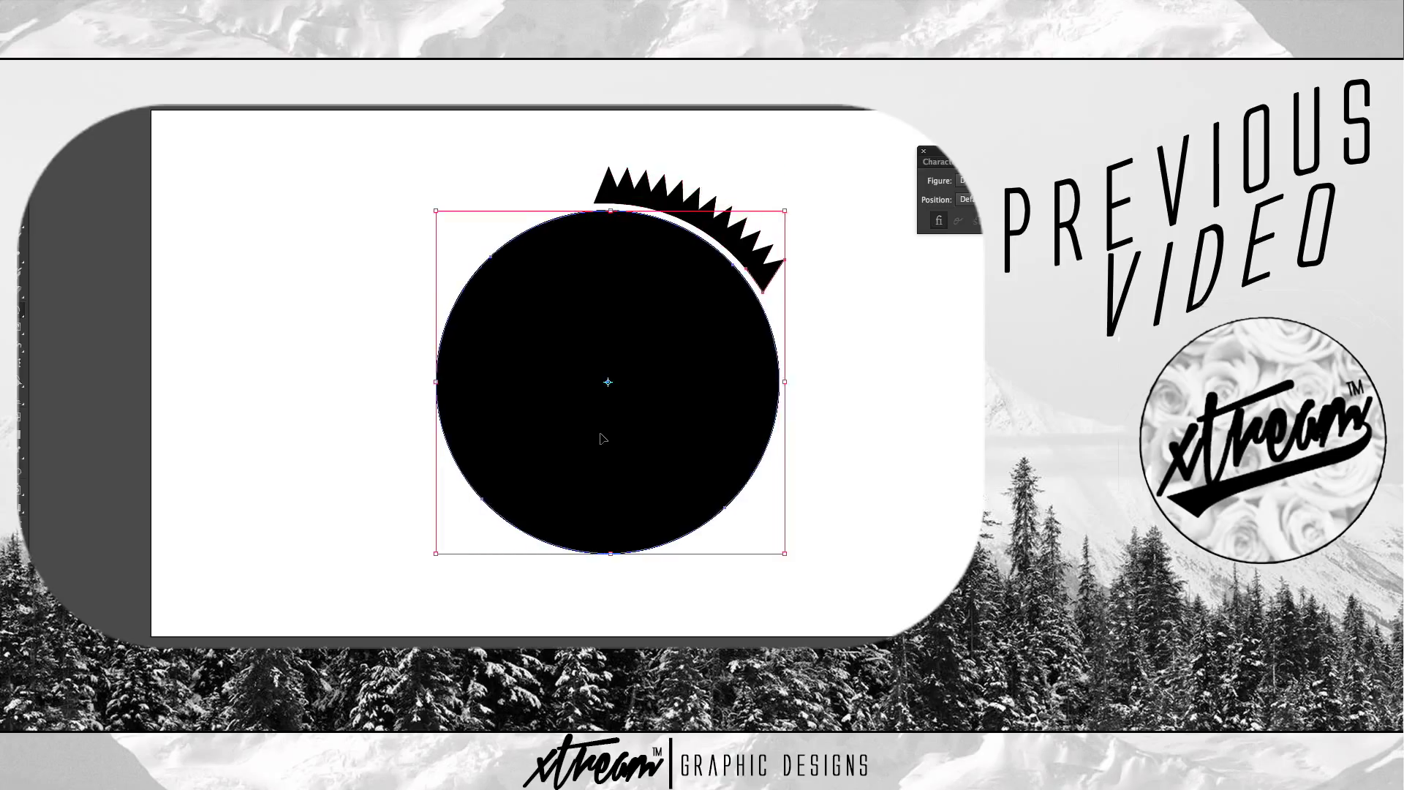
key(ctrl+d)
key(ctrl+d)
key(ctrl+d)
key(ctrl+d)
key(ctrl+d)
key(ctrl+d)
key(ctrl+d)
key(ctrl+d)
key(ctrl+d)
key(ctrl+d)
key(ctrl+d)
key(ctrl+d)
key(ctrl+d)
key(ctrl+d)
key(ctrl+d)
key(ctrl+d)
key(ctrl+d)
key(ctrl+d)
key(ctrl+d)
key(ctrl+d)
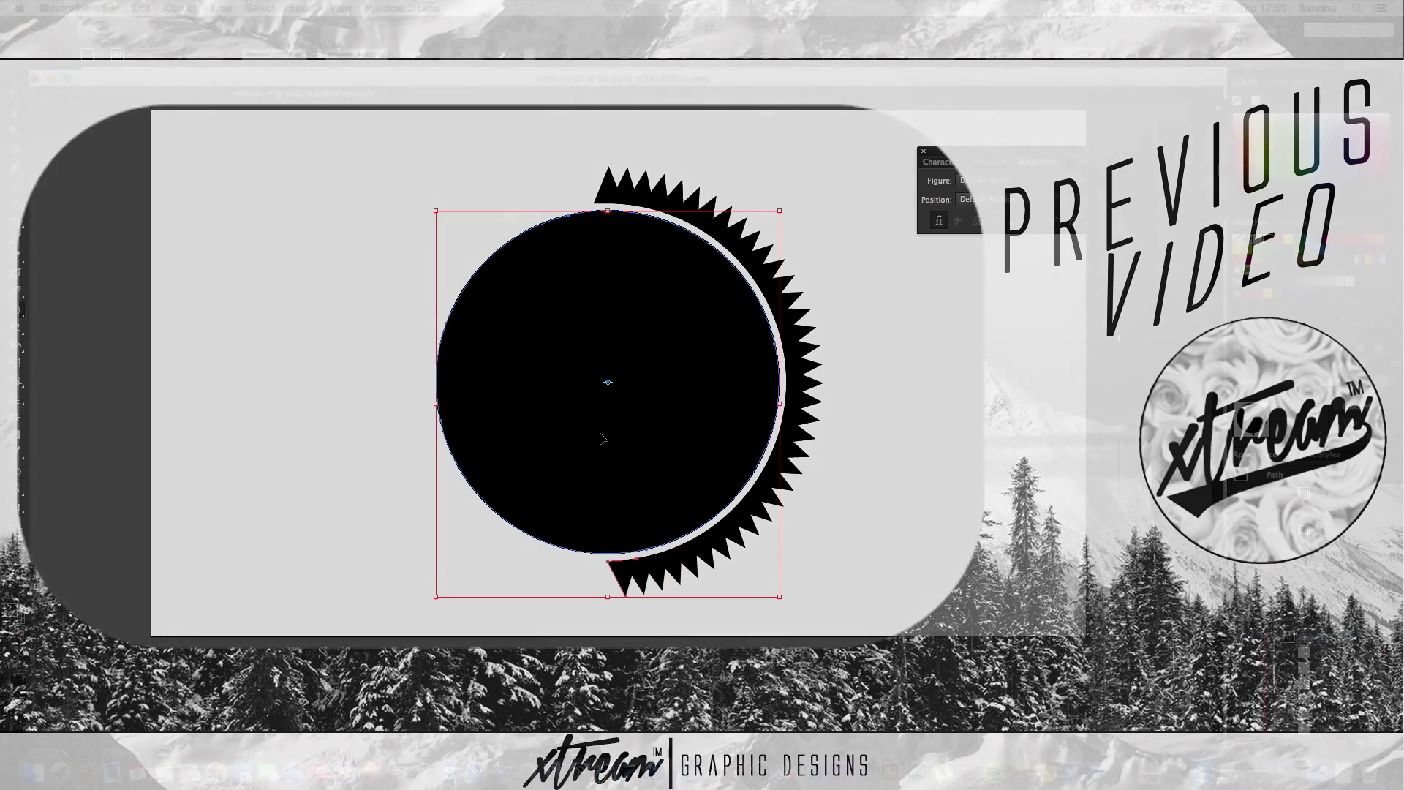
key(ctrl+d)
key(ctrl+d)
key(ctrl+d)
key(ctrl+d)
key(ctrl+d)
key(ctrl+d)
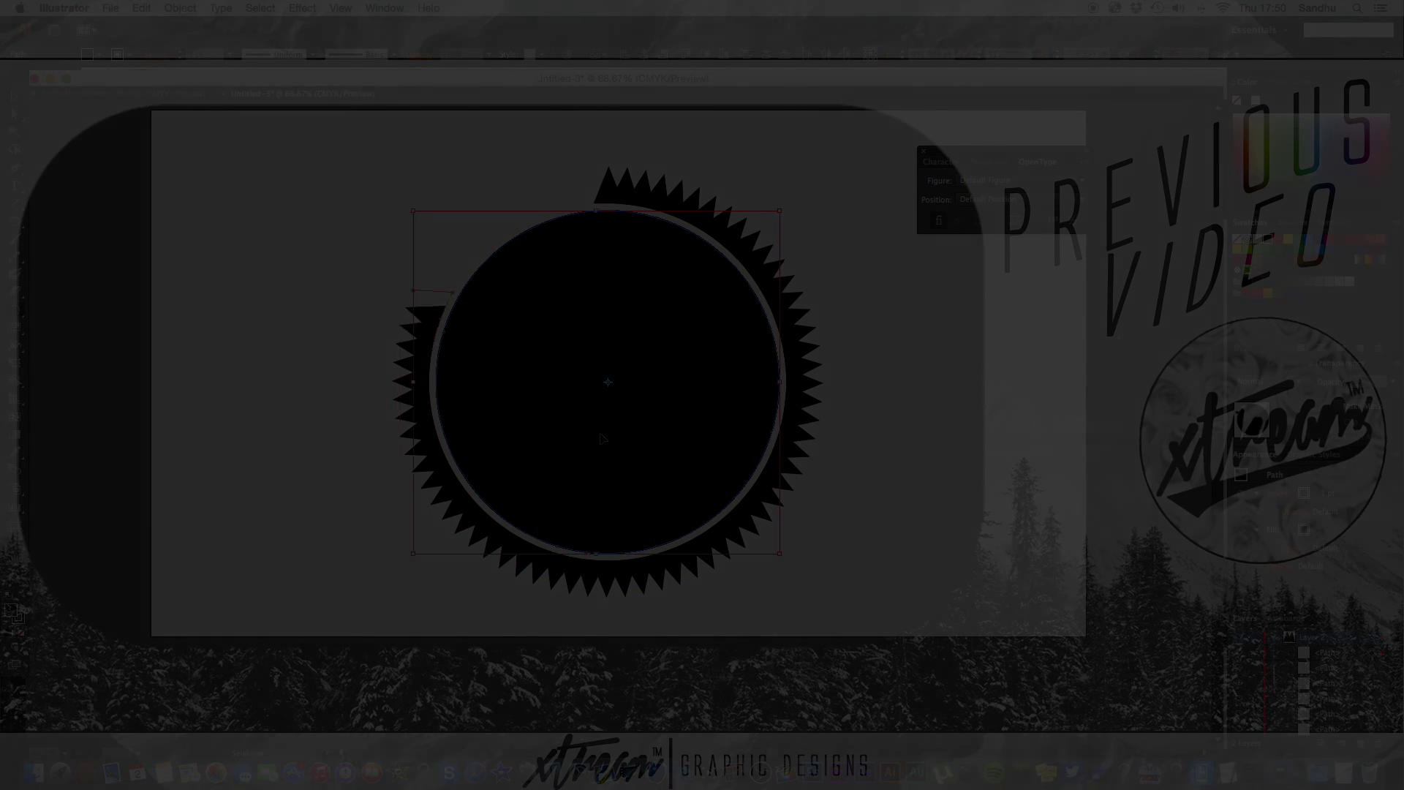